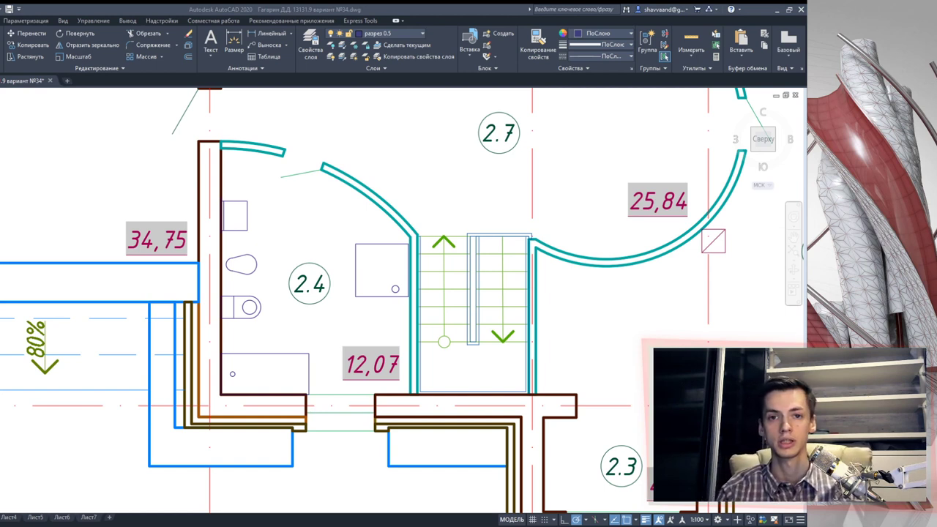
Step: Pan and zoom to bring both floor plans and the first-floor porch into view
scroll(348, 269, down, 2)
scroll(410, 278, down, 3)
scroll(440, 278, down, 1)
middle_drag(439, 293, 674, 308)
scroll(289, 305, up, 6)
scroll(286, 293, up, 1)
scroll(282, 274, up, 1)
scroll(252, 277, down, 3)
scroll(80, 461, down, 2)
scroll(429, 352, up, 3)
scroll(362, 380, up, 3)
scroll(396, 377, up, 1)
scroll(421, 376, down, 2)
scroll(427, 376, down, 2)
scroll(410, 293, down, 2)
scroll(410, 293, down, 2)
middle_drag(293, 329, 527, 329)
scroll(271, 334, up, 4)
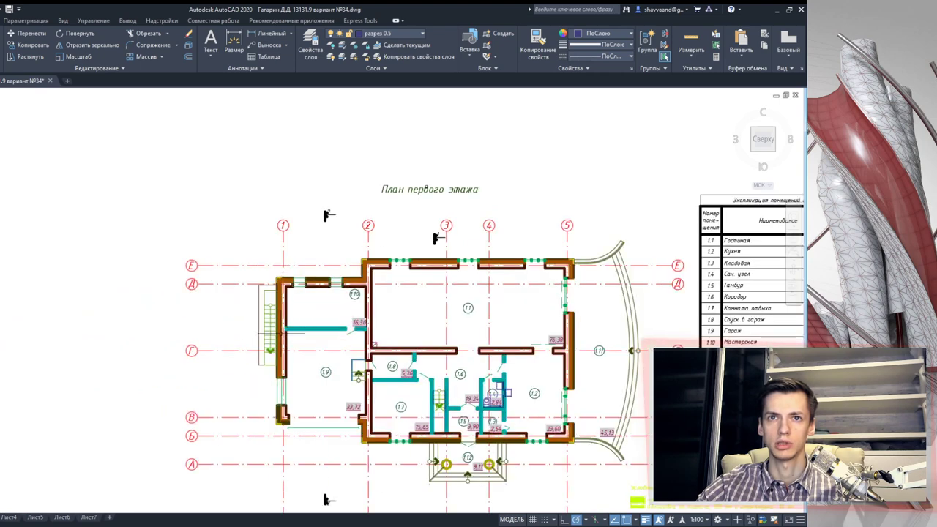
scroll(269, 341, up, 1)
middle_drag(556, 448, 361, 363)
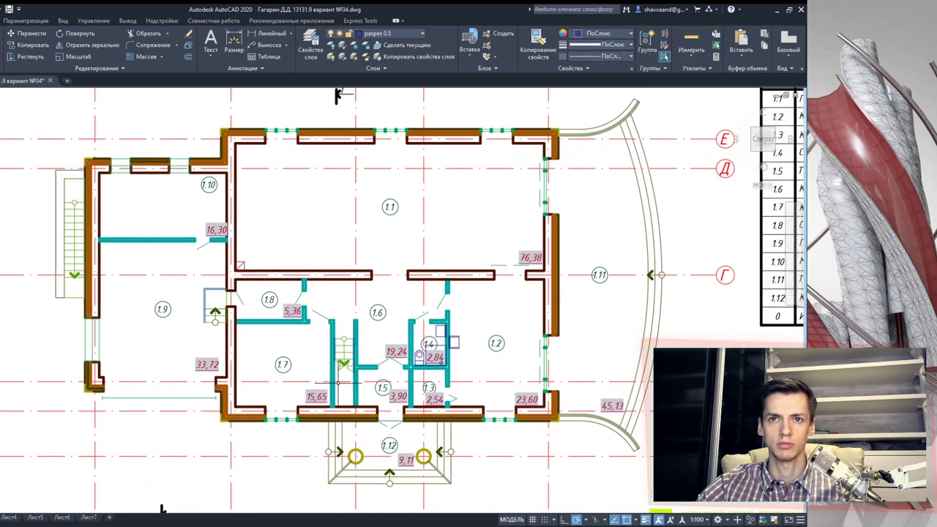
scroll(338, 382, down, 2)
scroll(339, 383, down, 1)
mouse_move(491, 394)
middle_down()
mouse_move(380, 394)
mouse_move(412, 341)
middle_up()
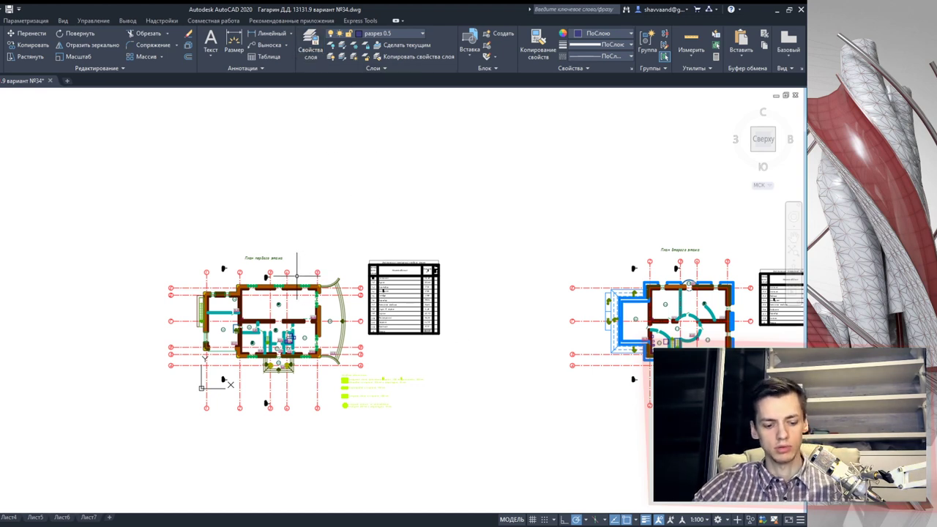
Step: Inspect the first-floor plan's columns and legend, then move over to the second-floor plan
scroll(279, 308, up, 3)
scroll(249, 352, up, 2)
scroll(220, 381, up, 2)
scroll(339, 308, down, 2)
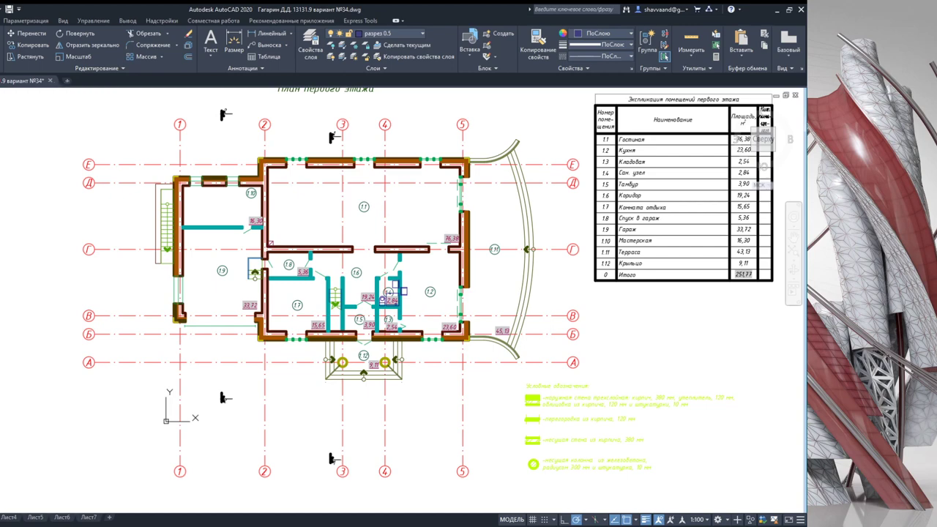
scroll(293, 322, up, 5)
scroll(330, 300, down, 3)
scroll(329, 301, down, 2)
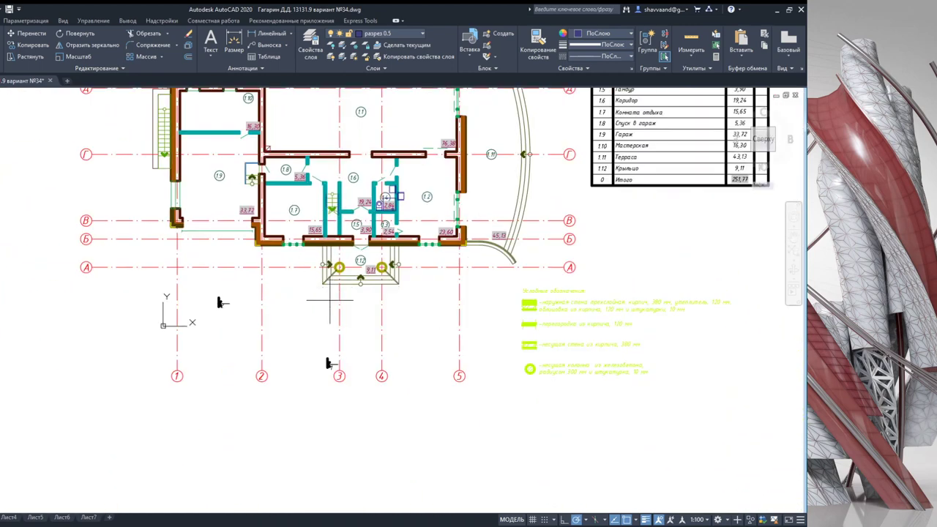
scroll(329, 333, up, 1)
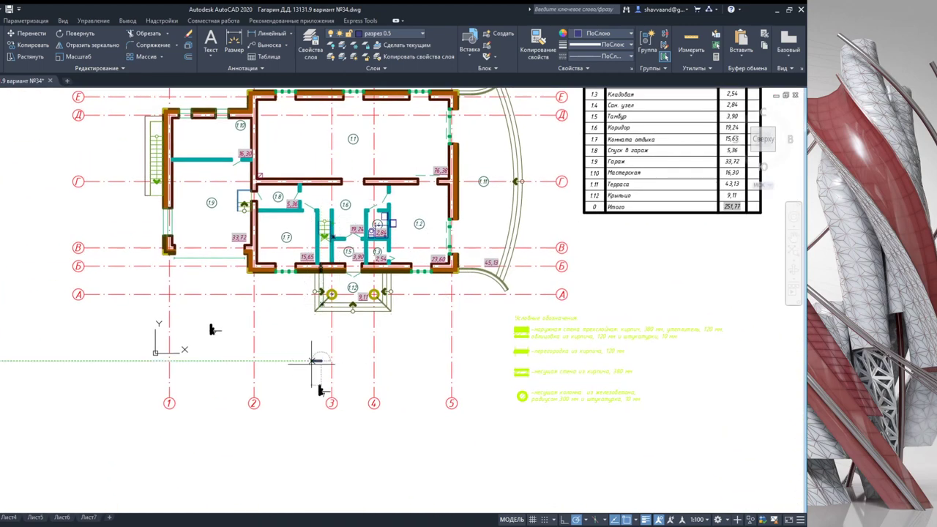
scroll(329, 334, up, 3)
scroll(274, 424, down, 6)
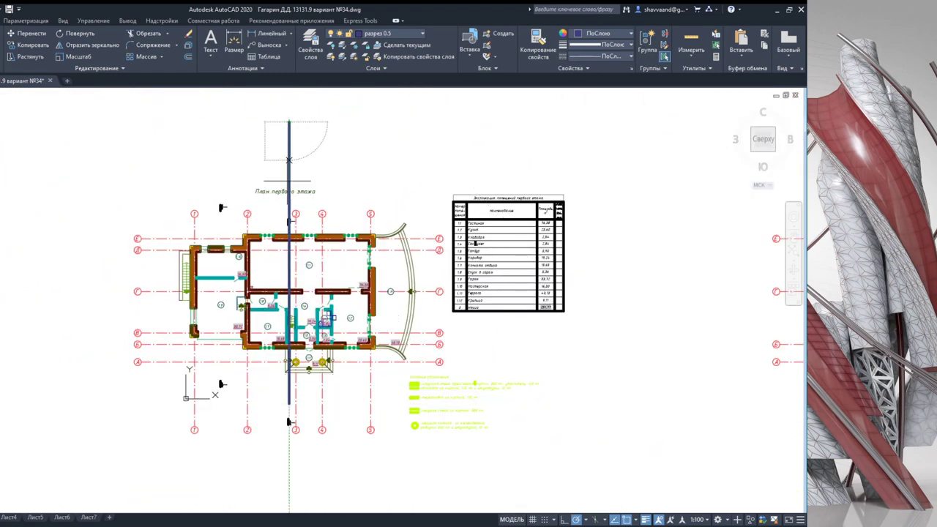
scroll(278, 333, up, 4)
scroll(315, 303, up, 4)
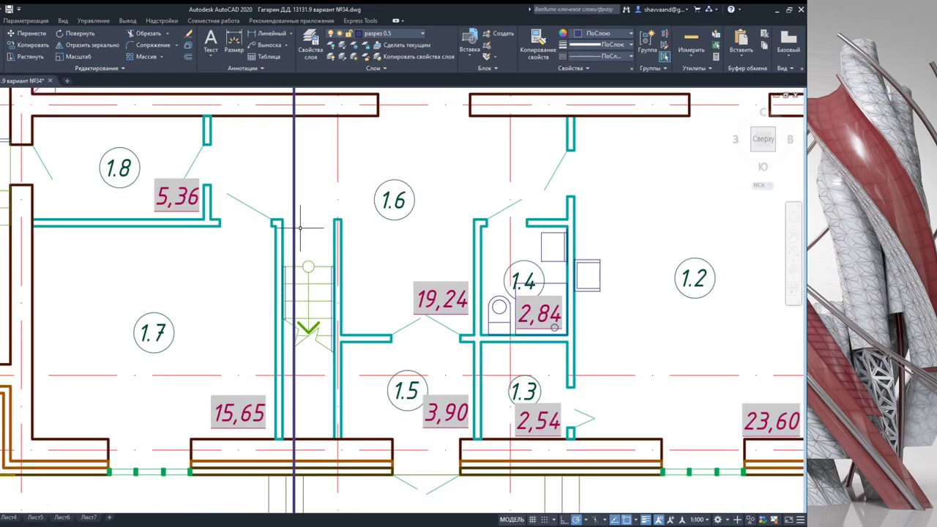
scroll(301, 230, down, 2)
middle_drag(301, 229, 297, 169)
scroll(293, 147, down, 2)
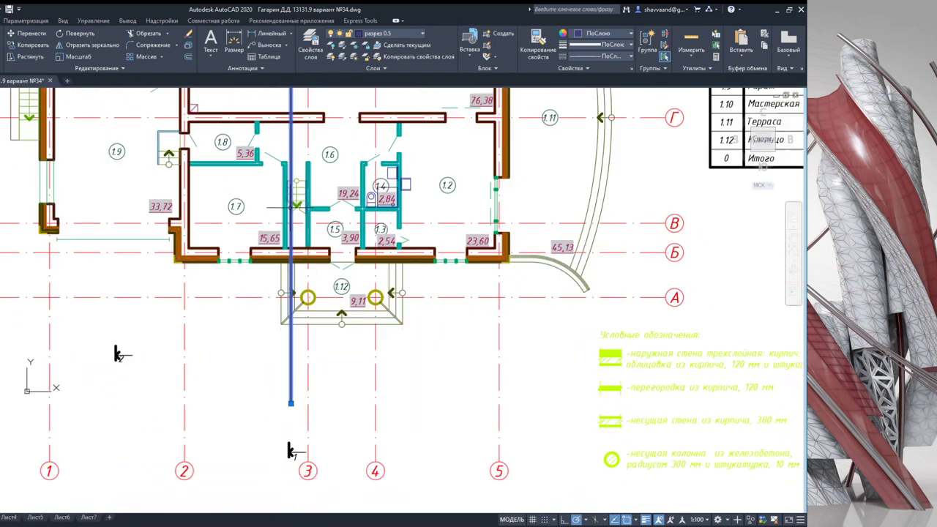
scroll(296, 238, up, 2)
scroll(315, 256, down, 1)
scroll(352, 278, up, 1)
scroll(381, 293, down, 4)
scroll(393, 300, down, 2)
middle_drag(514, 338, 486, 337)
scroll(485, 337, up, 3)
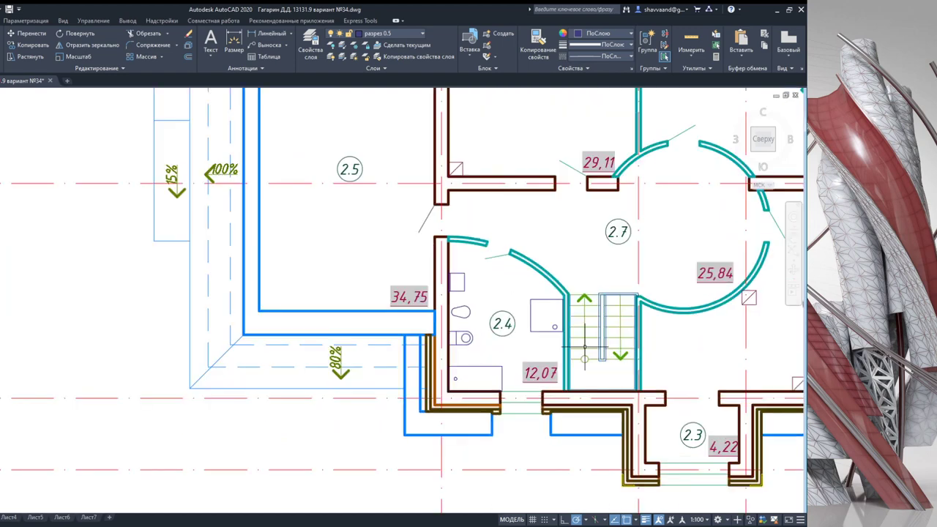
scroll(485, 336, up, 2)
scroll(466, 334, down, 4)
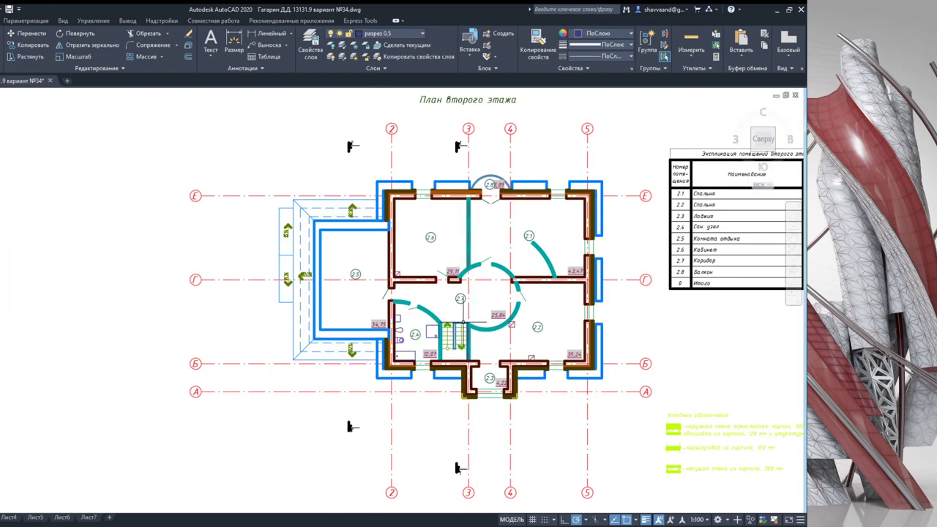
scroll(458, 326, up, 4)
Step: Check the second-floor stair, then return to the vertical section line through the first-floor stair
mouse_move(435, 272)
mouse_down()
mouse_move(482, 414)
mouse_move(356, 382)
mouse_up()
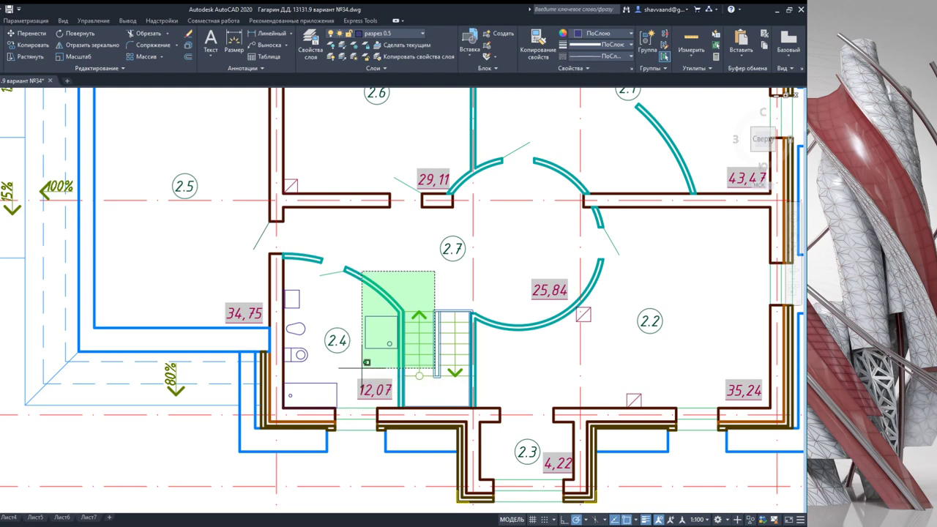
scroll(364, 377, down, 3)
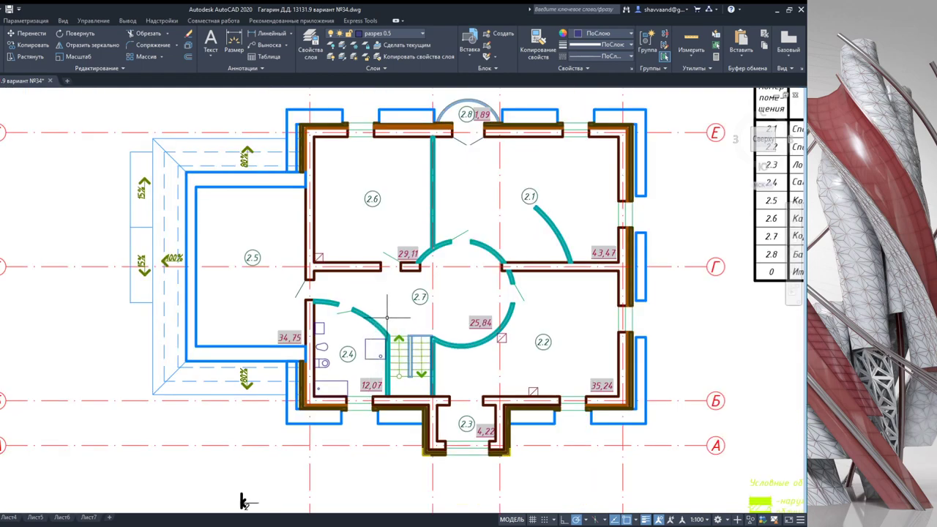
scroll(387, 317, down, 4)
middle_drag(220, 322, 366, 322)
middle_drag(73, 330, 242, 330)
scroll(141, 331, up, 5)
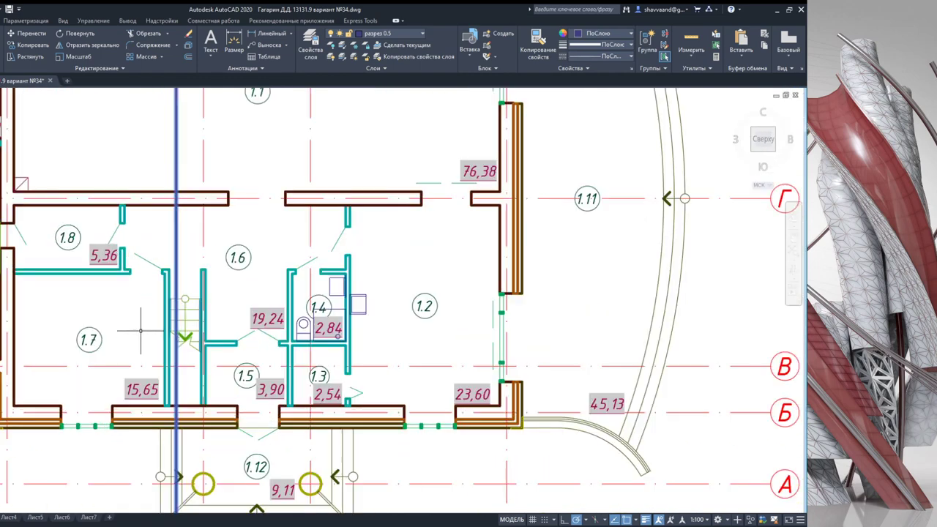
scroll(154, 316, down, 5)
scroll(159, 410, up, 1)
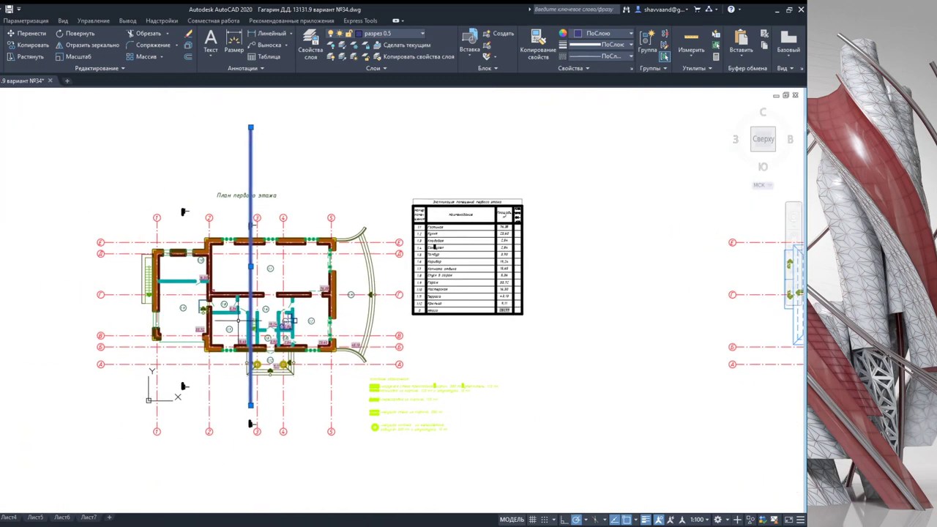
scroll(252, 322, up, 4)
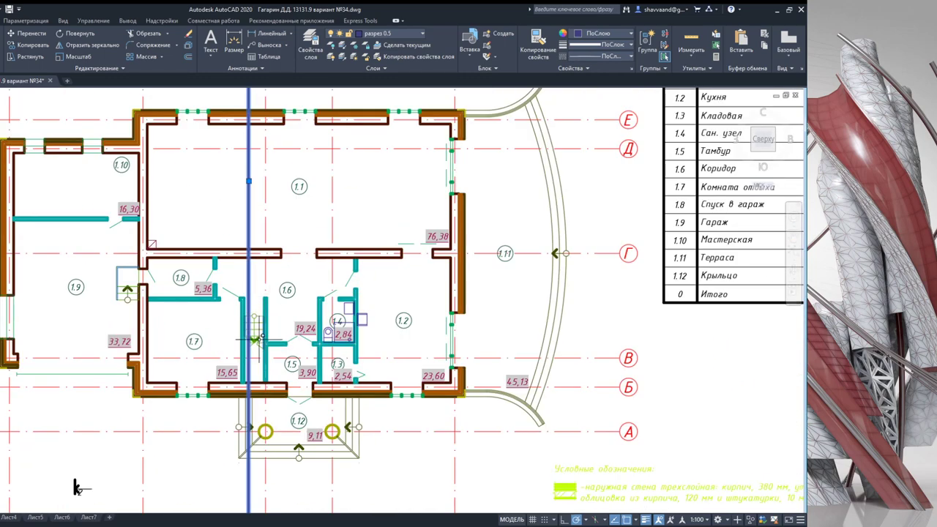
scroll(258, 337, up, 3)
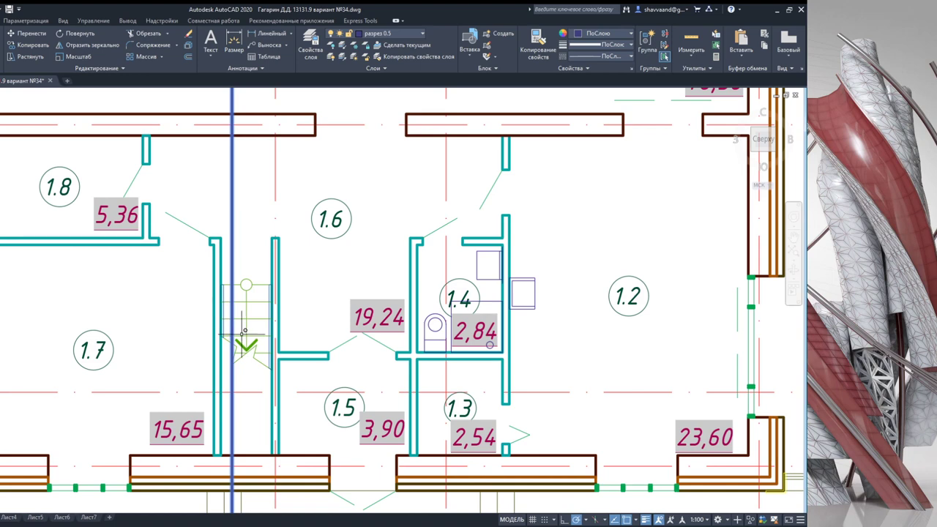
scroll(241, 331, down, 5)
scroll(238, 322, down, 4)
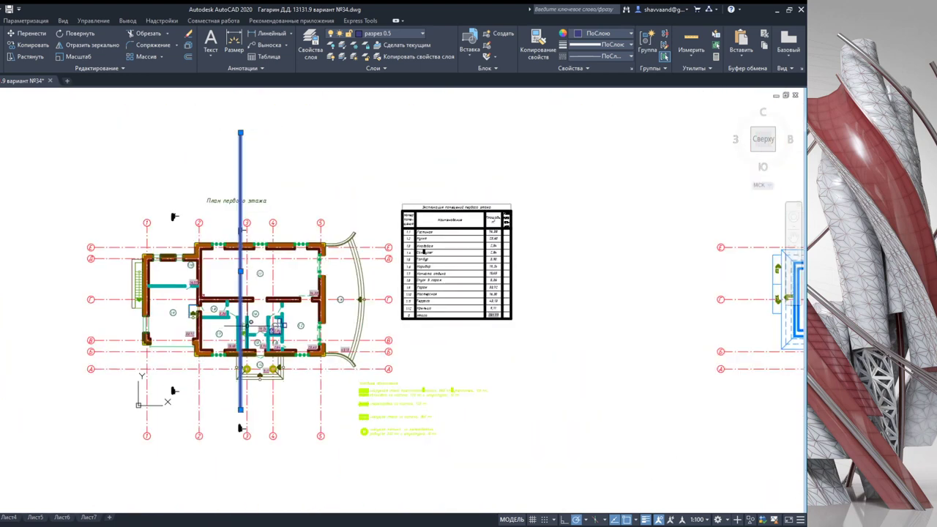
scroll(227, 295, down, 2)
Step: Window-select the whole first-floor plan and remove the legend symbols from the selection
click(108, 195)
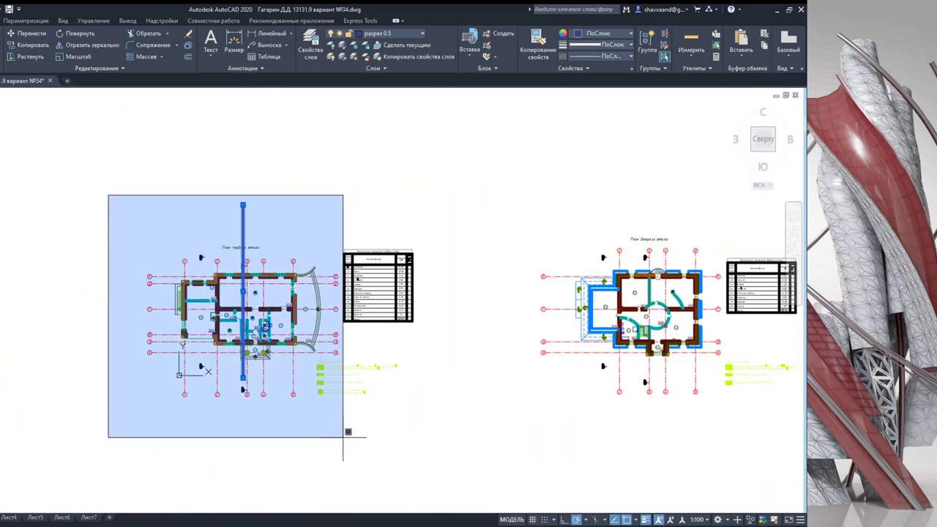
click(344, 434)
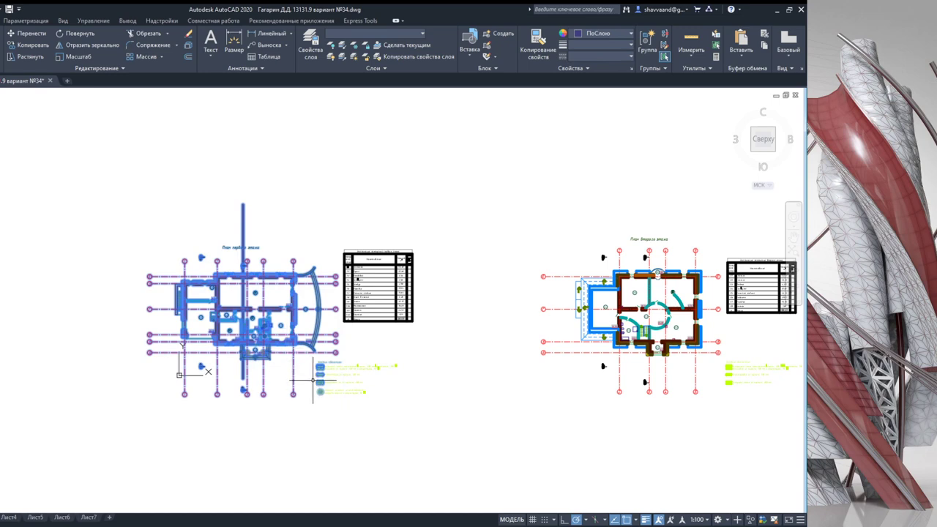
scroll(313, 380, up, 2)
scroll(327, 354, up, 2)
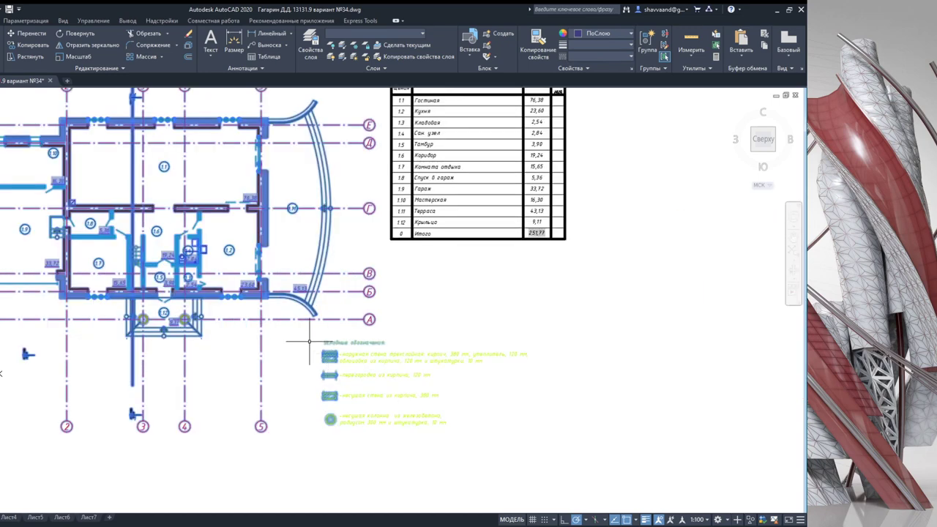
shift+click(363, 447)
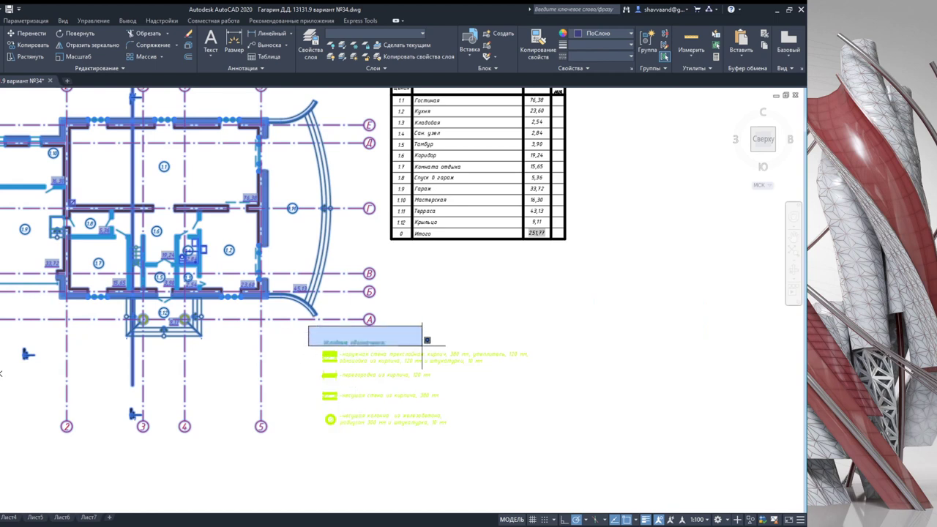
Step: Start copying the selected plan and pick its base point on the left
scroll(345, 342, down, 2)
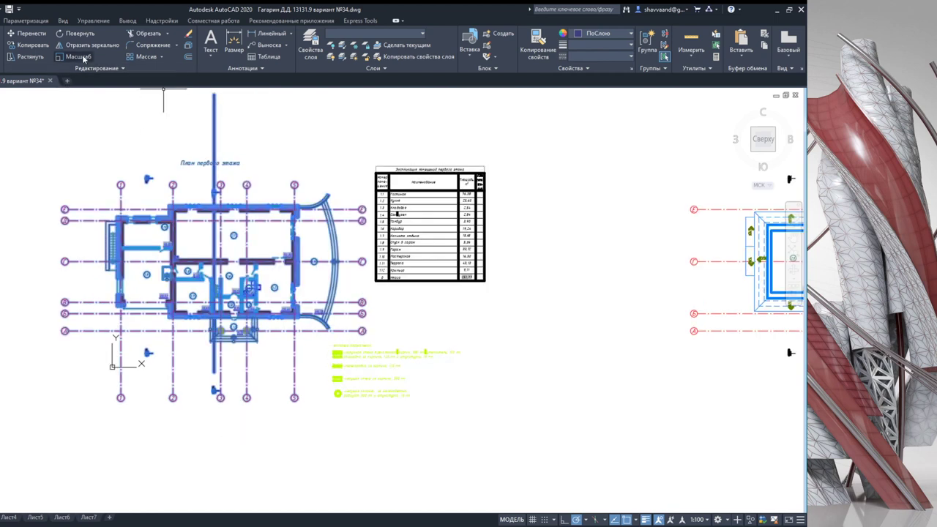
key(Escape)
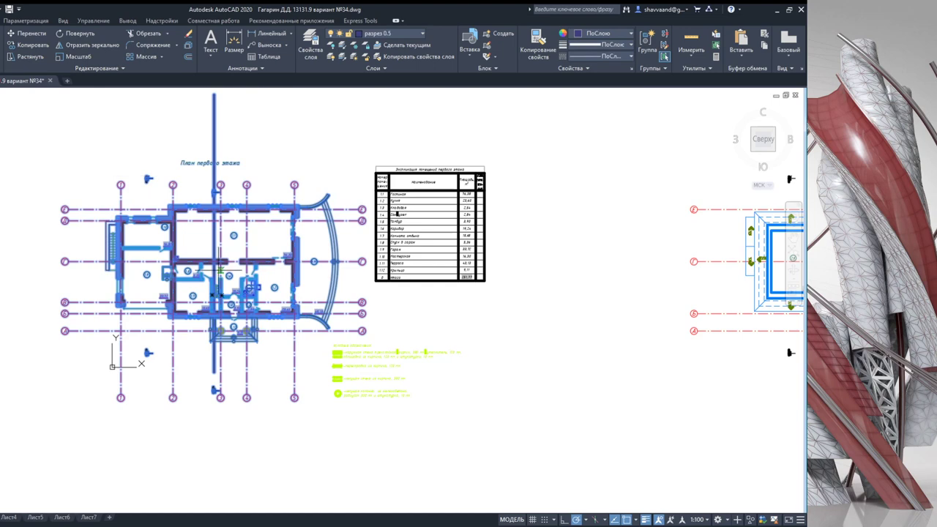
scroll(215, 282, down, 5)
scroll(214, 282, down, 3)
scroll(219, 257, down, 2)
click(74, 284)
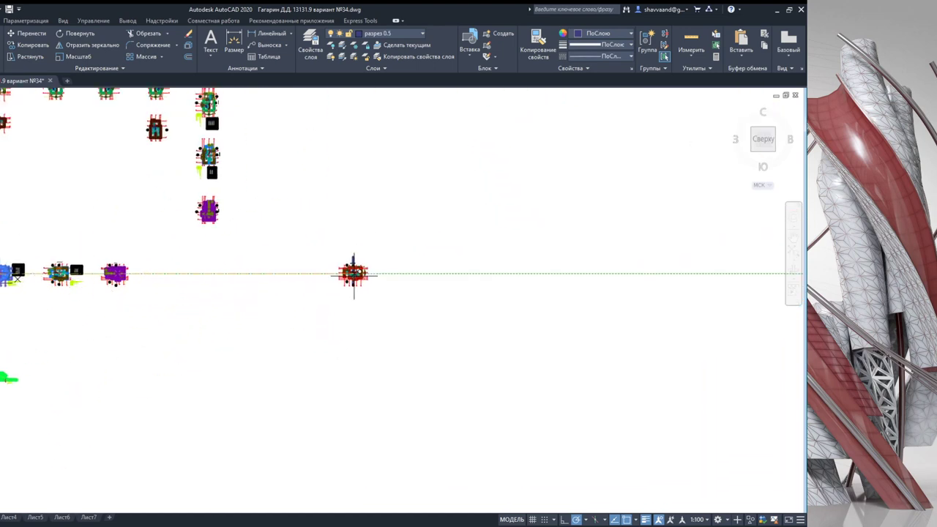
Step: Place the first-floor plan copy and rotate it 90° about its centre
scroll(356, 282, up, 2)
scroll(357, 281, up, 4)
click(357, 282)
scroll(356, 282, down, 4)
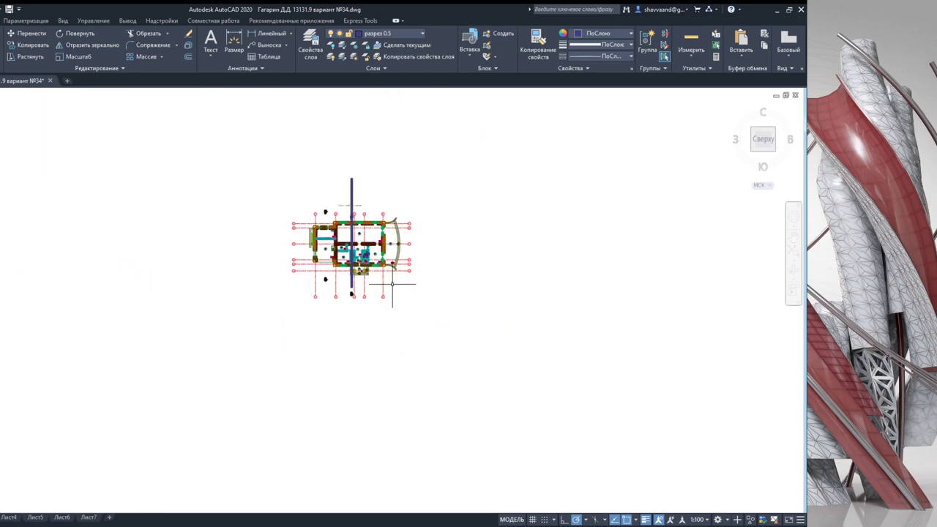
click(412, 332)
click(276, 183)
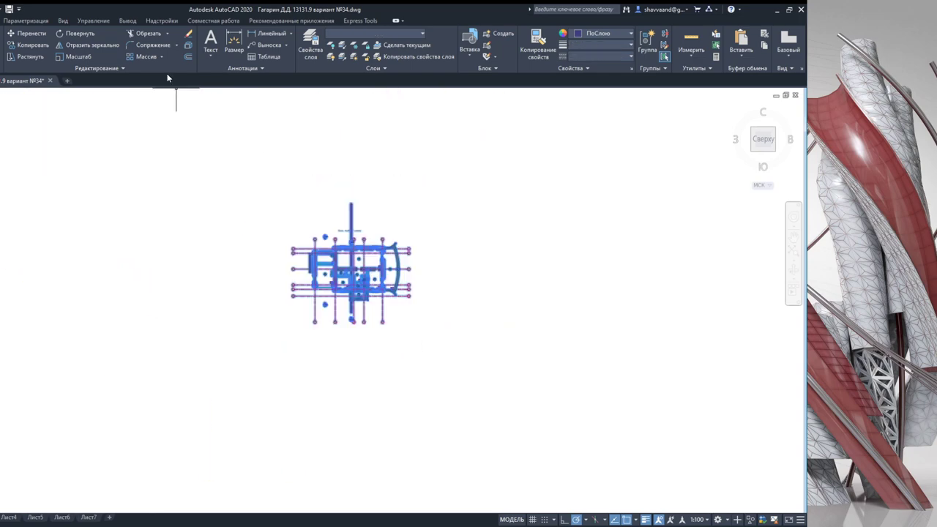
click(79, 34)
click(353, 264)
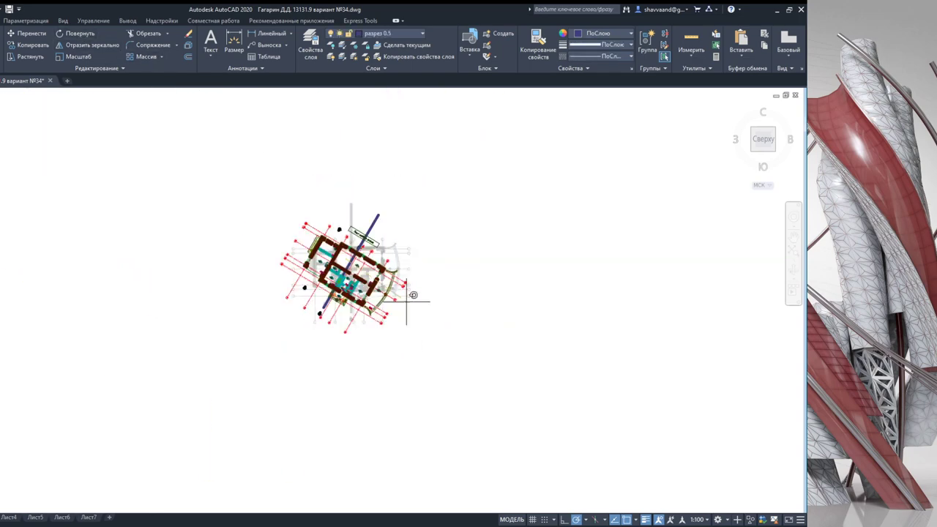
click(348, 388)
Step: Draw the arrow's vertical shaft and an arrowhead stroke left of the plan
scroll(344, 293, up, 2)
scroll(314, 299, up, 2)
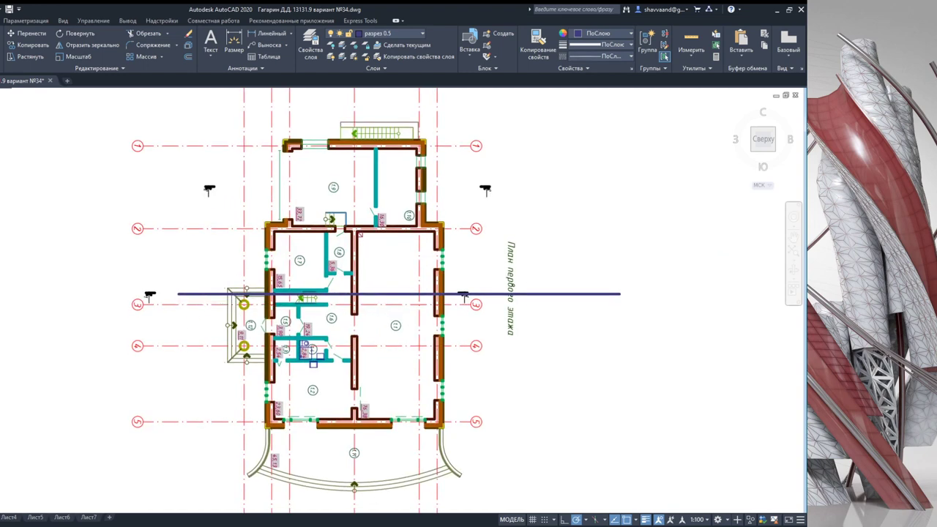
click(66, 318)
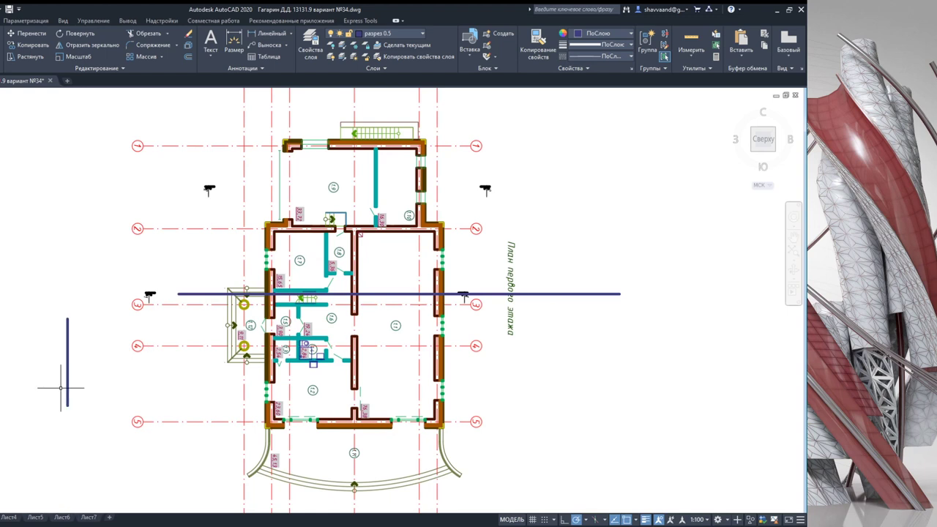
click(68, 319)
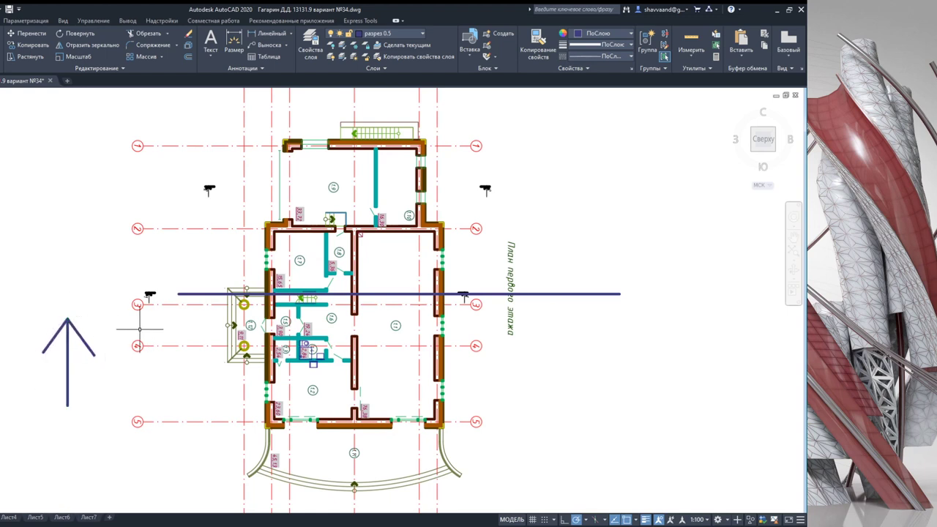
scroll(138, 335, down, 5)
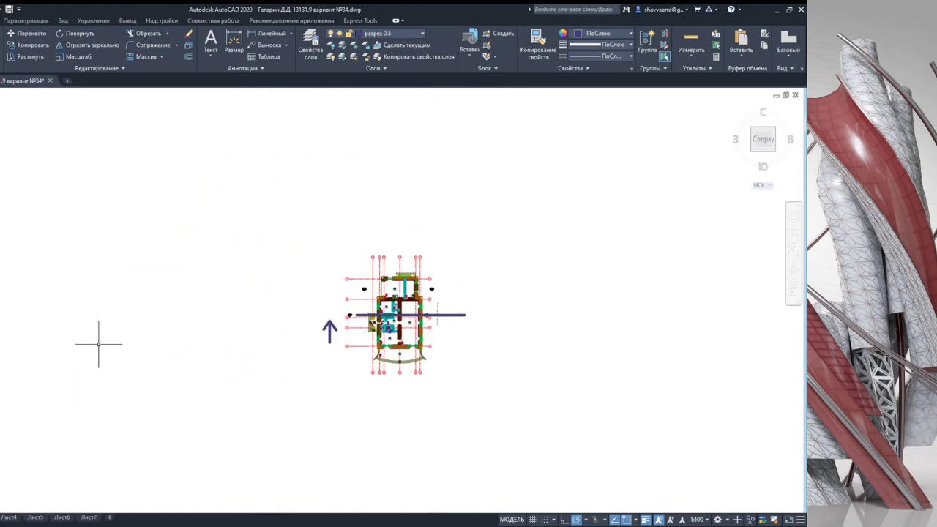
Step: Copy the whole second-floor plan and place it near the first-floor copy
mouse_move(161, 325)
middle_down()
mouse_move(112, 316)
mouse_move(200, 309)
middle_up()
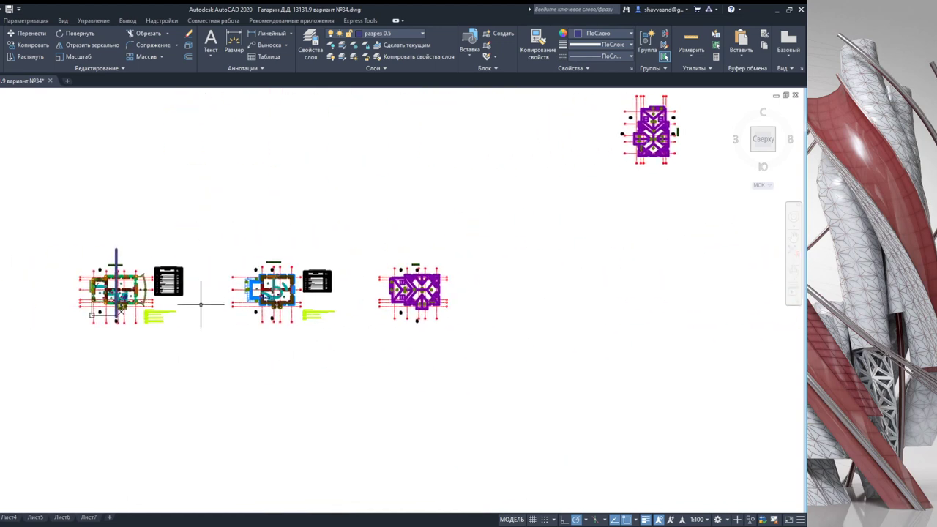
scroll(255, 280, up, 5)
click(207, 160)
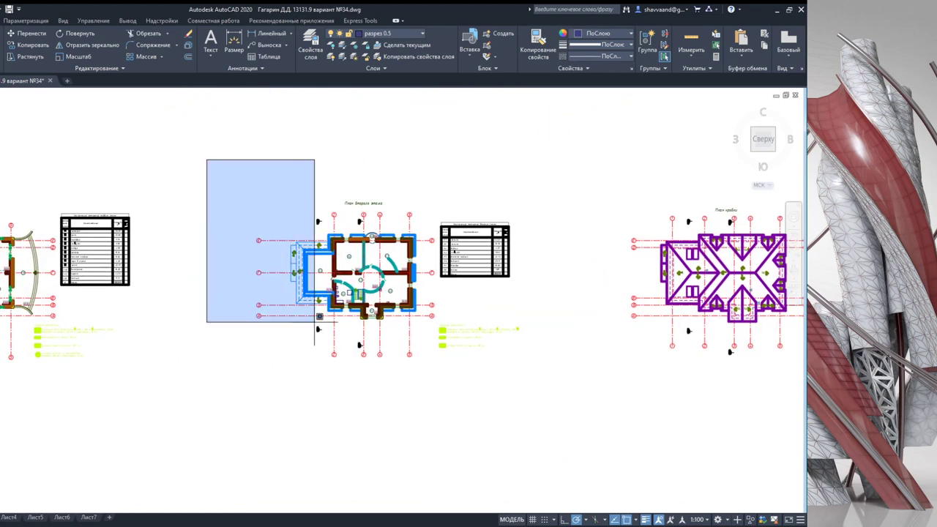
click(432, 395)
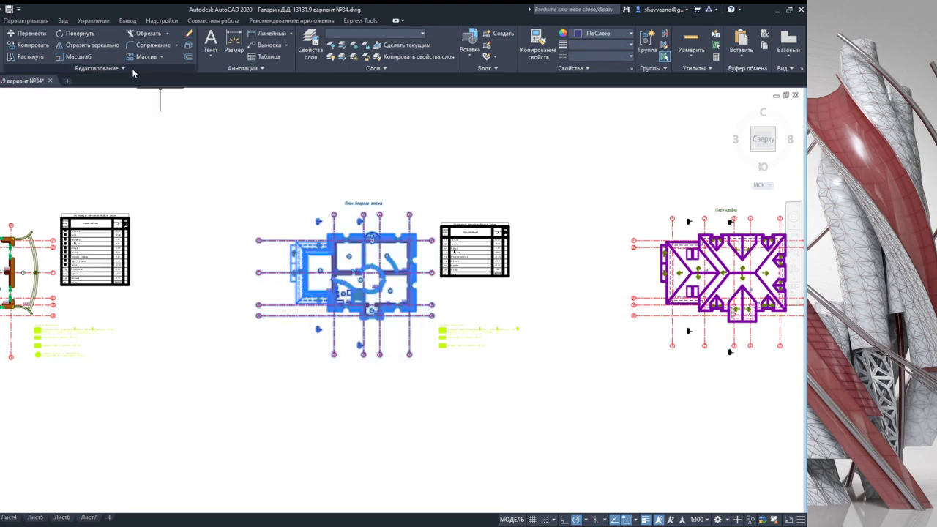
click(76, 57)
click(344, 262)
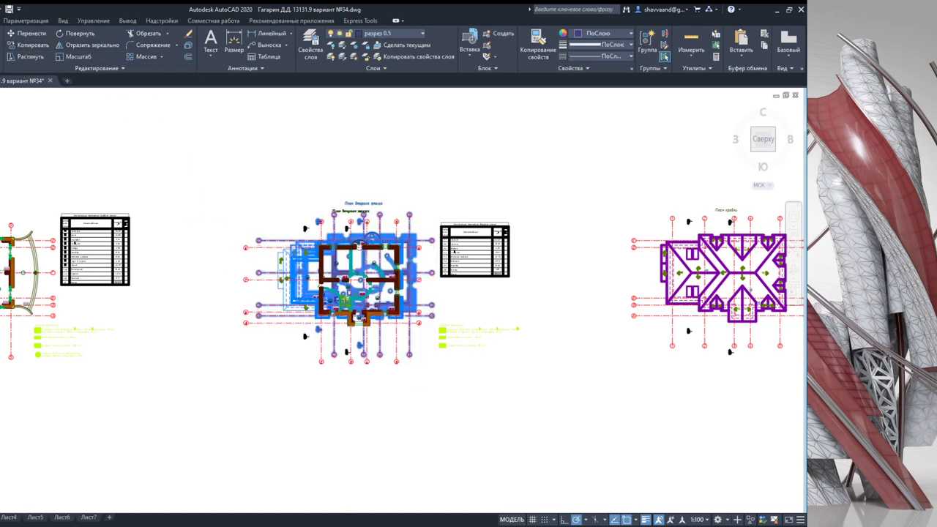
scroll(345, 278, down, 5)
scroll(279, 192, up, 3)
Step: Rotate the copied upper plan 90° about a chosen pivot
click(332, 229)
click(235, 119)
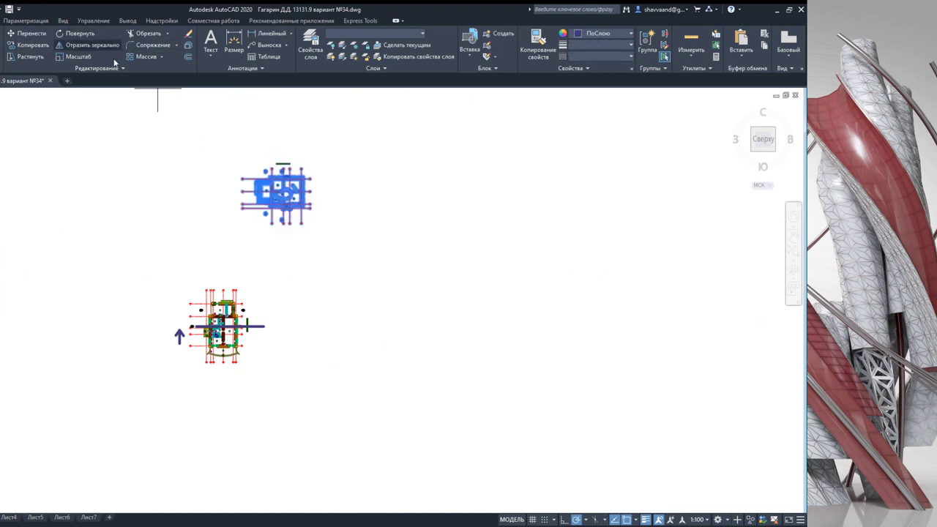
click(79, 33)
click(284, 183)
click(286, 330)
scroll(294, 203, up, 4)
scroll(349, 345, down, 4)
Step: Select the rotated upper plan and pick a base point for moving it
click(376, 339)
click(316, 251)
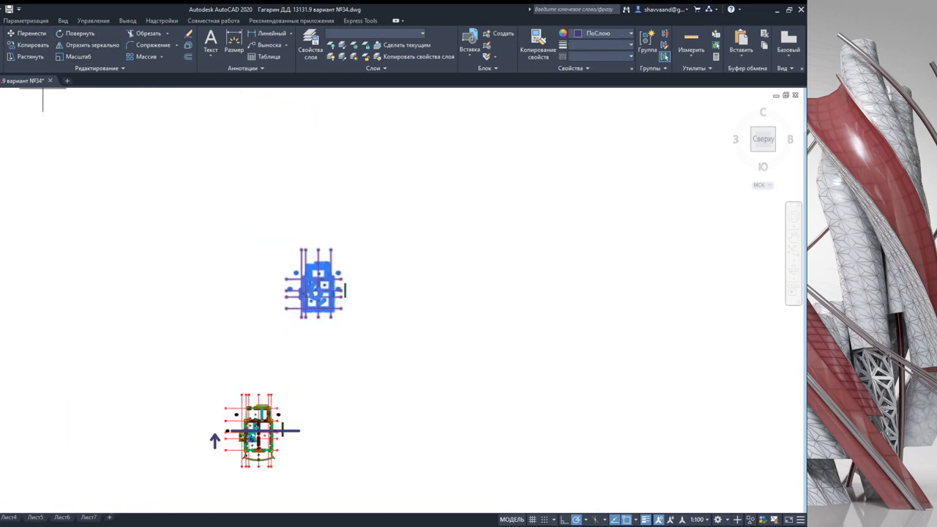
scroll(301, 322, up, 4)
scroll(374, 320, up, 2)
click(374, 320)
scroll(373, 318, down, 5)
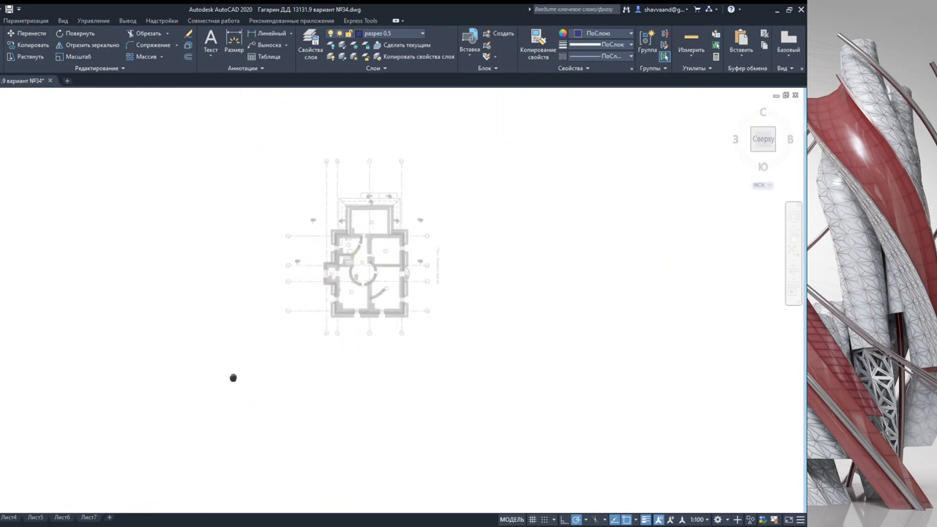
Step: Move the rotated second-floor plan so it snaps onto grid axis A above the first floor
scroll(456, 277, up, 5)
scroll(456, 277, up, 5)
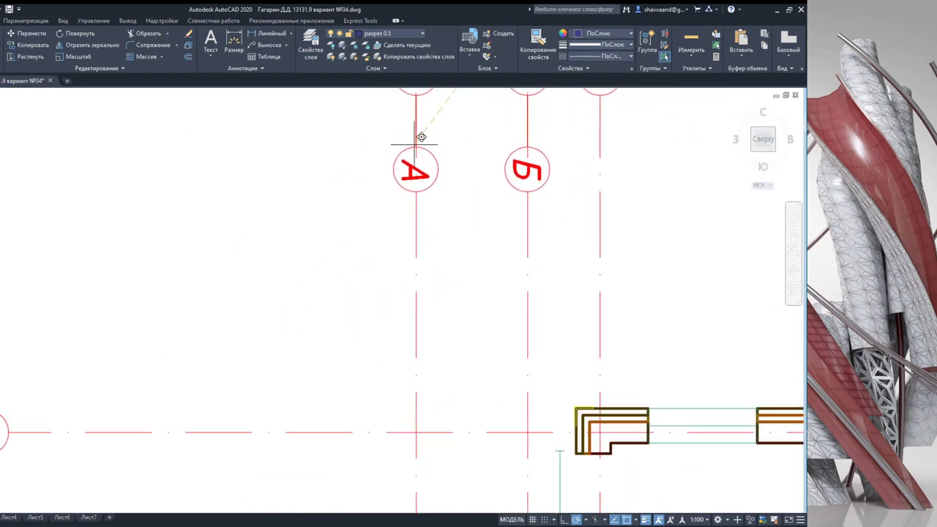
click(421, 138)
scroll(437, 231, down, 5)
scroll(350, 330, down, 3)
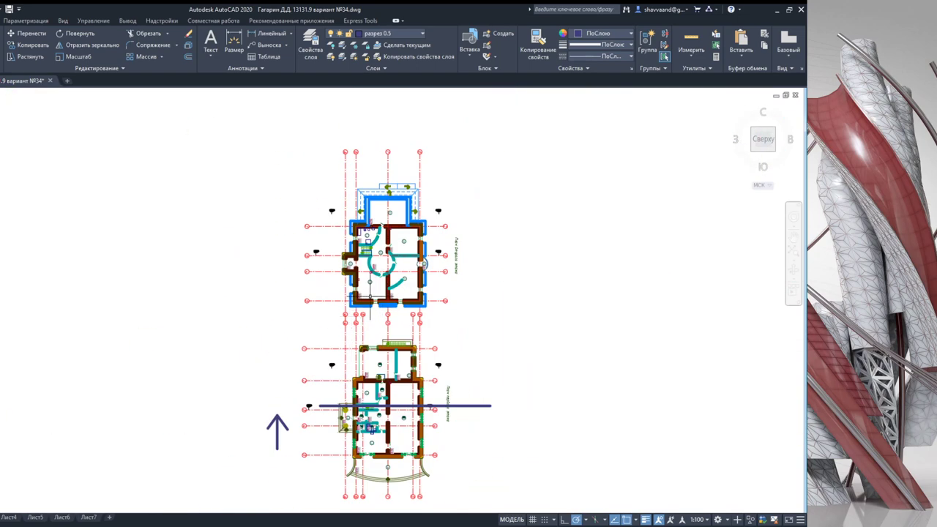
scroll(294, 355, up, 4)
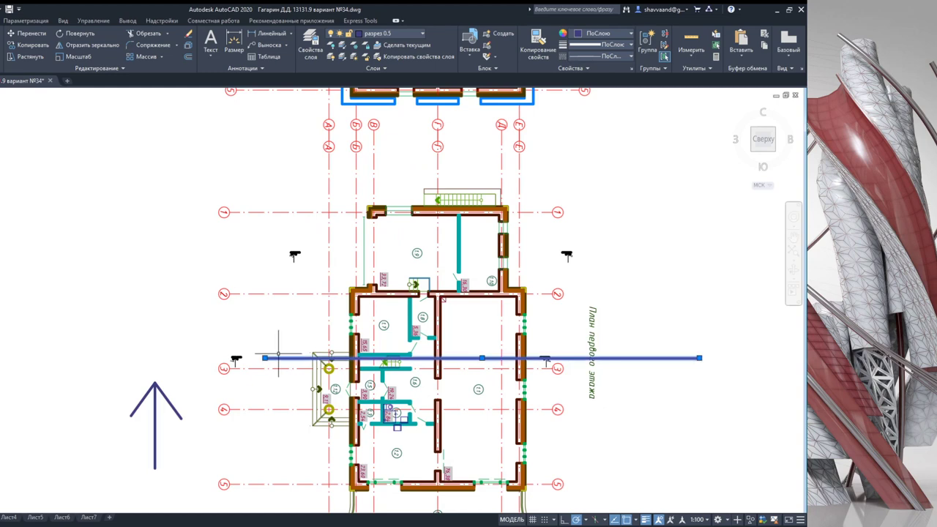
scroll(320, 353, up, 4)
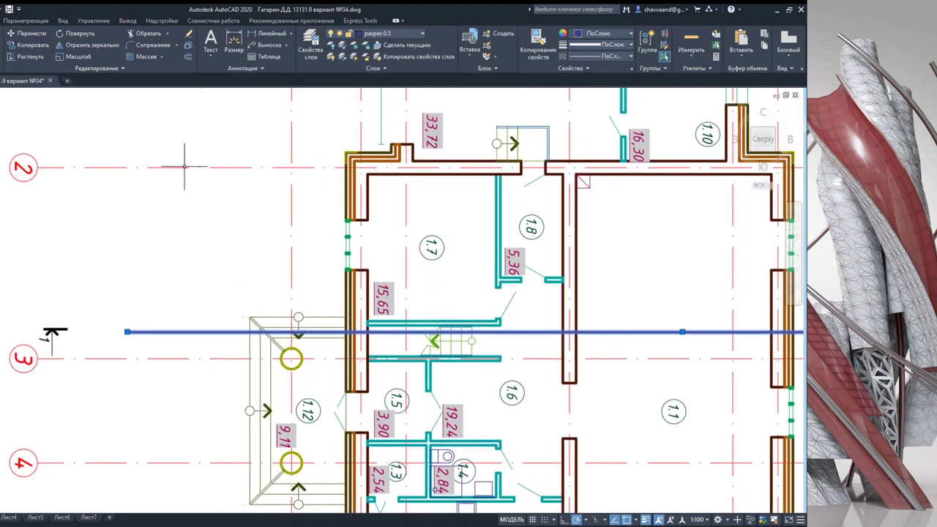
Step: Copy the section line from axis 2 onto the second-floor plan's axis 2
click(30, 45)
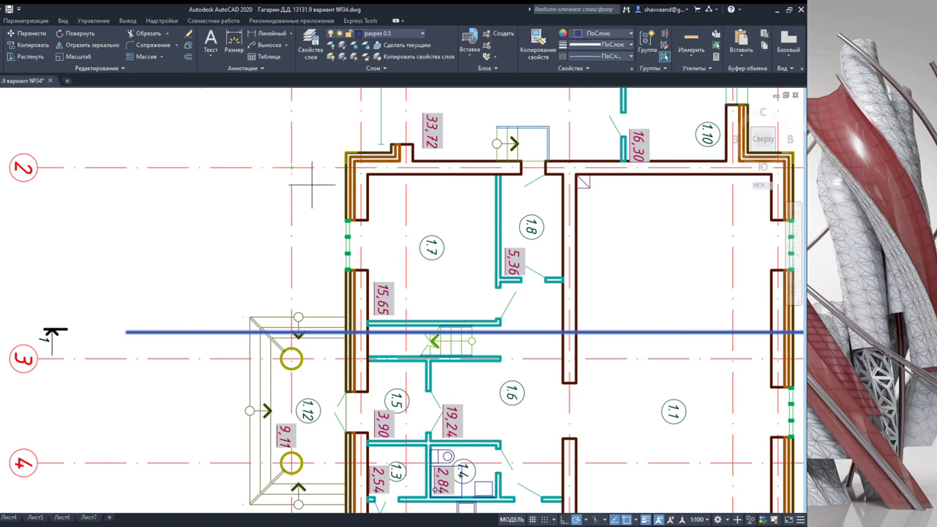
click(291, 167)
scroll(291, 167, down, 5)
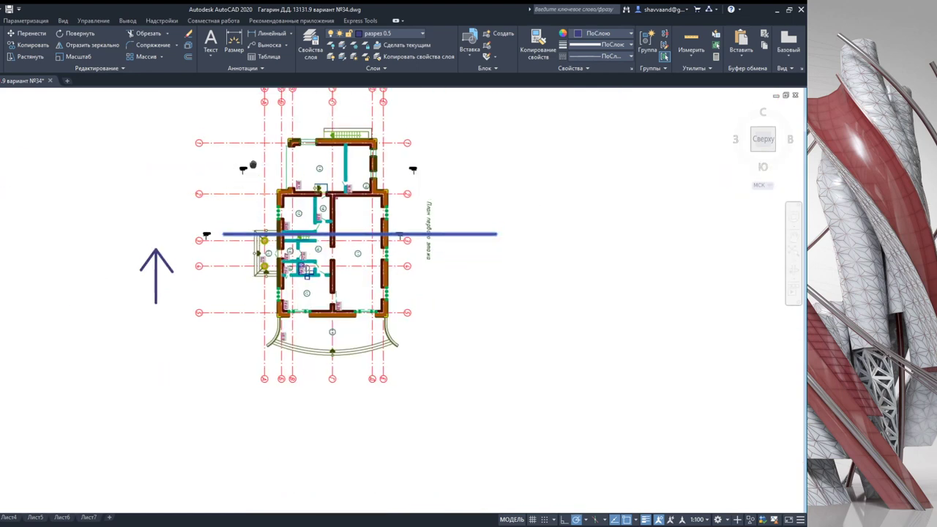
scroll(281, 245, up, 2)
scroll(281, 246, up, 1)
scroll(282, 247, up, 3)
scroll(256, 271, up, 1)
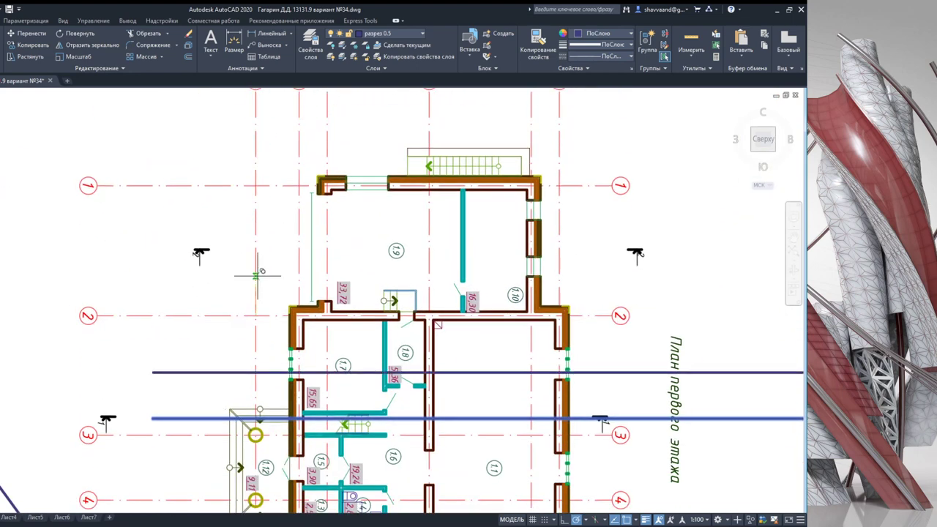
scroll(257, 314, down, 3)
scroll(256, 315, up, 1)
scroll(260, 293, down, 3)
scroll(260, 258, up, 2)
scroll(260, 257, up, 2)
scroll(253, 220, up, 2)
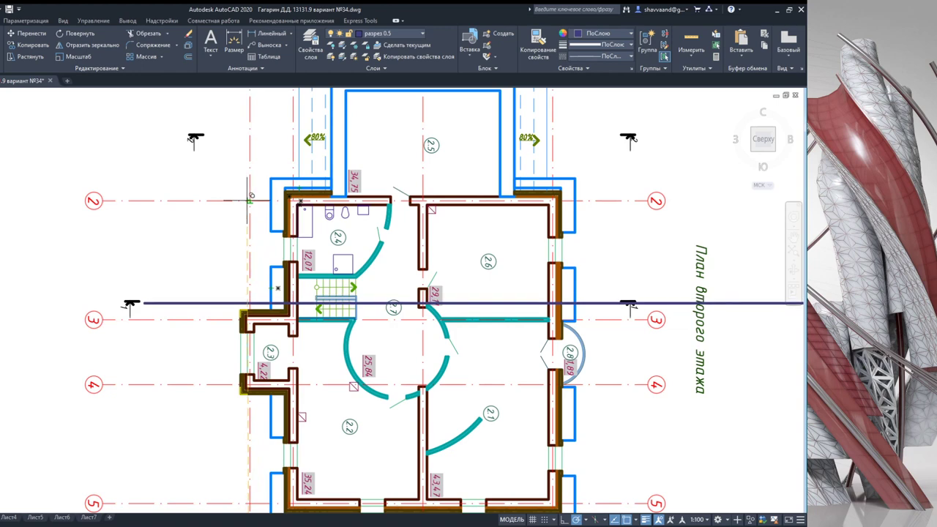
scroll(335, 300, up, 2)
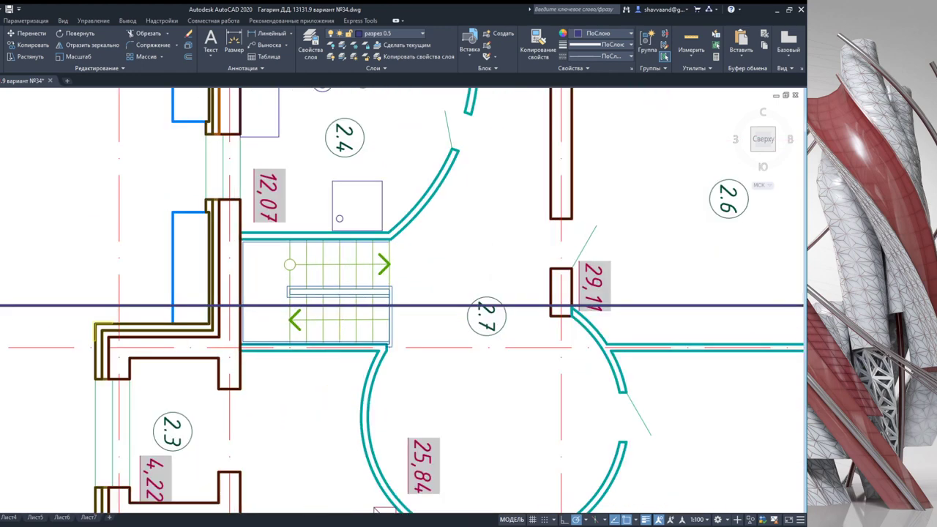
scroll(338, 297, down, 3)
scroll(338, 307, down, 2)
scroll(338, 307, down, 1)
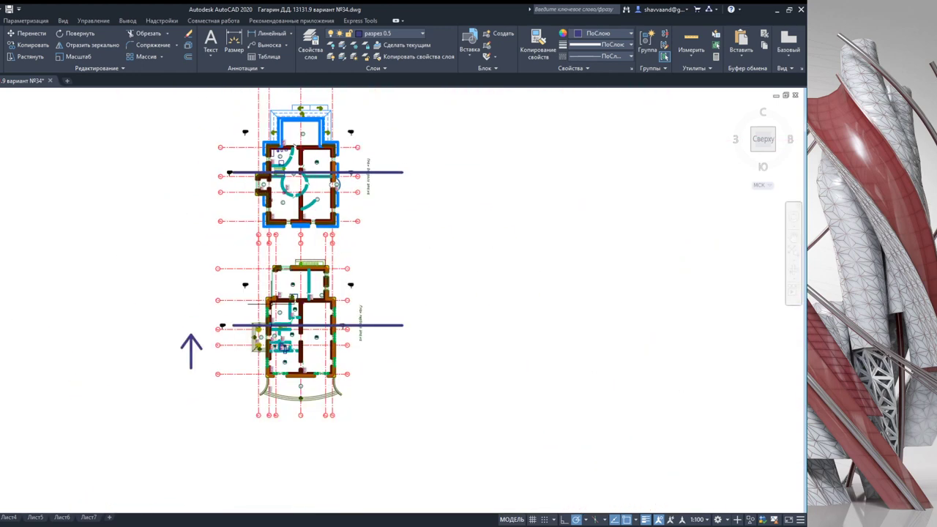
Step: Pan out to frame both stacked plans and the row of original plans
middle_drag(339, 322, 331, 293)
scroll(241, 267, down, 3)
middle_drag(73, 322, 320, 325)
middle_drag(134, 317, 205, 318)
scroll(182, 308, up, 1)
scroll(173, 315, up, 2)
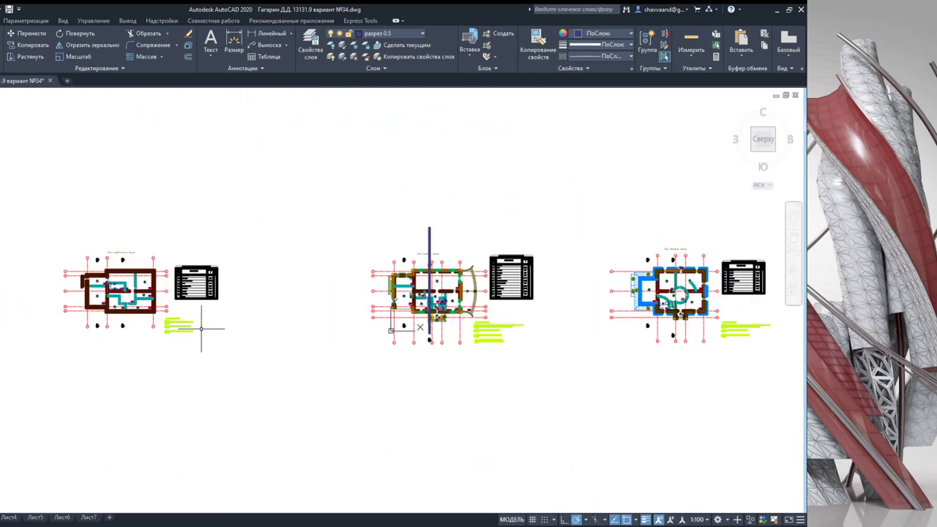
Step: Copy the basement plan and its bottom grid markers to a spot below the stacked floor plans
scroll(177, 300, up, 2)
click(182, 296)
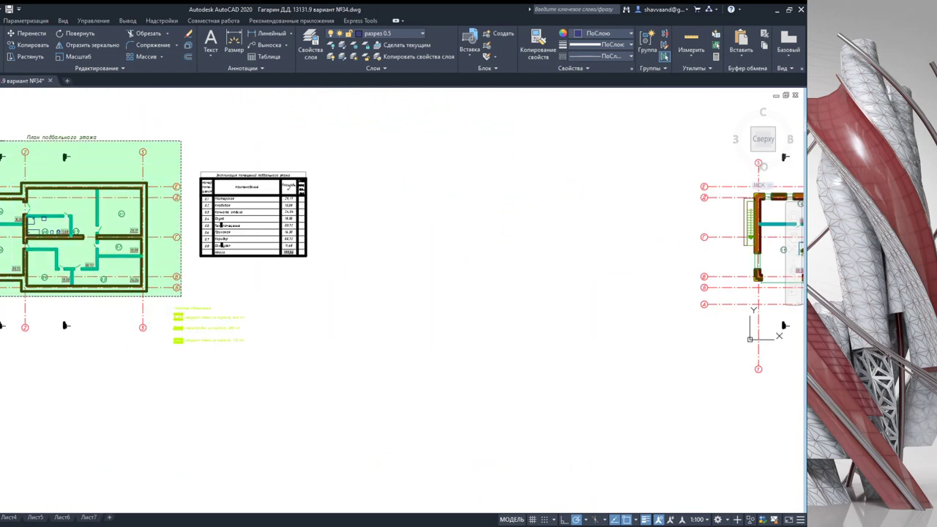
click(1, 125)
click(157, 350)
click(2, 287)
click(20, 42)
click(25, 327)
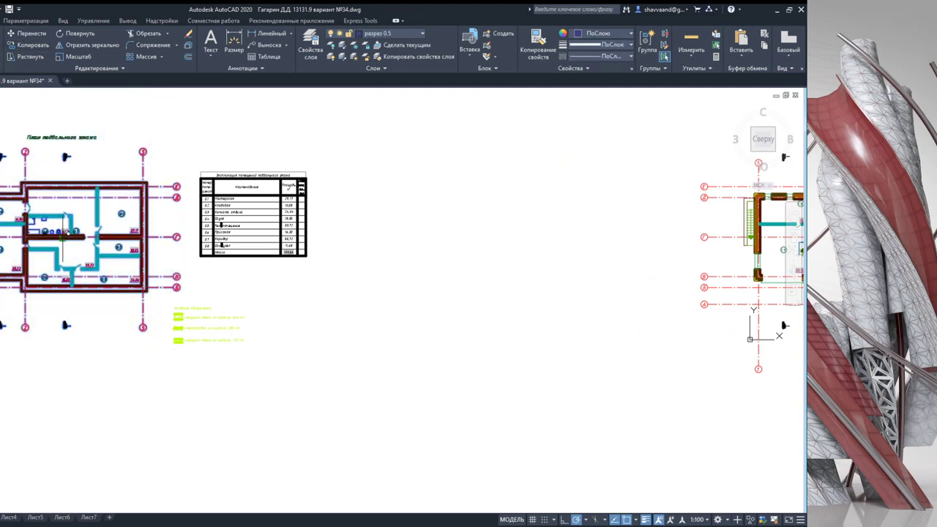
scroll(194, 184, down, 5)
scroll(300, 292, down, 2)
mouse_move(337, 395)
middle_down()
mouse_move(96, 349)
mouse_move(262, 345)
middle_up()
click(308, 344)
key(Escape)
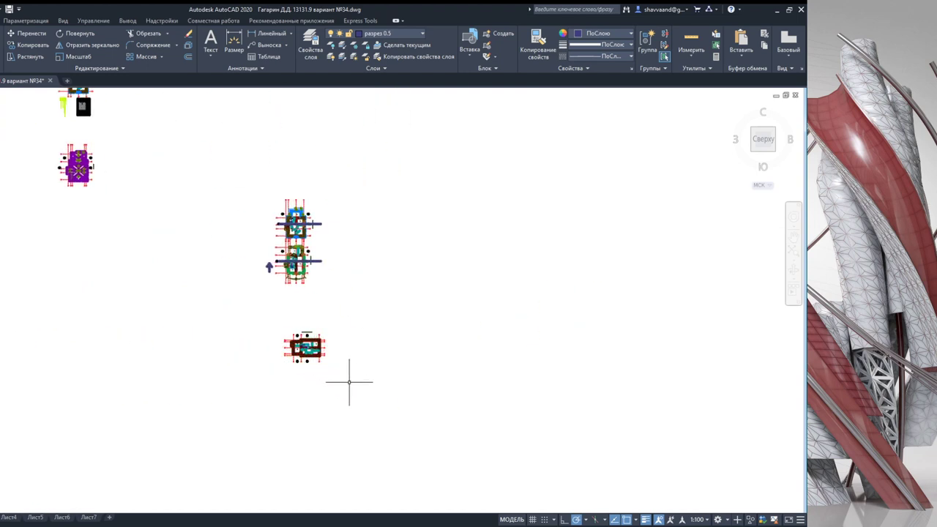
Step: Rotate the basement copy 90° so it stands upright like the floor plans
click(303, 349)
click(81, 41)
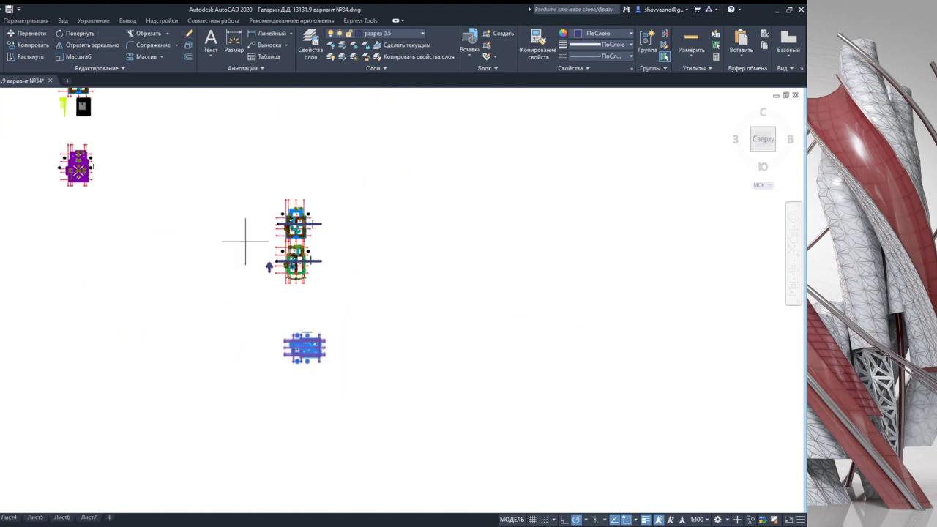
scroll(246, 247, up, 2)
click(336, 375)
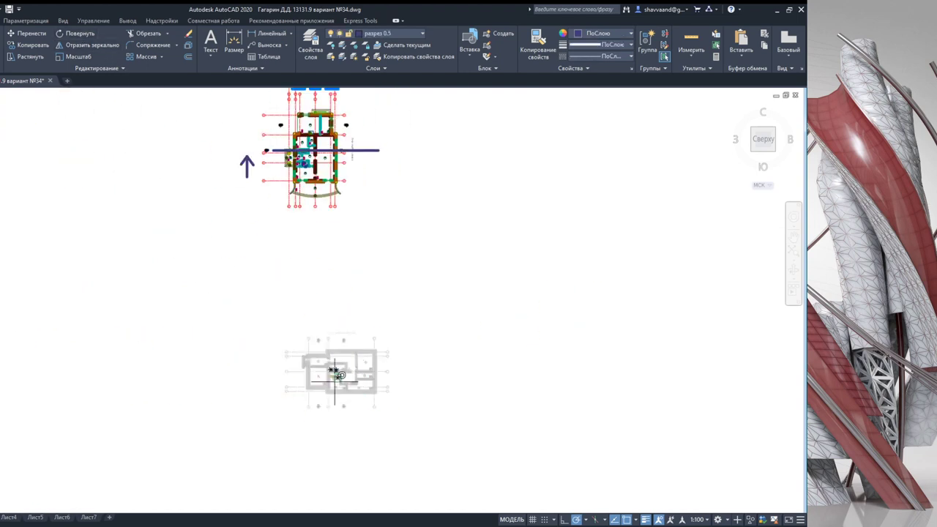
click(329, 443)
click(375, 454)
click(289, 287)
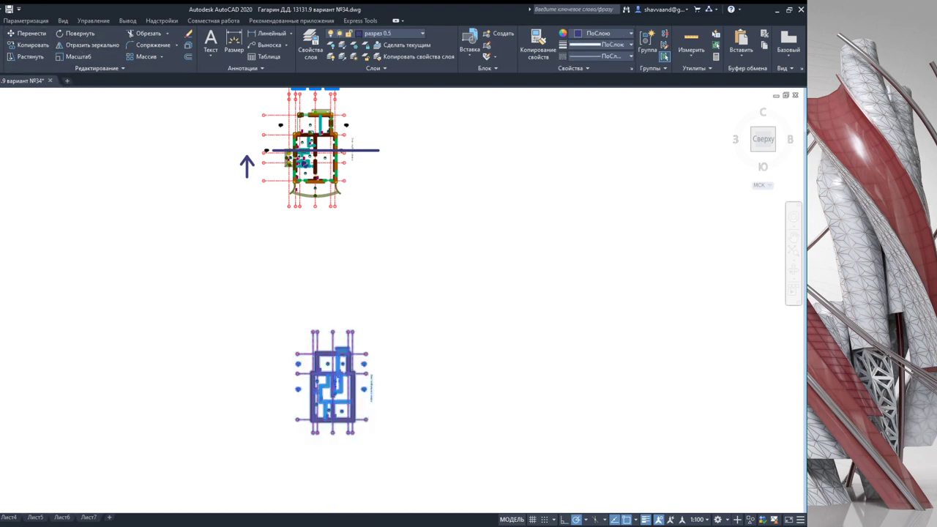
scroll(313, 331, up, 3)
scroll(315, 314, up, 2)
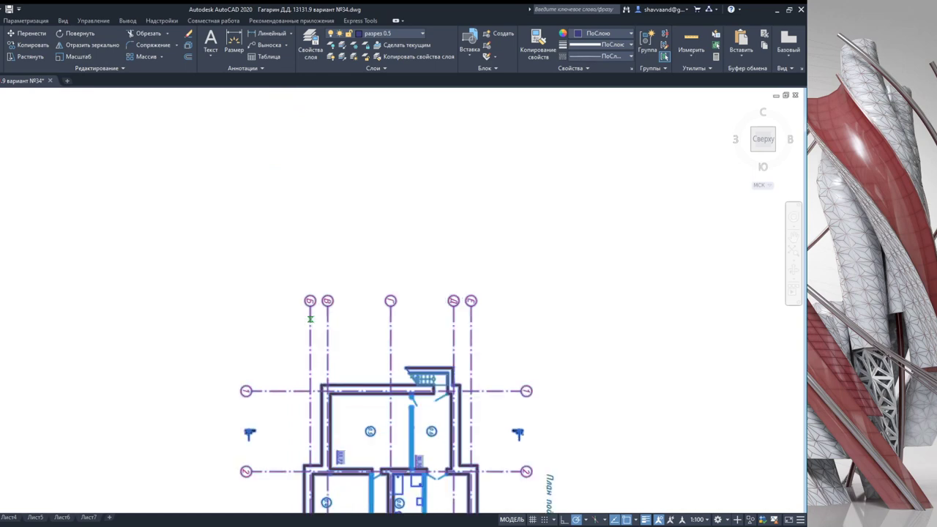
scroll(310, 318, down, 3)
scroll(274, 220, up, 2)
scroll(305, 212, up, 2)
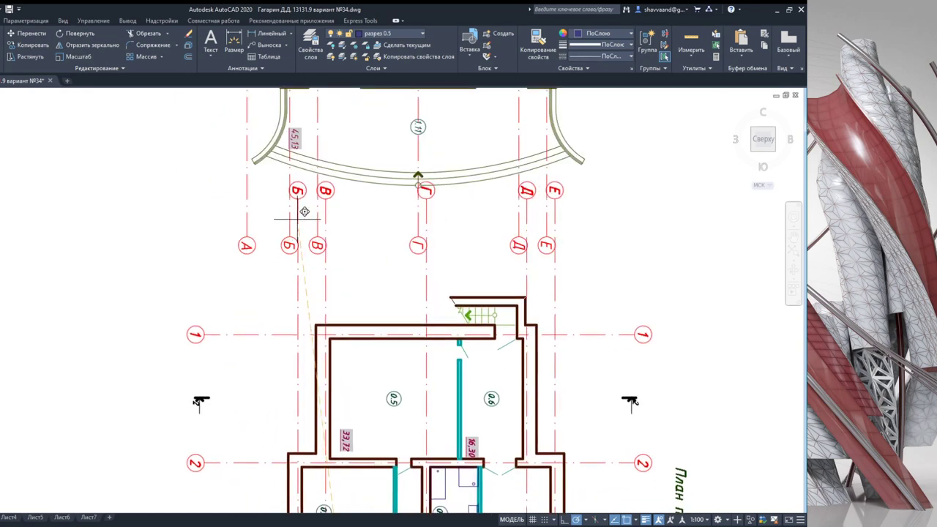
scroll(289, 220, down, 3)
scroll(281, 216, down, 2)
middle_drag(252, 164, 248, 213)
click(271, 206)
scroll(288, 204, up, 4)
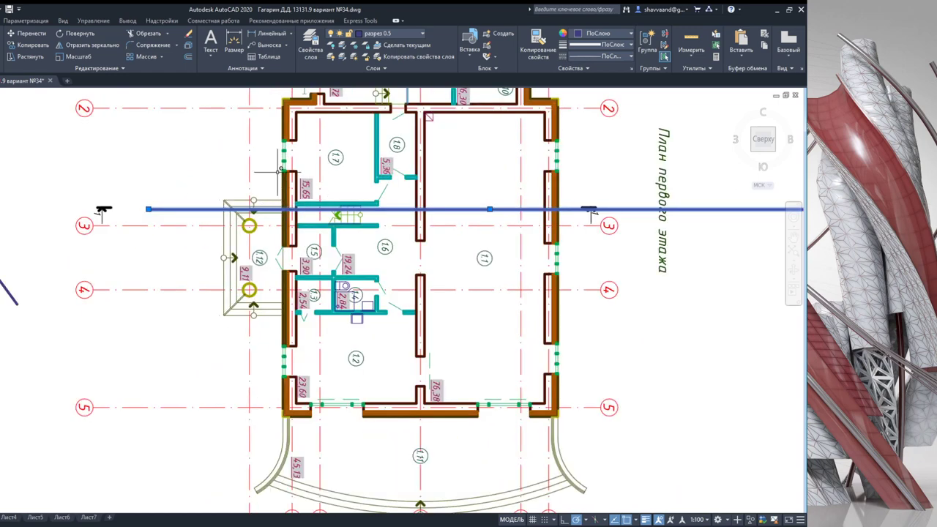
middle_drag(217, 183, 228, 256)
scroll(273, 219, up, 4)
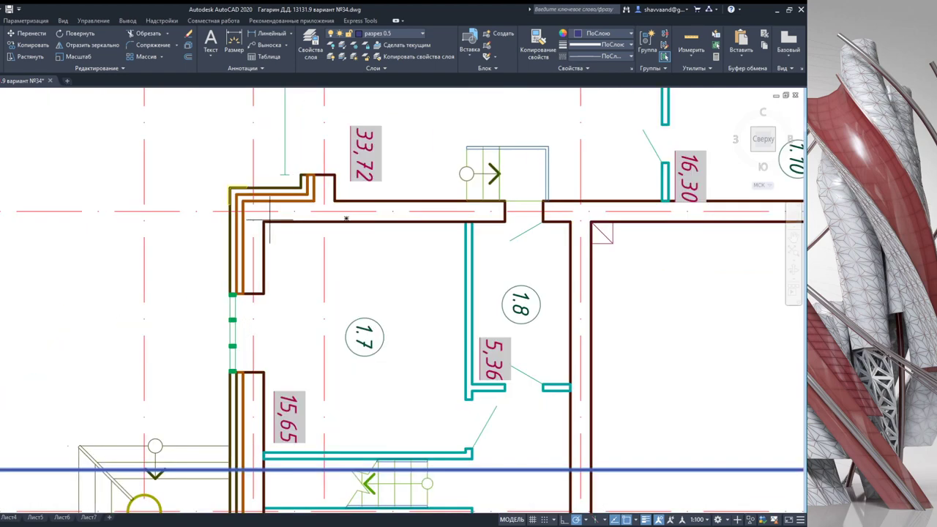
scroll(252, 212, down, 4)
scroll(253, 212, down, 3)
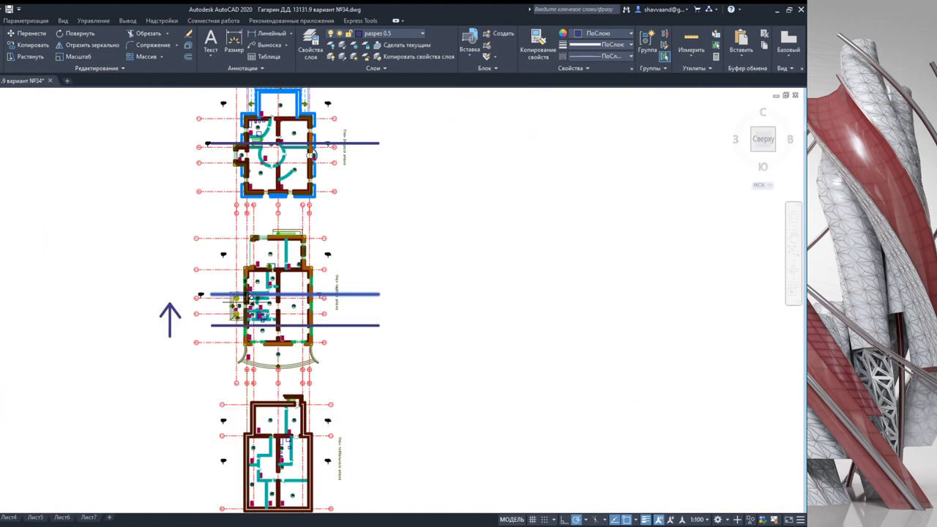
scroll(231, 265, up, 4)
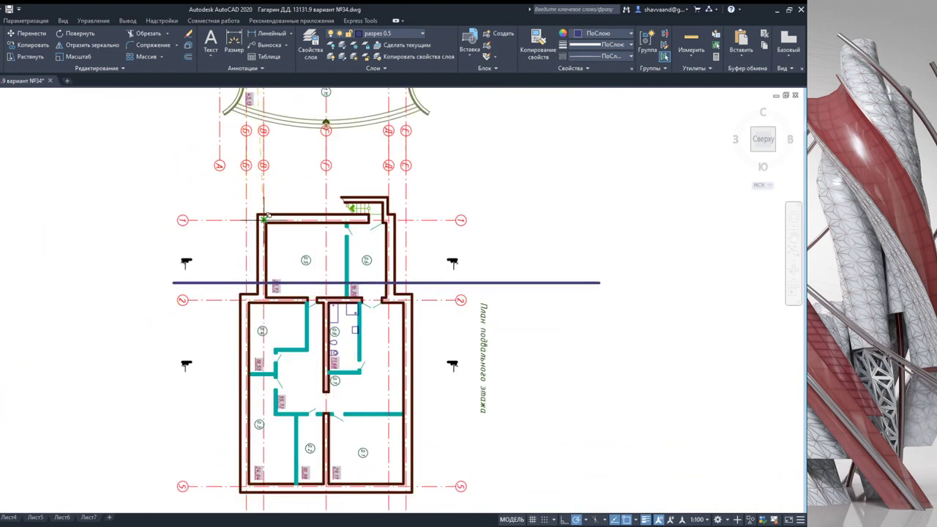
scroll(263, 218, down, 2)
mouse_move(253, 88)
middle_down()
mouse_move(244, 241)
mouse_move(271, 101)
mouse_move(256, 38)
middle_up()
scroll(242, 243, up, 1)
scroll(290, 296, up, 4)
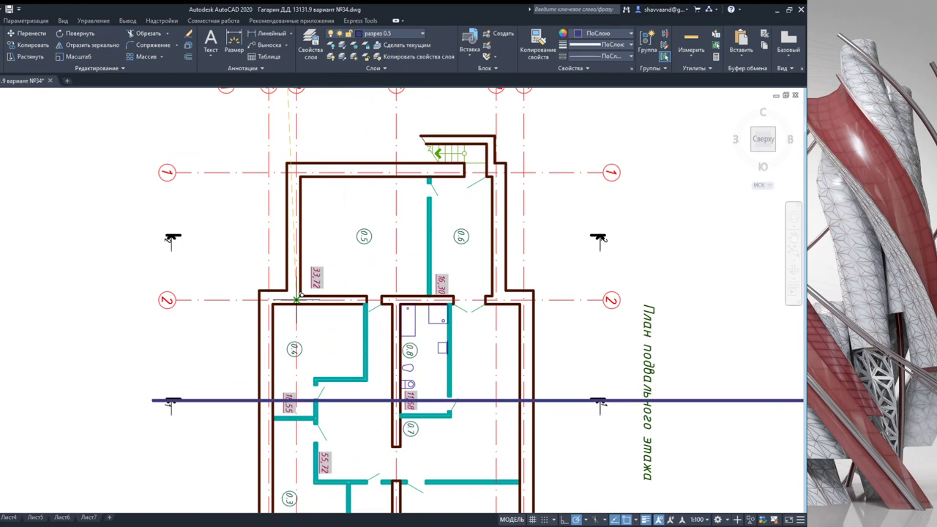
scroll(198, 379, up, 2)
scroll(149, 360, up, 2)
scroll(232, 253, down, 1)
scroll(232, 253, down, 2)
scroll(261, 264, down, 2)
scroll(273, 220, down, 2)
scroll(330, 432, down, 2)
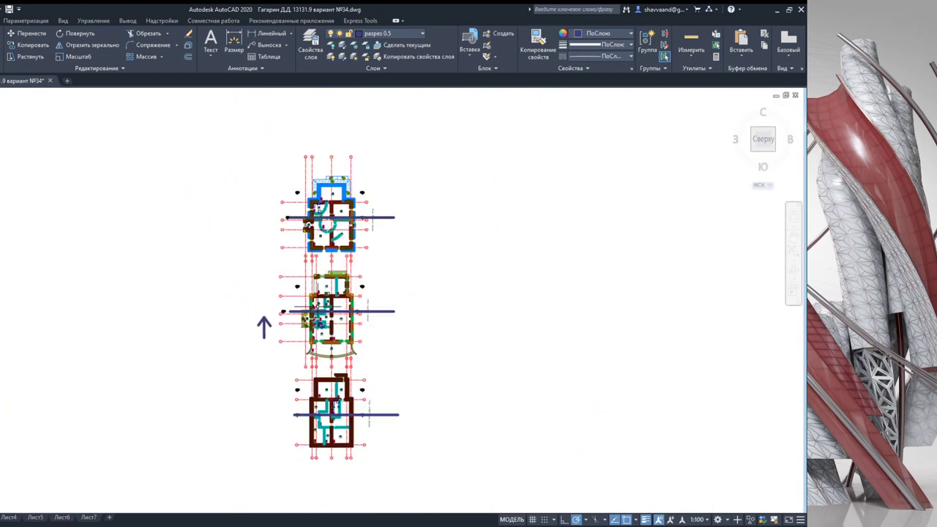
Step: Zoom out and pan across the drawing to locate the purple roof plan beside the stacked plans
scroll(377, 274, down, 1)
scroll(367, 307, down, 2)
scroll(352, 329, down, 1)
mouse_move(224, 306)
middle_down()
mouse_move(303, 388)
mouse_move(335, 339)
middle_up()
scroll(315, 341, up, 2)
click(345, 378)
click(216, 253)
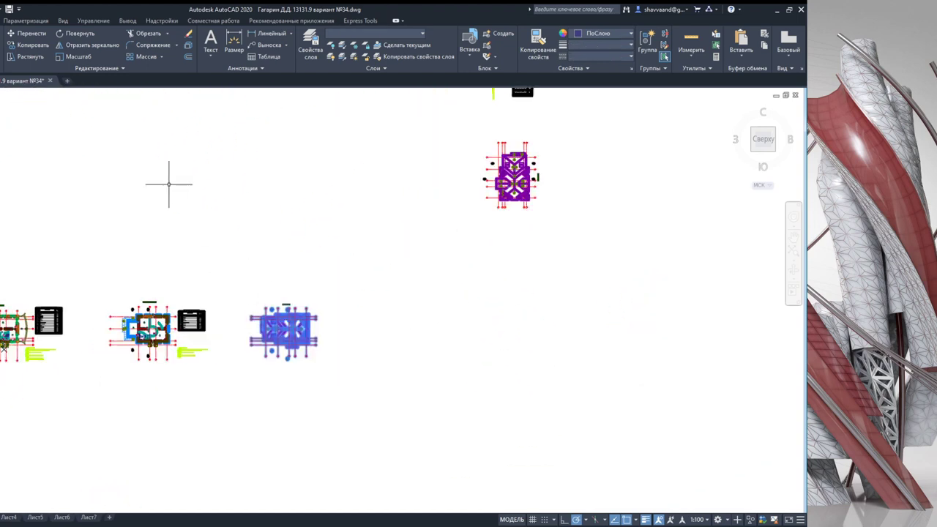
key(Escape)
scroll(333, 337, up, 3)
scroll(168, 285, up, 3)
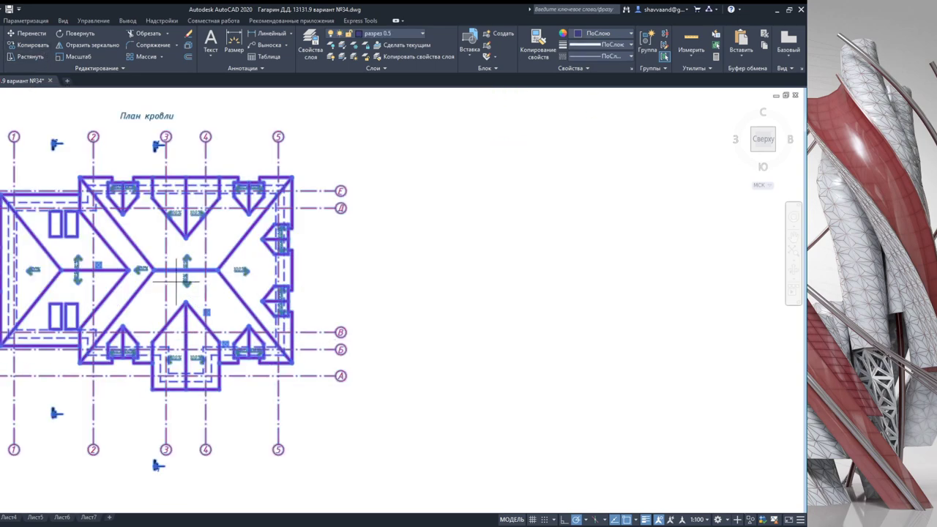
scroll(163, 278, down, 5)
middle_drag(305, 309, 423, 345)
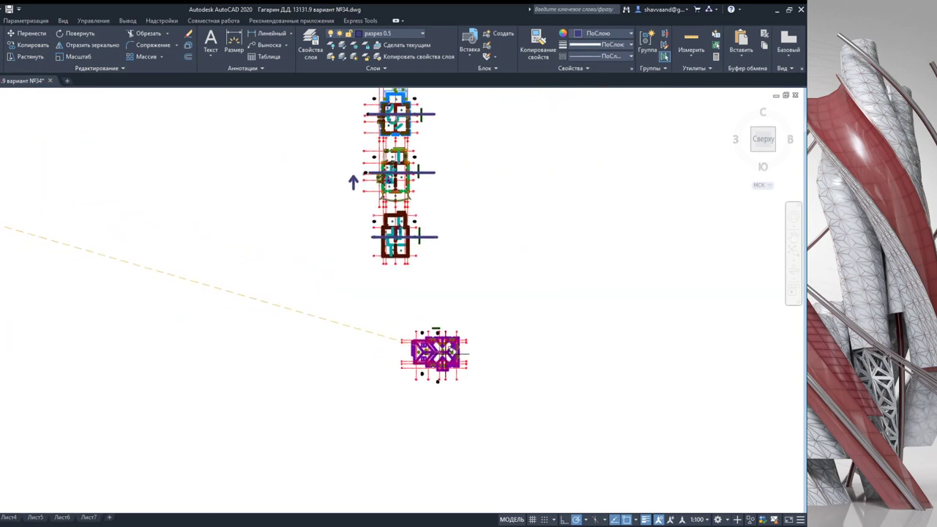
Step: Select the purple roof plan and rotate it 90° about a point below it
click(506, 398)
click(393, 310)
scroll(387, 371, up, 3)
key(Escape)
scroll(517, 283, up, 2)
click(509, 337)
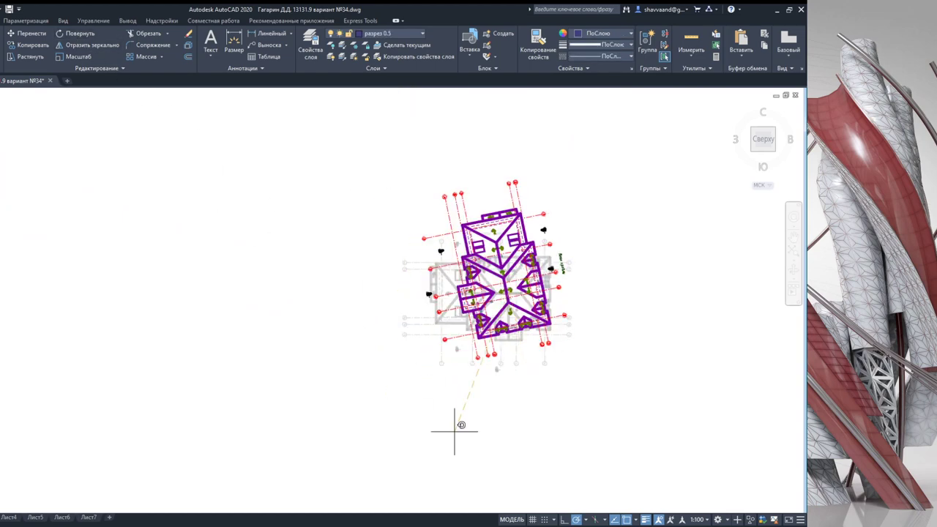
click(504, 447)
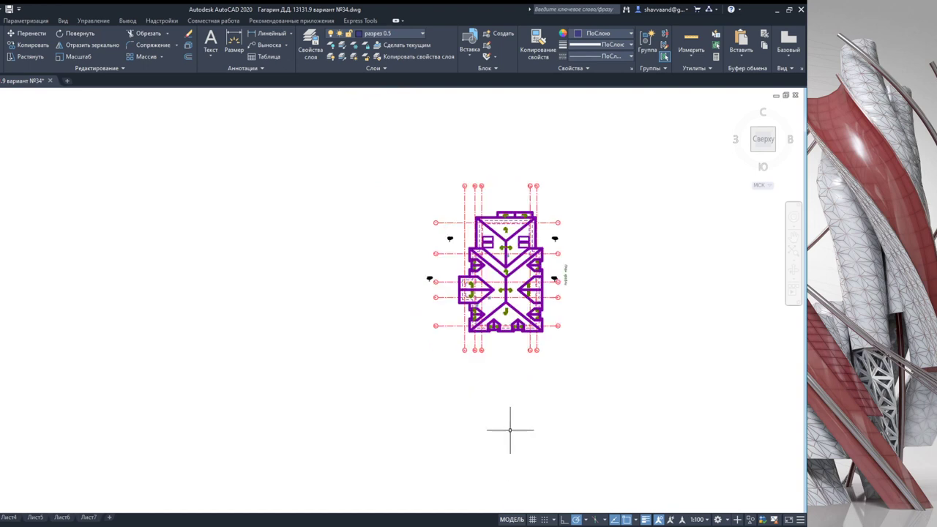
click(581, 412)
click(433, 132)
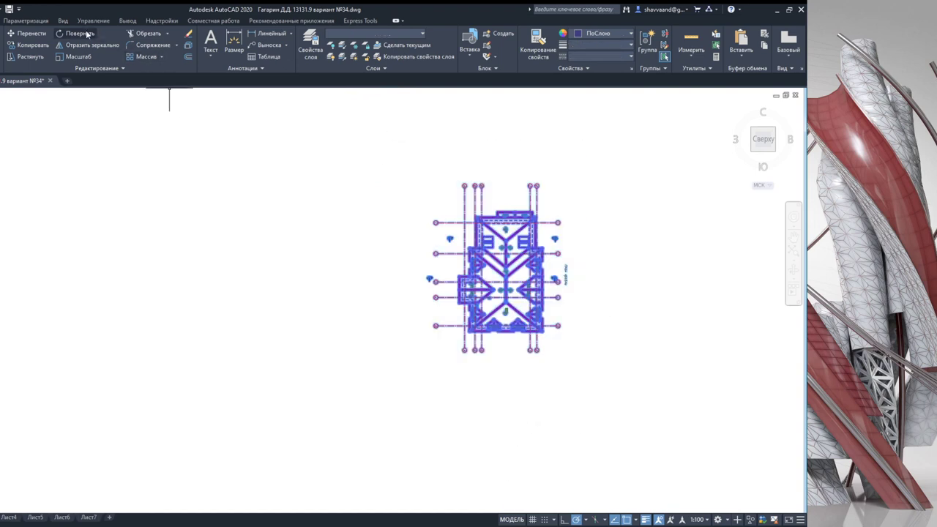
click(33, 35)
scroll(428, 207, up, 8)
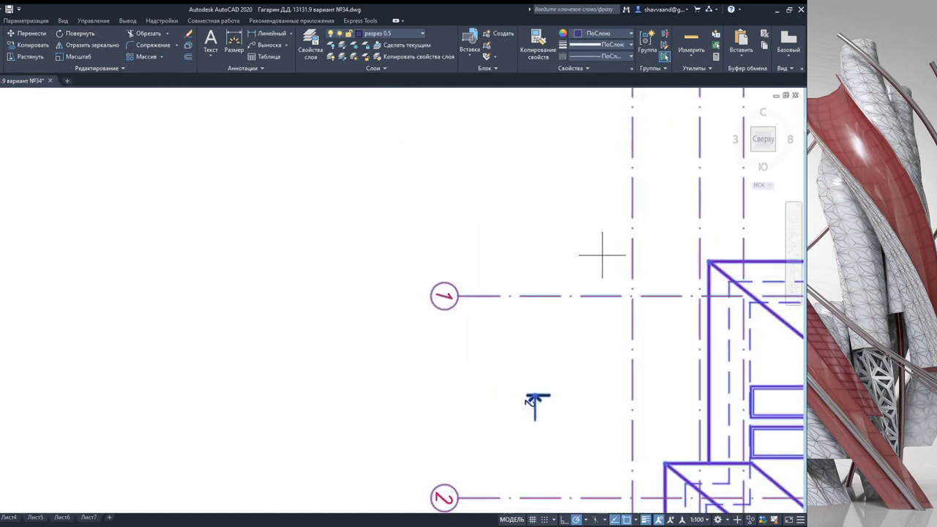
Step: Cancel the first move attempt and reframe the view on the whole roof plan
scroll(633, 296, up, 5)
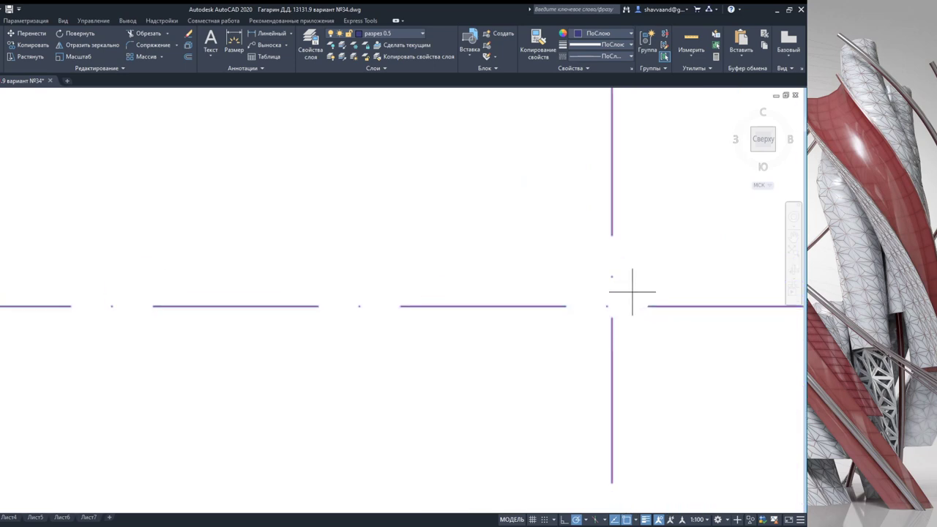
scroll(612, 306, down, 5)
scroll(444, 303, down, 3)
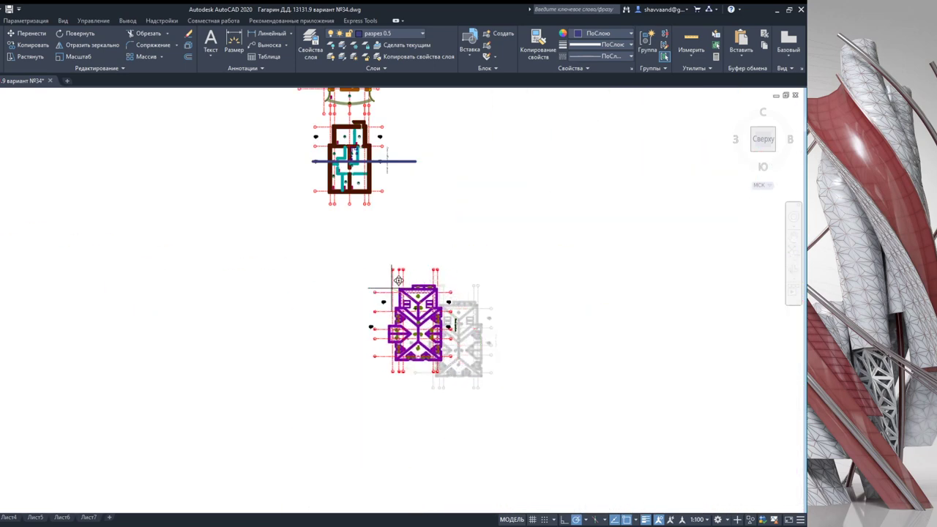
scroll(396, 324, up, 5)
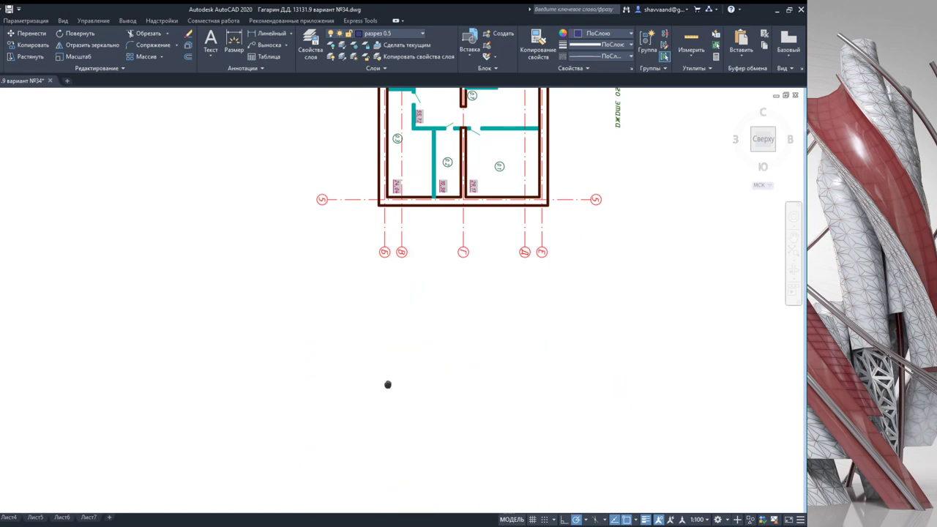
scroll(387, 385, down, 5)
key(Escape)
middle_drag(492, 386, 469, 325)
Step: Move the roof plan directly below the basement copy with its gridlines aligned
click(579, 466)
click(378, 195)
click(49, 35)
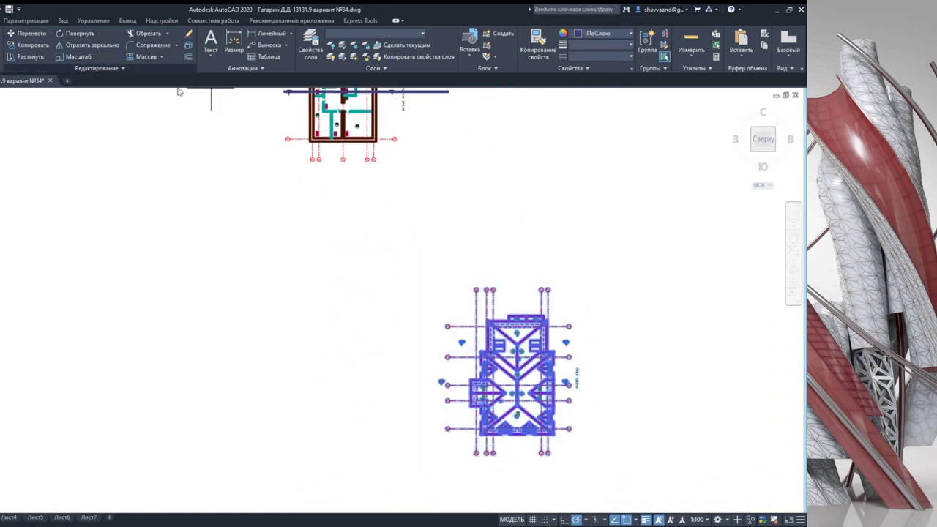
scroll(513, 260, up, 4)
click(434, 358)
middle_drag(439, 356, 420, 433)
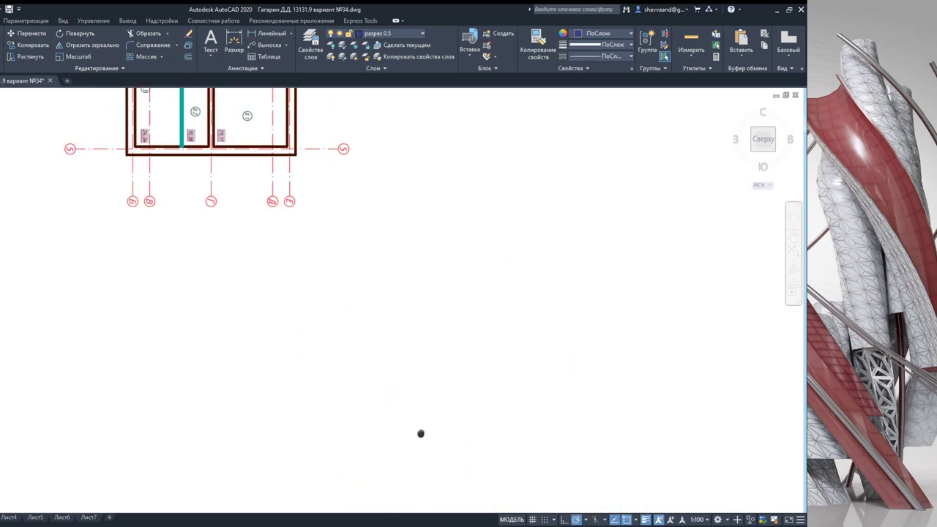
click(250, 248)
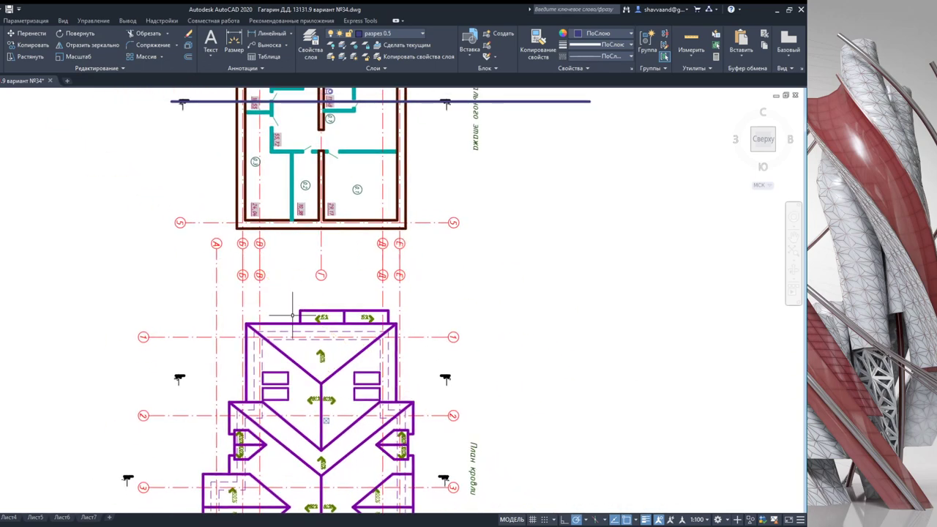
scroll(307, 318, down, 4)
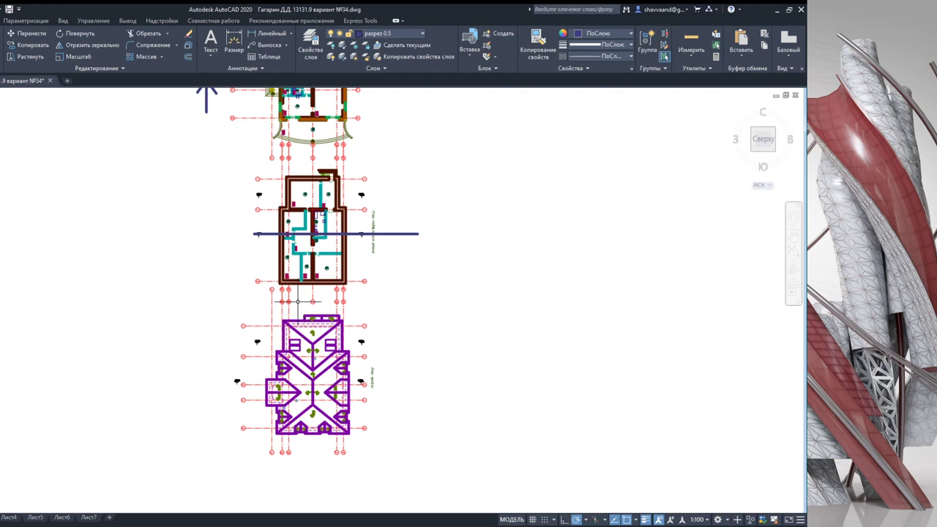
middle_drag(326, 316, 325, 321)
scroll(260, 236, up, 4)
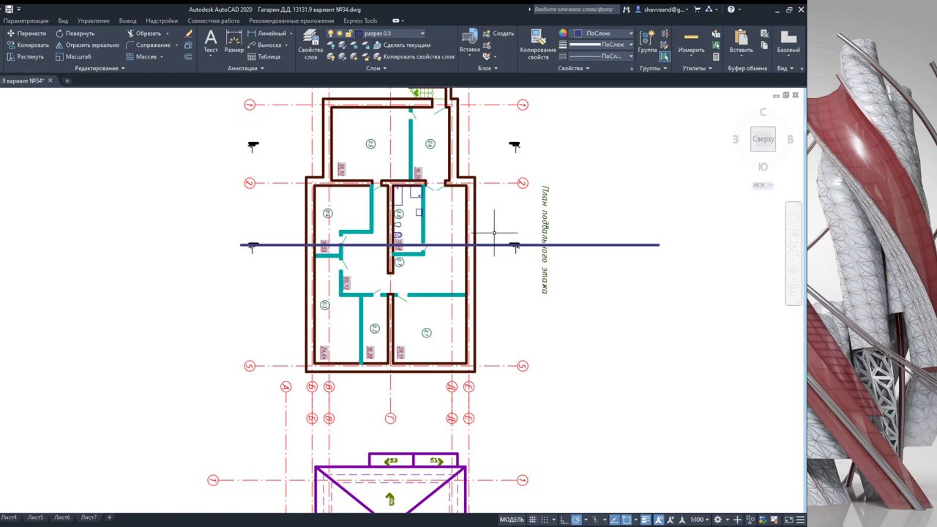
Step: Copy the basement section line from a wall corner onto the roof plan at the matching position
click(590, 246)
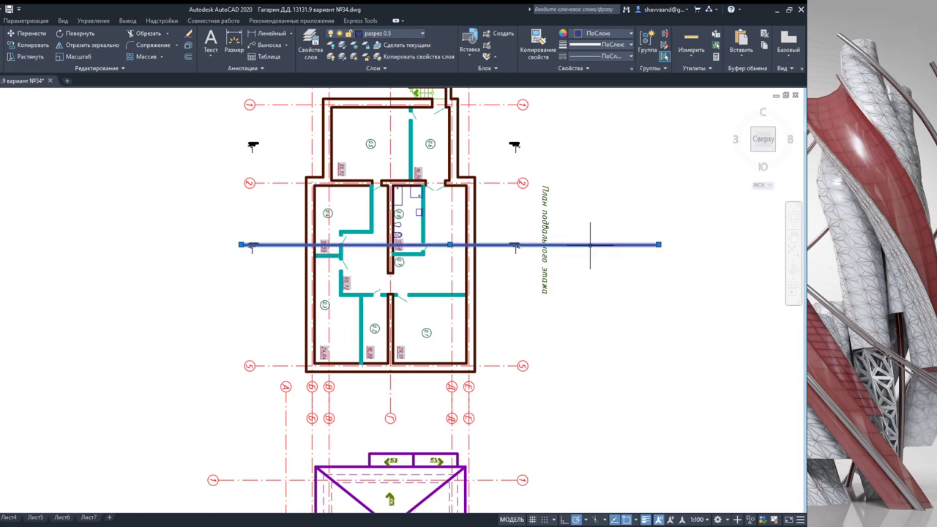
click(20, 46)
scroll(367, 287, up, 2)
scroll(367, 287, up, 3)
scroll(368, 287, down, 3)
scroll(367, 265, up, 2)
click(360, 253)
scroll(361, 254, down, 5)
middle_drag(344, 439, 344, 231)
scroll(341, 358, up, 5)
scroll(341, 357, up, 2)
middle_drag(345, 335, 344, 303)
middle_drag(354, 341, 359, 284)
scroll(358, 284, down, 3)
Step: Pan back up to the top floor plan and begin a horizontal line above it
middle_drag(381, 146, 314, 439)
middle_drag(388, 261, 372, 360)
scroll(372, 361, down, 2)
middle_drag(366, 220, 359, 337)
middle_drag(344, 213, 341, 379)
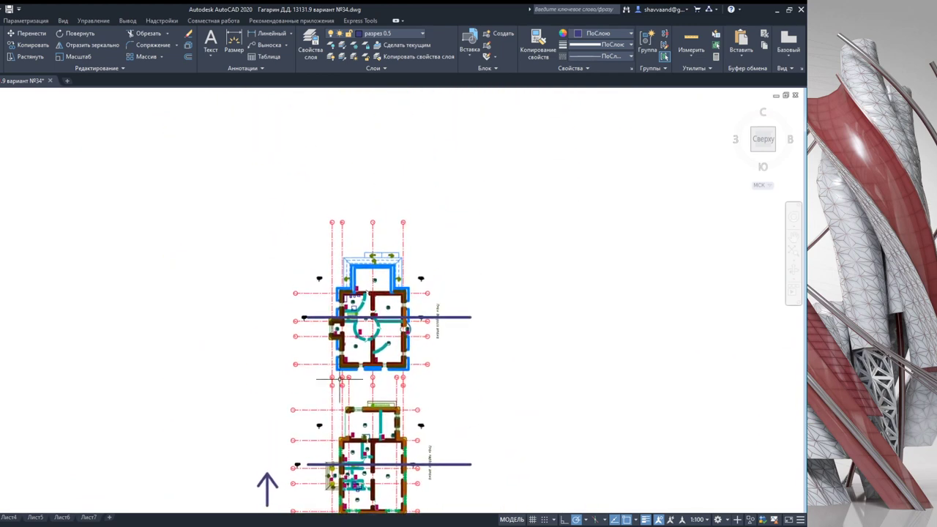
middle_drag(211, 241, 183, 354)
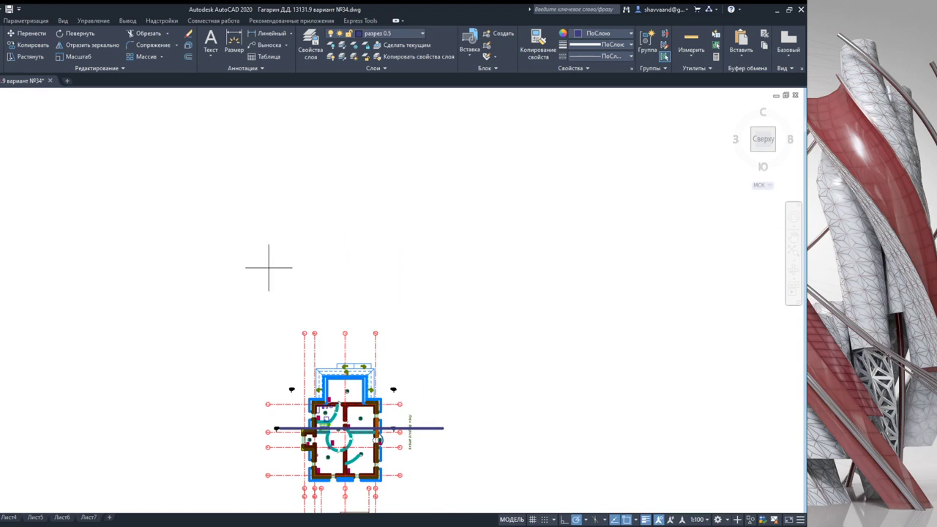
click(206, 179)
Step: Finish the horizontal section base line above the plans and recentre on the stacked plans
click(512, 176)
key(Escape)
scroll(448, 263, down, 2)
middle_drag(356, 222, 353, 256)
scroll(353, 285, down, 2)
middle_drag(355, 300, 366, 192)
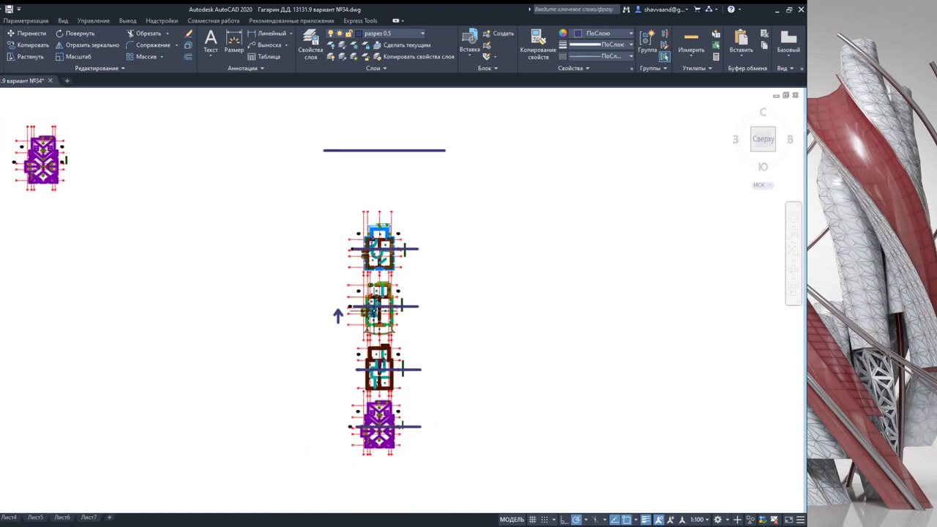
middle_drag(357, 290, 339, 353)
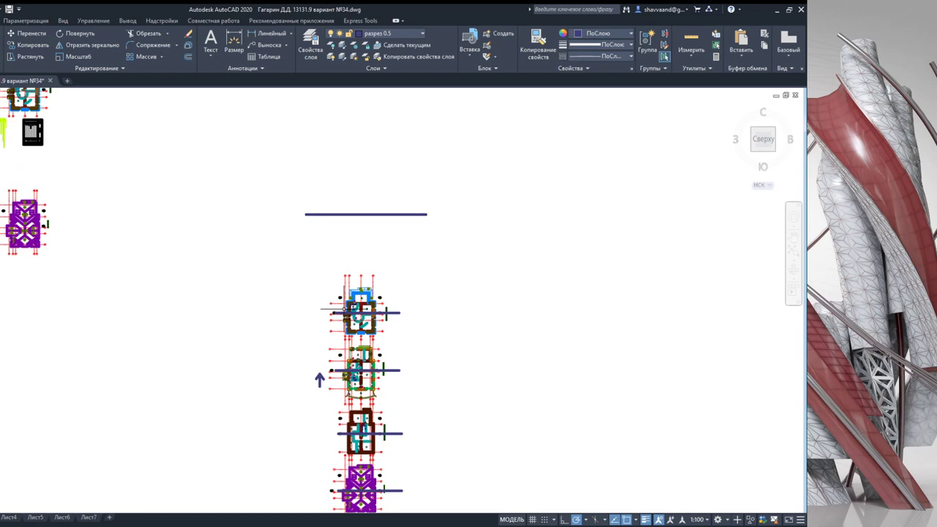
Step: Zoom in on the stair area and the wall beside rooms 15,65 and 5,36
scroll(353, 312, up, 4)
scroll(353, 311, up, 3)
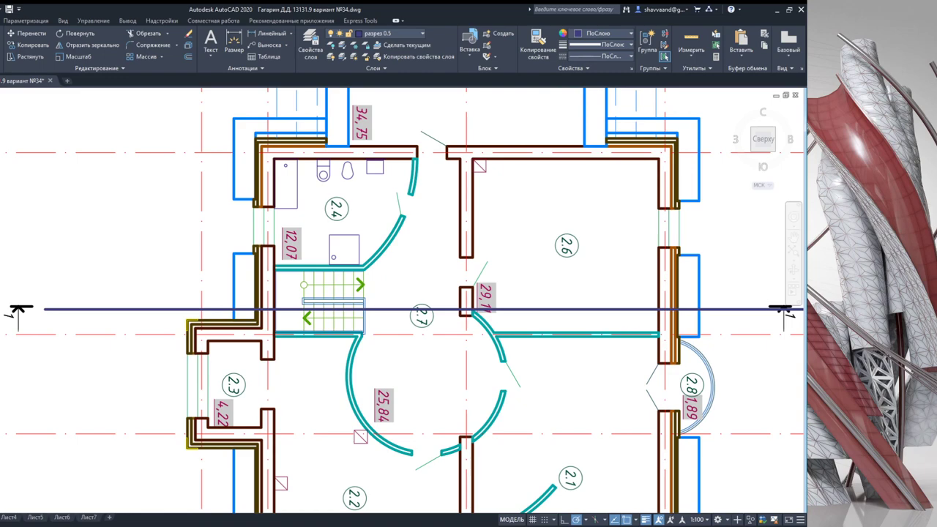
scroll(217, 271, up, 3)
scroll(292, 302, down, 7)
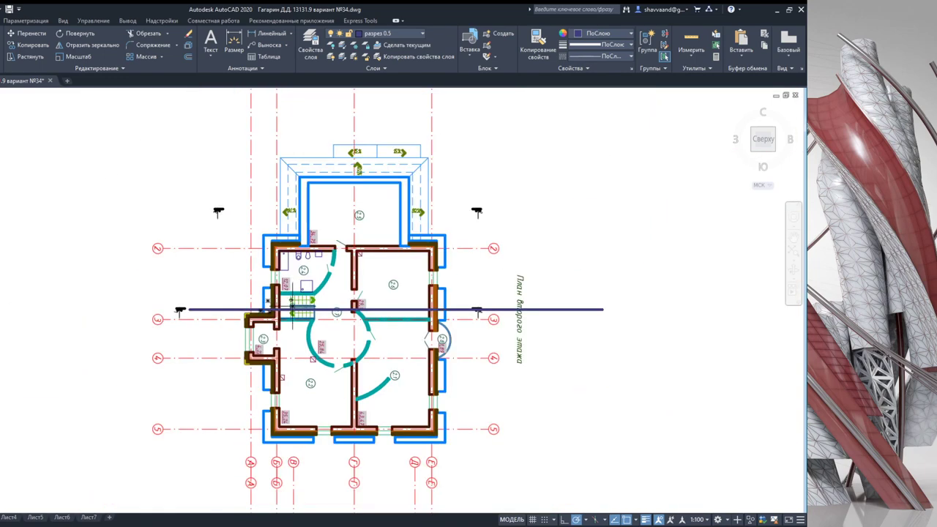
middle_drag(320, 340, 320, 168)
scroll(306, 328, up, 2)
scroll(306, 328, up, 3)
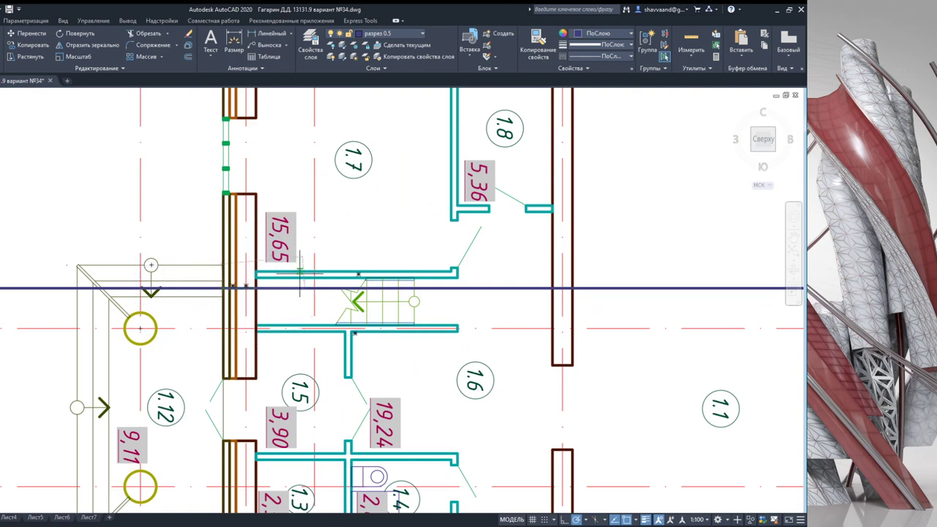
scroll(218, 318, up, 3)
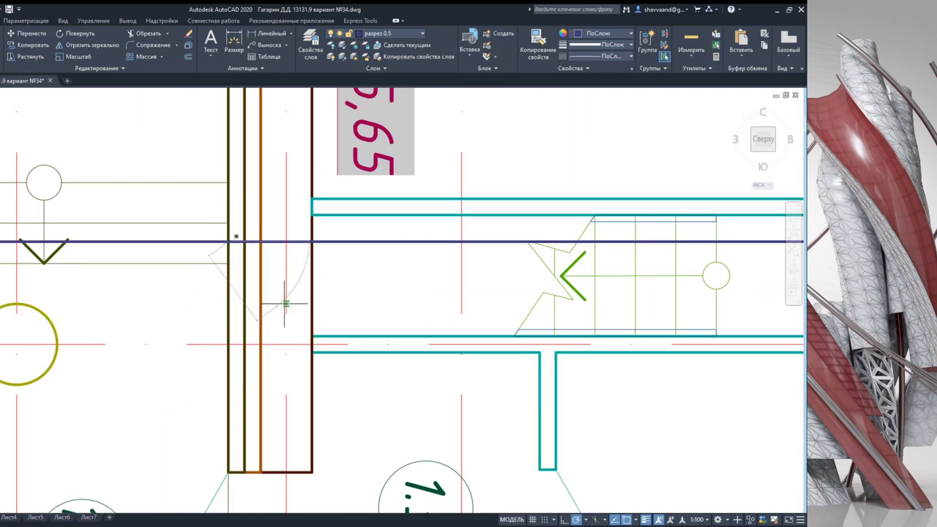
scroll(258, 283, down, 5)
scroll(256, 287, down, 5)
middle_drag(231, 404, 235, 524)
scroll(235, 308, down, 3)
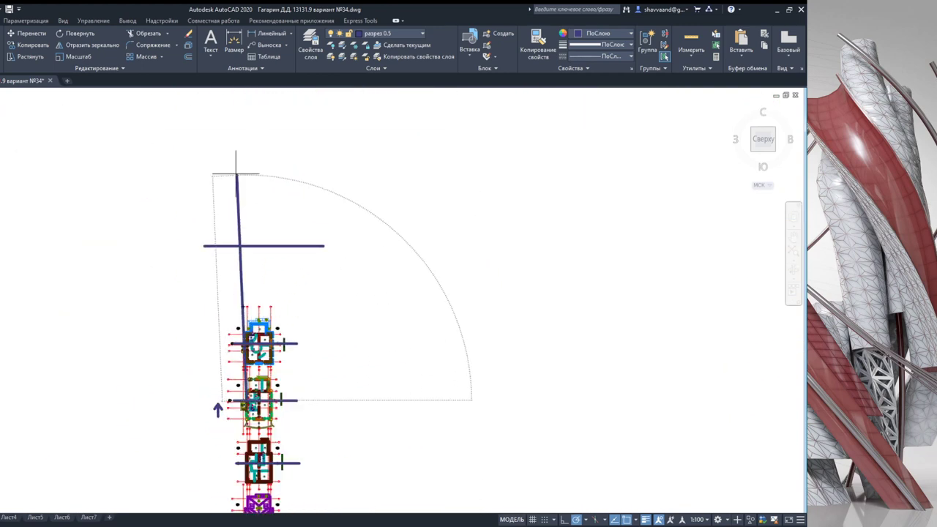
scroll(244, 341, up, 3)
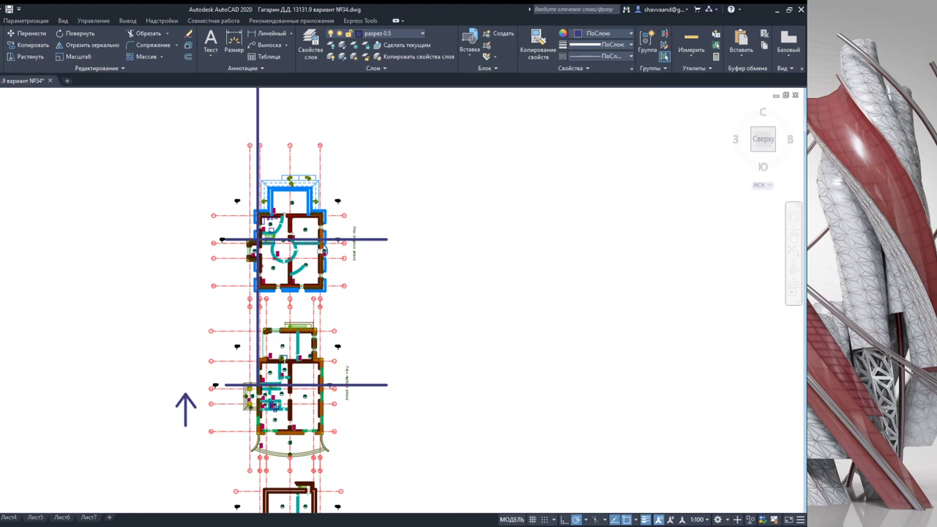
scroll(244, 341, up, 2)
scroll(223, 353, up, 4)
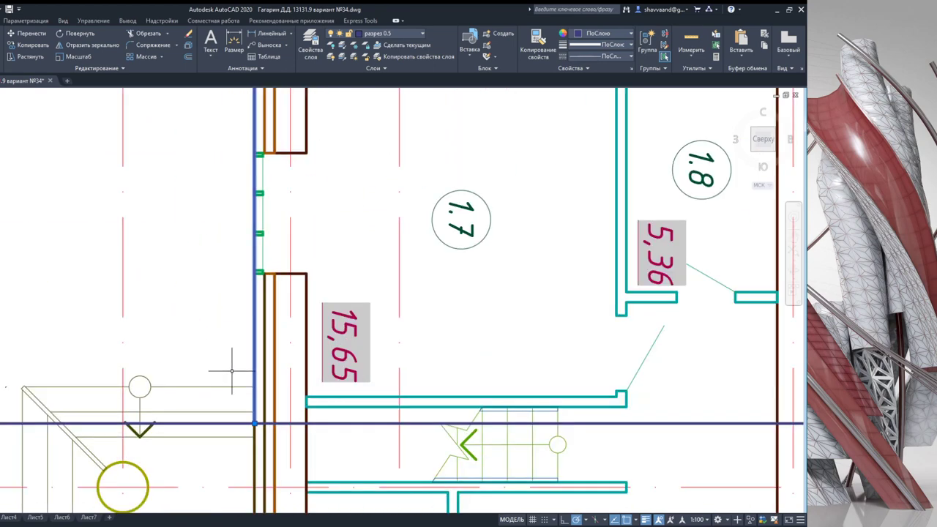
middle_drag(232, 350, 190, 236)
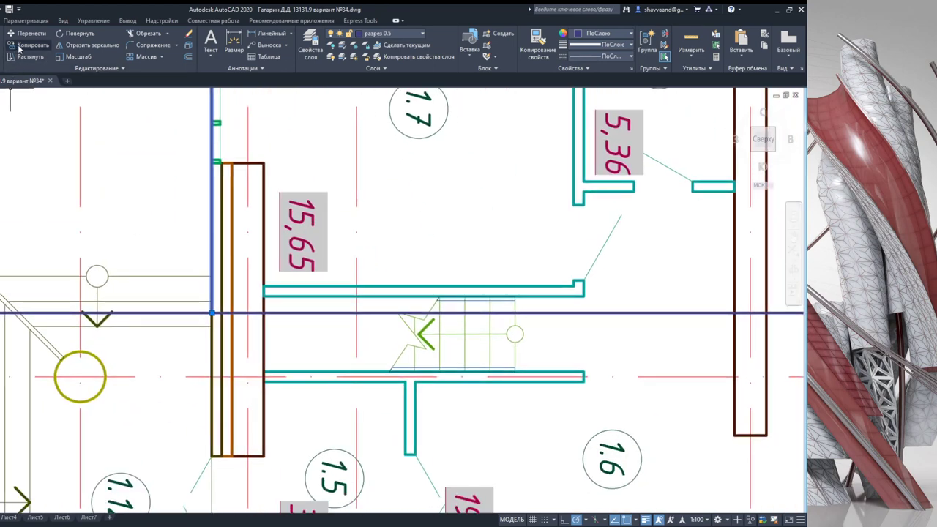
scroll(208, 305, up, 4)
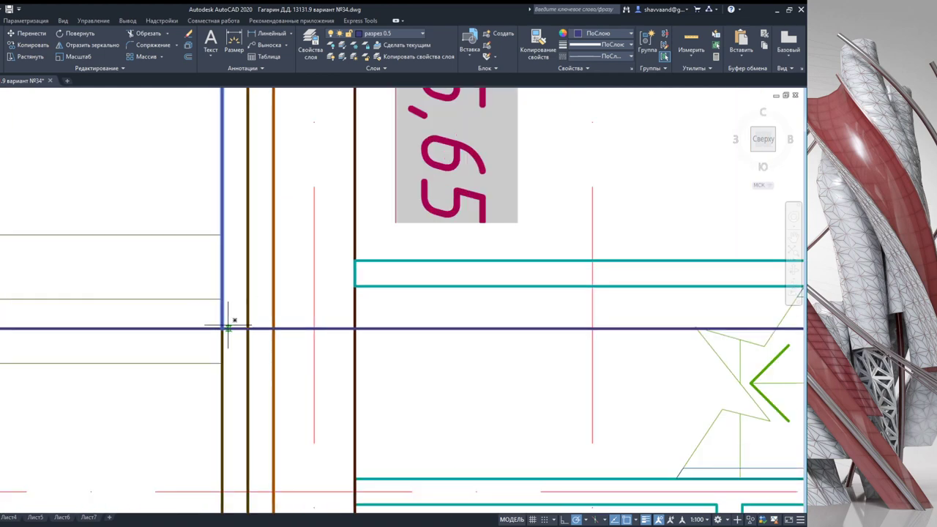
Step: Draw a vertical projection line from the wall junction by the stair up to the section line
drag(226, 322, 359, 323)
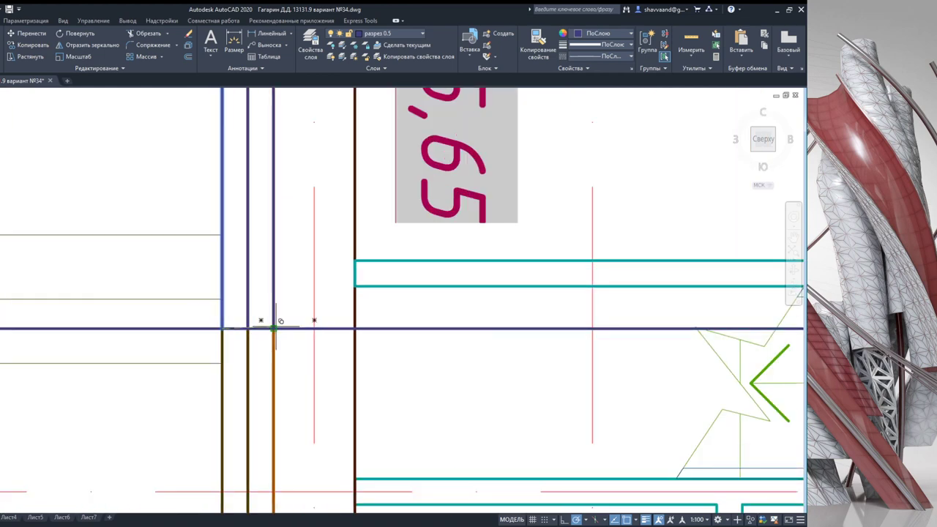
scroll(308, 329, down, 3)
middle_drag(251, 339, 81, 345)
scroll(352, 345, right, 2)
scroll(336, 347, right, 2)
scroll(397, 318, right, 5)
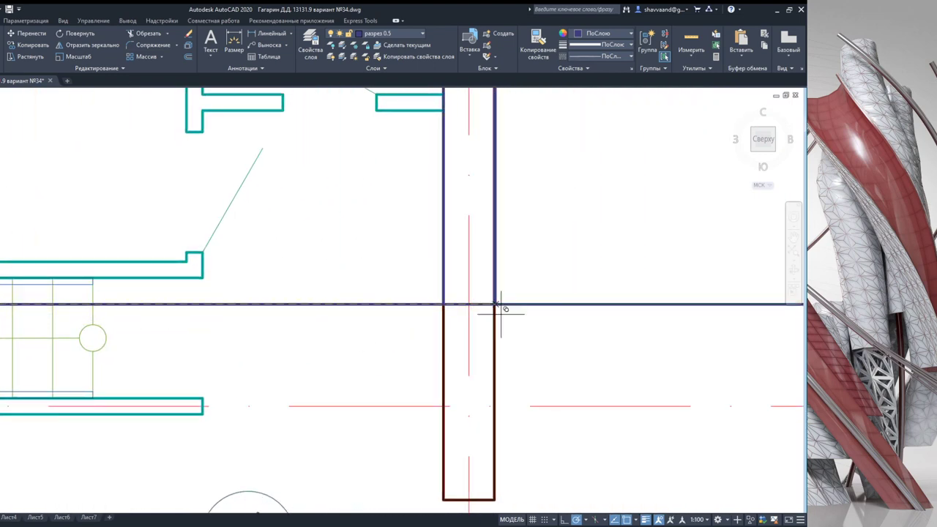
scroll(491, 337, down, 4)
scroll(476, 364, right, 5)
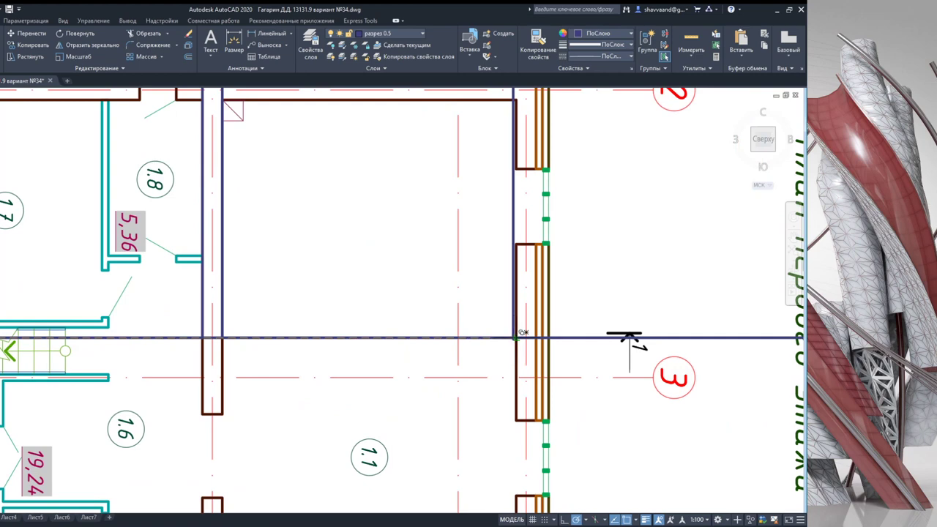
click(537, 339)
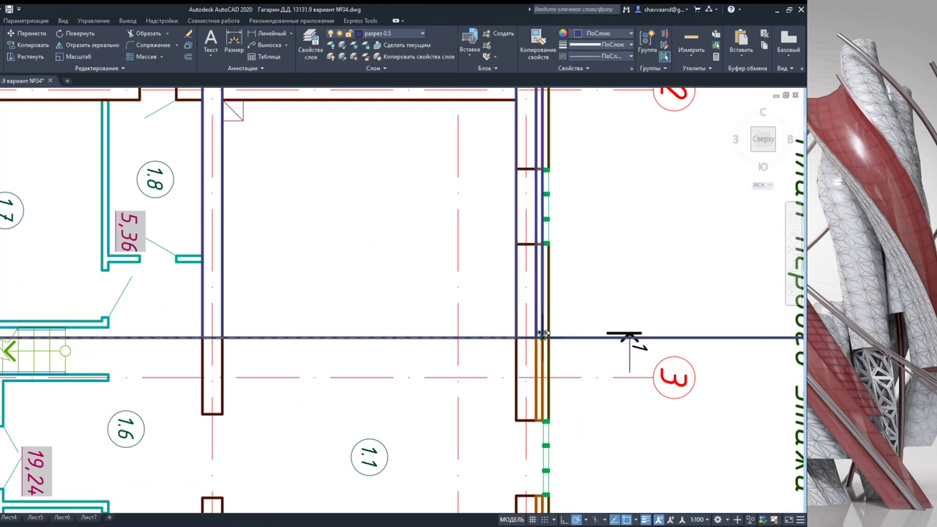
scroll(460, 384, down, 4)
scroll(466, 374, up, 4)
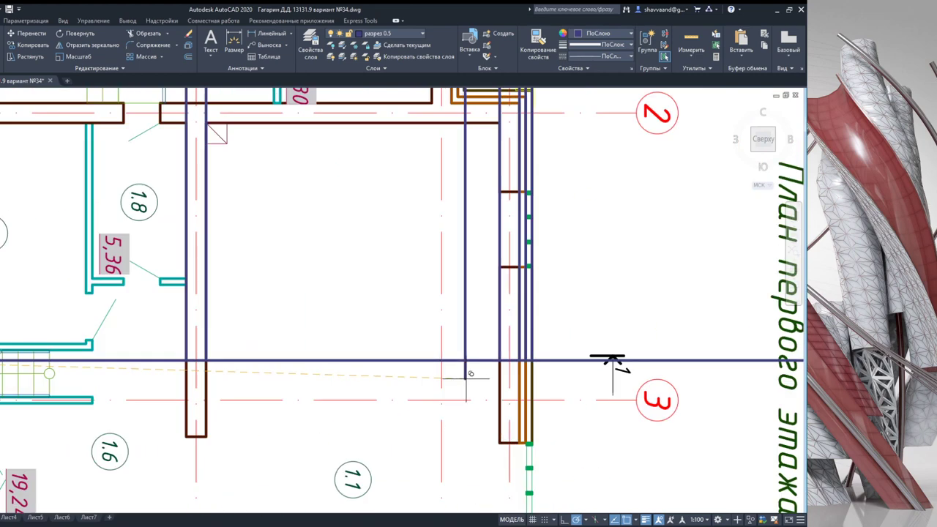
scroll(449, 374, down, 2)
scroll(448, 374, down, 3)
scroll(322, 469, up, 2)
scroll(323, 468, up, 2)
scroll(322, 469, up, 2)
Step: Offset the horizontal section base line upward to create the next floor-level line
scroll(373, 469, down, 2)
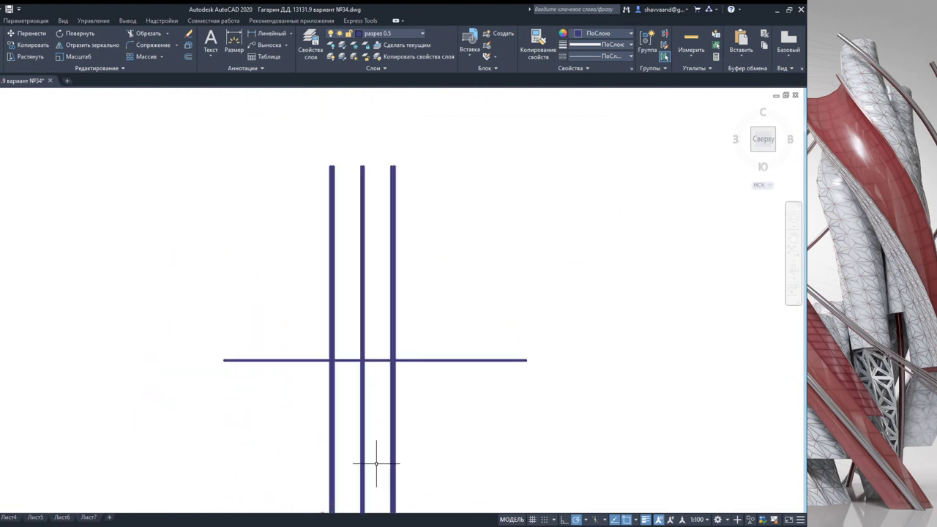
click(419, 359)
scroll(390, 370, up, 4)
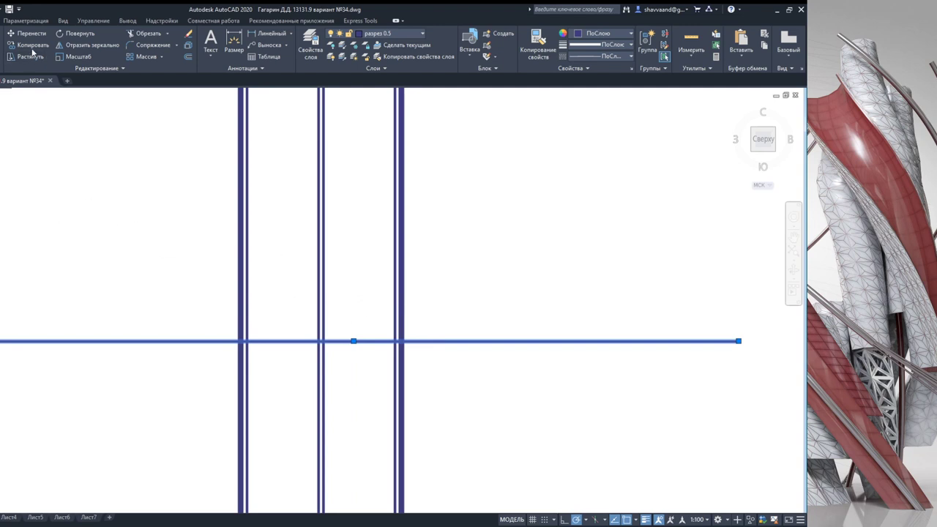
click(188, 59)
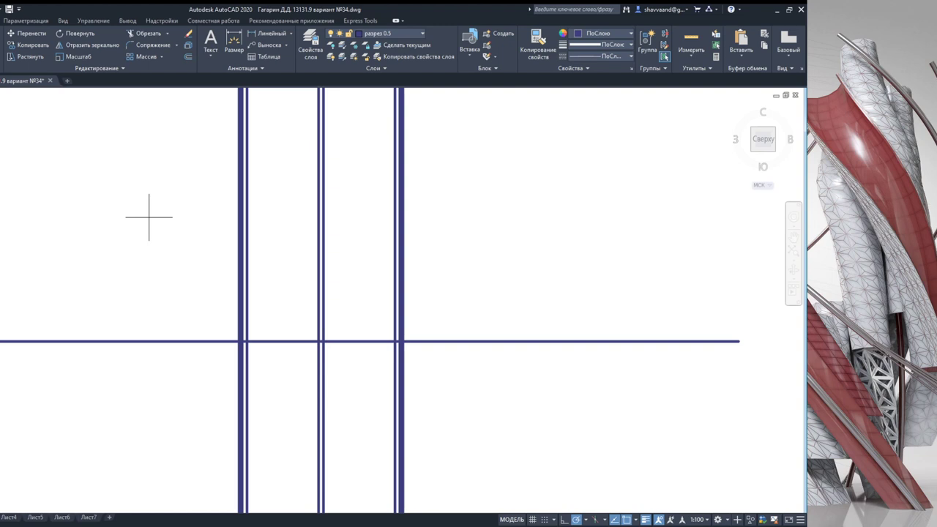
click(149, 341)
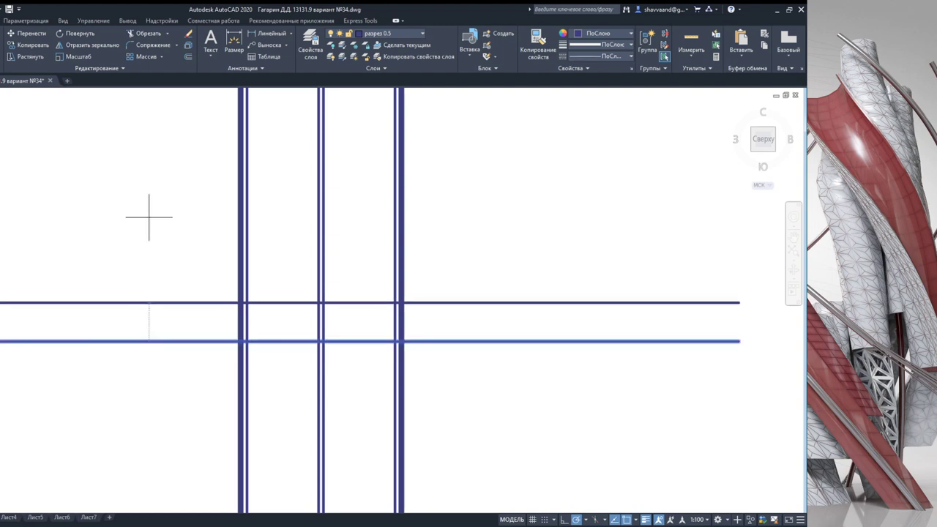
click(156, 217)
scroll(198, 325, up, 2)
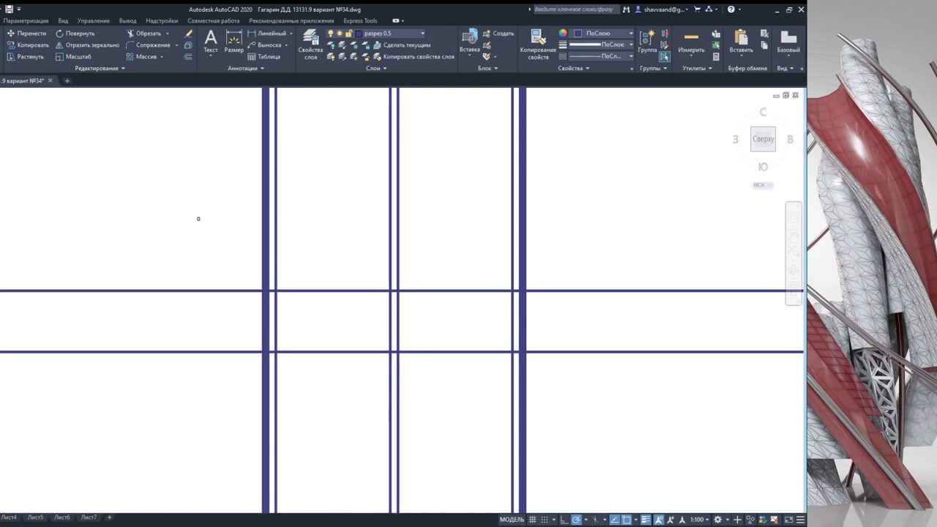
Step: Offset the floor lines again by the slab thickness, doubling them above and below
click(205, 291)
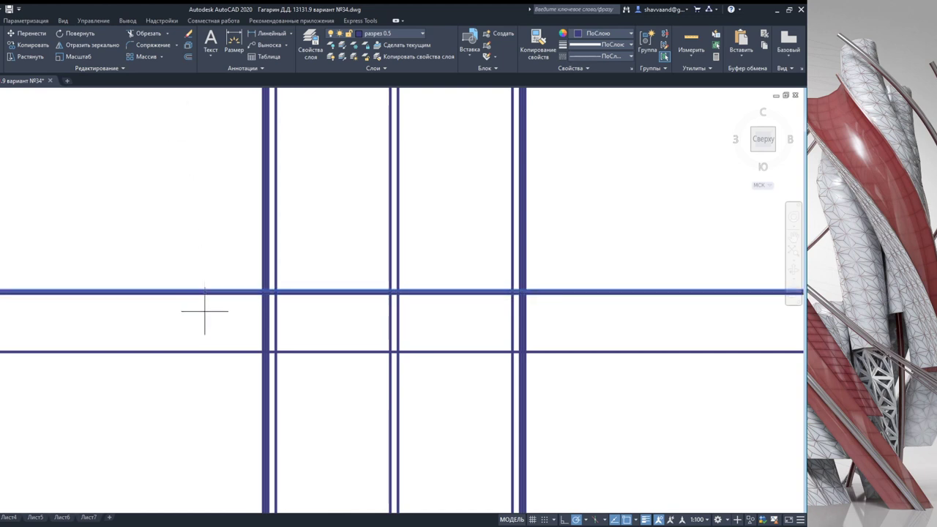
scroll(205, 311, up, 4)
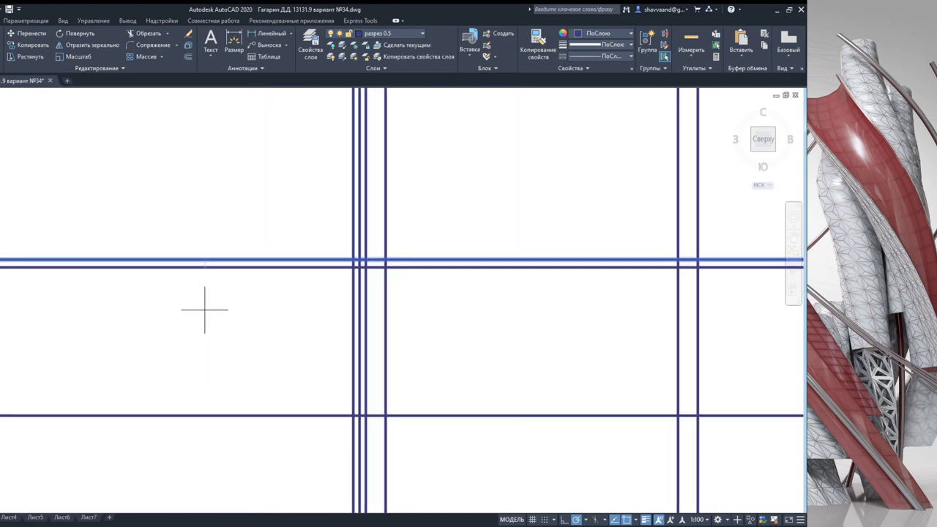
click(221, 351)
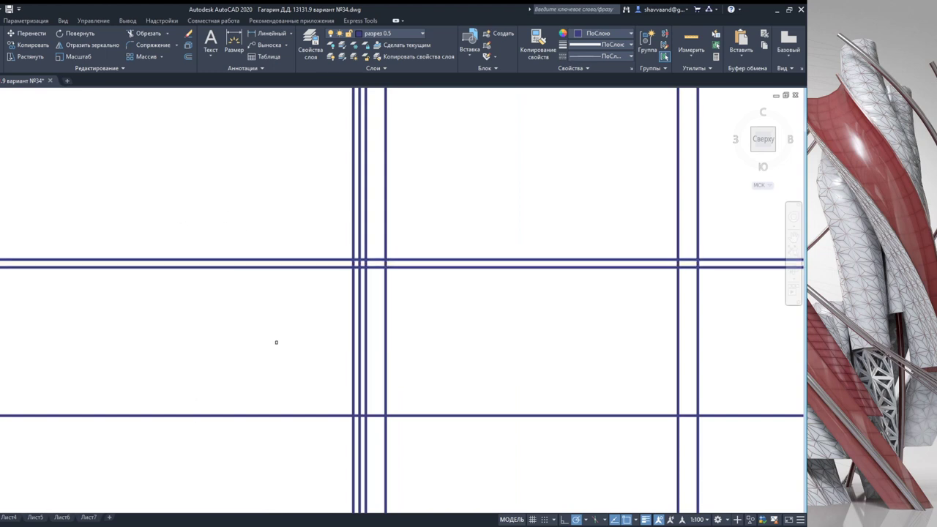
middle_drag(276, 342, 257, 269)
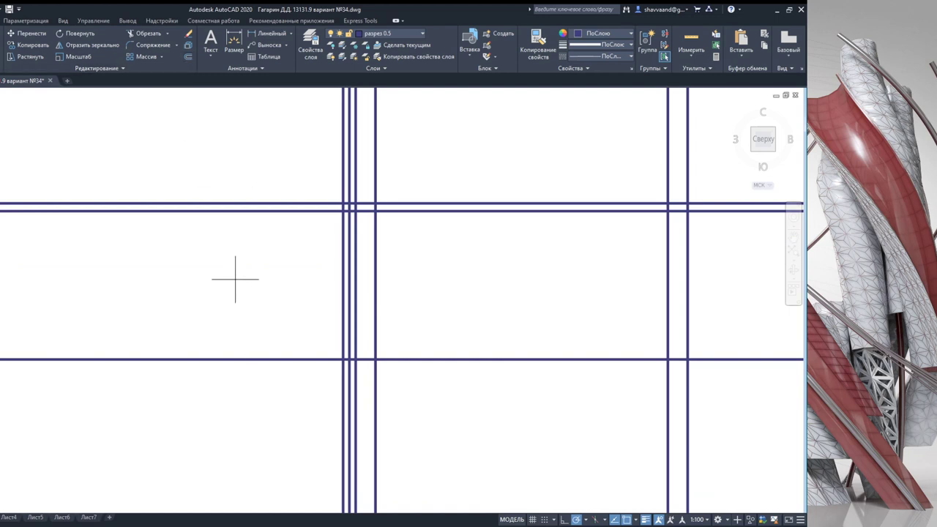
click(276, 360)
click(268, 383)
Step: Crossing-select all the lines of the section frame
scroll(268, 401, down, 1)
scroll(264, 394, down, 1)
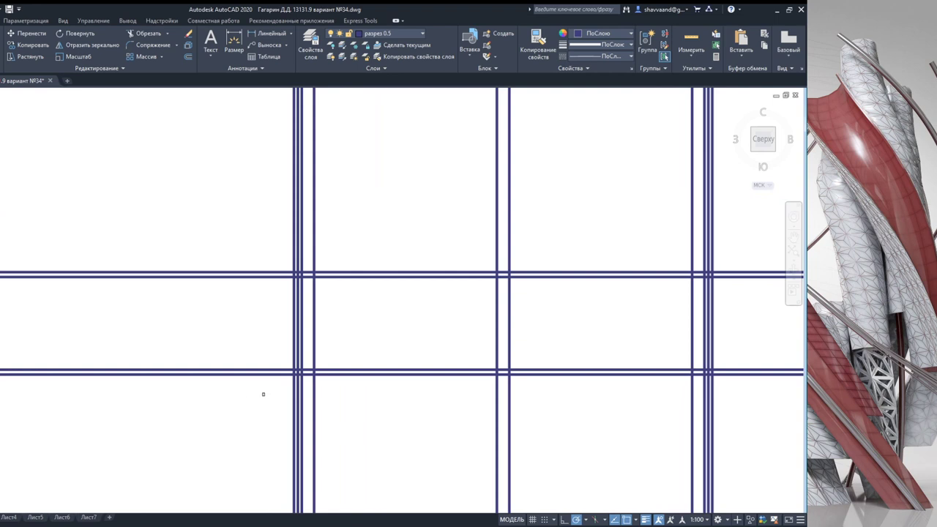
scroll(264, 394, up, 2)
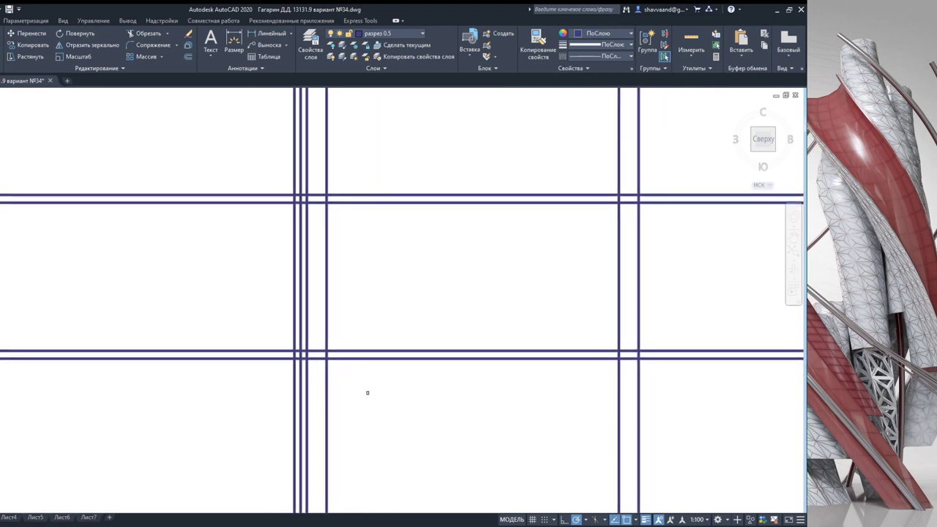
scroll(362, 387, down, 2)
scroll(293, 388, down, 2)
scroll(287, 386, up, 2)
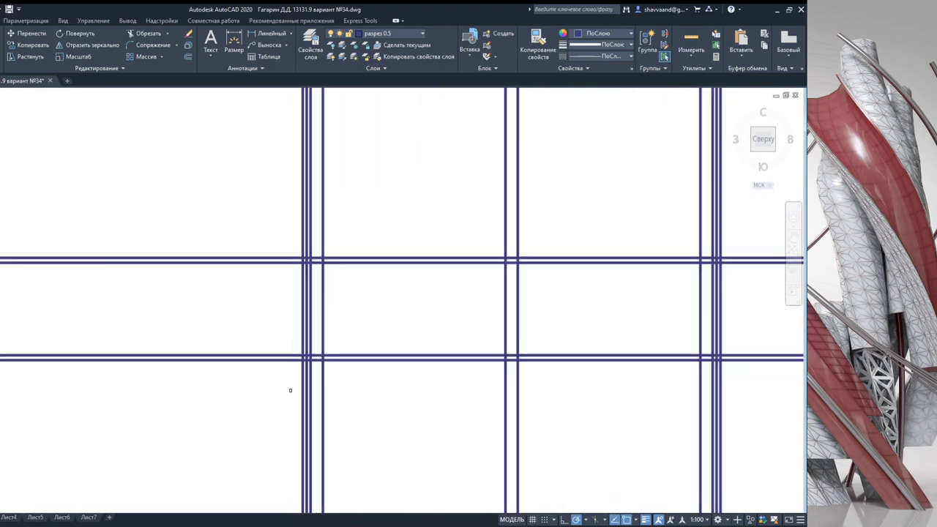
scroll(289, 389, down, 2)
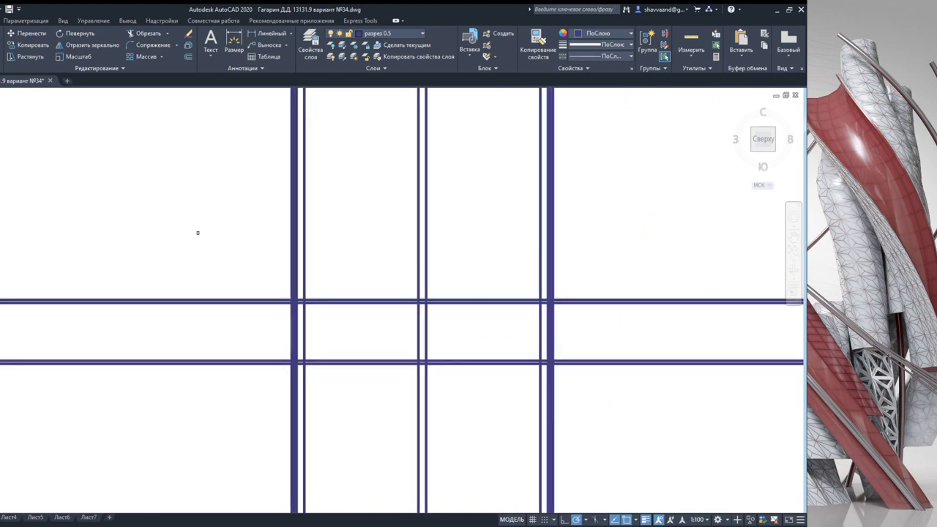
drag(573, 418, 74, 171)
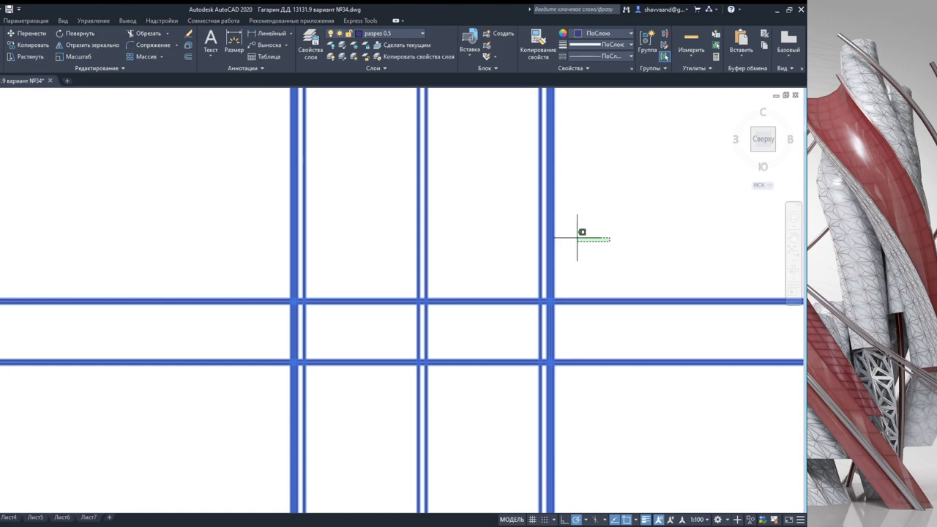
Step: Trim the wall and floor line ends protruding past the top slab and right side
click(215, 232)
middle_drag(377, 272, 234, 253)
click(554, 360)
click(508, 266)
click(490, 222)
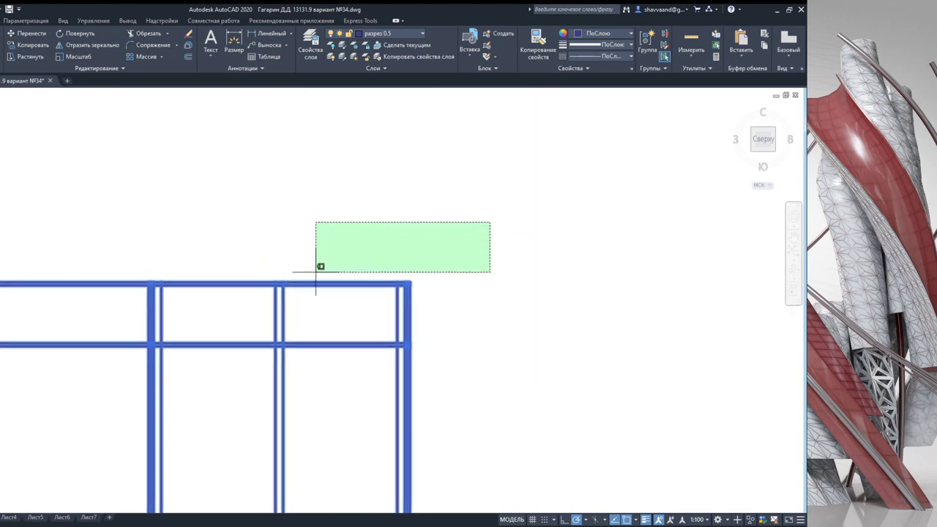
click(298, 270)
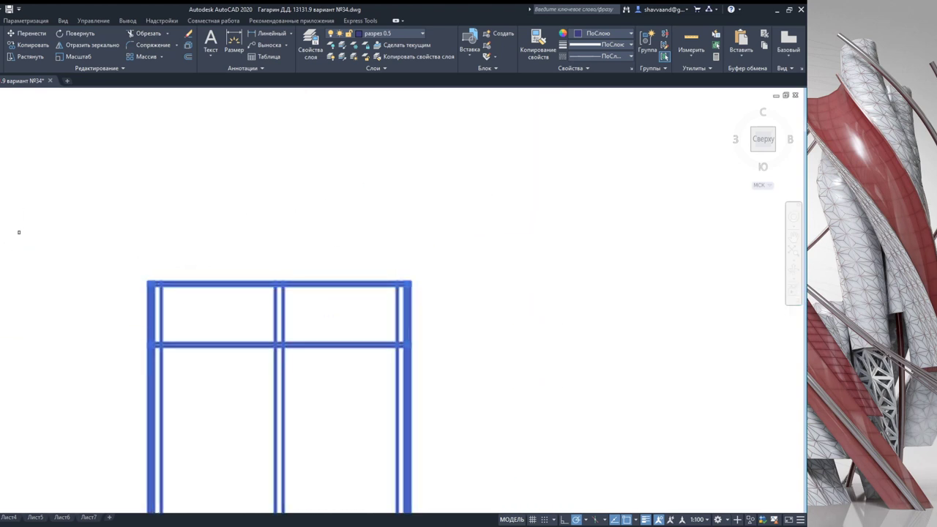
Step: Zoom in on the frame's upper-left corner and a post pair with its rails
scroll(96, 303, up, 4)
middle_drag(146, 303, 96, 221)
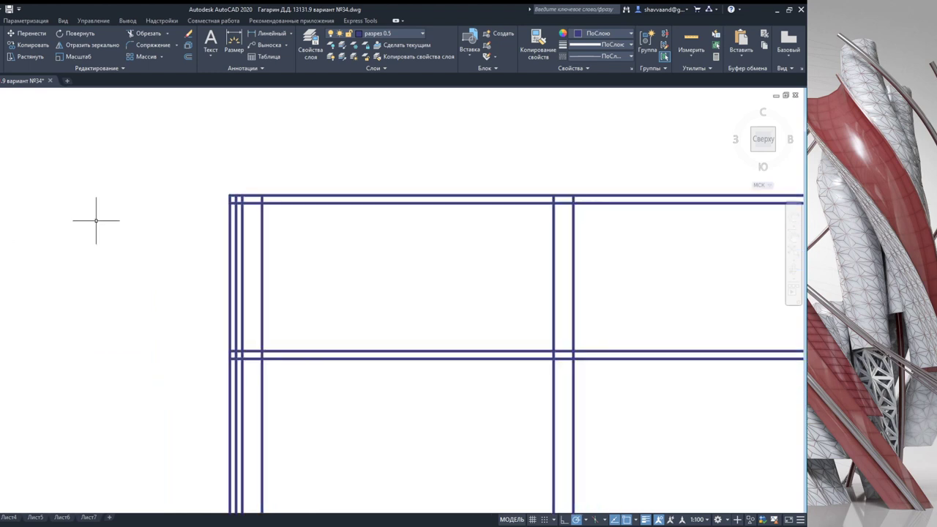
middle_drag(201, 234, 119, 194)
scroll(119, 194, down, 2)
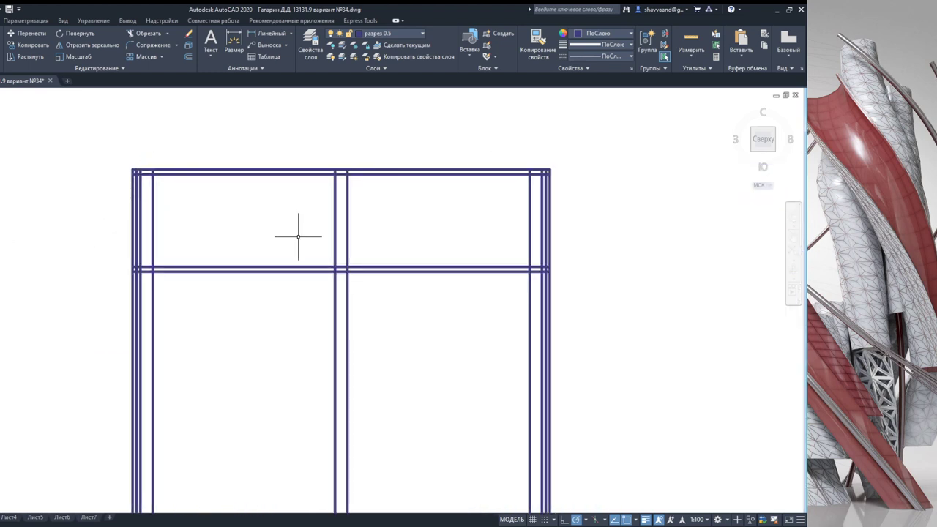
scroll(314, 215, up, 2)
middle_drag(315, 215, 377, 261)
scroll(408, 203, up, 3)
middle_drag(408, 203, 412, 235)
scroll(413, 235, down, 2)
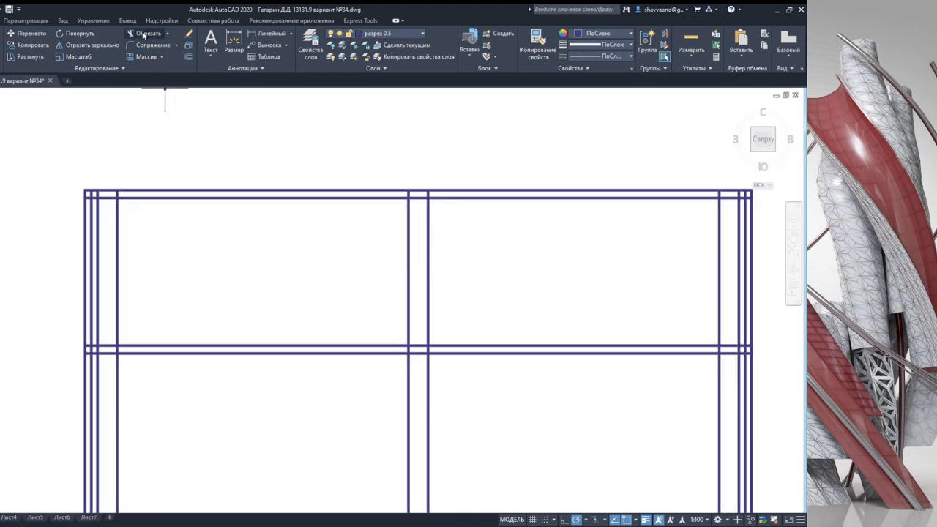
Step: Select the frame grid lines with a crossing window
click(516, 424)
scroll(428, 185, up, 2)
scroll(476, 205, down, 2)
middle_drag(568, 252, 475, 237)
scroll(597, 284, down, 2)
click(638, 340)
click(314, 171)
scroll(258, 199, up, 2)
scroll(209, 192, up, 2)
scroll(219, 194, down, 2)
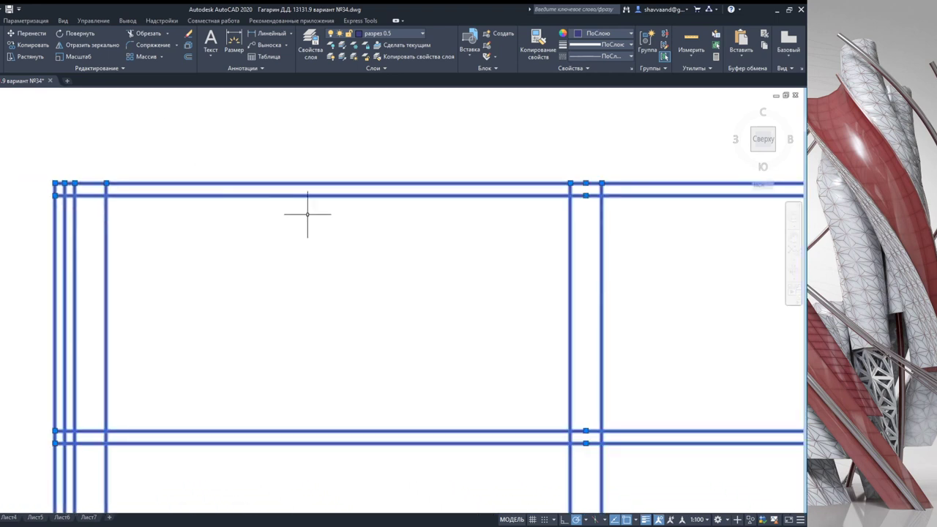
middle_drag(290, 205, 314, 235)
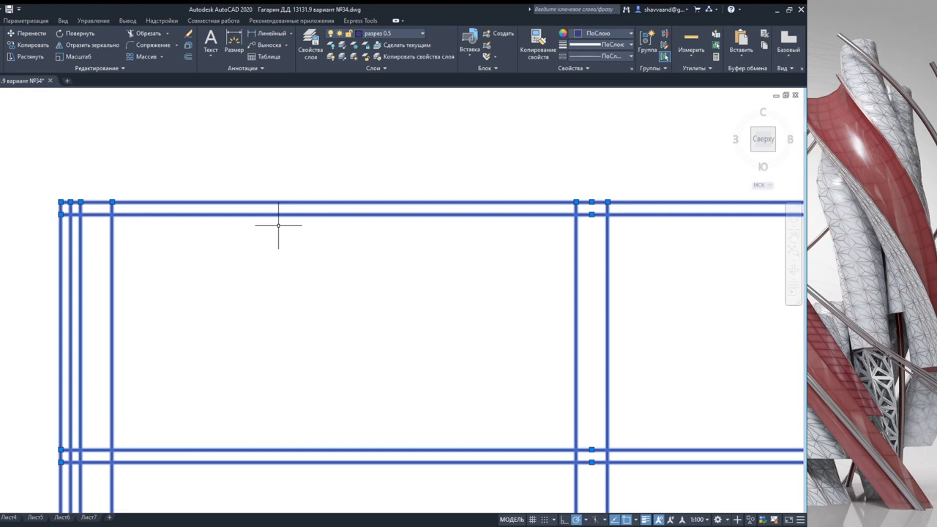
Step: Start Trim (Обрезать) using the selected frame lines as cutting edges
click(149, 34)
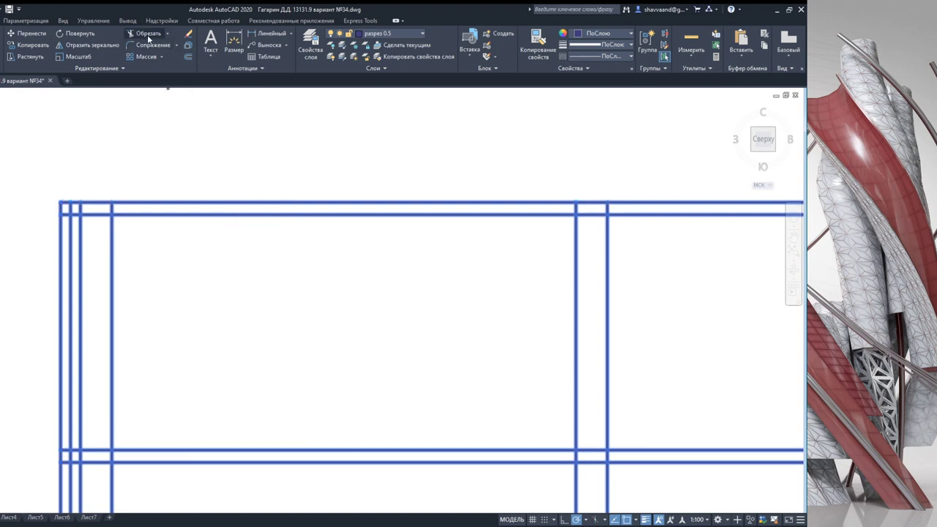
scroll(104, 157, up, 4)
middle_drag(118, 199, 134, 174)
scroll(175, 180, down, 2)
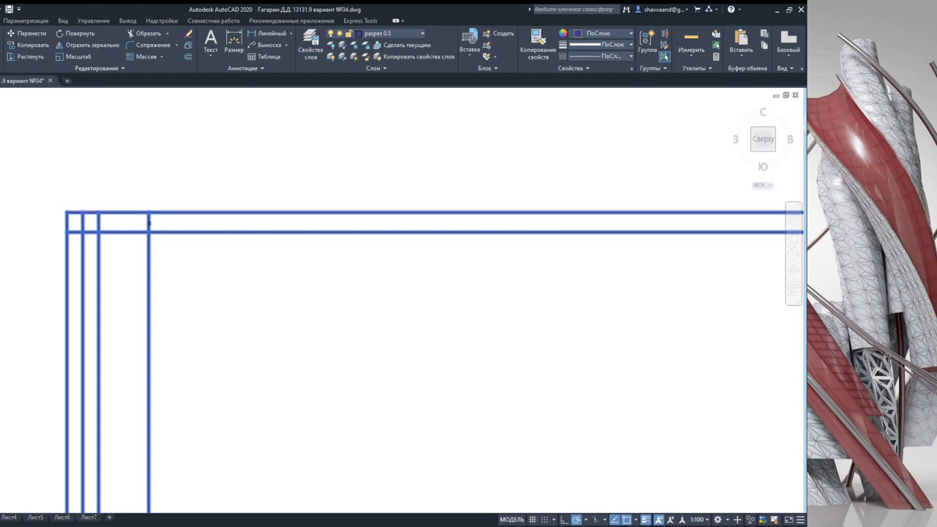
Step: Trim the left post's pieces between the rails and the inner rail's end past the post
click(149, 220)
middle_drag(244, 305, 262, 307)
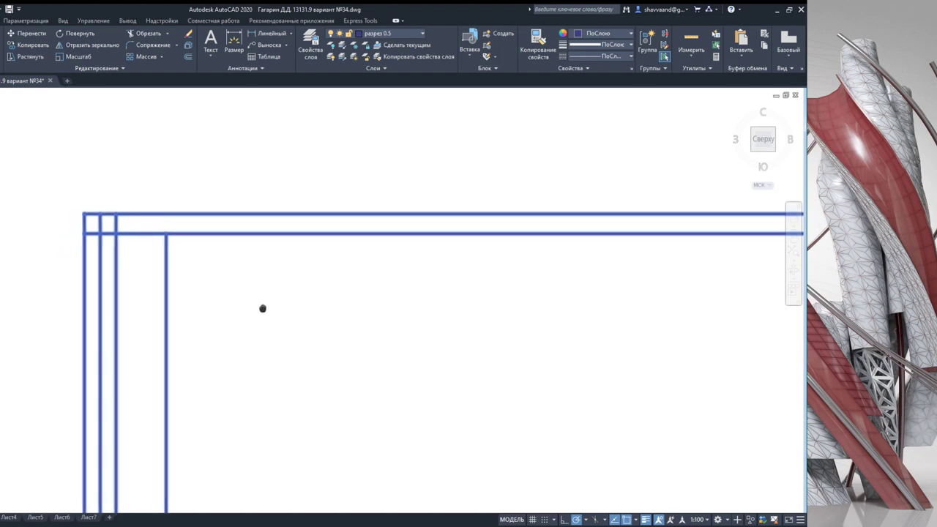
scroll(263, 301, down, 2)
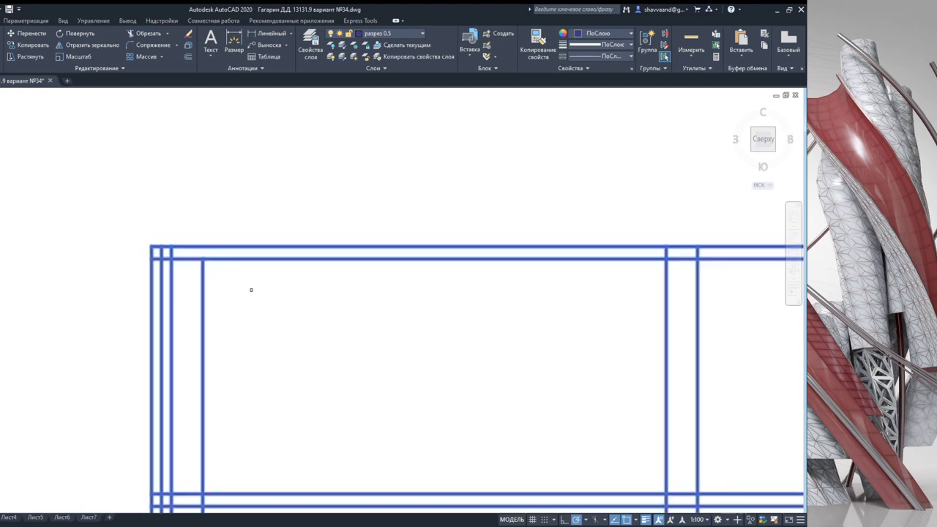
scroll(227, 278, up, 2)
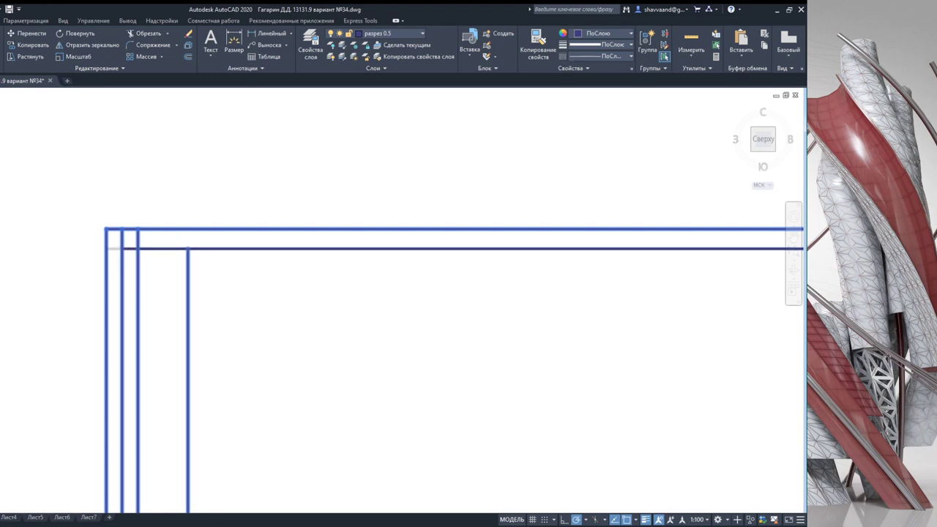
click(129, 248)
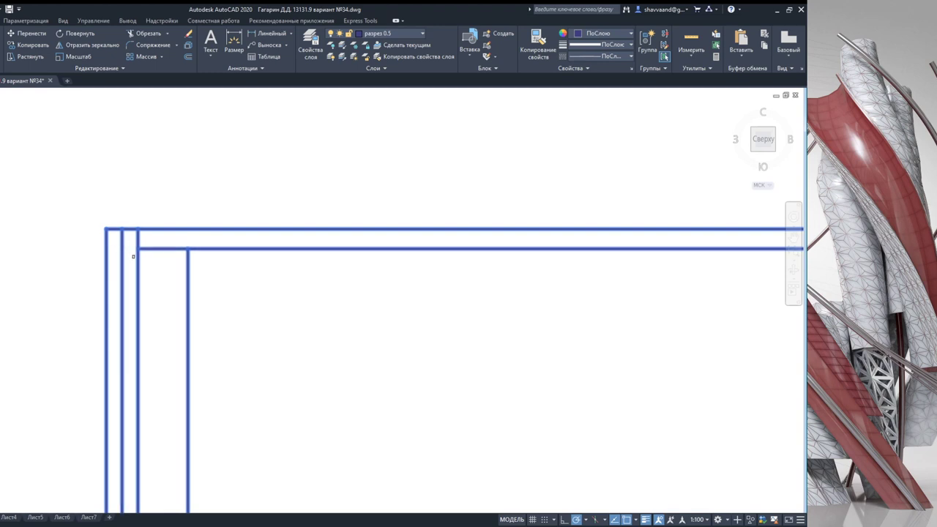
scroll(134, 256, down, 3)
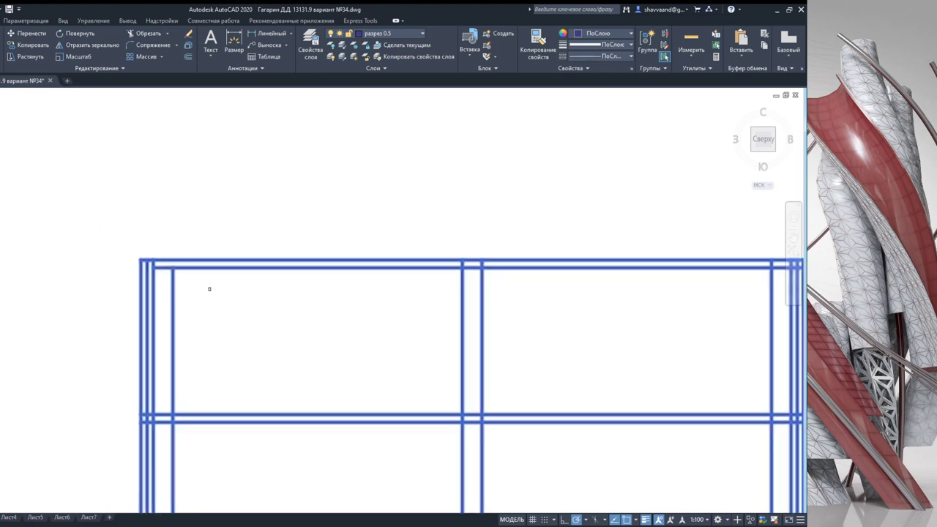
scroll(316, 297, up, 3)
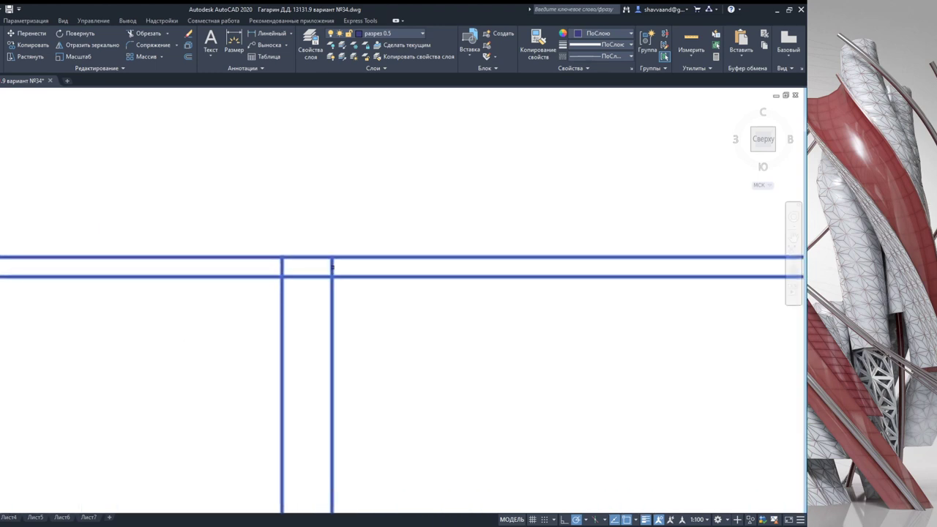
click(285, 266)
Step: Trim the inner rail's short stub past the right-hand post
scroll(388, 320, down, 2)
middle_drag(437, 352, 184, 330)
middle_drag(421, 337, 229, 335)
scroll(372, 272, up, 2)
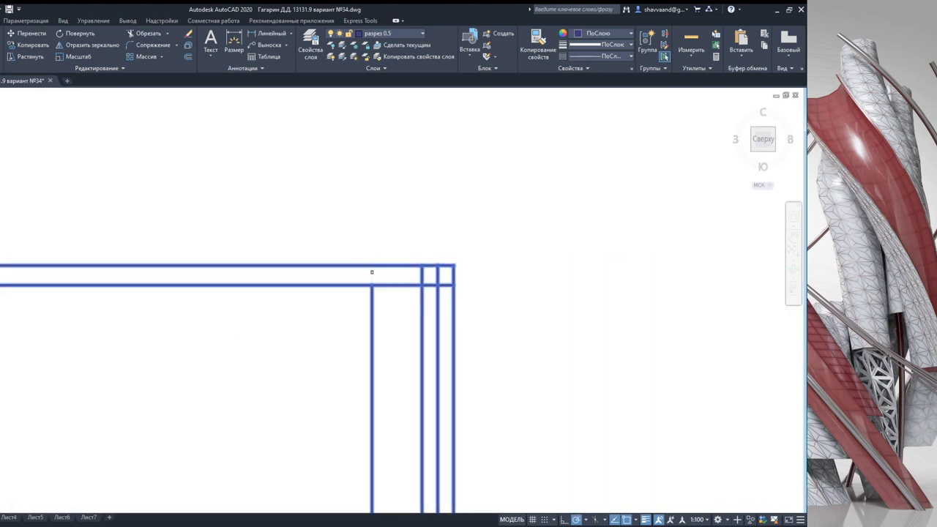
click(432, 284)
scroll(558, 325, down, 2)
Step: Trim the remaining post segments crossing between the rails, then end Trim
mouse_move(555, 324)
middle_down()
mouse_move(544, 318)
mouse_move(500, 187)
middle_up()
scroll(491, 356, up, 2)
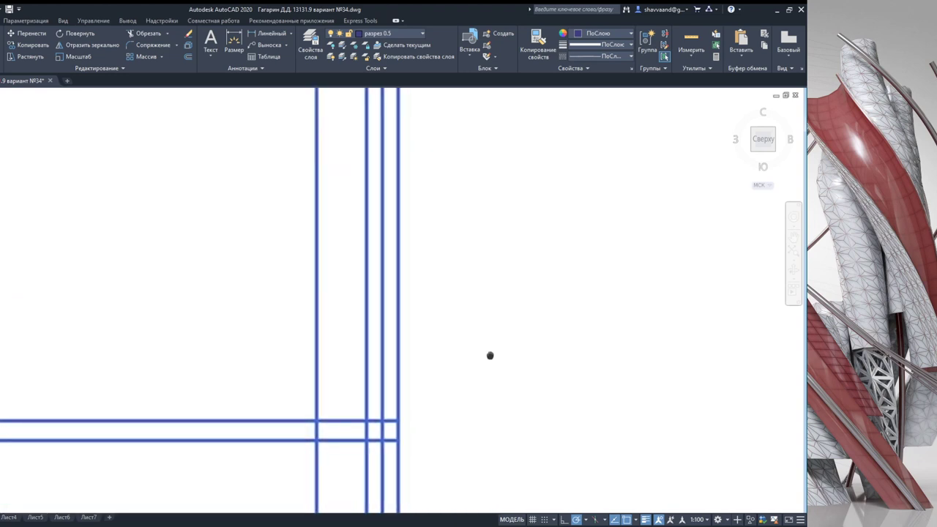
middle_drag(491, 356, 494, 332)
scroll(495, 331, down, 2)
scroll(501, 352, up, 2)
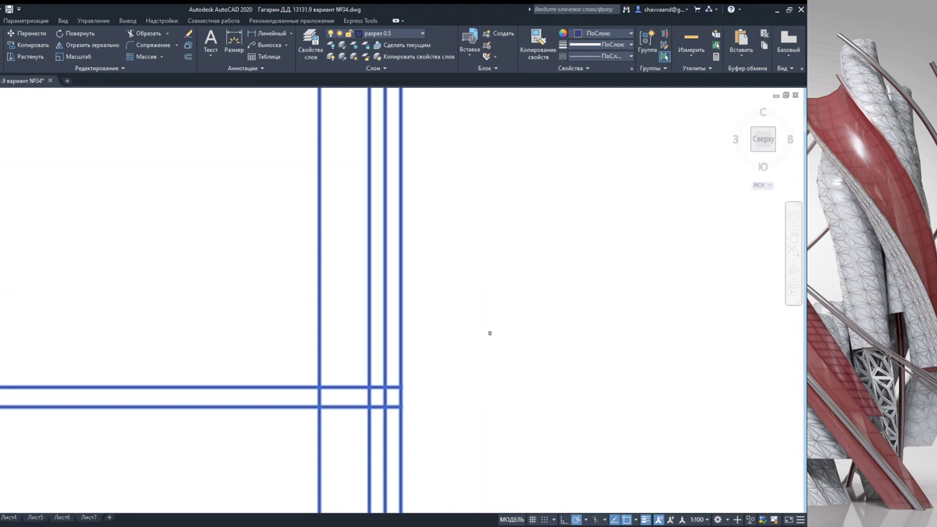
scroll(490, 334, down, 2)
middle_drag(452, 364, 617, 332)
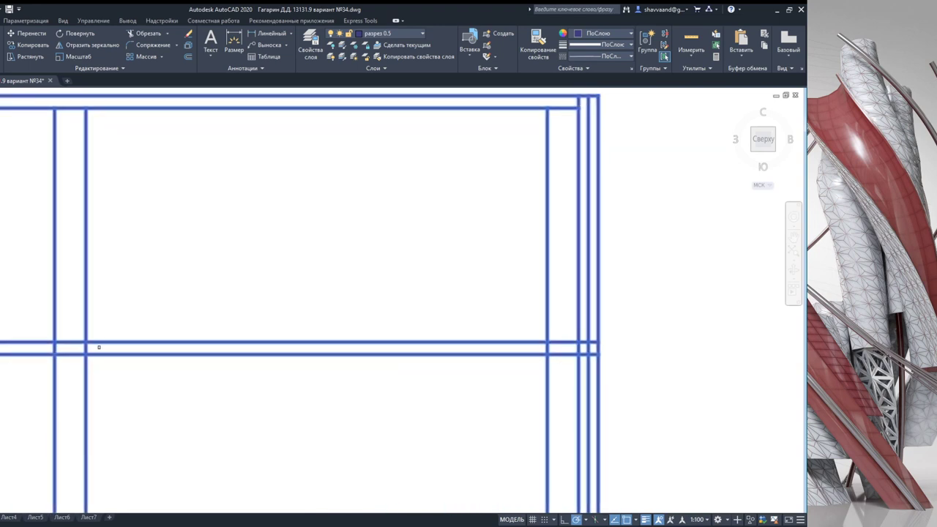
click(85, 348)
scroll(228, 381, down, 2)
scroll(320, 393, up, 2)
middle_drag(431, 391, 370, 389)
scroll(371, 389, up, 4)
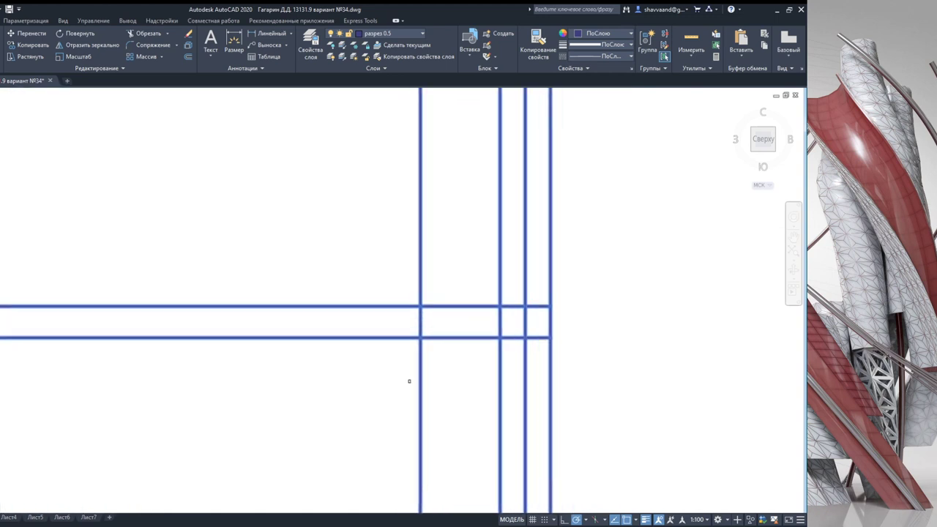
click(424, 316)
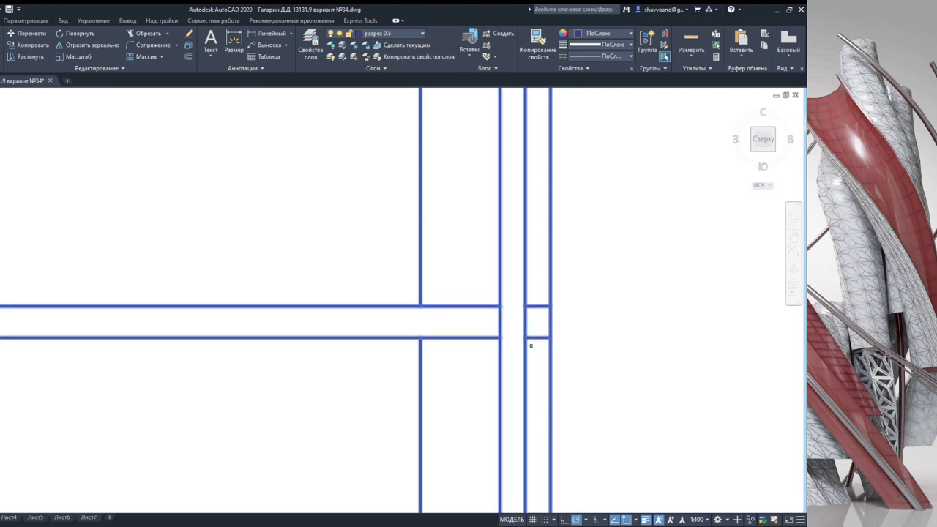
key(Escape)
Step: Delete the two short leftover rail pieces
drag(535, 342, 531, 302)
key(Delete)
scroll(610, 341, down, 3)
scroll(563, 387, down, 3)
scroll(481, 339, down, 2)
scroll(446, 387, down, 3)
scroll(502, 257, up, 3)
scroll(492, 367, up, 3)
scroll(429, 348, down, 1)
Step: Select the double rail as edges and trim the post segment and lower rail stubs
mouse_move(404, 334)
middle_down()
mouse_move(594, 341)
mouse_move(329, 325)
mouse_move(356, 373)
middle_up()
click(356, 373)
click(80, 209)
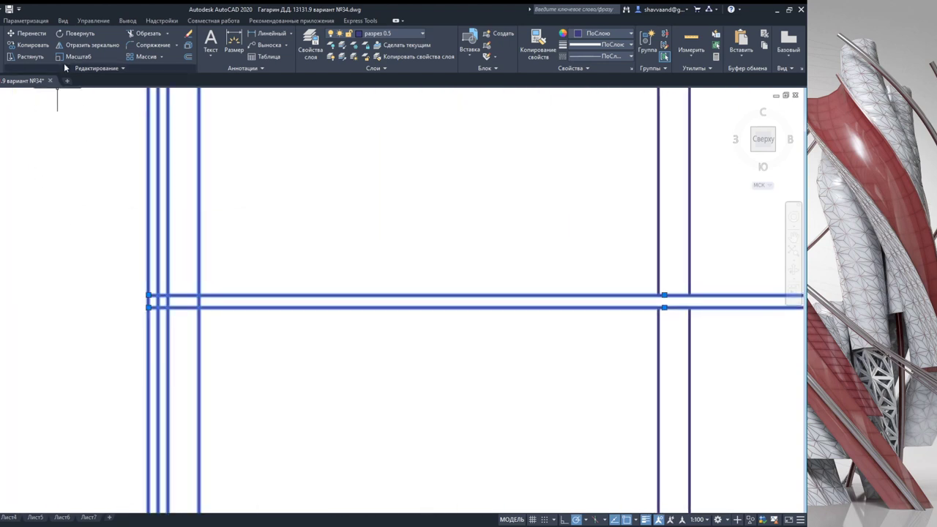
scroll(176, 300, up, 2)
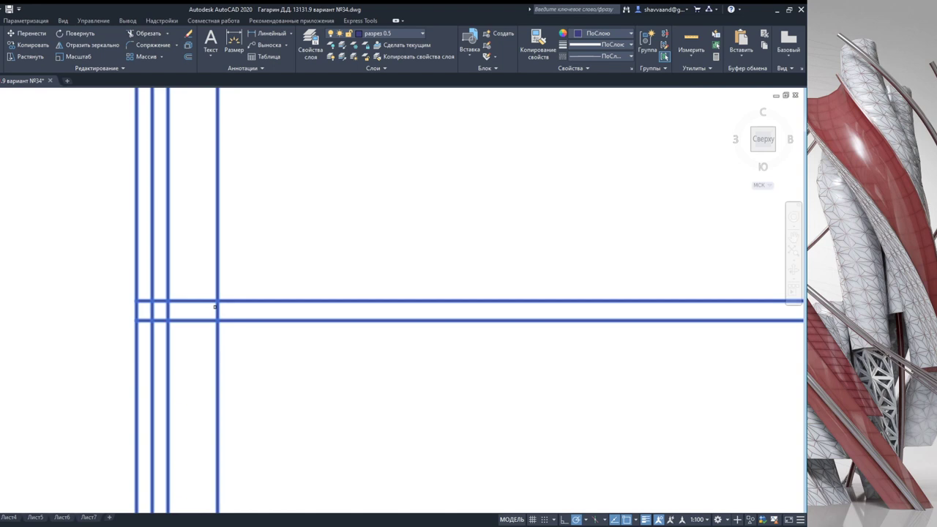
click(216, 308)
click(145, 320)
click(161, 320)
key(Escape)
Step: Zoom out and centre the whole trimmed door frame in view
scroll(220, 293, down, 2)
scroll(369, 278, down, 2)
scroll(308, 293, down, 2)
scroll(311, 304, down, 3)
scroll(418, 301, up, 3)
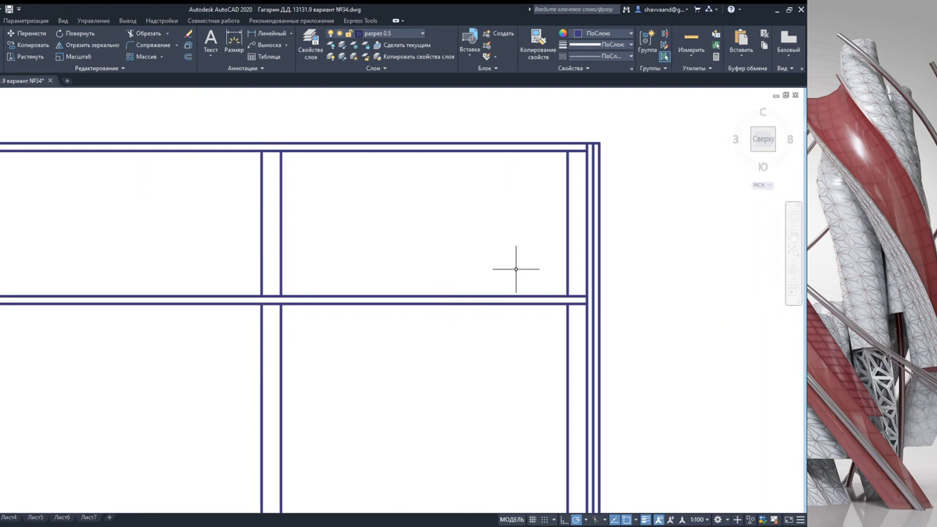
scroll(443, 264, down, 2)
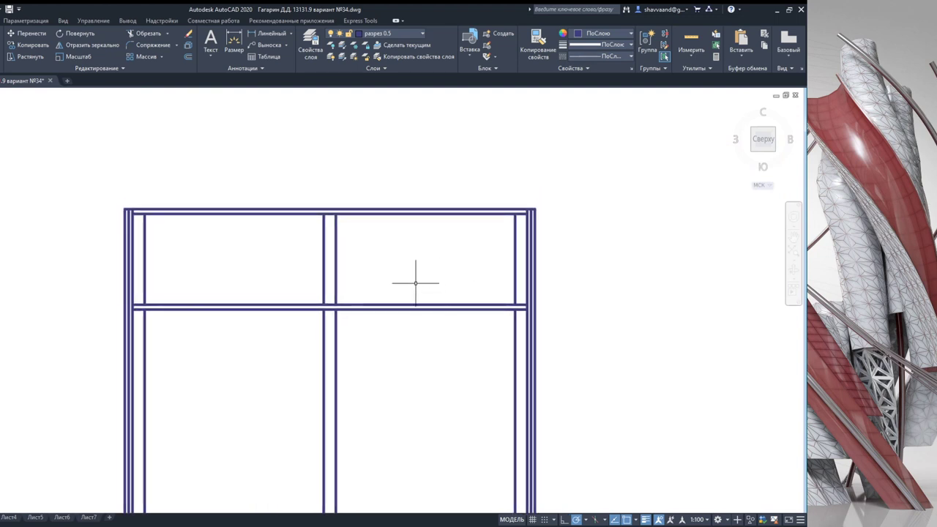
scroll(410, 282, down, 1)
scroll(462, 283, up, 1)
scroll(473, 276, up, 1)
scroll(417, 271, down, 1)
scroll(374, 268, down, 1)
middle_drag(332, 356, 336, 336)
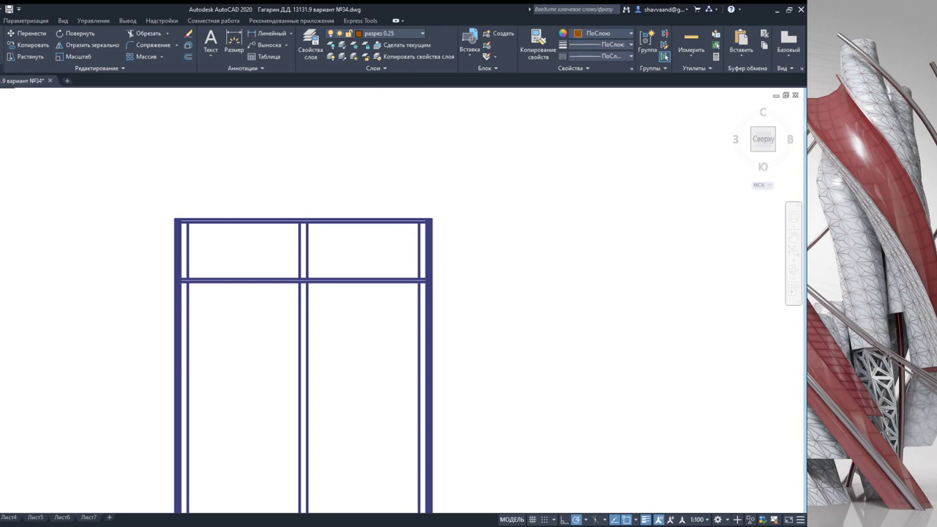
Step: Bring rooms 1.7 and 1.8 of the first-floor plan into view and cancel the pending door-swing preview
scroll(266, 242, down, 3)
scroll(289, 373, down, 2)
scroll(300, 381, up, 2)
scroll(316, 398, up, 2)
scroll(317, 397, down, 2)
scroll(308, 344, down, 3)
middle_drag(293, 341, 276, 141)
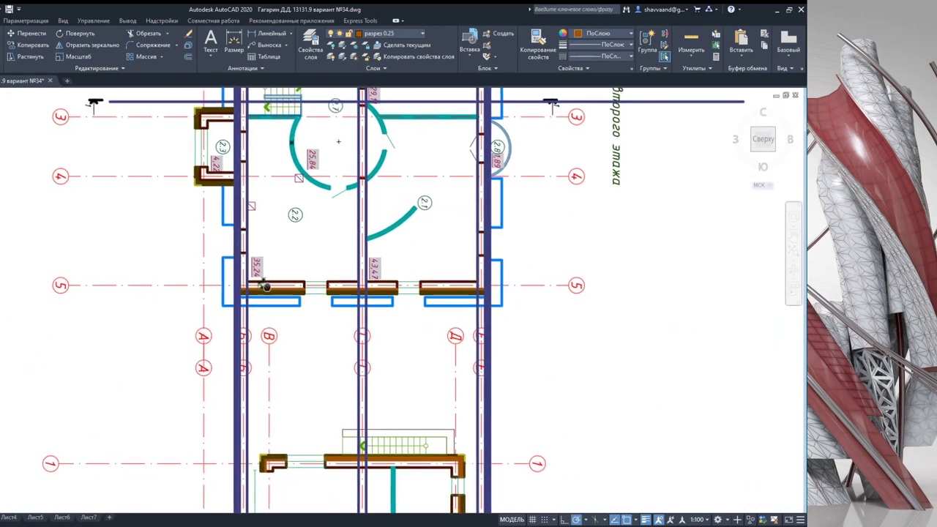
middle_drag(367, 516, 368, 374)
scroll(368, 434, up, 2)
scroll(356, 399, up, 2)
scroll(357, 399, up, 2)
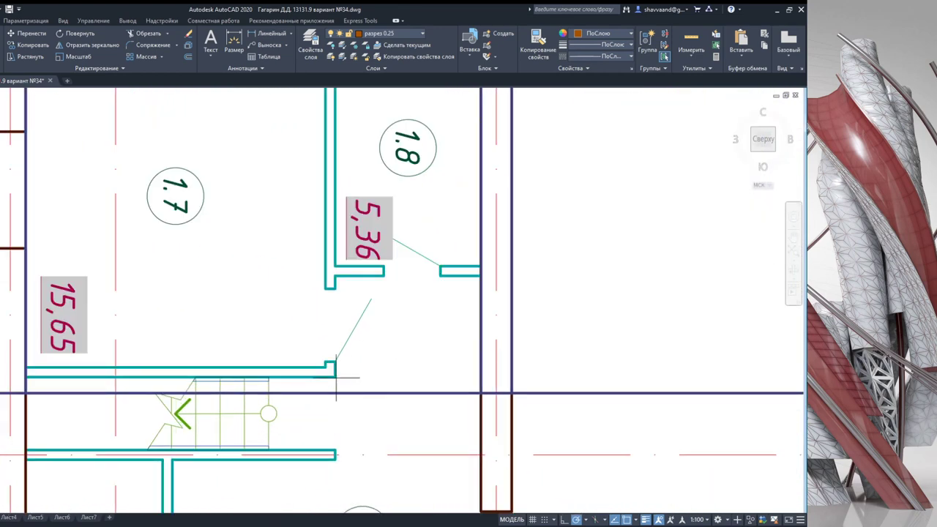
scroll(336, 373, up, 5)
key(Escape)
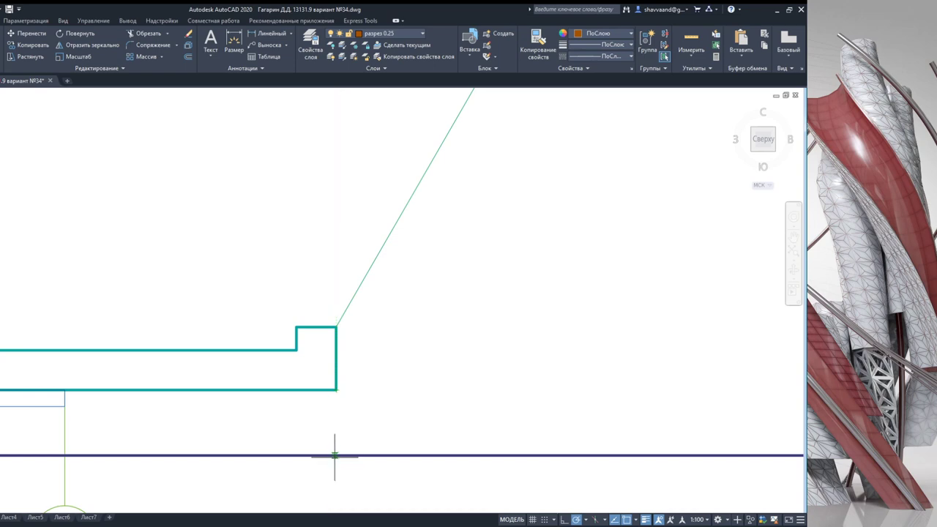
Step: Begin a reference line at the doorway corner beside room 1.8 and pan over the first-floor plan
scroll(336, 389, down, 2)
scroll(334, 263, down, 4)
scroll(322, 308, down, 3)
scroll(311, 330, down, 2)
scroll(301, 231, up, 5)
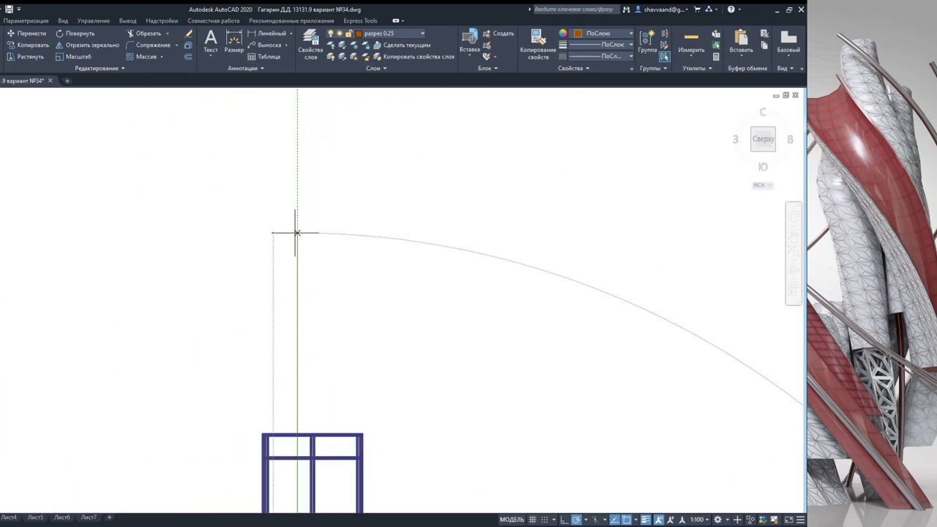
scroll(318, 298, down, 4)
scroll(310, 315, up, 3)
scroll(297, 359, up, 2)
scroll(299, 360, up, 2)
scroll(299, 360, down, 4)
scroll(303, 353, up, 2)
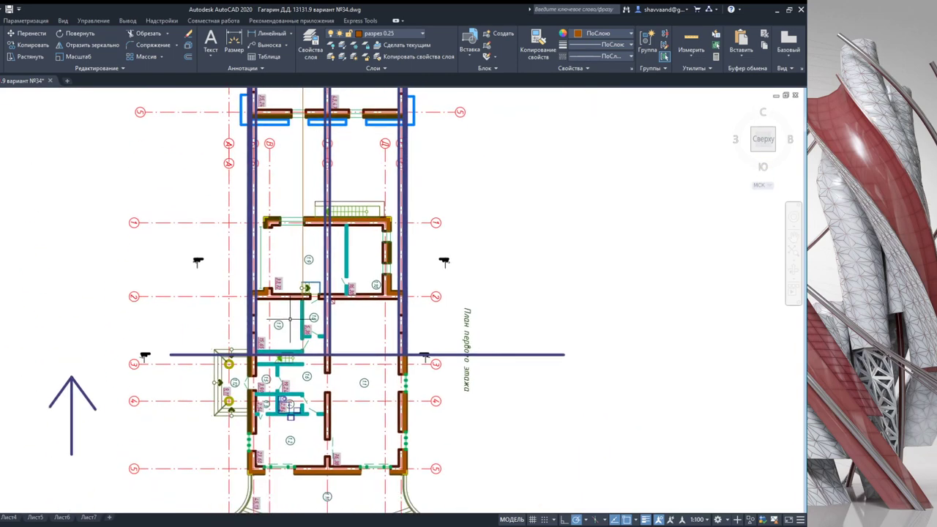
scroll(308, 345, up, 3)
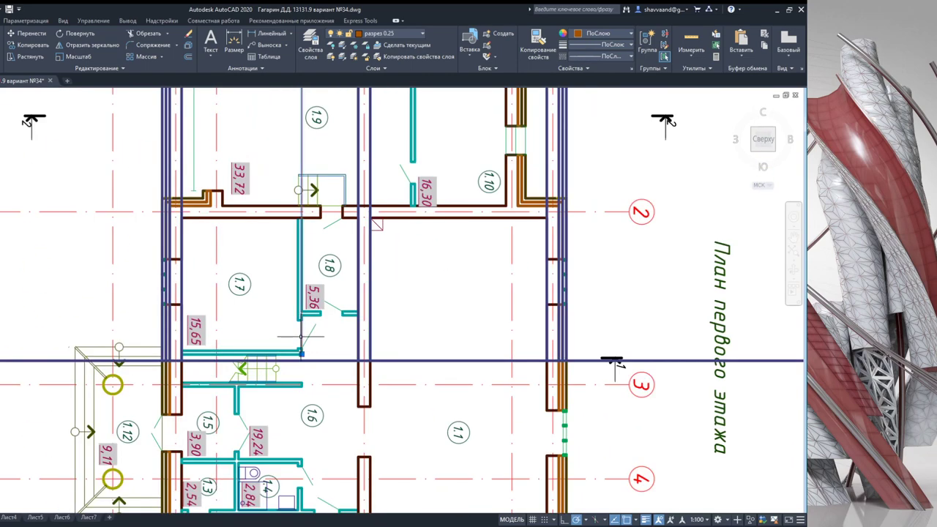
scroll(300, 338, up, 4)
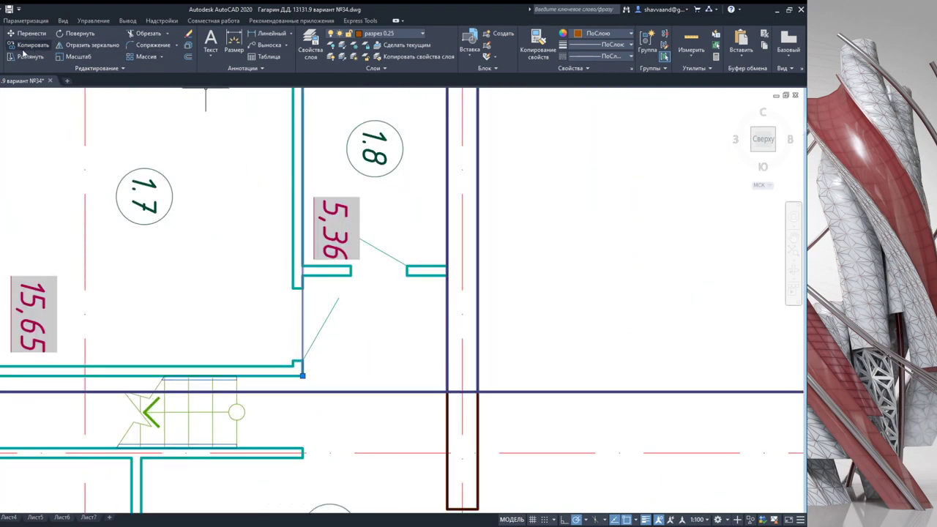
click(305, 375)
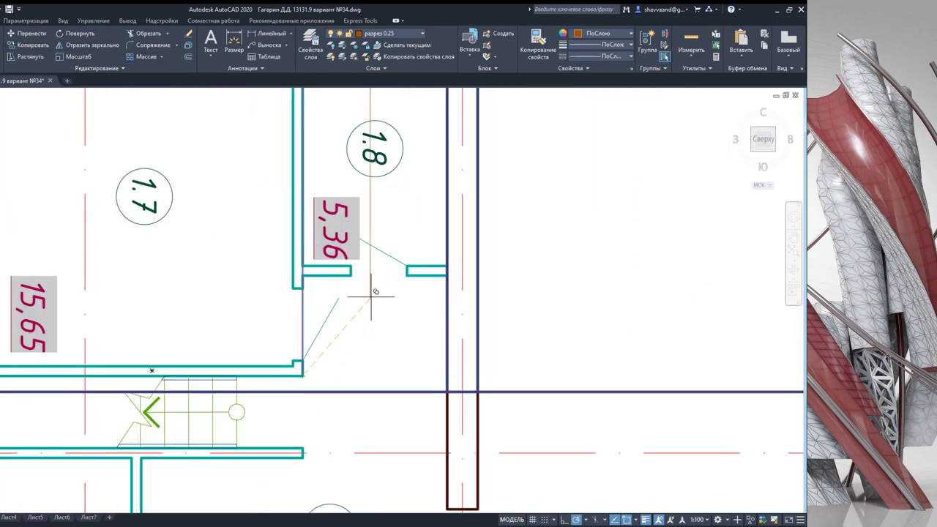
scroll(408, 275, down, 5)
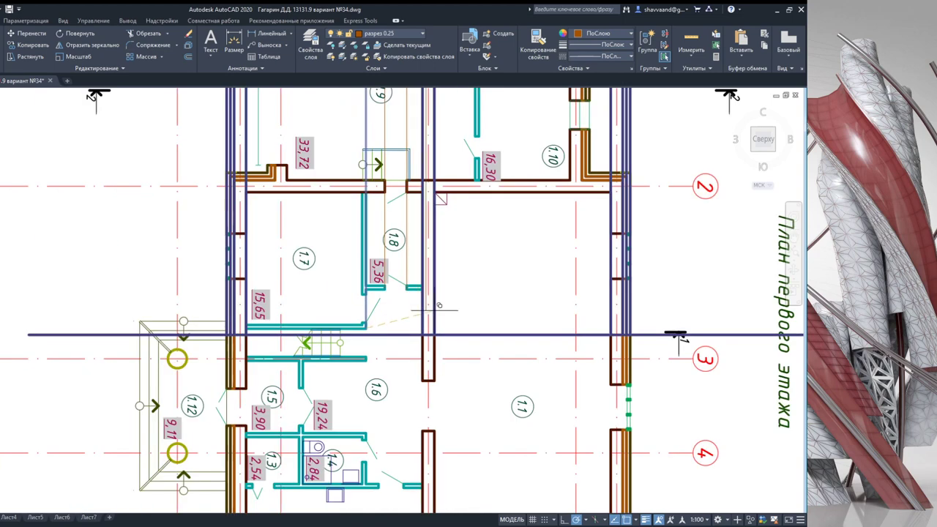
scroll(425, 344, up, 2)
middle_drag(431, 317, 419, 322)
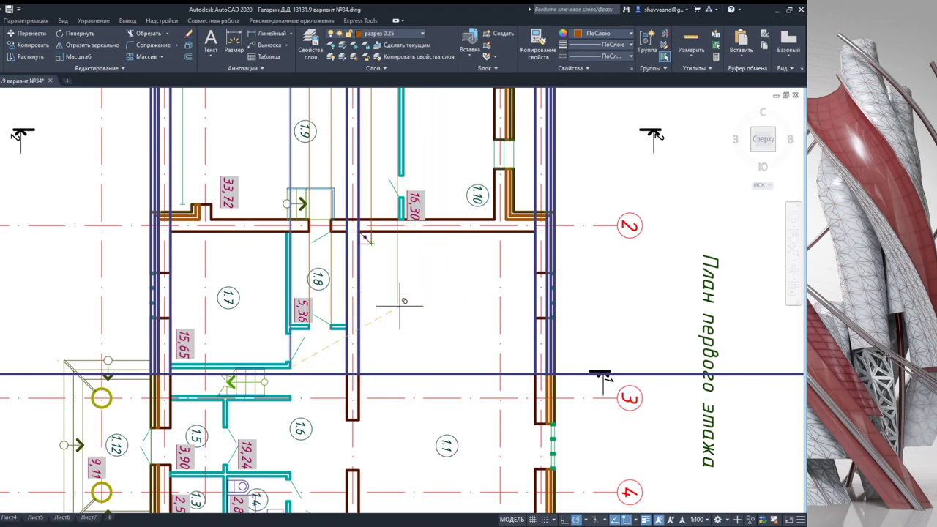
scroll(416, 320, down, 3)
scroll(418, 330, up, 3)
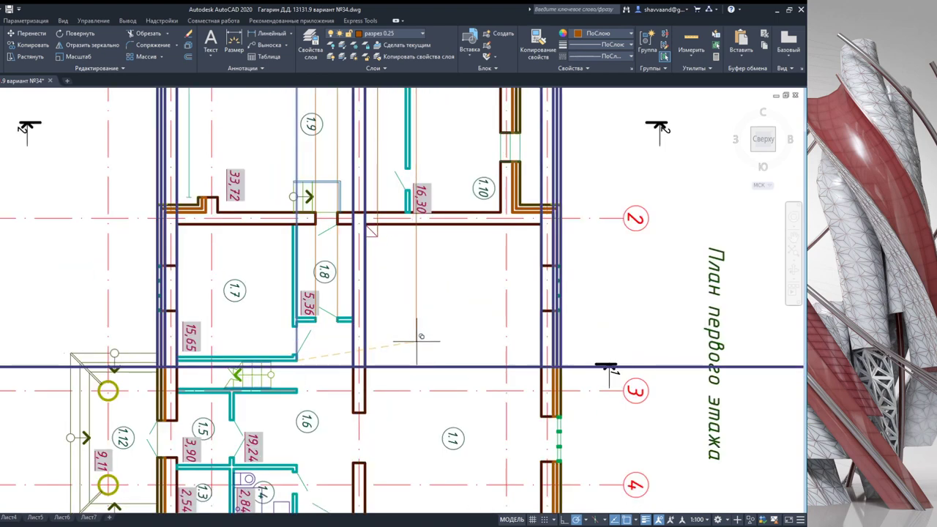
scroll(421, 337, down, 3)
middle_drag(381, 183, 366, 505)
Step: Trim the section's vertical projection lines above the frame and between the floor bands
scroll(329, 282, up, 5)
middle_drag(354, 299, 395, 366)
click(401, 367)
click(322, 200)
click(132, 35)
click(398, 176)
click(346, 153)
scroll(354, 241, up, 4)
click(443, 264)
click(308, 268)
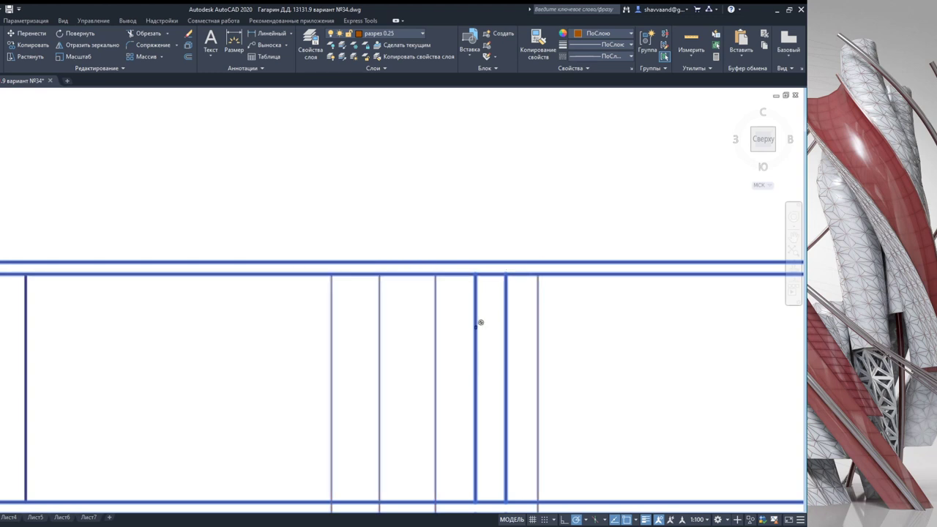
scroll(489, 394, down, 2)
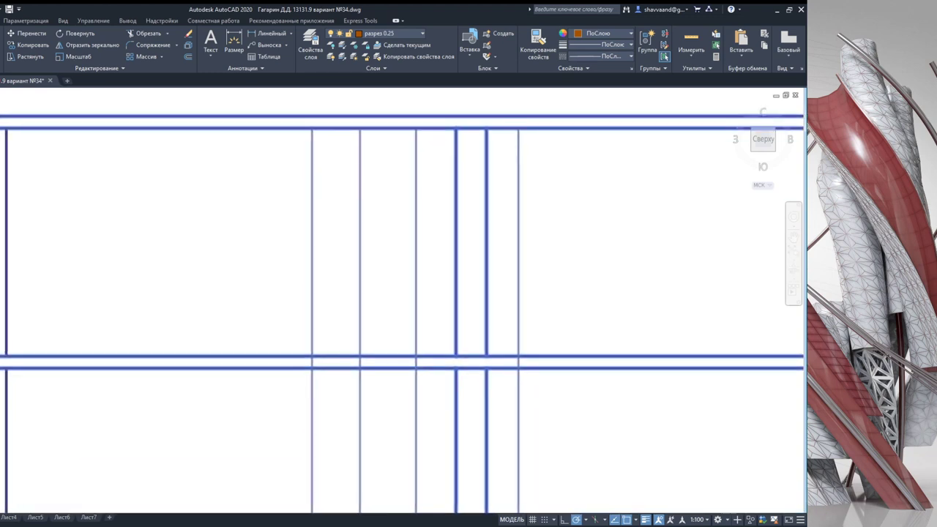
scroll(380, 262, down, 2)
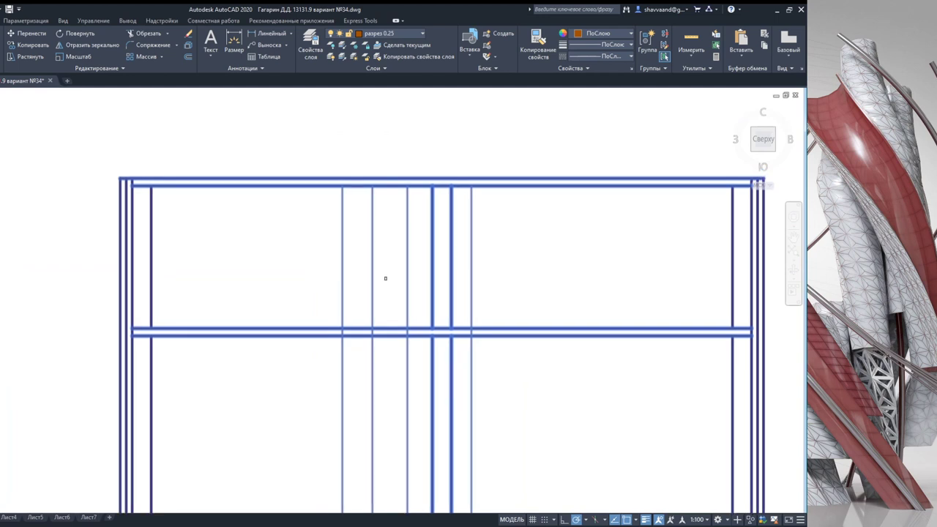
scroll(342, 337, up, 3)
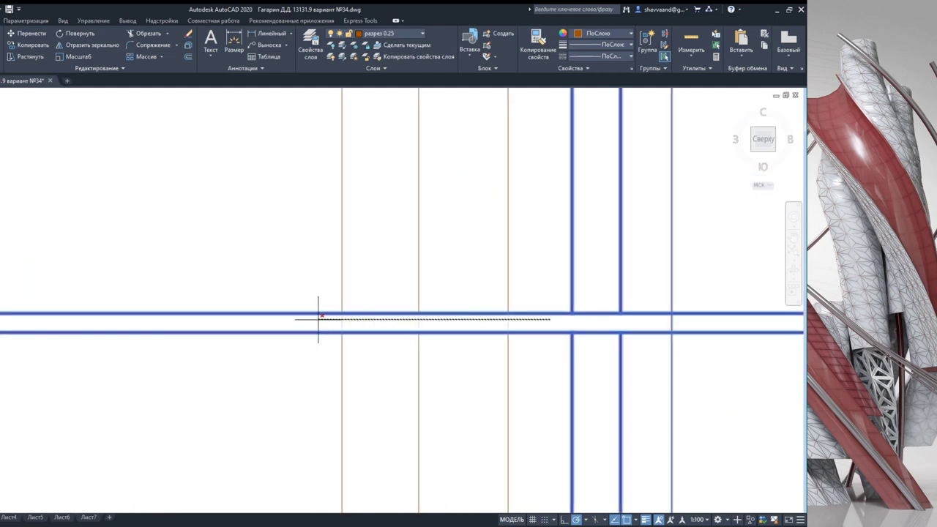
scroll(427, 324, down, 2)
scroll(469, 347, down, 2)
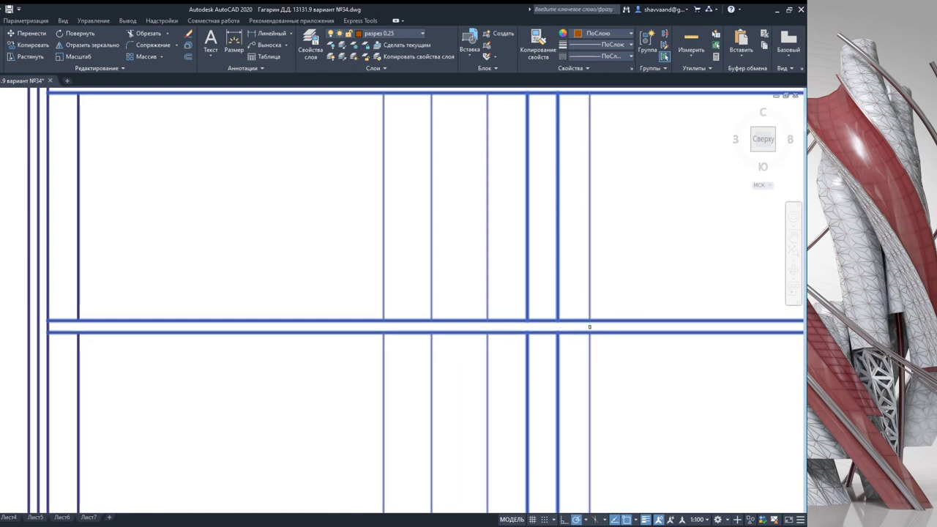
key(Escape)
Step: Delete the stray lower part of the orange line in the section
scroll(584, 365, down, 2)
click(584, 364)
click(570, 337)
key(Delete)
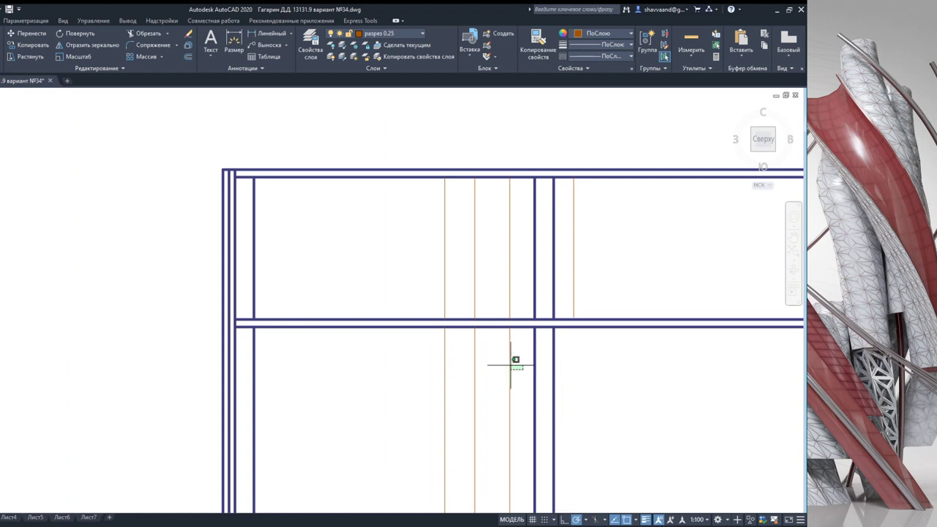
mouse_move(422, 364)
middle_down()
mouse_move(364, 435)
mouse_move(369, 491)
middle_up()
scroll(372, 344, up, 2)
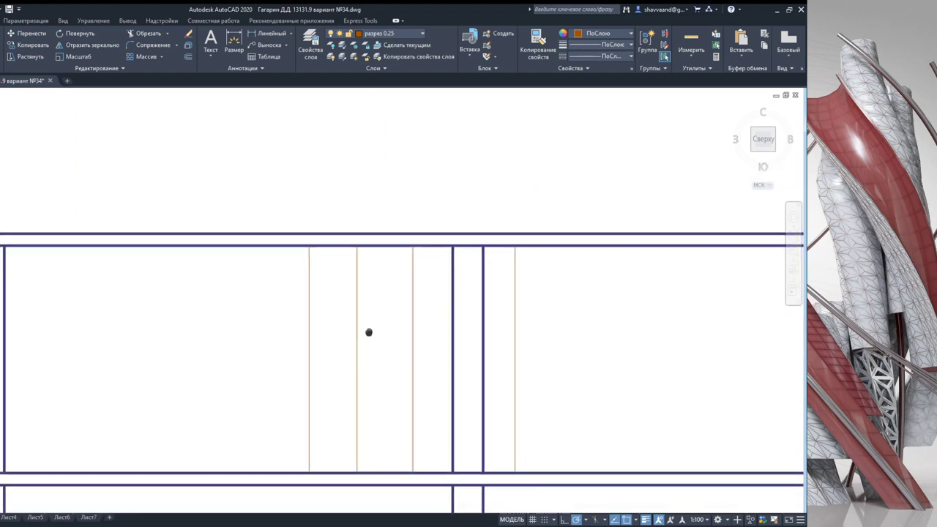
middle_drag(371, 344, 363, 296)
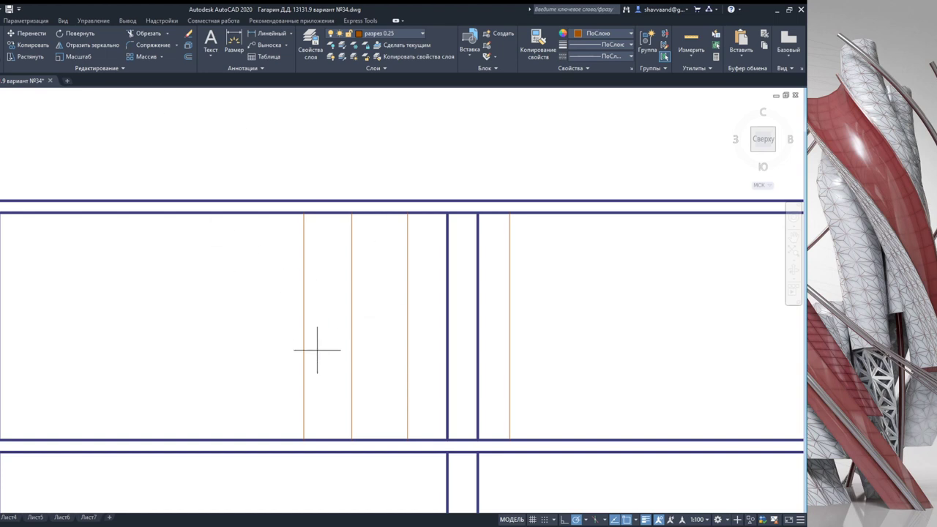
Step: Cancel the door-outline rotation and clear the selected door lines
click(351, 440)
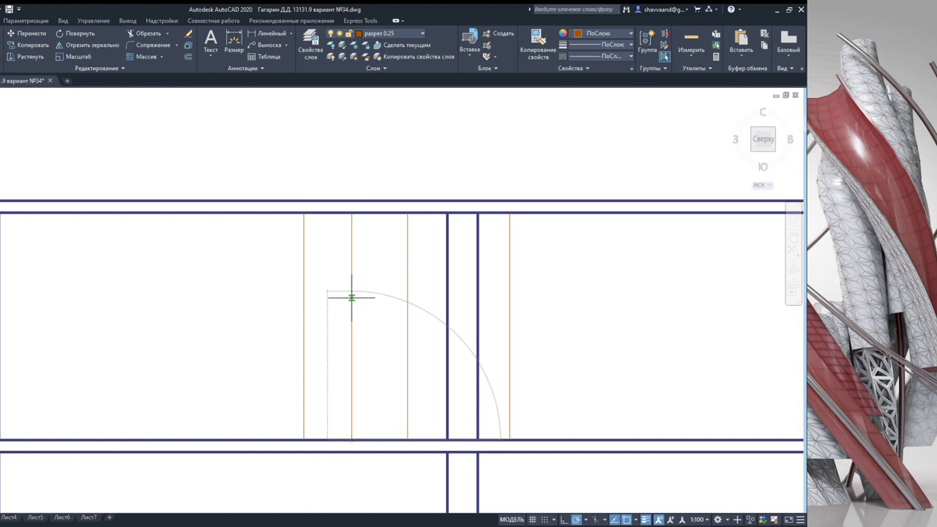
key(Escape)
click(405, 326)
click(321, 313)
scroll(322, 330, down, 5)
middle_drag(331, 417, 324, 184)
mouse_move(334, 505)
middle_down()
mouse_move(338, 333)
mouse_move(323, 293)
middle_up()
scroll(351, 410, up, 3)
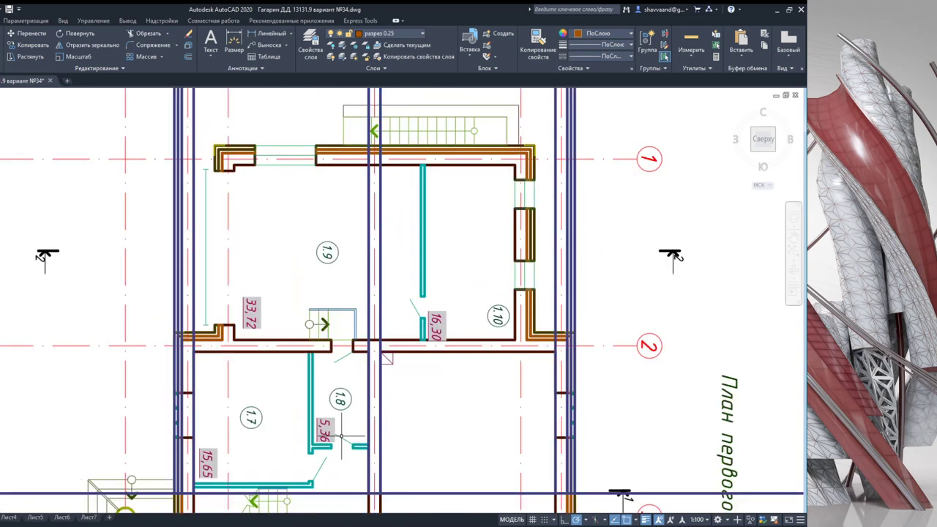
scroll(361, 420, up, 2)
scroll(375, 427, down, 3)
scroll(341, 435, down, 3)
scroll(326, 308, up, 3)
scroll(327, 259, up, 3)
scroll(327, 259, up, 5)
key(Escape)
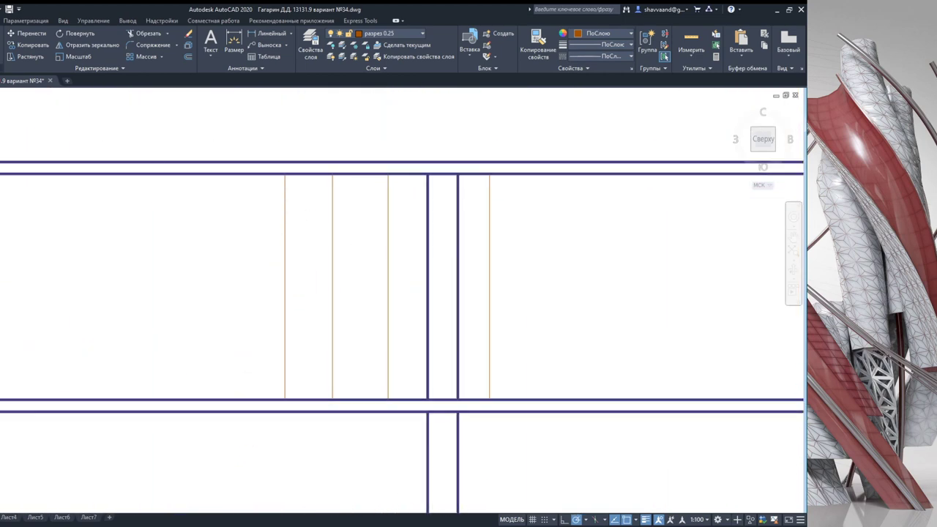
Step: Draw the door opening outline in the upper storey between the projected orange lines
click(333, 398)
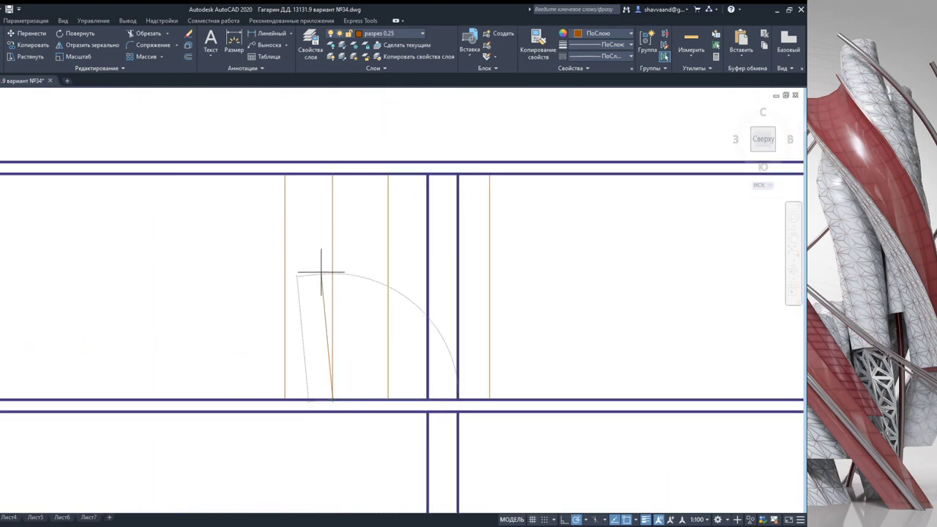
click(333, 117)
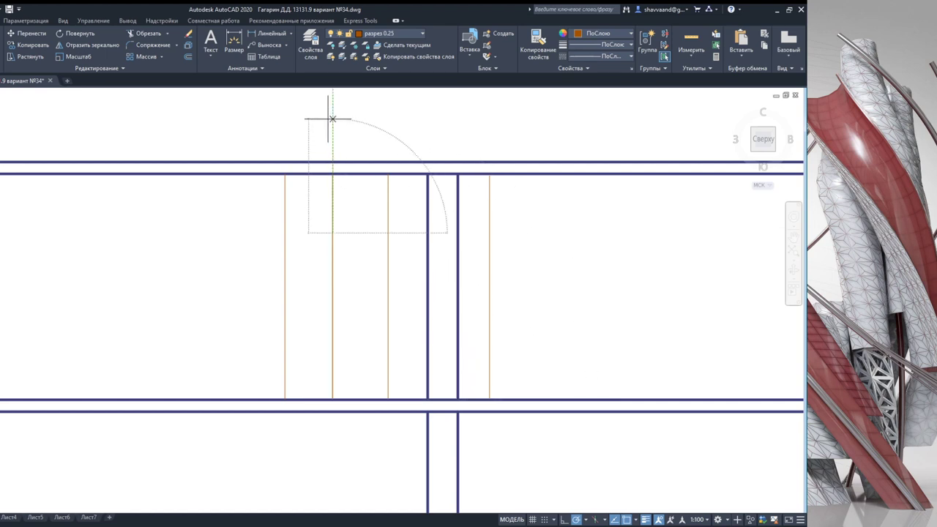
click(388, 233)
click(387, 398)
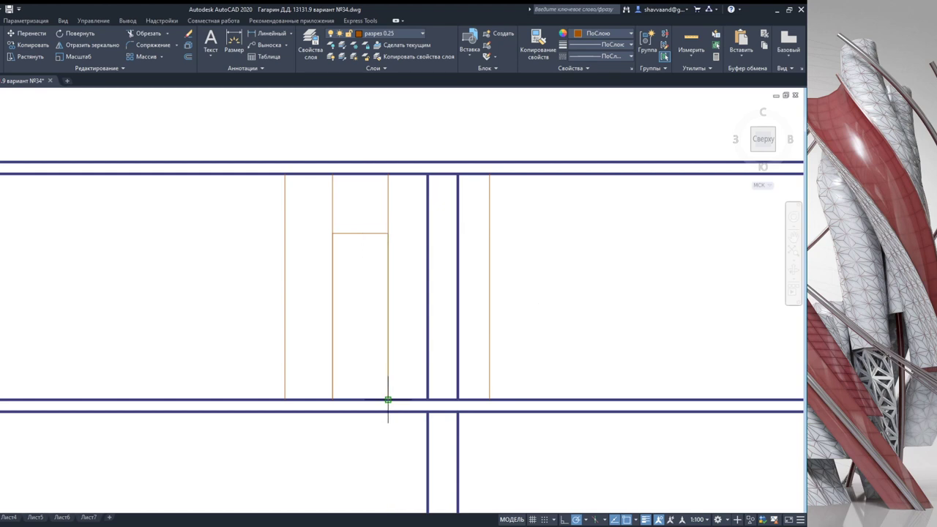
Step: Delete the two dark vertical lines at the door opening
click(390, 203)
click(311, 198)
key(Delete)
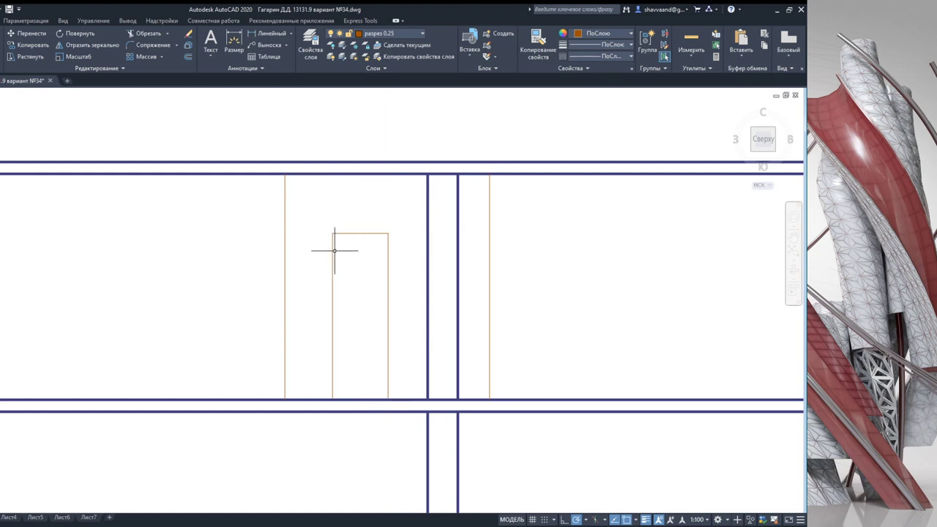
click(284, 215)
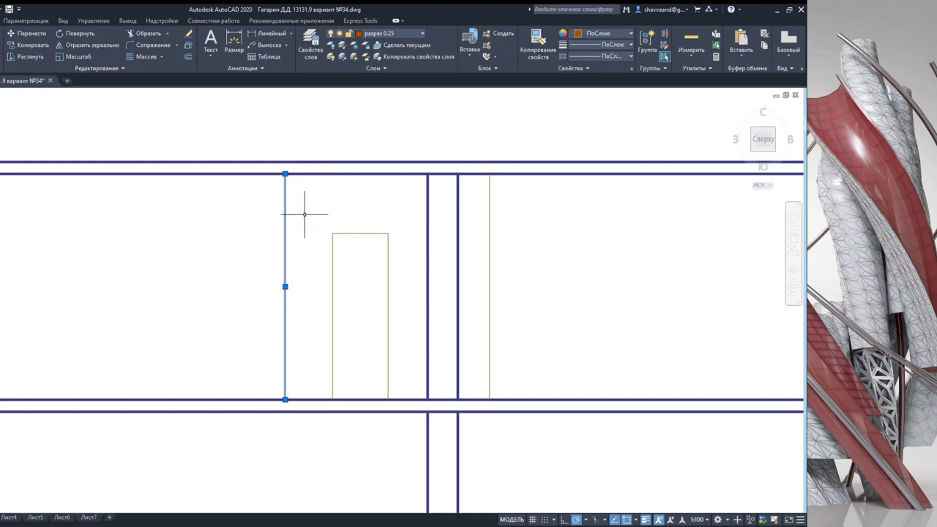
scroll(429, 254, down, 3)
scroll(439, 263, up, 3)
key(Escape)
Step: Inspect the section's vertical line and the wall lines at the junction near 16,30
click(405, 241)
scroll(422, 379, down, 3)
scroll(356, 331, up, 5)
scroll(357, 331, down, 5)
mouse_move(330, 410)
middle_down()
mouse_move(324, 314)
mouse_move(333, 322)
middle_up()
scroll(334, 322, up, 5)
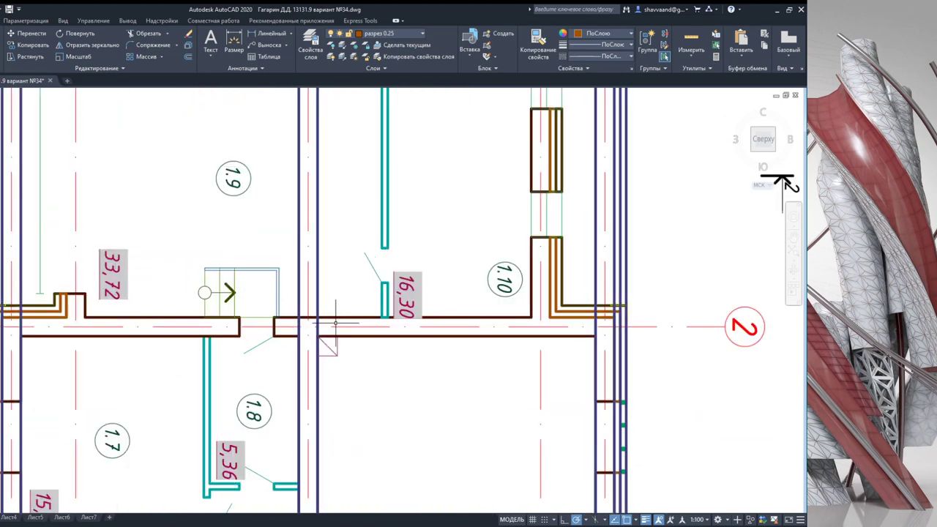
scroll(343, 345, up, 4)
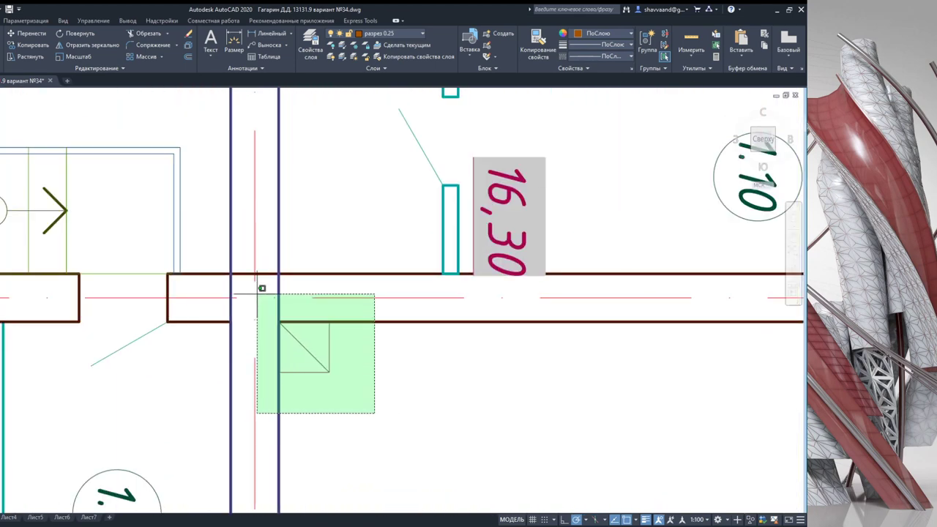
drag(375, 412, 259, 289)
scroll(259, 289, down, 3)
scroll(260, 288, down, 3)
middle_drag(335, 295, 308, 505)
scroll(281, 317, up, 3)
scroll(282, 316, up, 3)
scroll(282, 316, up, 3)
key(Escape)
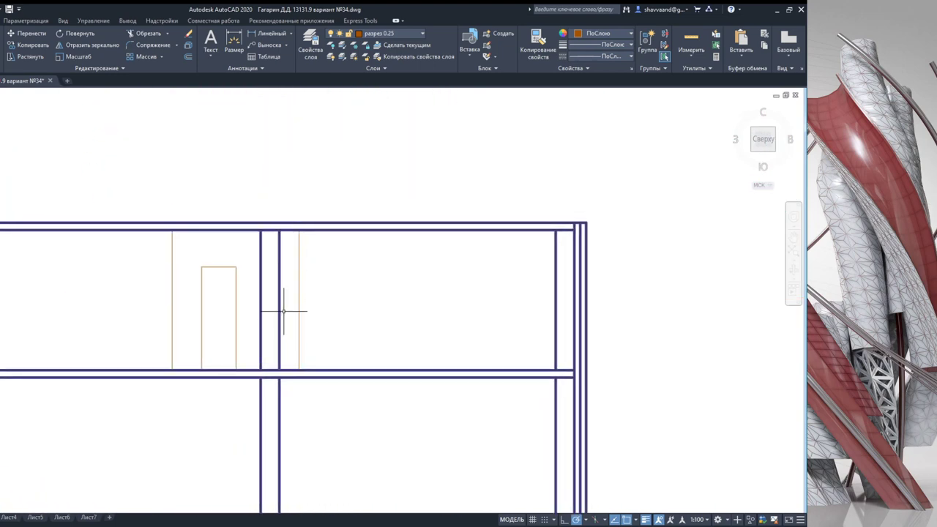
Step: Pan to the second-floor plan and select the two-flight stair beside room 2.7
middle_drag(208, 320, 261, 294)
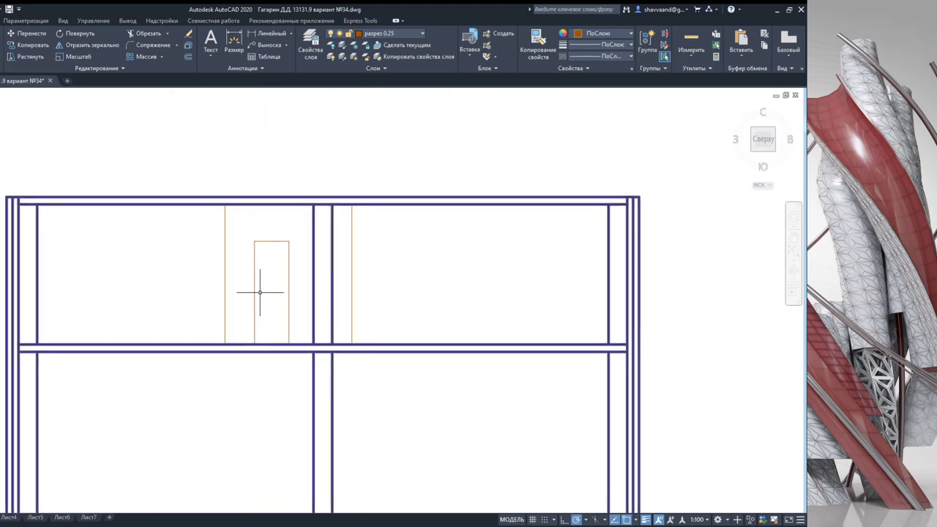
scroll(260, 292, down, 3)
middle_drag(232, 402, 211, 251)
scroll(132, 356, up, 3)
scroll(621, 320, up, 3)
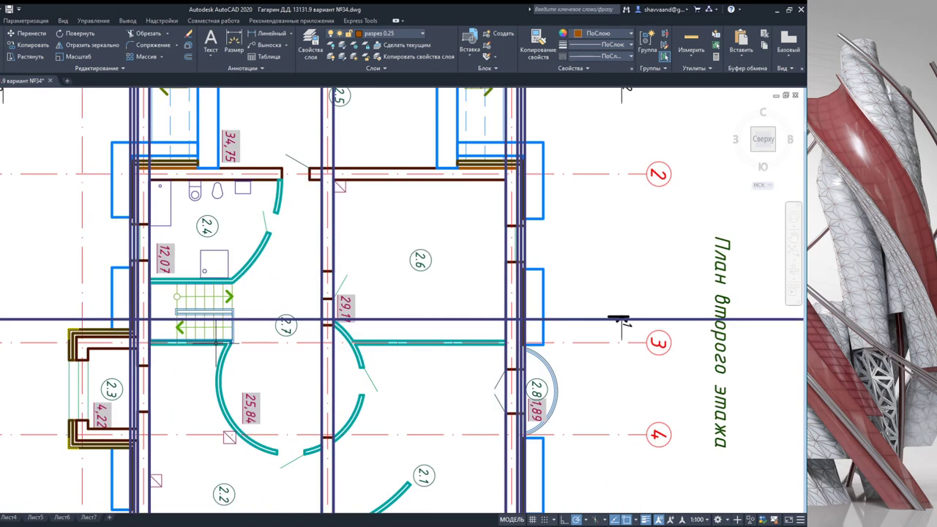
scroll(346, 243, down, 3)
scroll(155, 294, up, 1)
click(218, 286)
scroll(211, 293, up, 2)
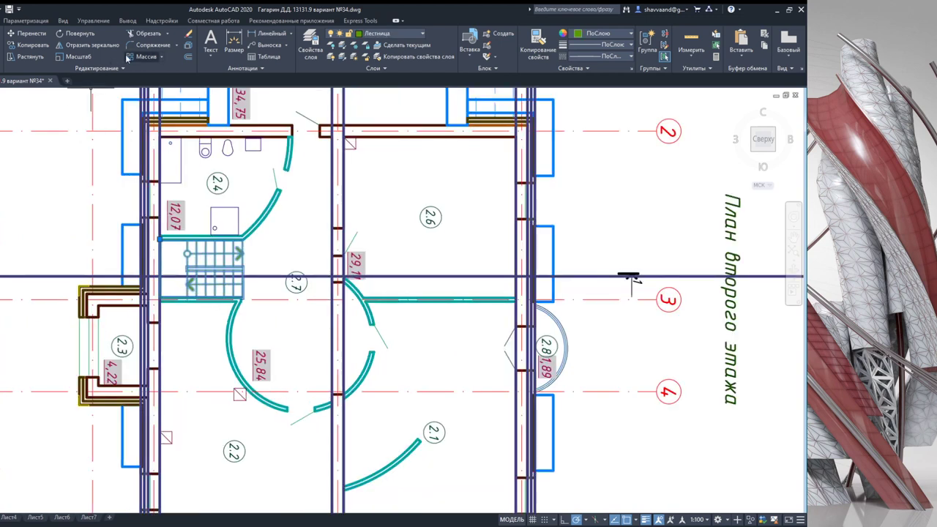
click(22, 45)
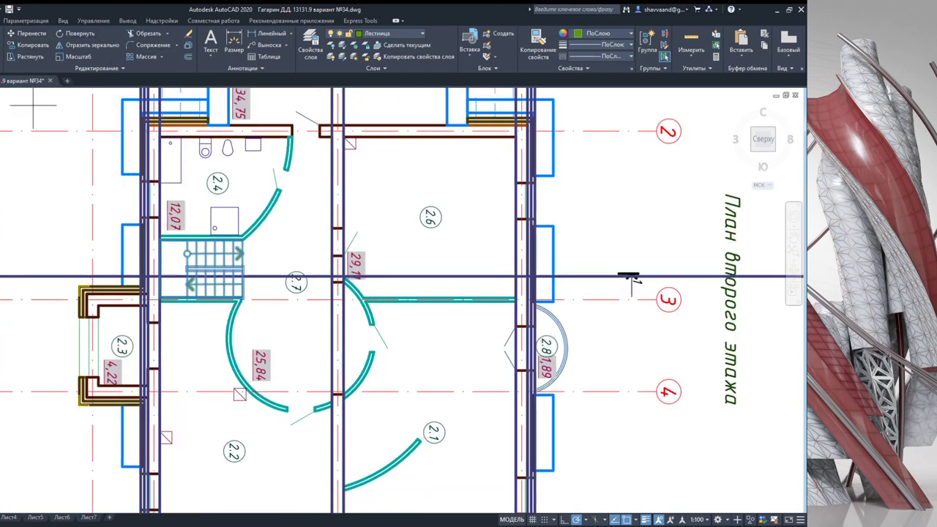
scroll(160, 249, up, 3)
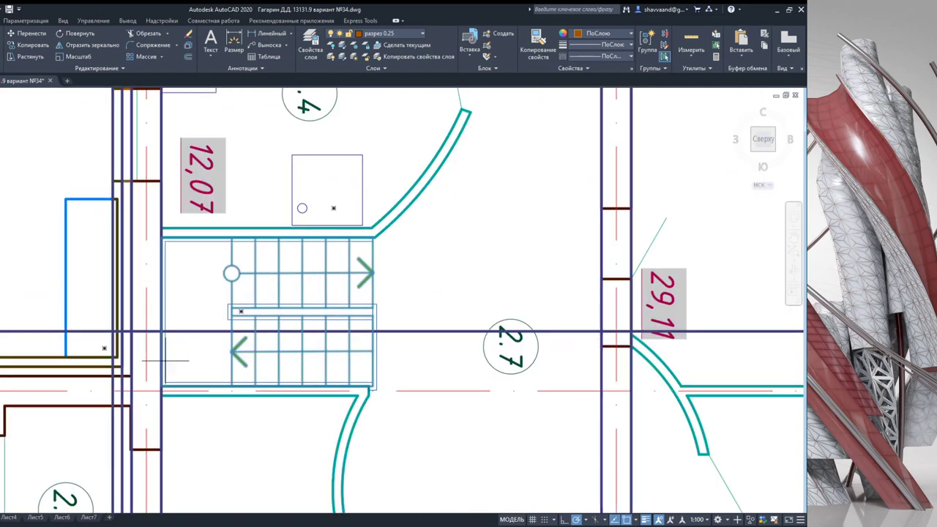
scroll(165, 377, up, 2)
scroll(160, 376, up, 2)
scroll(160, 376, down, 3)
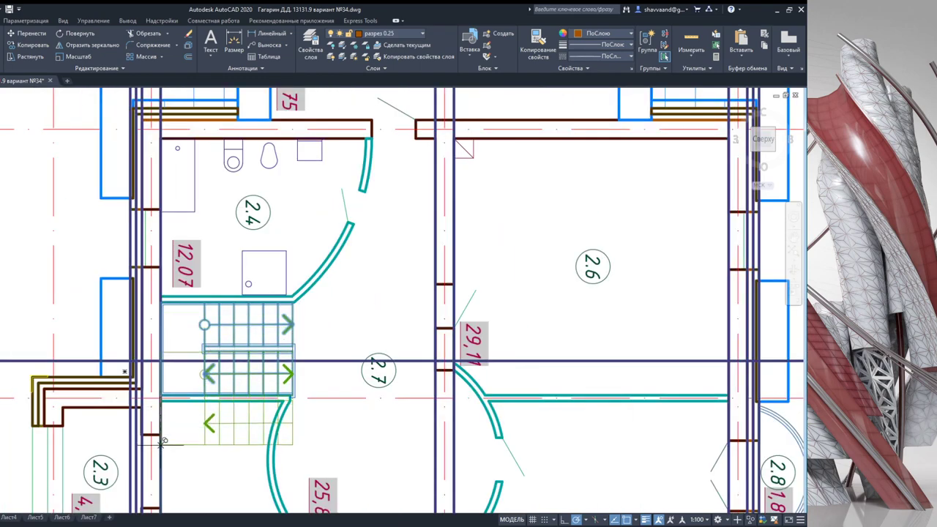
middle_drag(168, 505, 218, 170)
scroll(219, 171, down, 2)
scroll(218, 170, down, 2)
middle_drag(219, 349, 222, 240)
scroll(222, 239, down, 3)
scroll(219, 326, up, 3)
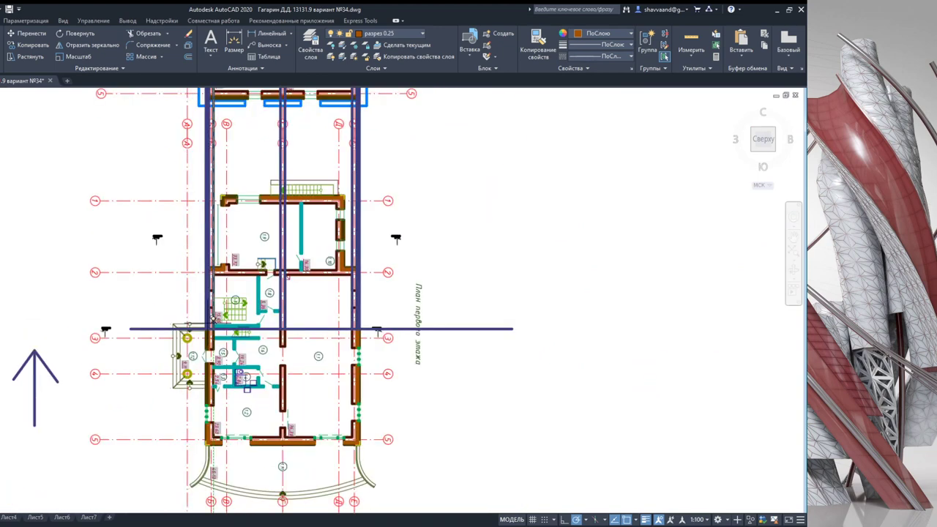
scroll(223, 331, up, 6)
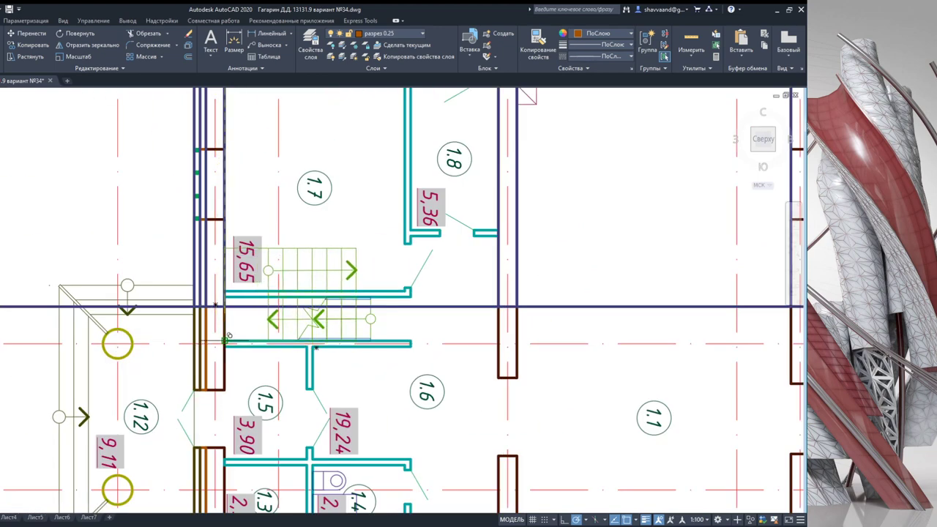
scroll(330, 308, up, 3)
scroll(328, 309, up, 2)
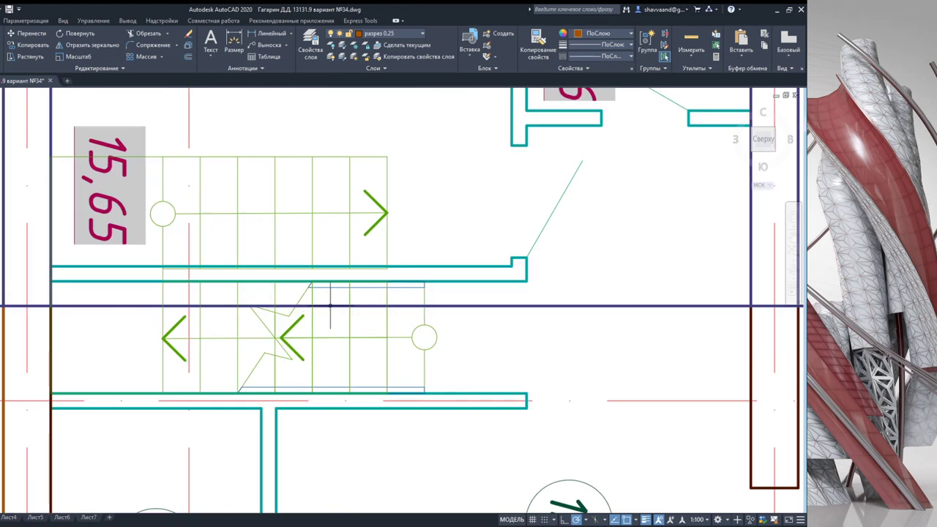
scroll(328, 309, down, 3)
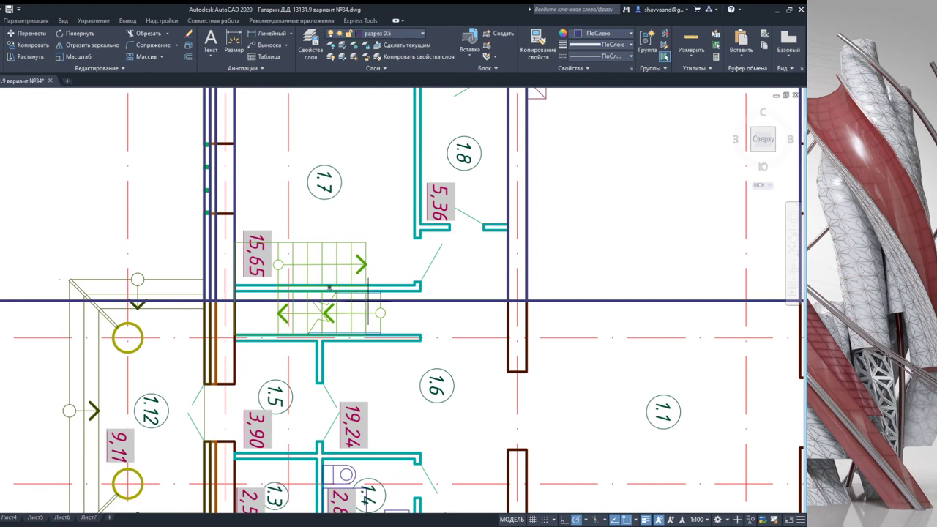
Step: Draw a vertical line from the stair landing edge up past the section frame, then select it
scroll(381, 299, up, 5)
scroll(382, 297, up, 2)
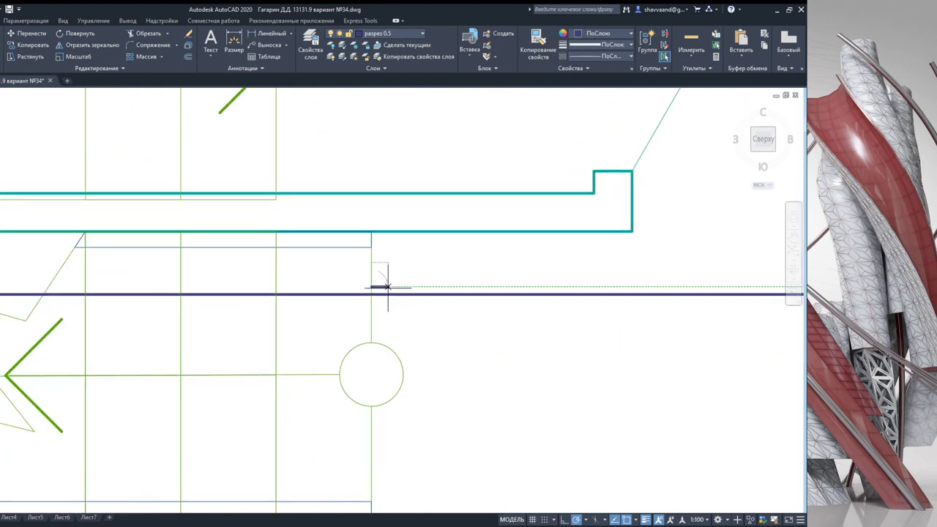
click(371, 293)
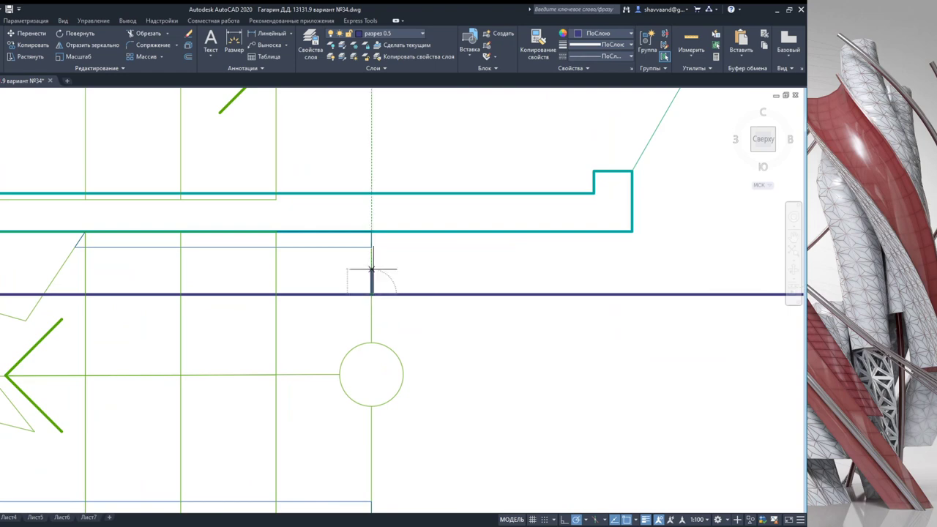
scroll(245, 344, down, 4)
scroll(284, 327, down, 5)
scroll(264, 337, up, 3)
scroll(260, 342, up, 2)
scroll(257, 345, up, 2)
scroll(266, 216, up, 2)
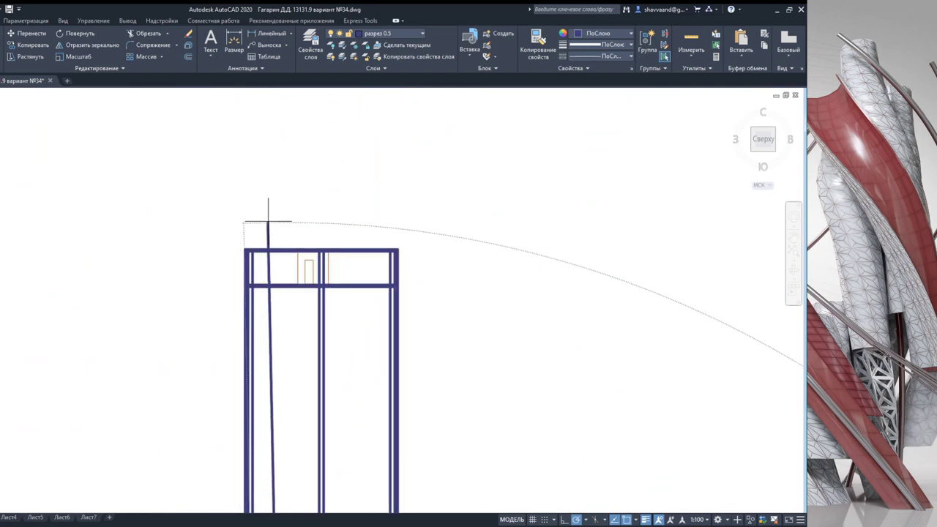
scroll(316, 198, up, 2)
click(309, 187)
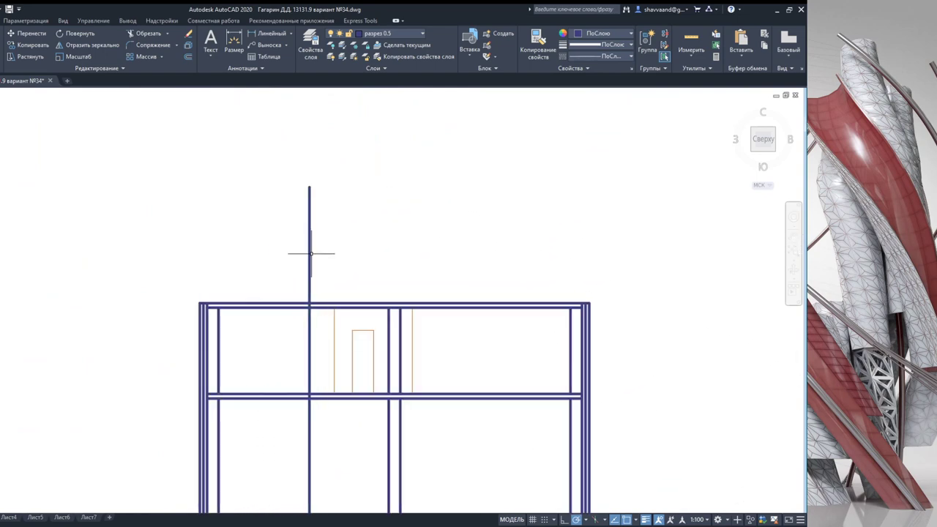
scroll(272, 334, down, 4)
scroll(269, 381, up, 2)
scroll(278, 351, up, 3)
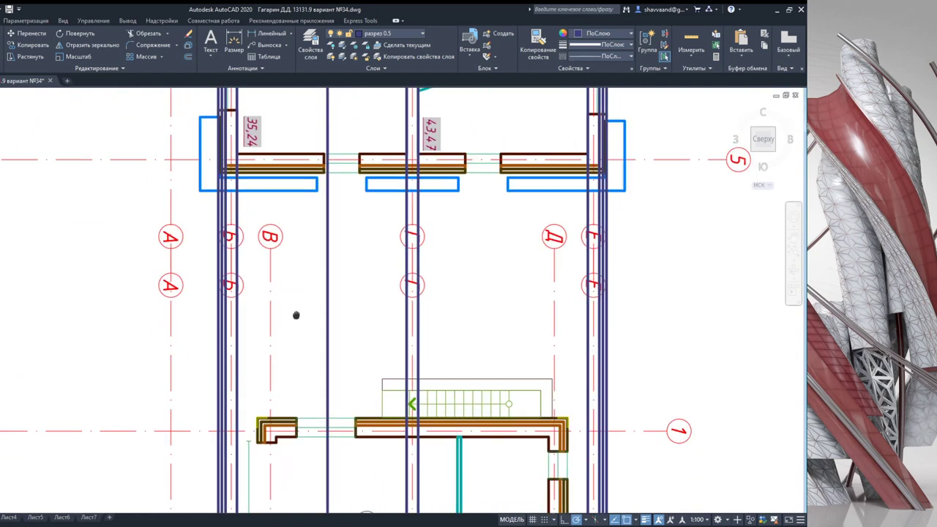
scroll(298, 318, up, 2)
scroll(334, 253, up, 2)
click(334, 253)
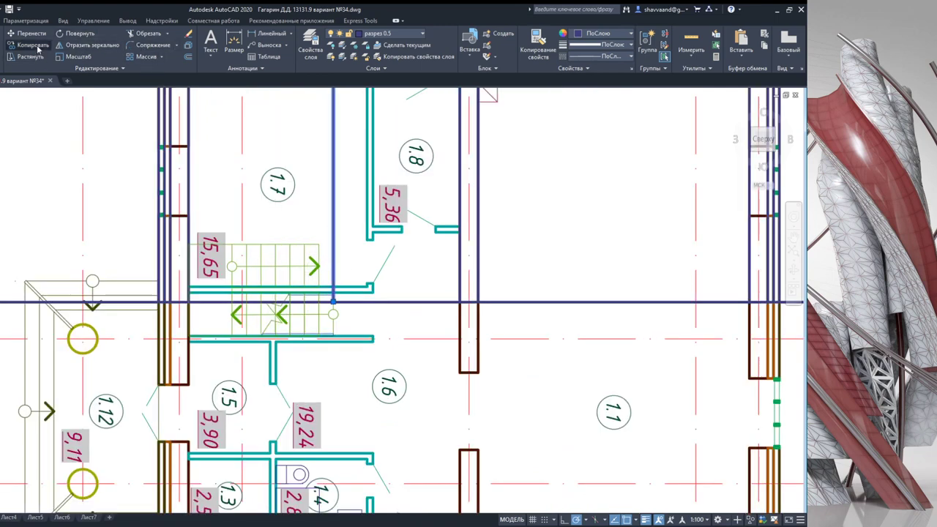
Step: Copy the vertical projection line to all seven tread lines of the stair flight
scroll(325, 302, up, 3)
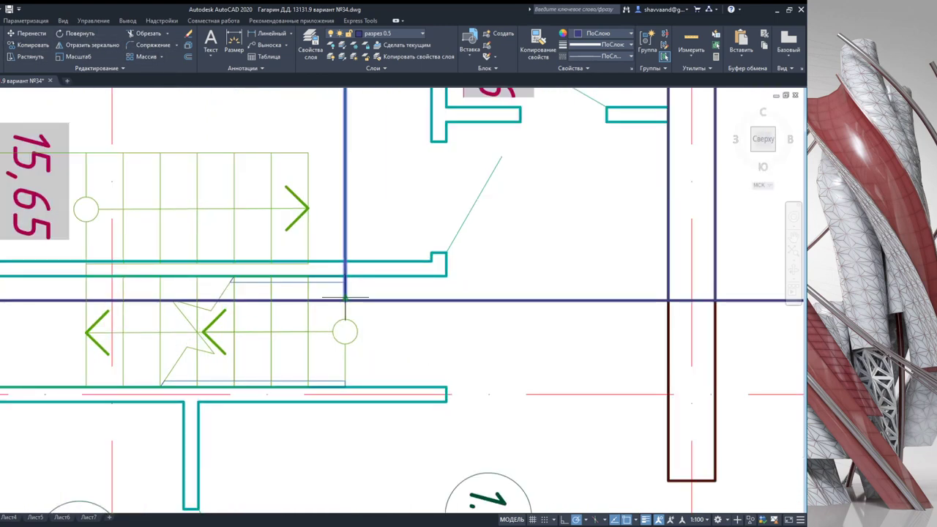
click(345, 301)
click(308, 301)
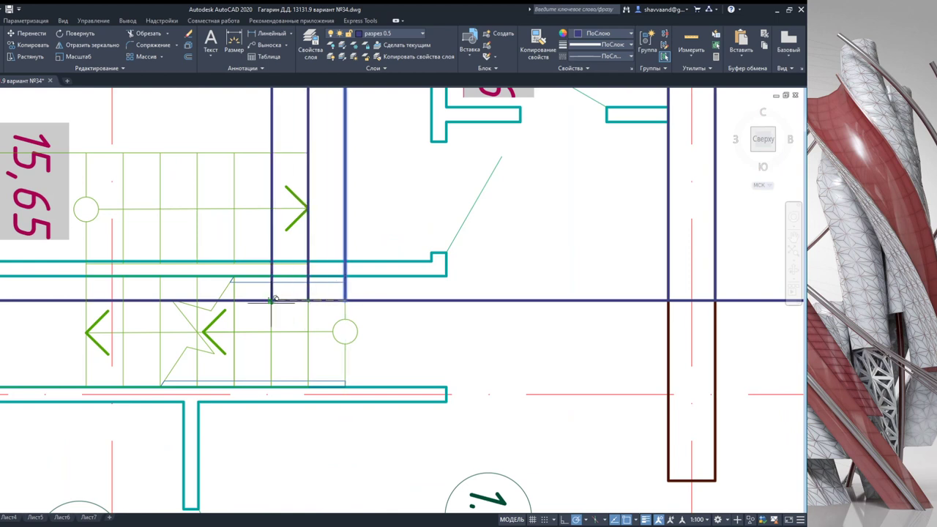
click(271, 300)
click(235, 300)
click(198, 301)
click(161, 301)
click(123, 301)
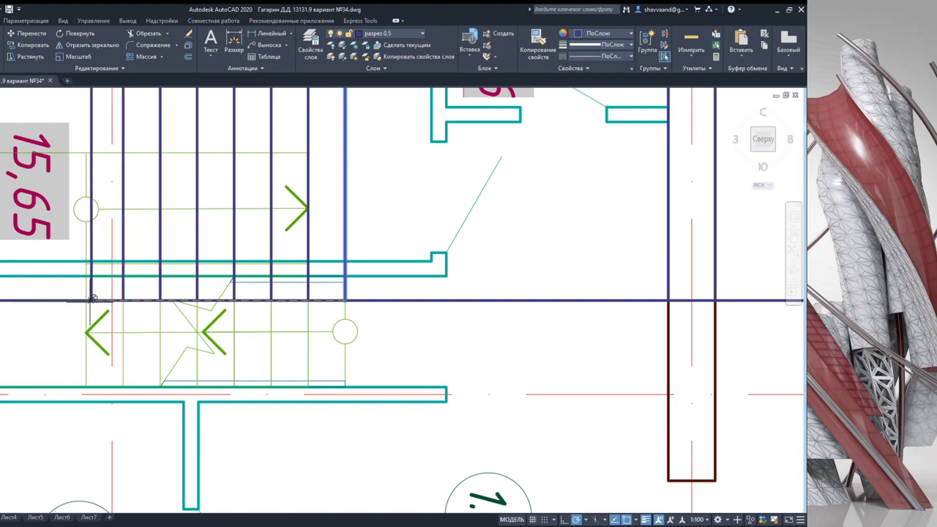
click(86, 300)
scroll(187, 425, down, 2)
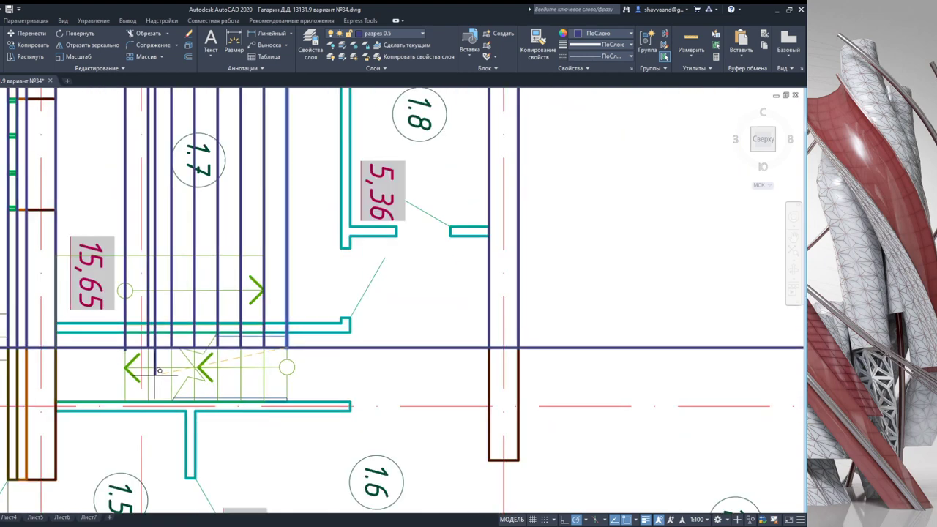
scroll(134, 375, up, 2)
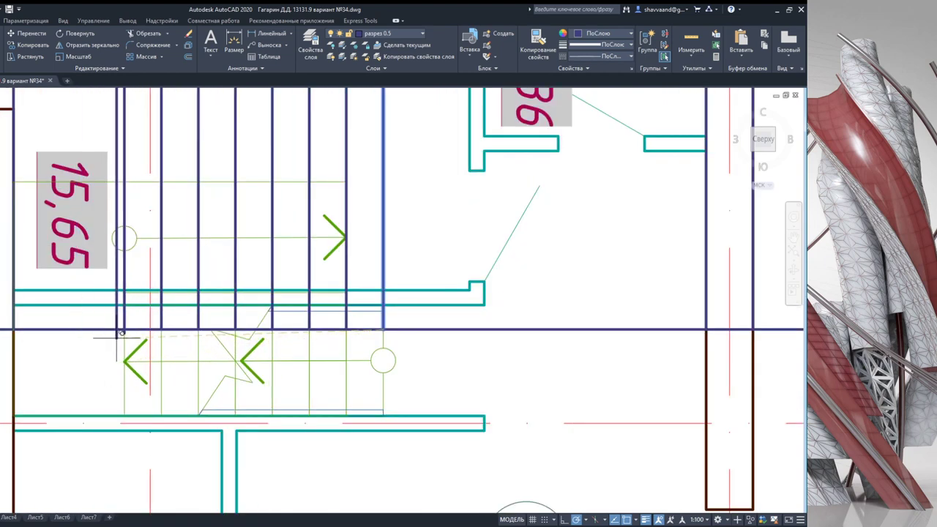
key(Escape)
Step: Pan and zoom over to the building section's wall columns
scroll(112, 343, down, 3)
middle_drag(112, 344, 184, 439)
scroll(222, 493, up, 3)
scroll(222, 493, down, 2)
scroll(222, 493, down, 3)
scroll(222, 492, up, 3)
middle_drag(222, 469, 252, 446)
scroll(252, 445, down, 3)
scroll(261, 195, up, 2)
scroll(253, 232, up, 2)
scroll(238, 349, up, 3)
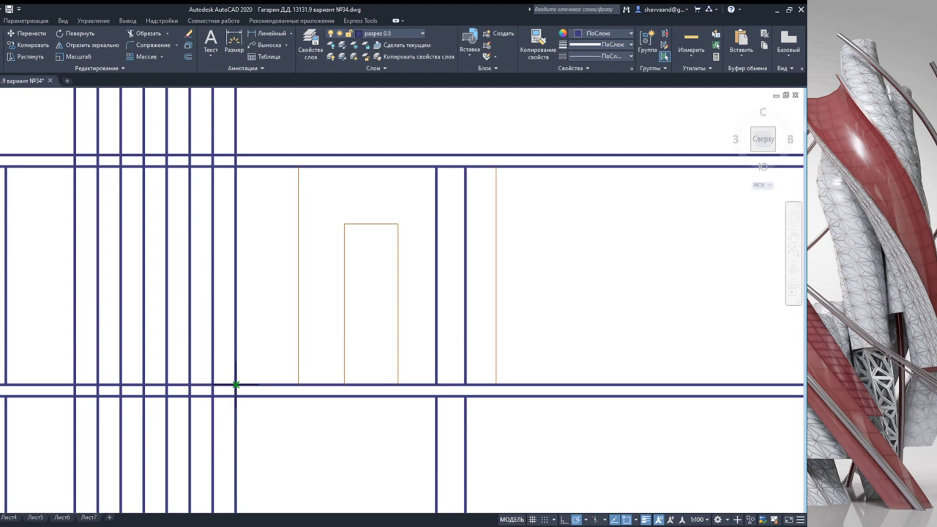
Step: Draw the lower risers and treads of the stair profile, starting from the floor line
scroll(236, 383, down, 5)
scroll(239, 378, up, 5)
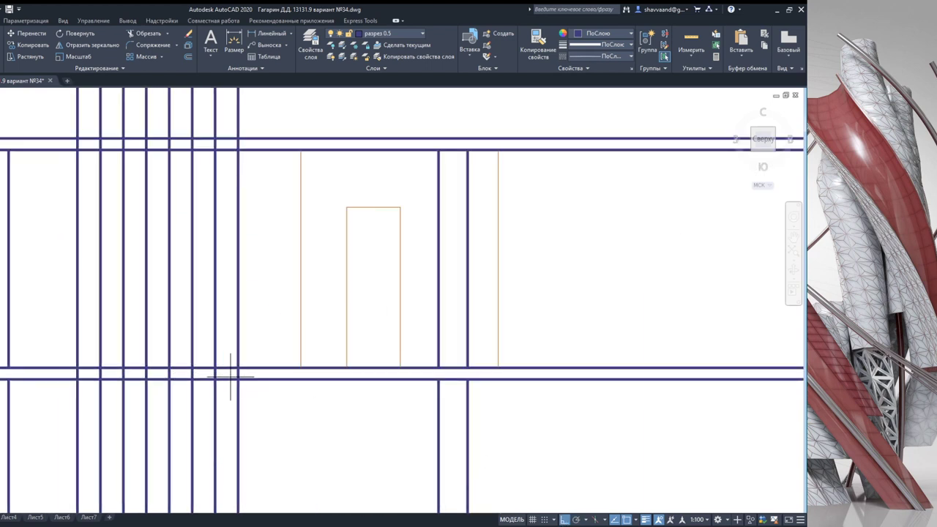
click(238, 367)
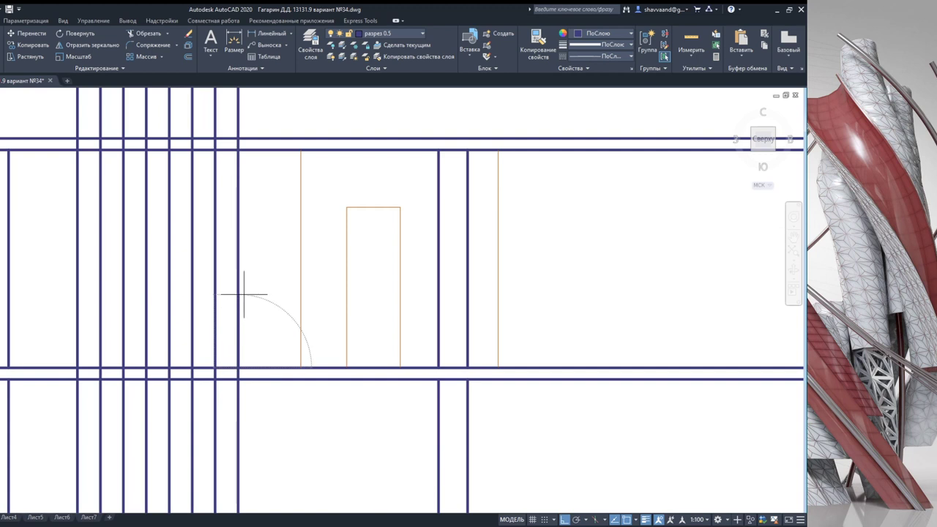
click(215, 356)
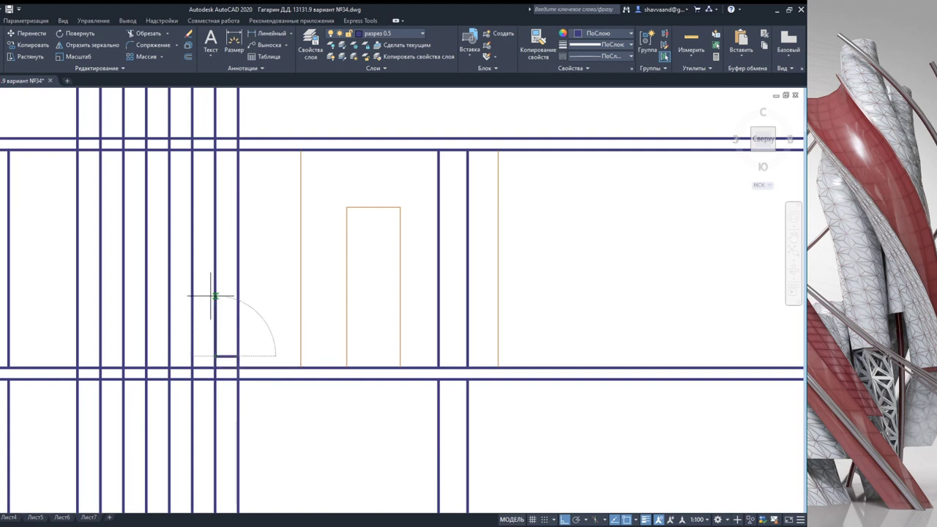
click(192, 344)
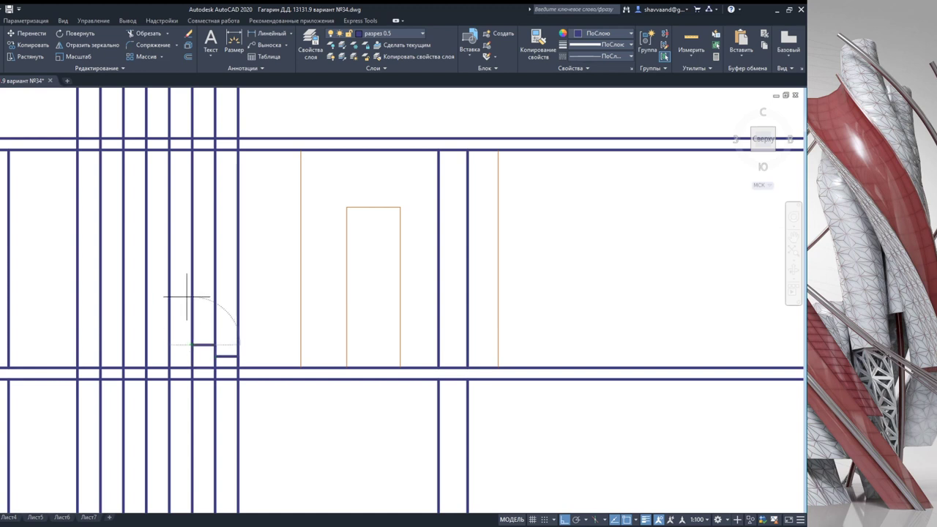
click(169, 333)
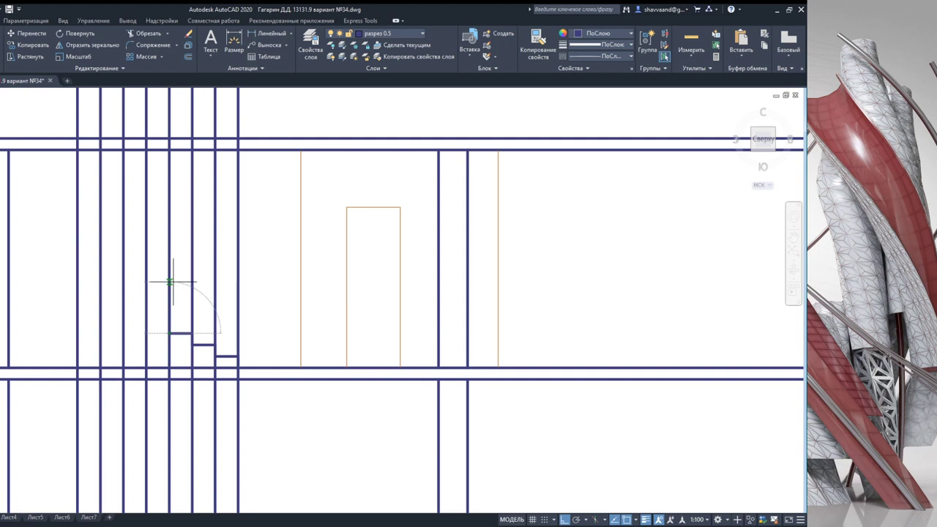
click(169, 322)
click(146, 322)
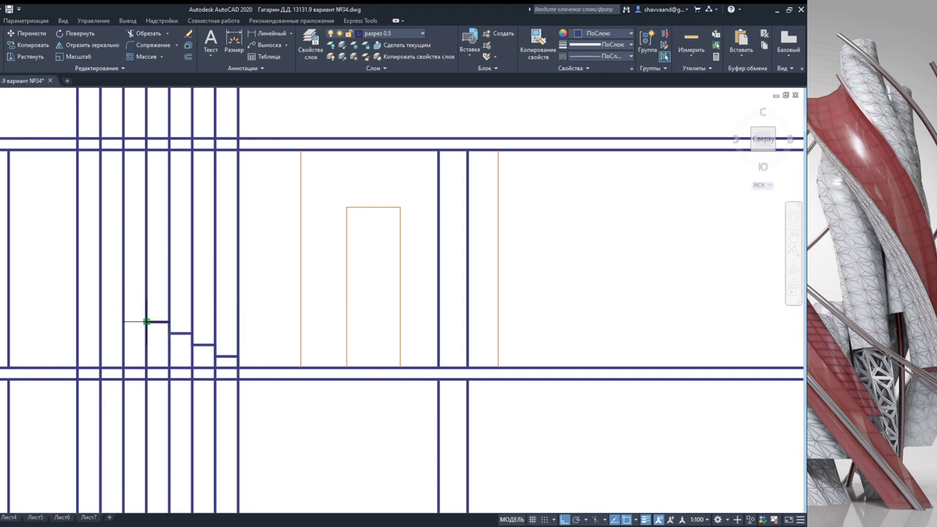
click(146, 311)
Step: Continue the stepped profile up to the top riser and run the landing to the left wall
click(123, 310)
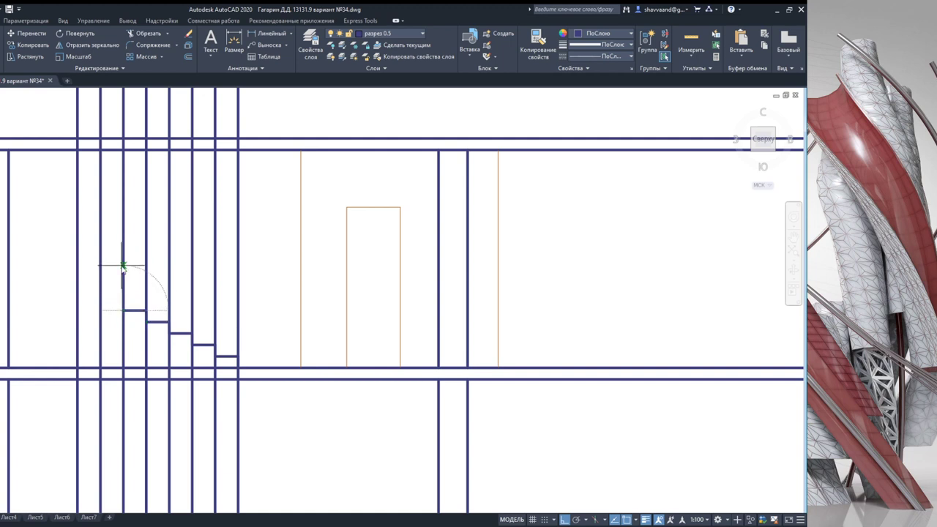
click(123, 299)
click(100, 299)
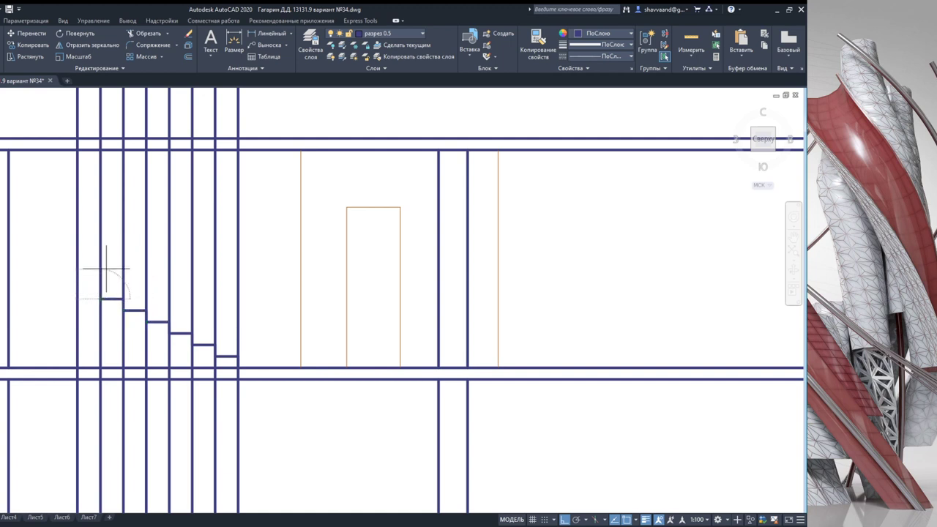
click(101, 287)
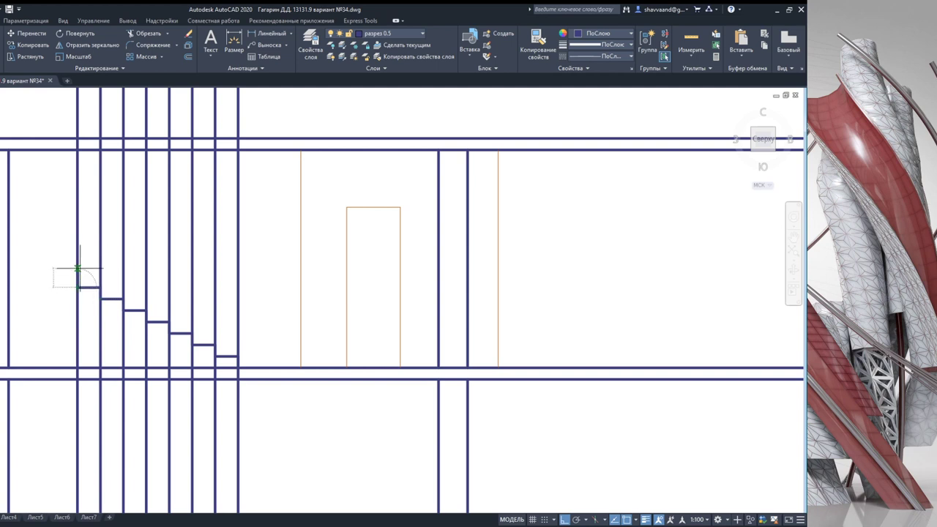
click(77, 275)
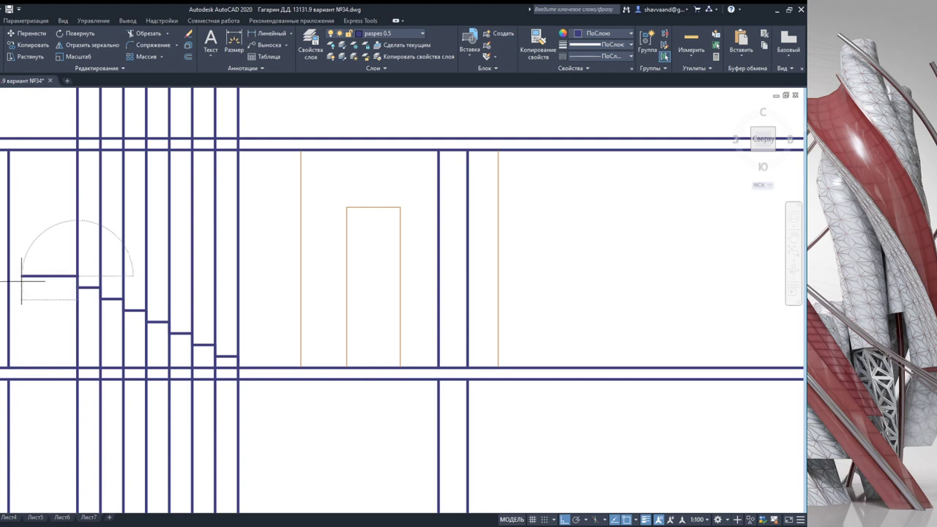
click(9, 275)
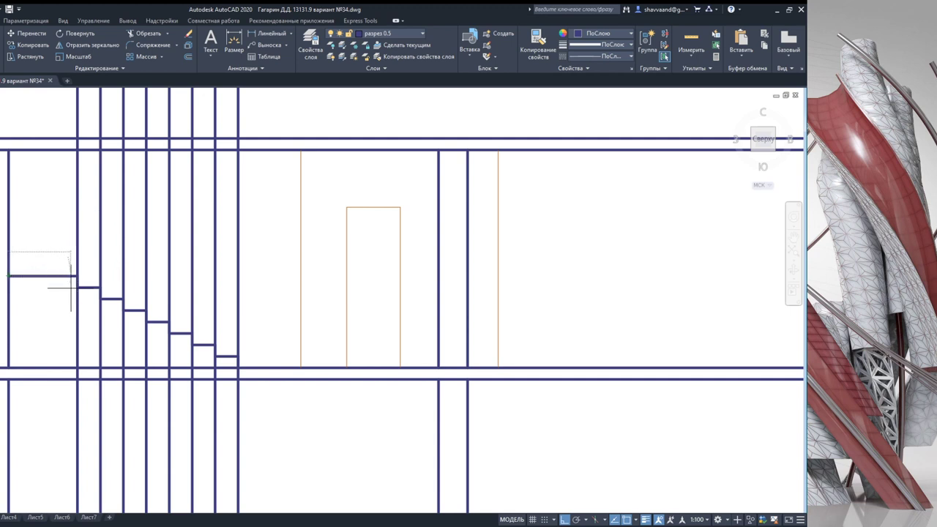
scroll(9, 290, up, 1)
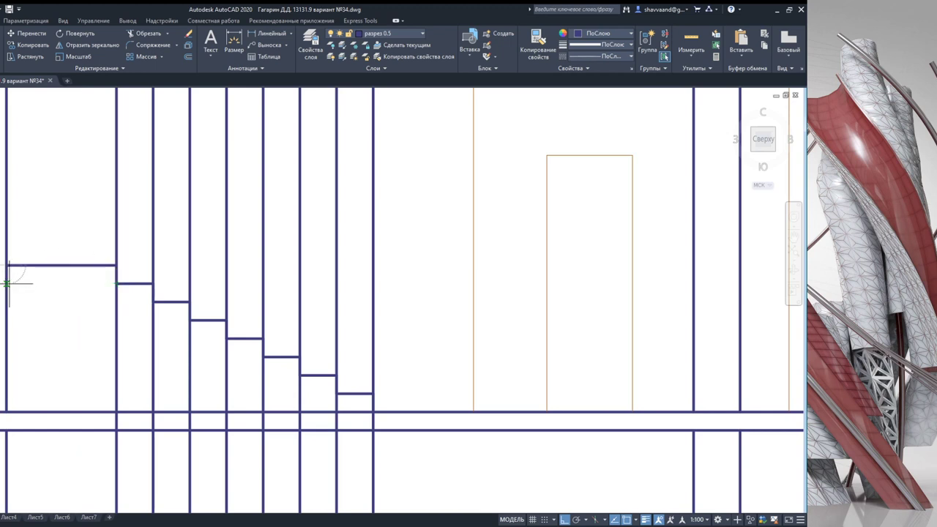
Step: Draw the landing's underside line from the left wall to the top step corner
click(44, 284)
click(115, 284)
scroll(130, 291, down, 2)
Step: Erase the leftover vertical projection lines with a crossing selection
click(297, 229)
click(107, 203)
key(Delete)
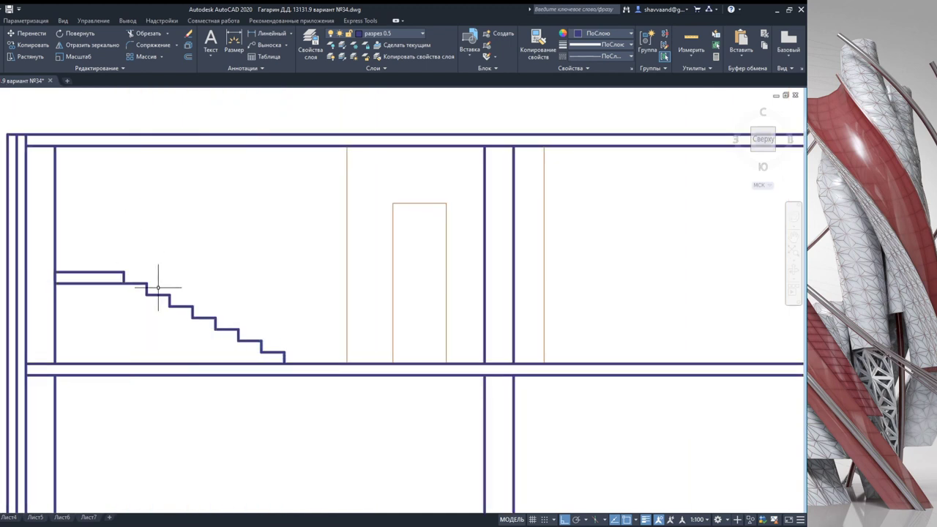
scroll(181, 311, up, 2)
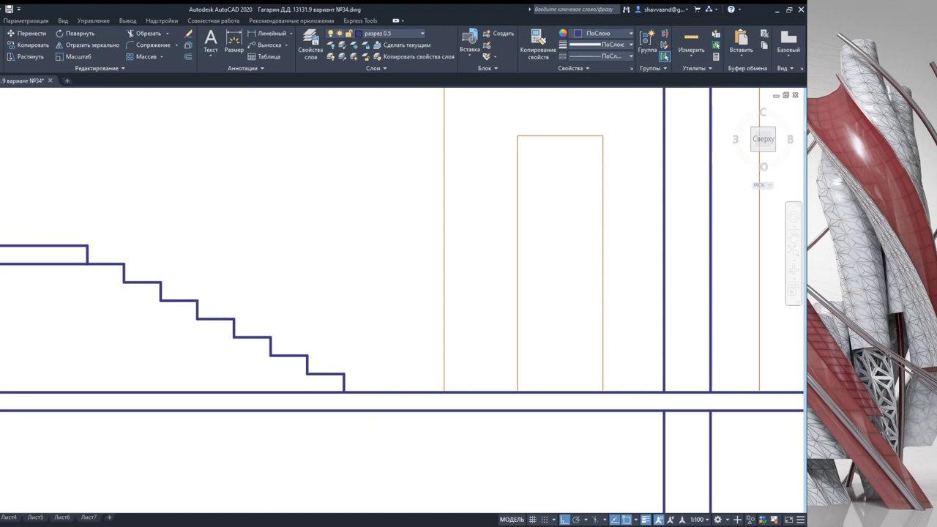
Step: Rotate the underside line about the stair corner so it slopes down beneath the flight
click(66, 264)
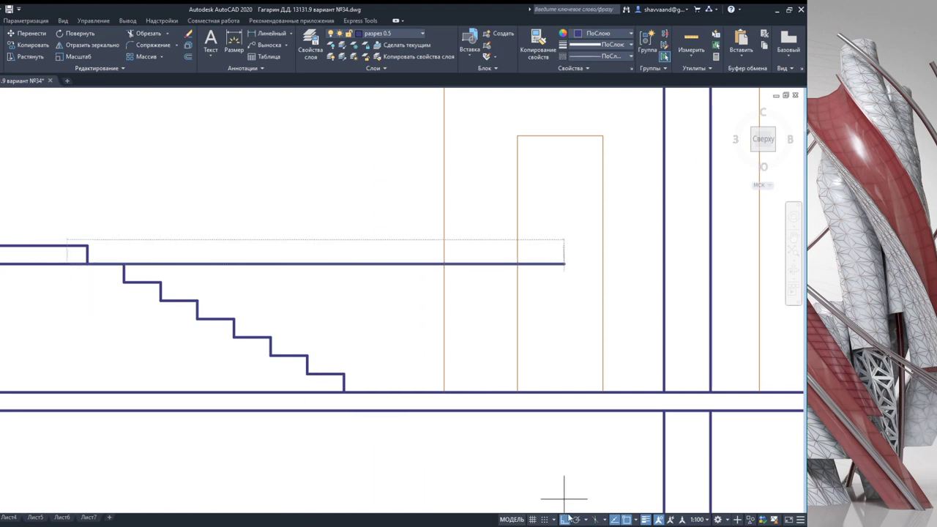
click(307, 392)
scroll(349, 375, down, 1)
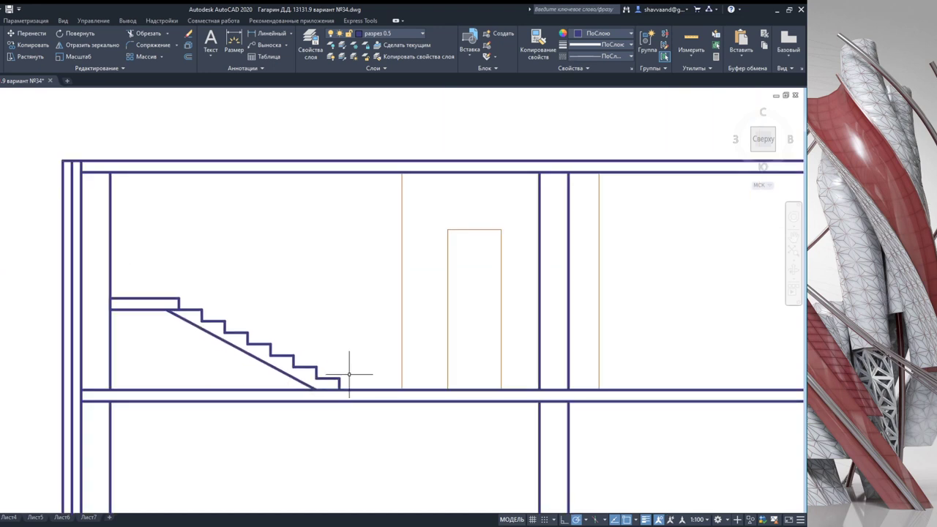
scroll(285, 356, up, 2)
scroll(132, 329, down, 2)
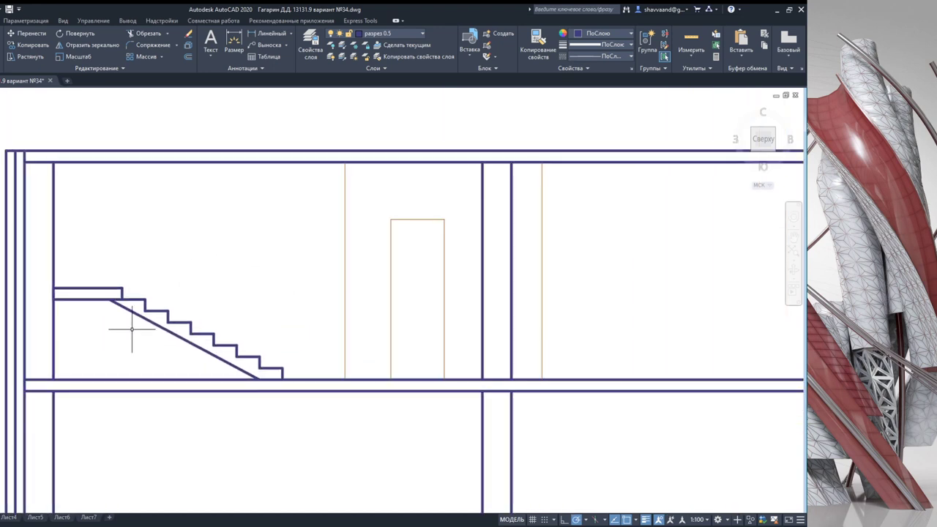
scroll(132, 329, down, 2)
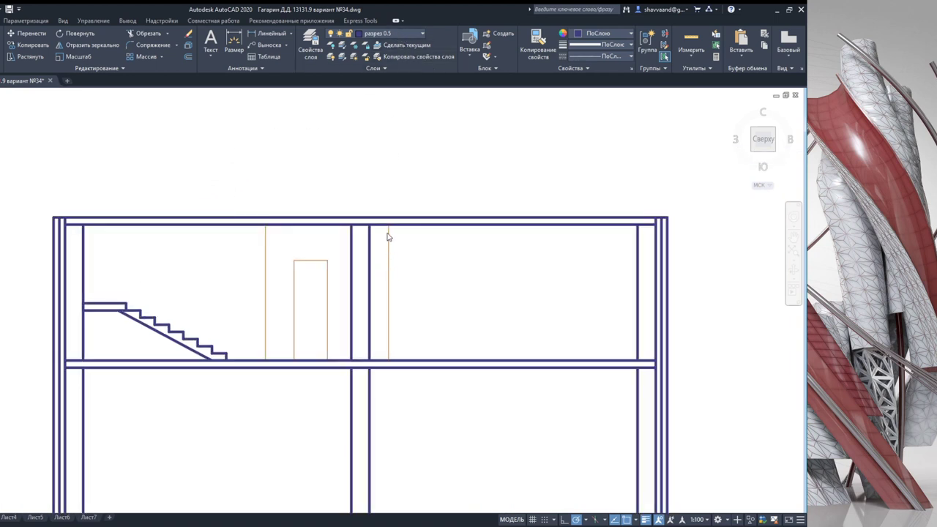
Step: Cancel the pending door block insertion
scroll(142, 383, down, 2)
scroll(198, 429, up, 2)
scroll(184, 401, up, 2)
scroll(183, 407, up, 2)
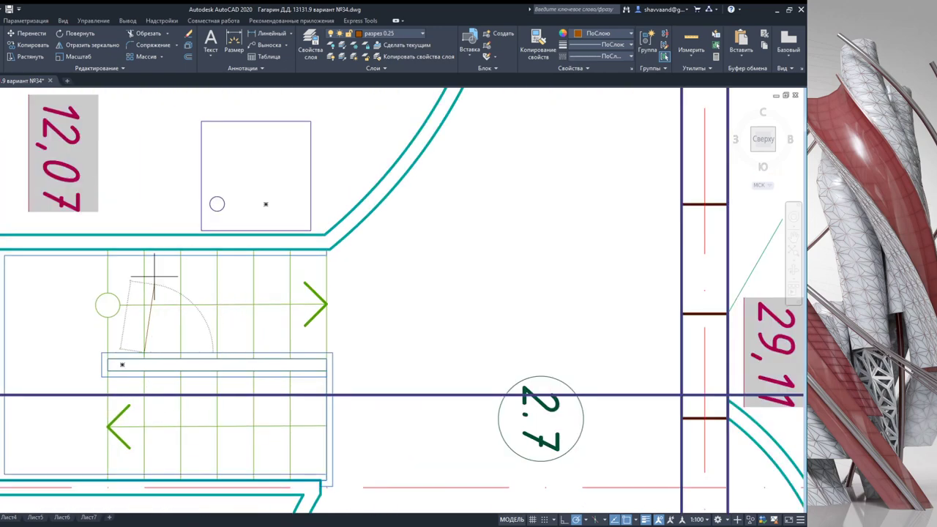
scroll(147, 279, down, 2)
scroll(148, 288, down, 2)
scroll(149, 288, up, 4)
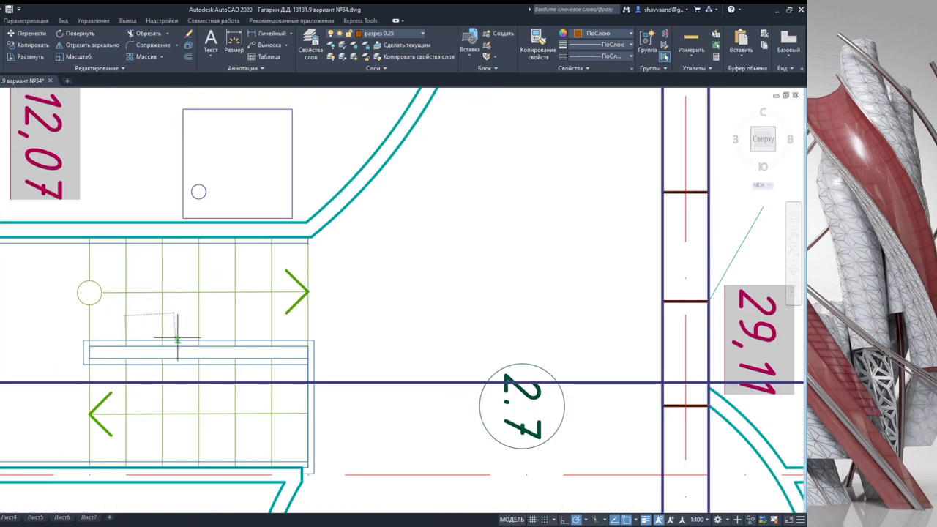
key(Escape)
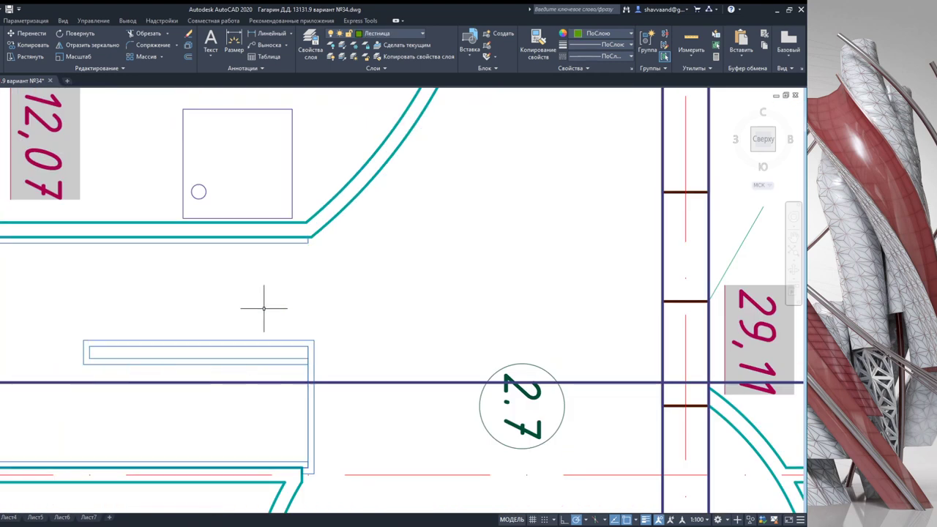
Step: Pan from the section down to the first-floor stair beside rooms 1.7 and 1.8
scroll(247, 358, down, 4)
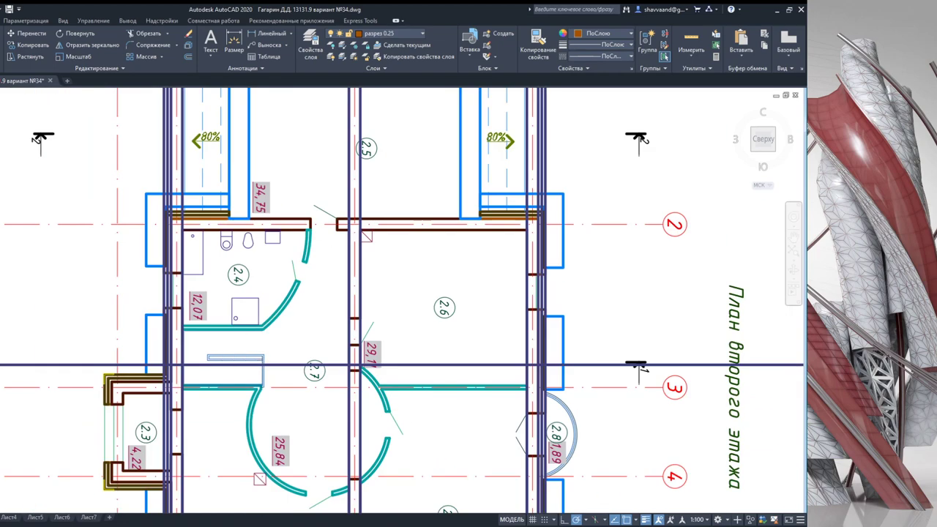
scroll(246, 361, up, 6)
scroll(230, 397, down, 4)
middle_drag(169, 505, 174, 279)
scroll(174, 279, down, 4)
middle_drag(169, 505, 162, 376)
scroll(229, 437, up, 4)
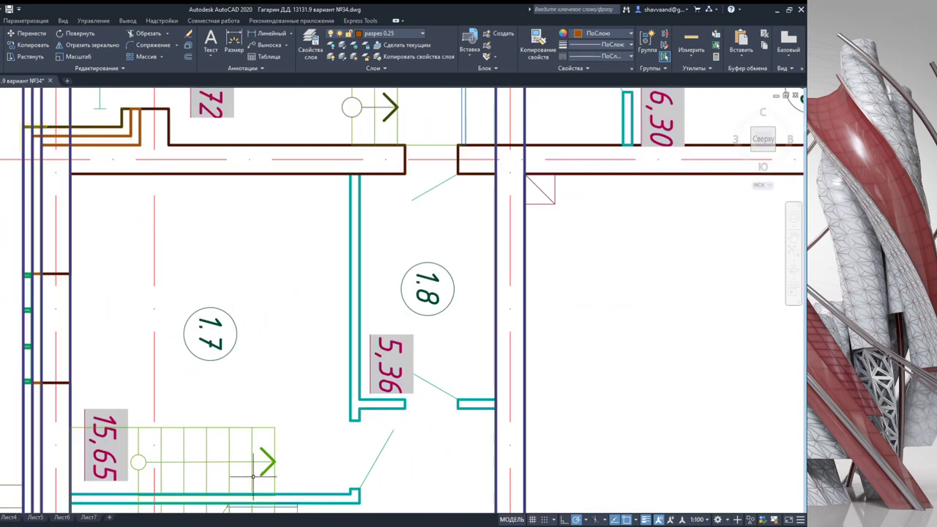
middle_drag(253, 482, 235, 348)
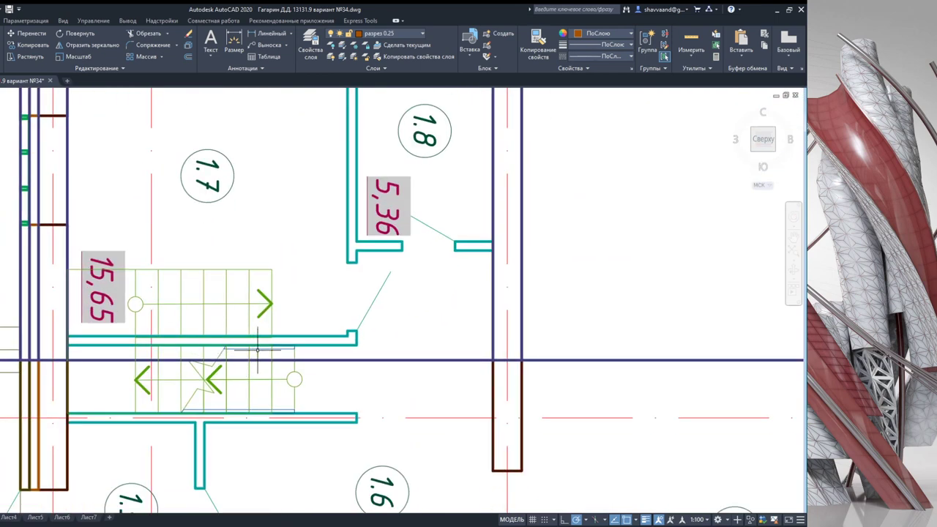
click(89, 329)
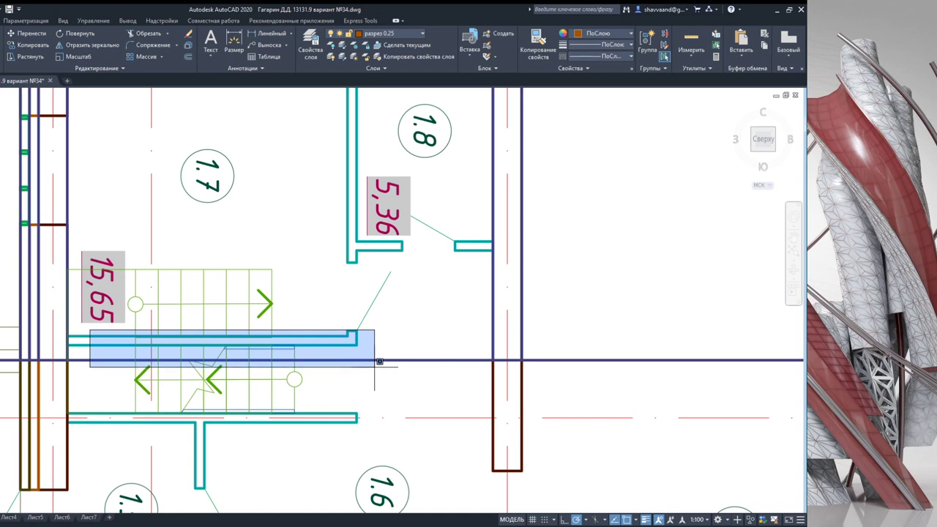
Step: Stretch the partition wall's end point down to the lower corner beside the stair
click(351, 337)
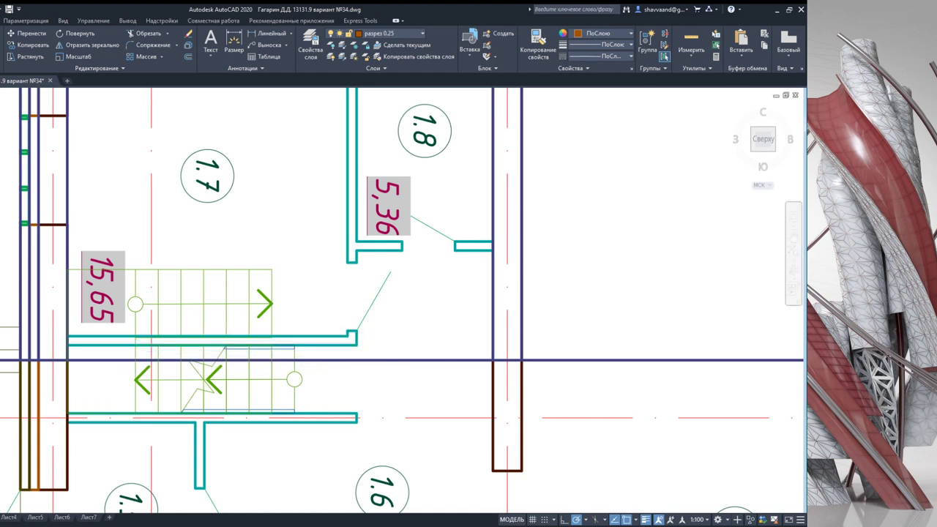
click(322, 340)
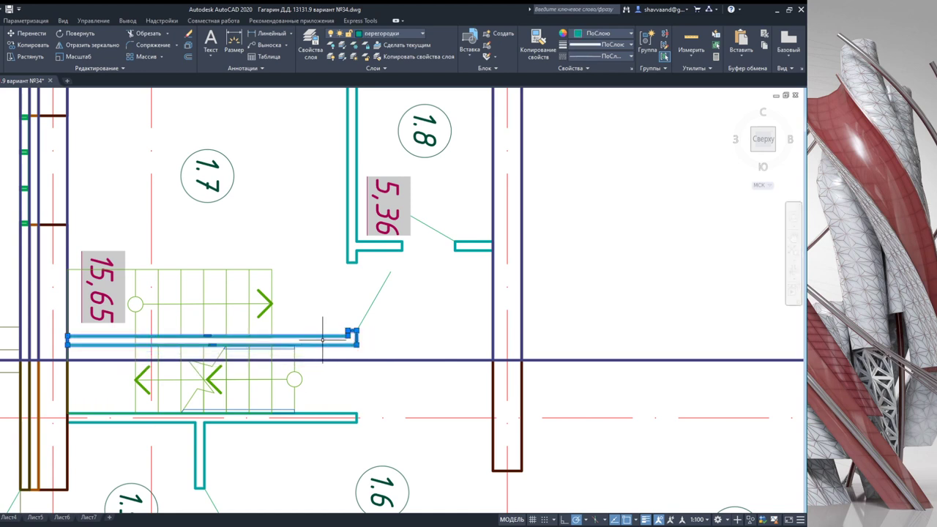
scroll(325, 338, up, 5)
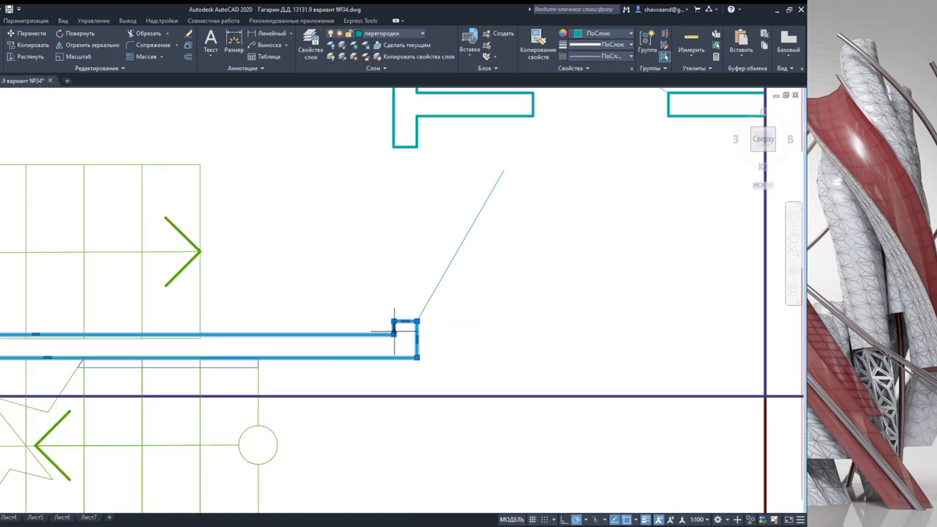
click(394, 334)
click(394, 358)
key(Escape)
Step: Delete the partition wall lines except the small post, then make перегородки the current layer
click(371, 363)
click(340, 332)
key(Escape)
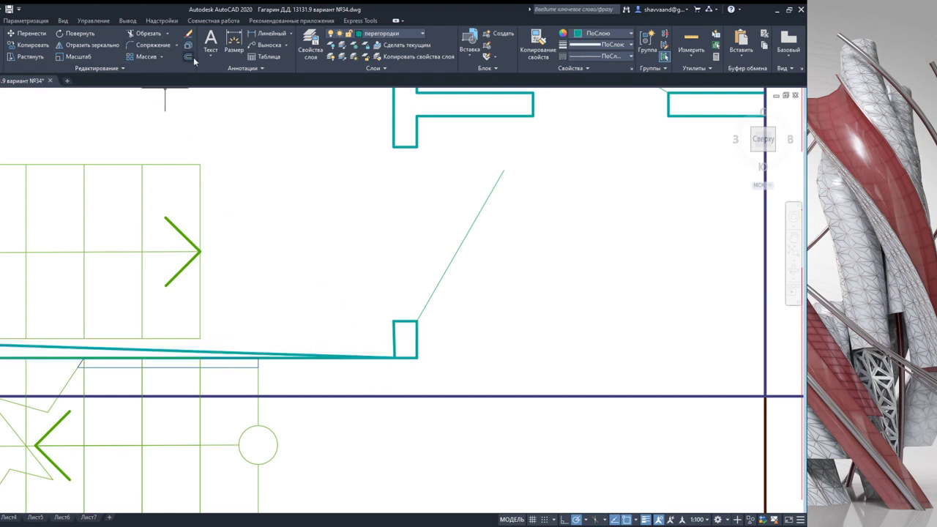
click(351, 356)
key(Delete)
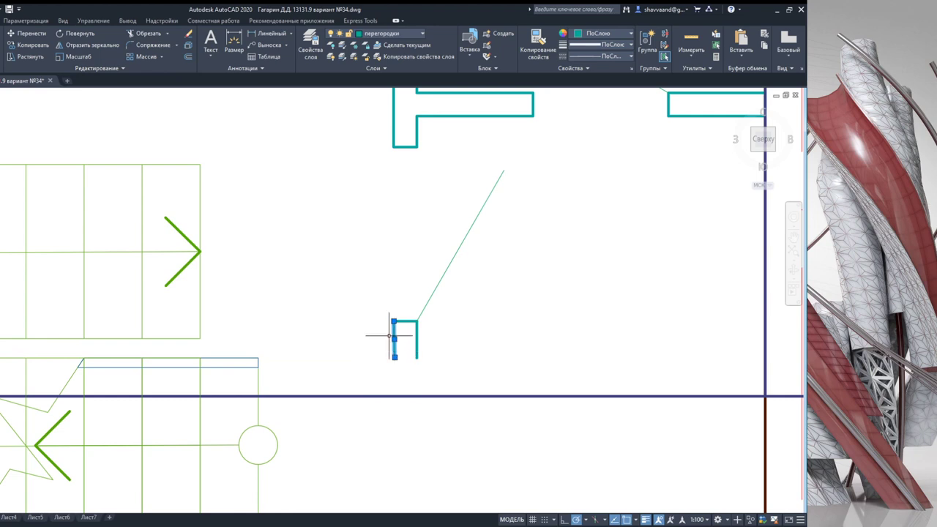
click(384, 49)
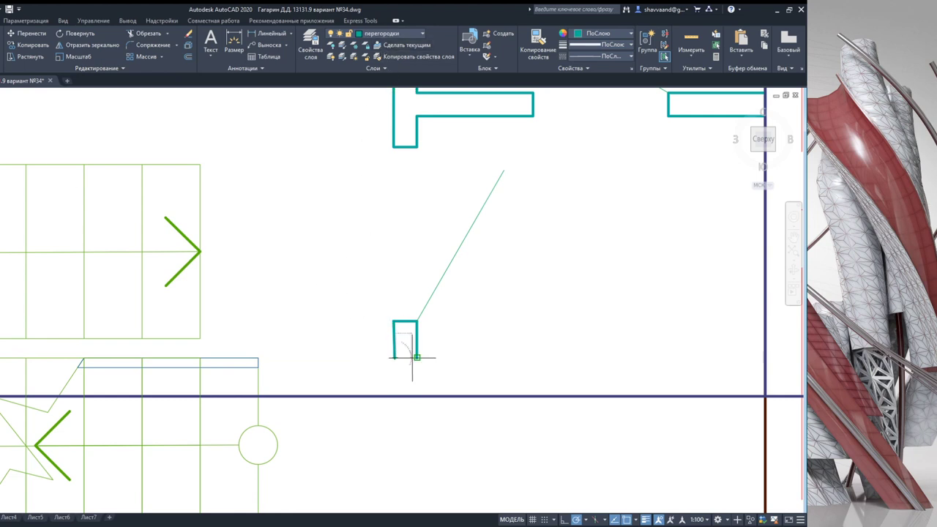
scroll(423, 344, down, 4)
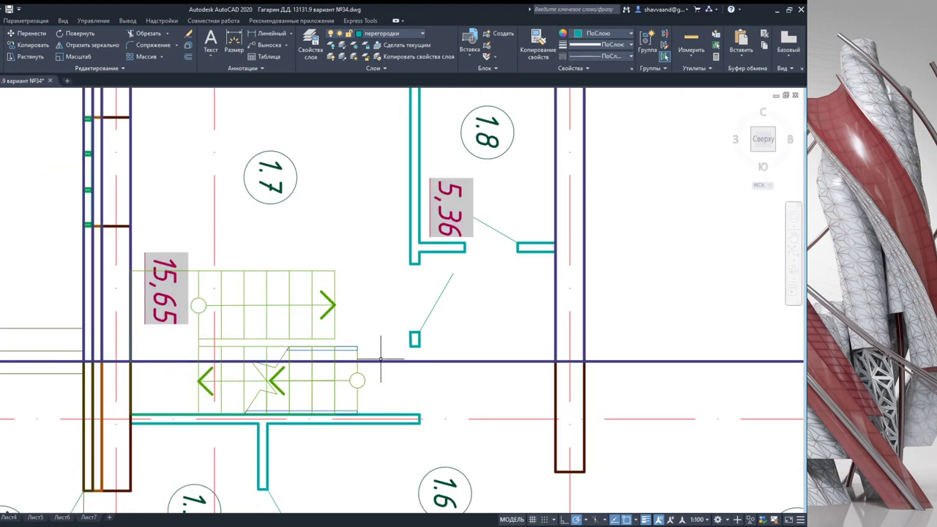
Step: Zoom in on the first-floor stair and select its new vertical projection line
scroll(419, 356, up, 6)
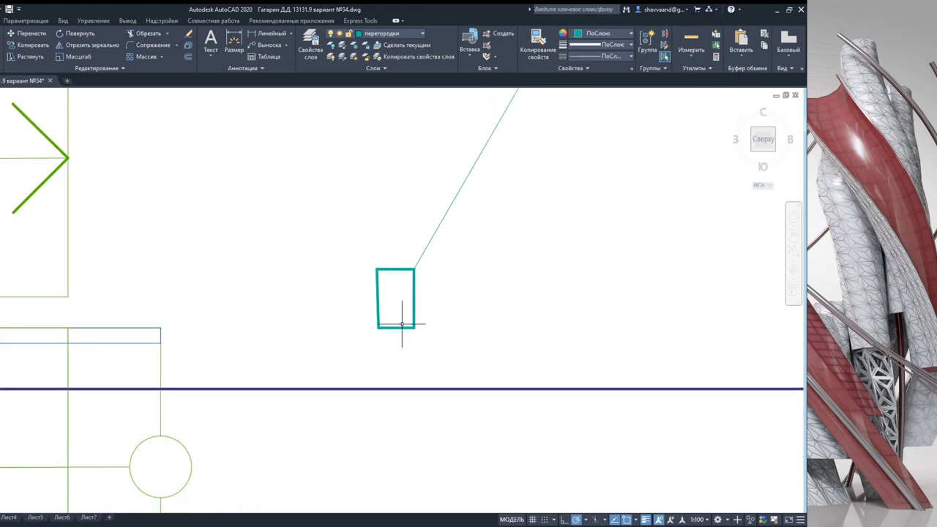
scroll(400, 323, down, 2)
scroll(392, 328, down, 2)
scroll(379, 326, down, 2)
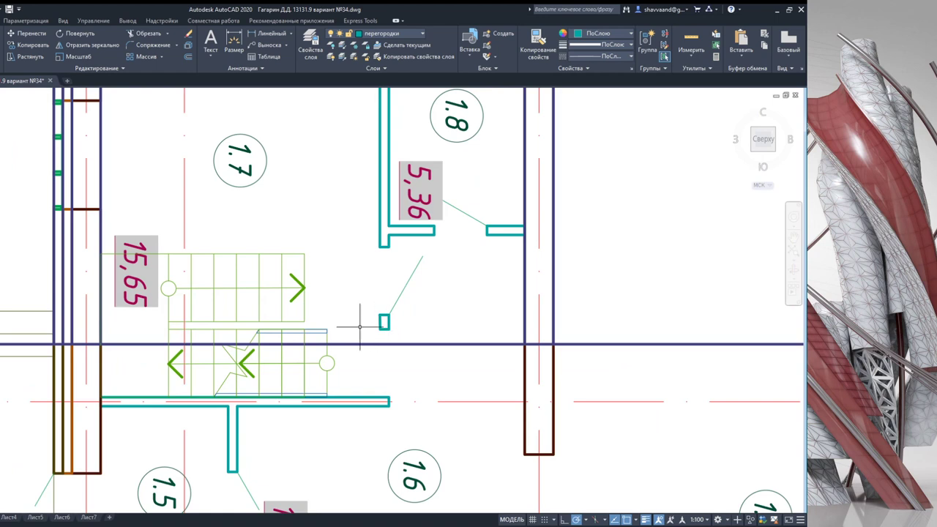
scroll(245, 326, up, 2)
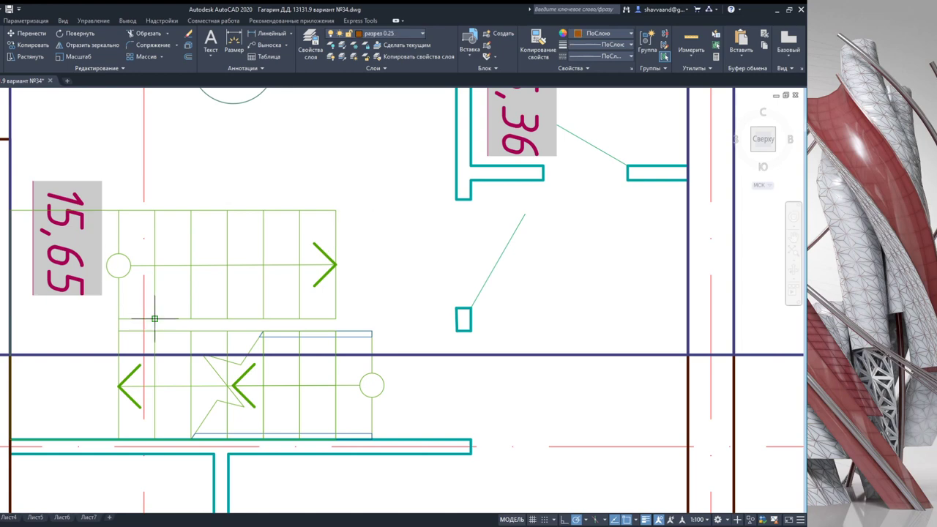
scroll(153, 318, down, 3)
scroll(153, 308, down, 5)
scroll(154, 278, down, 2)
scroll(153, 275, up, 4)
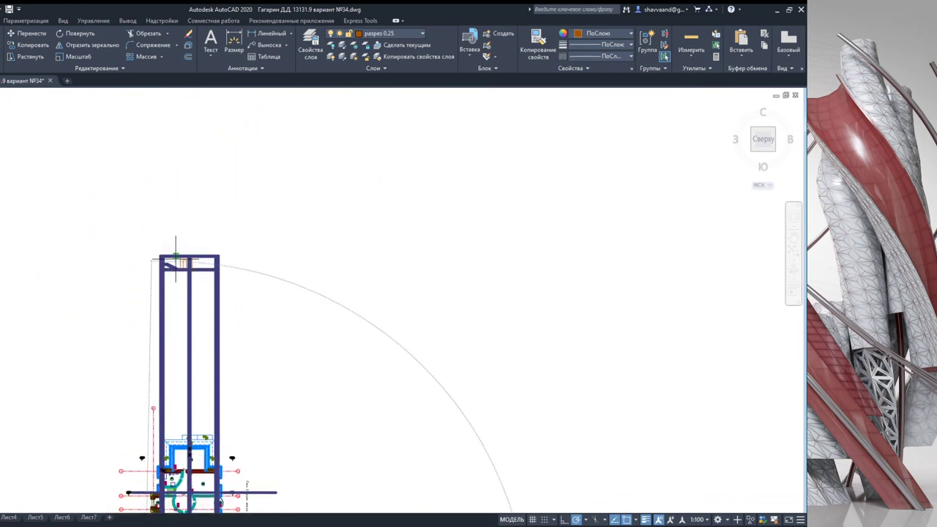
scroll(161, 212, up, 4)
scroll(139, 256, down, 3)
scroll(575, 282, up, 5)
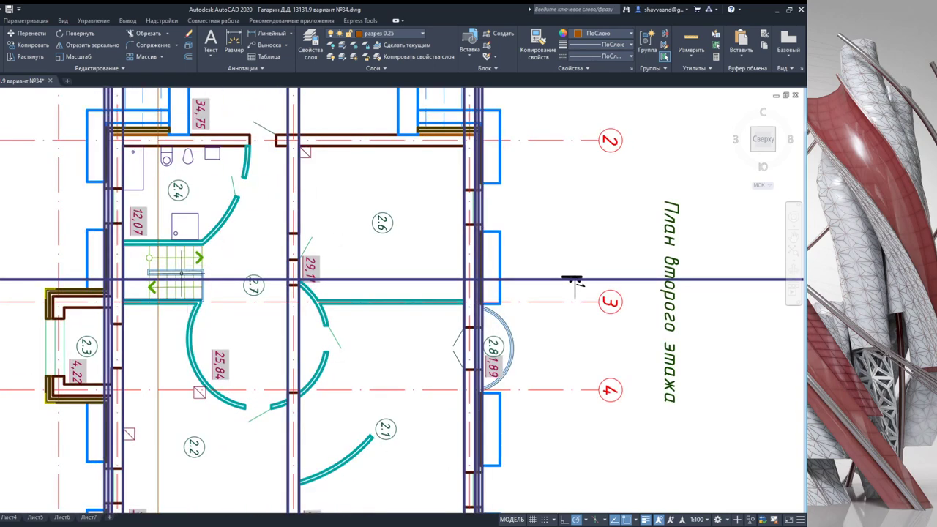
scroll(197, 337, down, 3)
scroll(446, 307, up, 4)
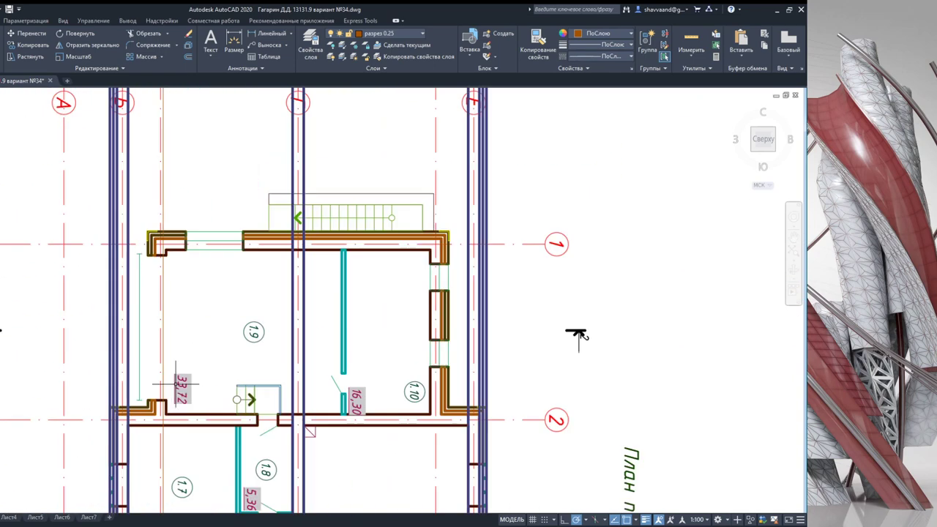
scroll(176, 311, up, 5)
click(179, 288)
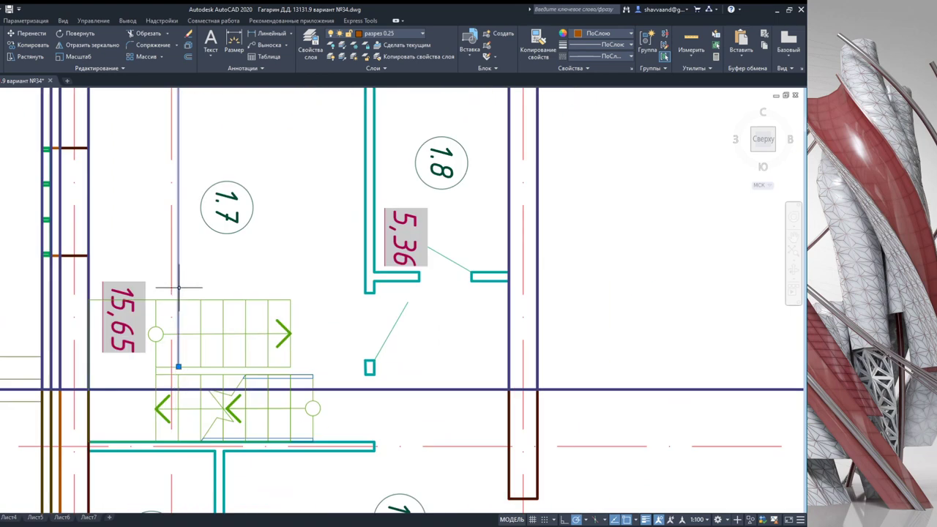
Step: Copy the projection line to the five remaining tread edges of the first-floor stair
click(28, 47)
click(177, 366)
click(201, 366)
click(223, 366)
click(245, 367)
click(268, 366)
click(290, 366)
key(Escape)
scroll(246, 257, down, 5)
scroll(246, 256, up, 2)
scroll(246, 256, up, 2)
scroll(246, 256, up, 2)
scroll(247, 256, up, 5)
scroll(241, 251, up, 1)
scroll(202, 272, up, 4)
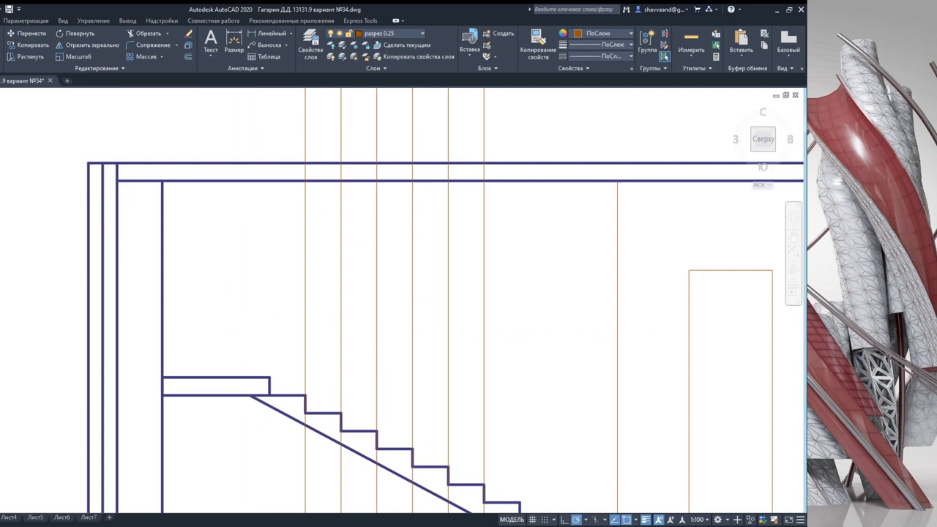
Step: Draw the first two risers and treads of the upper flight as a polyline from the landing corner
scroll(313, 388, up, 2)
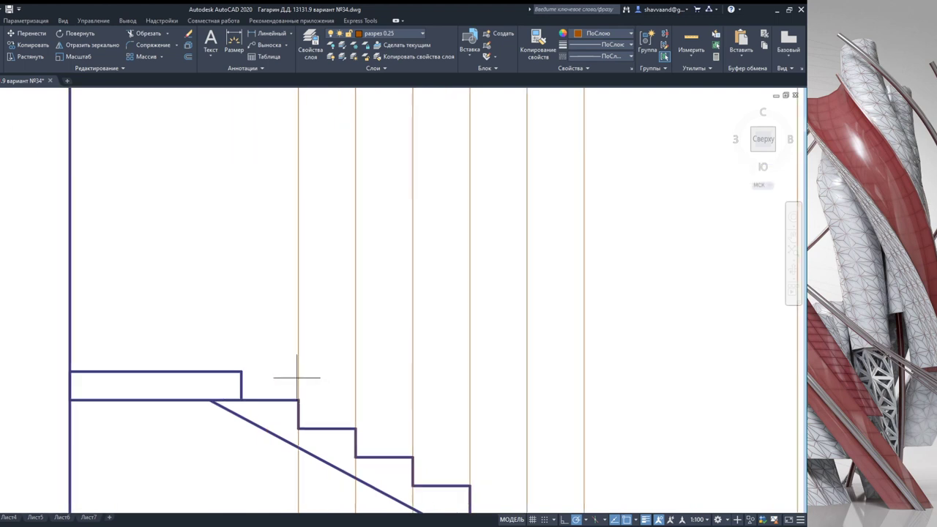
click(241, 372)
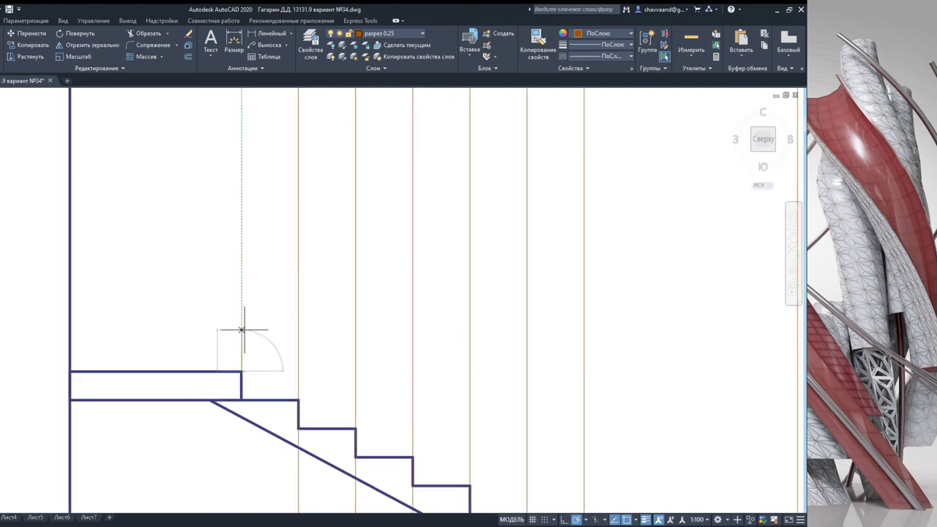
click(241, 342)
click(298, 342)
click(298, 314)
click(356, 315)
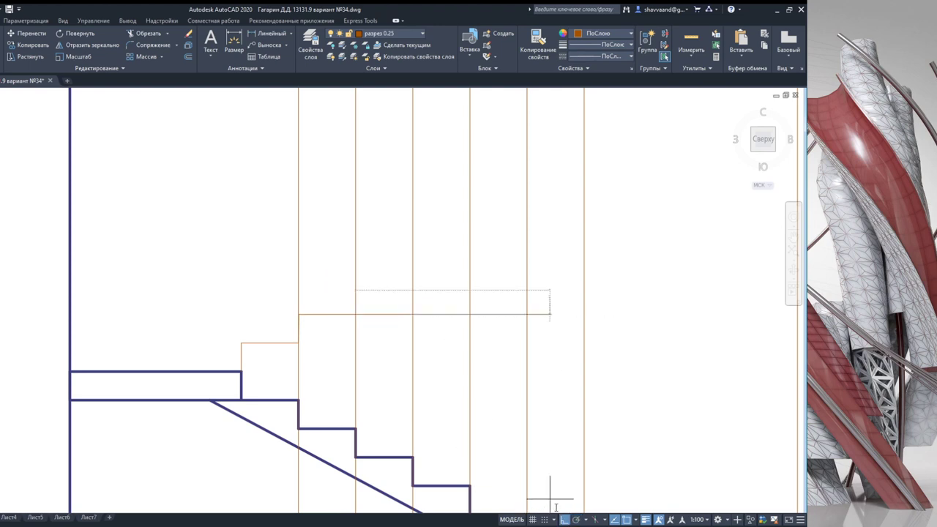
scroll(297, 330, up, 6)
scroll(322, 307, down, 2)
key(Escape)
Step: Erase the stray horizontal step lines and the short leftover vertical line around the steps
click(316, 273)
scroll(314, 286, up, 2)
key(Delete)
scroll(316, 287, up, 2)
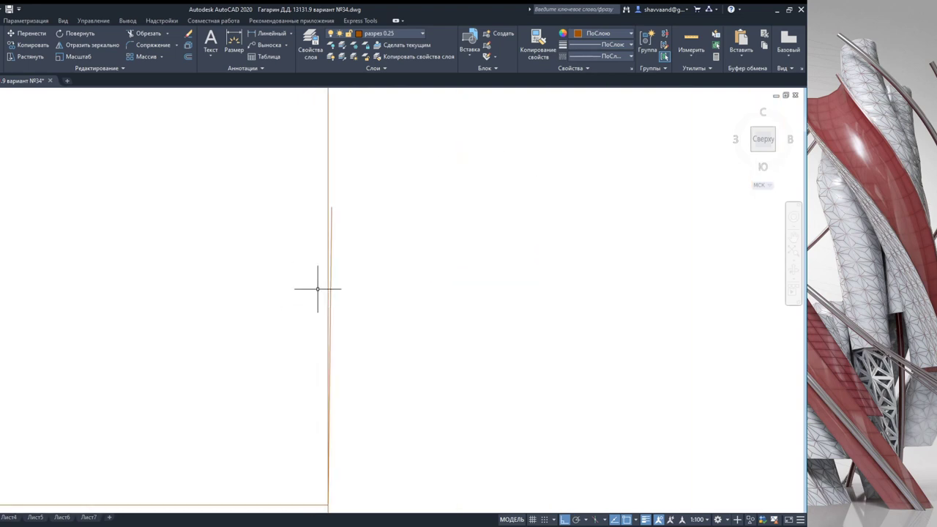
scroll(335, 252, down, 2)
middle_drag(298, 376, 316, 339)
click(311, 345)
key(Delete)
drag(176, 371, 64, 318)
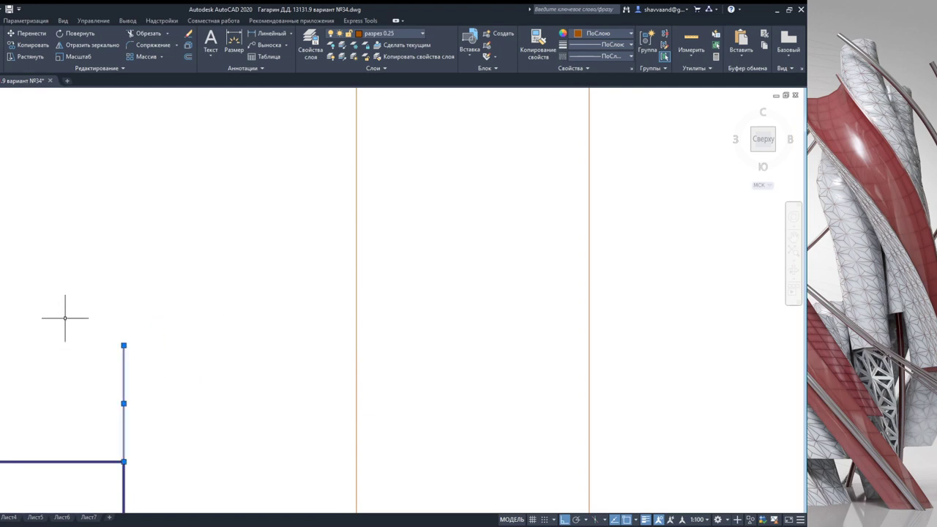
key(Escape)
click(123, 363)
key(Delete)
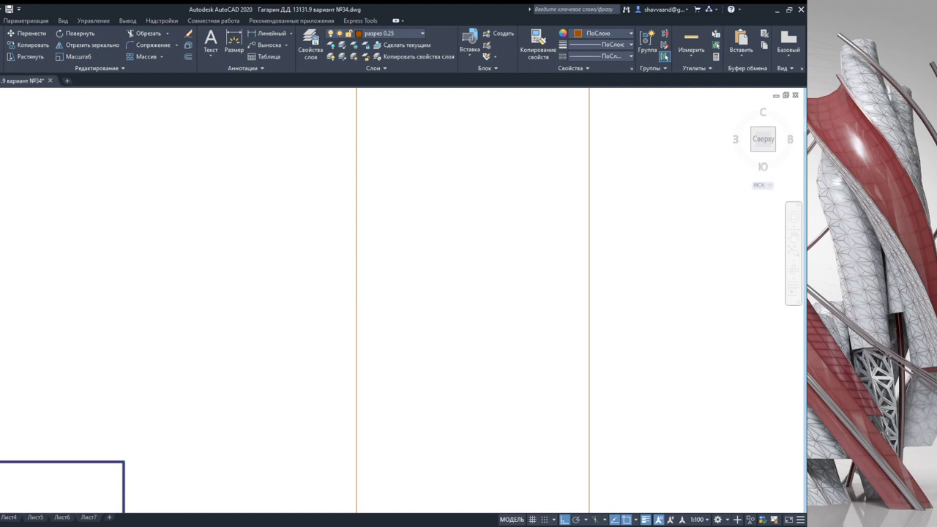
Step: Continue the stepped profile with further risers and treads up toward the upper floor
key(ctrl+z)
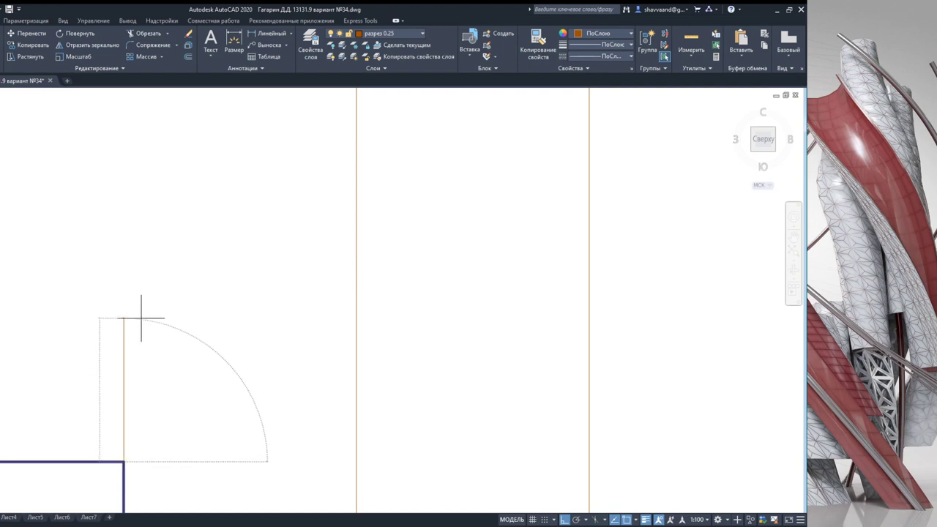
drag(141, 319, 352, 247)
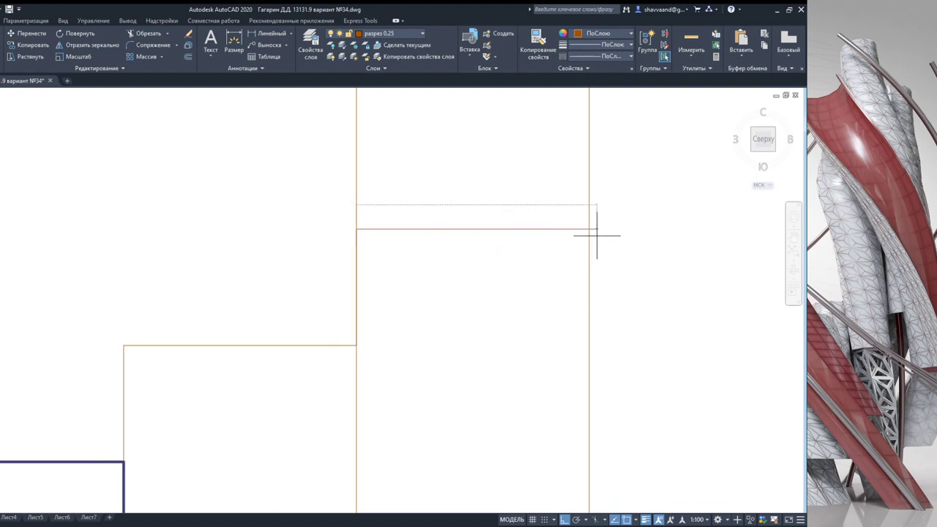
scroll(555, 249, down, 3)
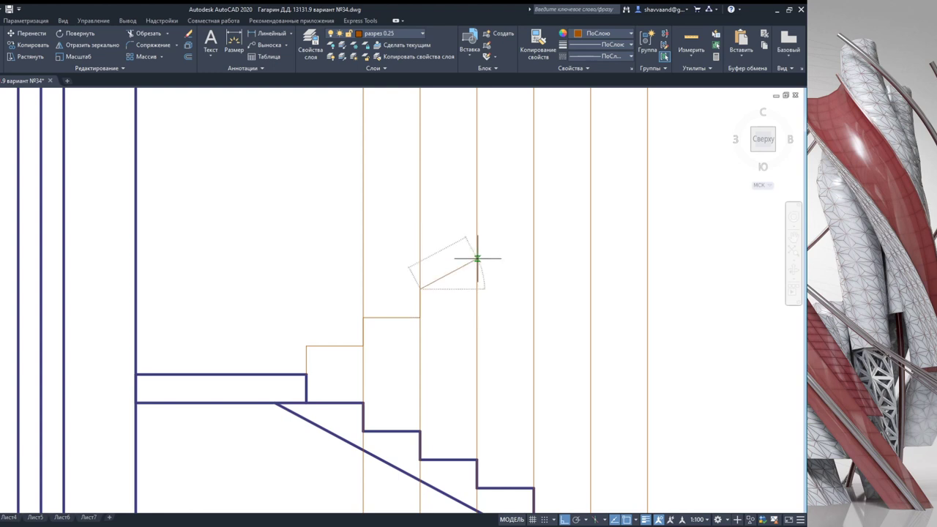
click(477, 289)
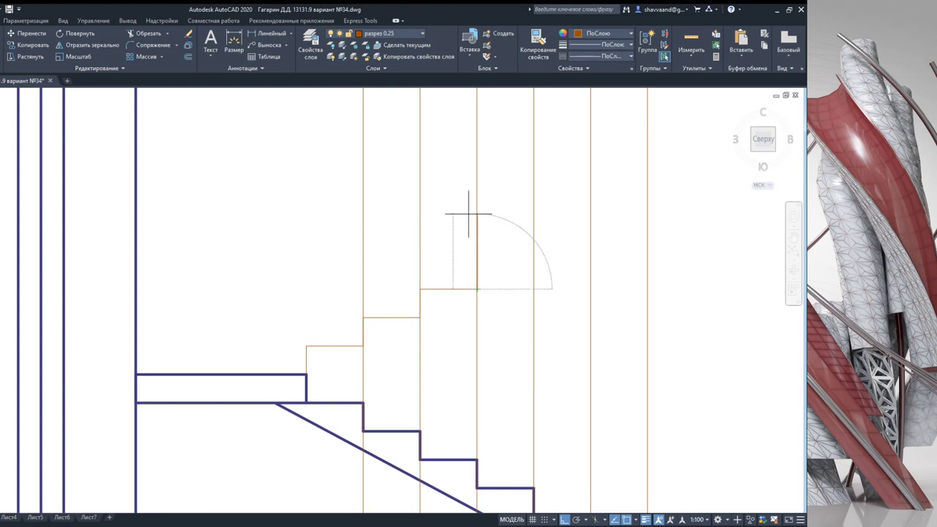
click(476, 260)
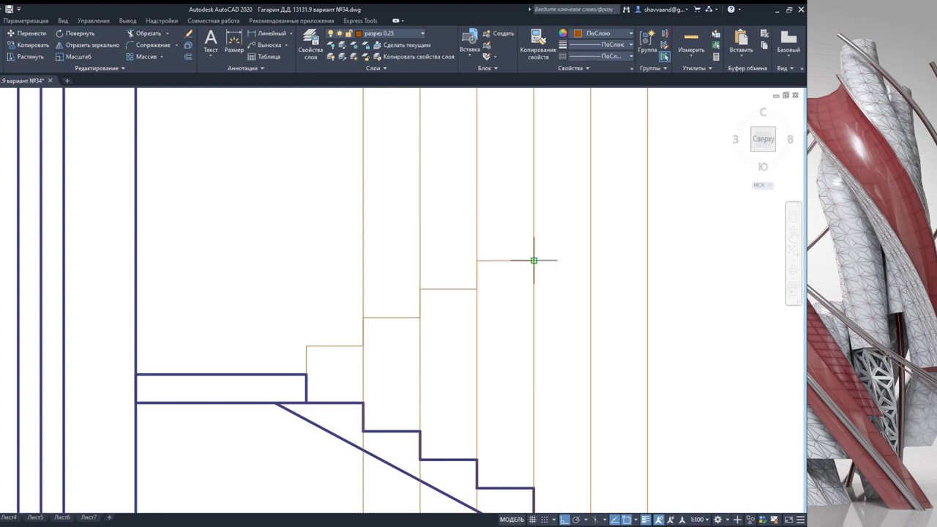
middle_drag(535, 262, 417, 348)
click(416, 348)
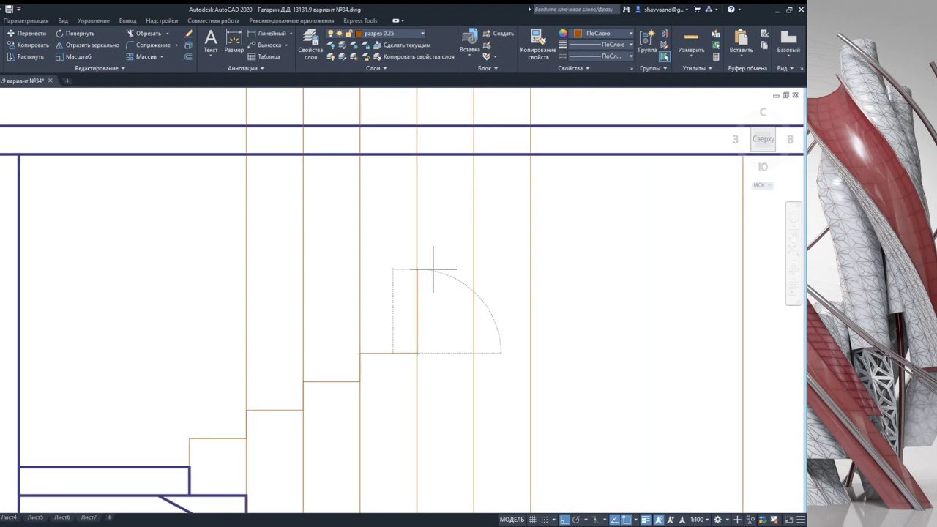
click(473, 325)
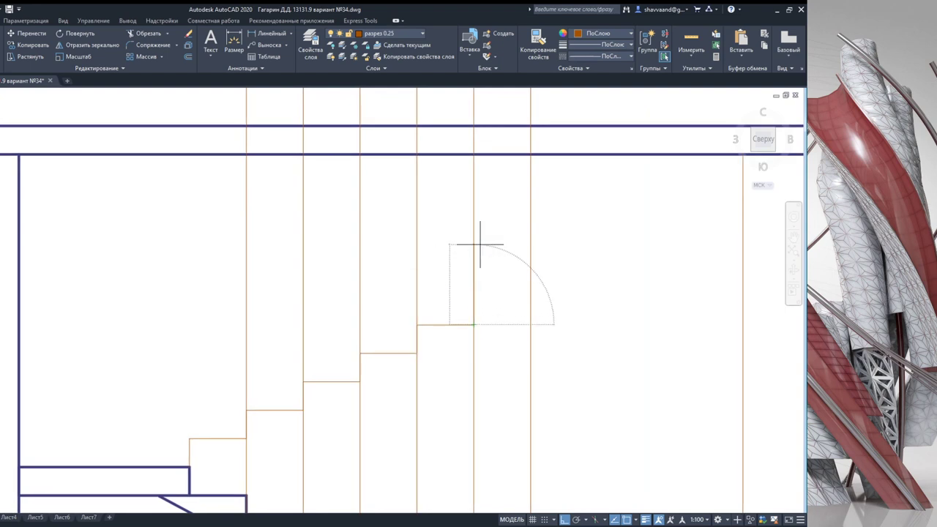
click(530, 296)
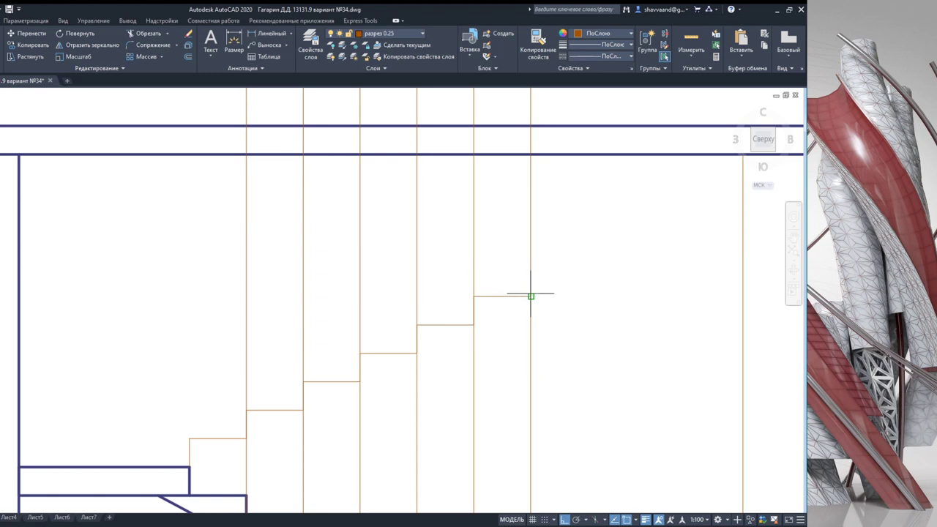
scroll(560, 298, down, 3)
scroll(561, 295, down, 2)
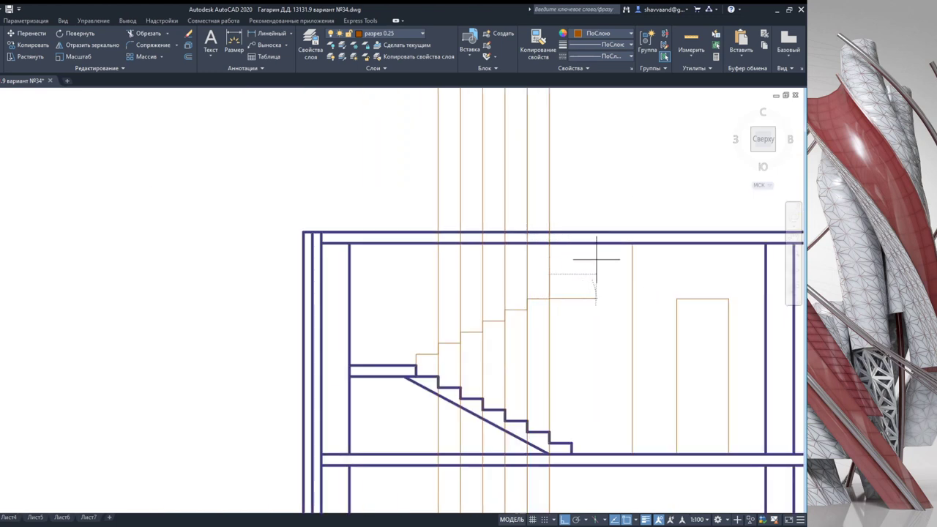
Step: Erase the upper stepped stair polyline with a selection window
key(Escape)
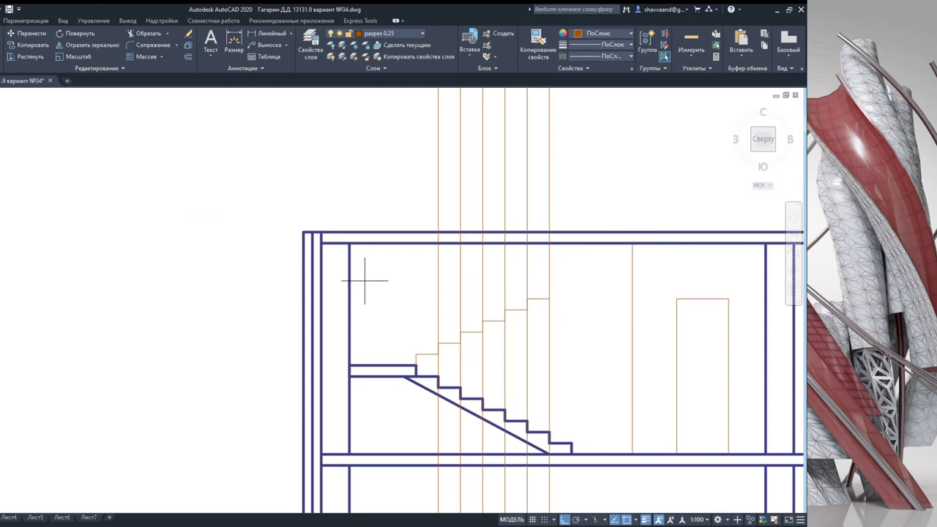
click(365, 281)
click(568, 370)
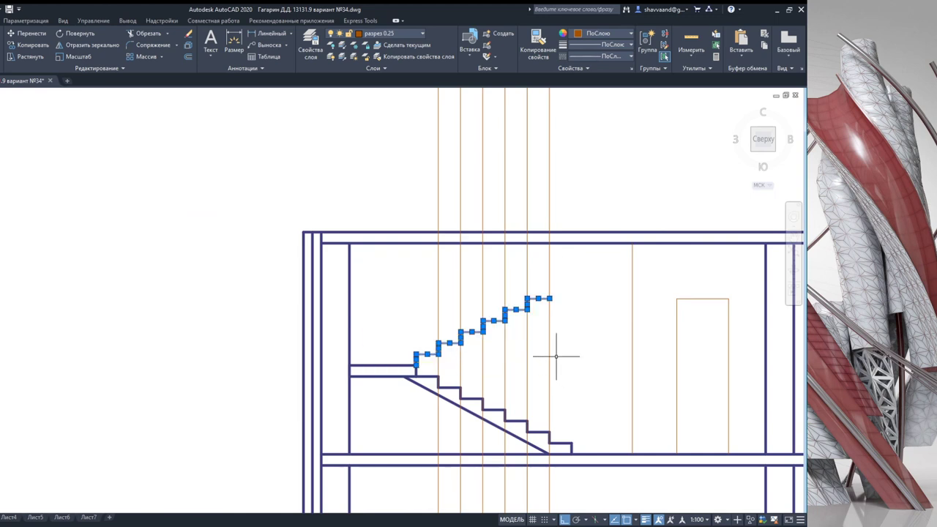
key(Delete)
Step: Erase the lower stair flight together with the landing and its sloping underside
click(340, 339)
click(565, 450)
key(Delete)
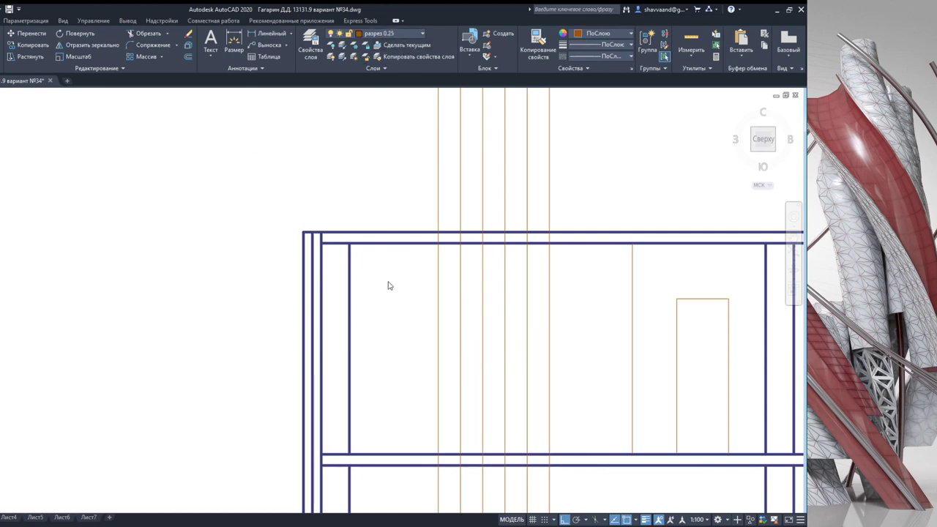
scroll(271, 450, down, 3)
Step: Bring the floor plans into view and try selecting the stair lines on the plan
middle_drag(272, 449, 342, 262)
scroll(341, 261, down, 3)
scroll(349, 367, down, 2)
scroll(336, 394, up, 4)
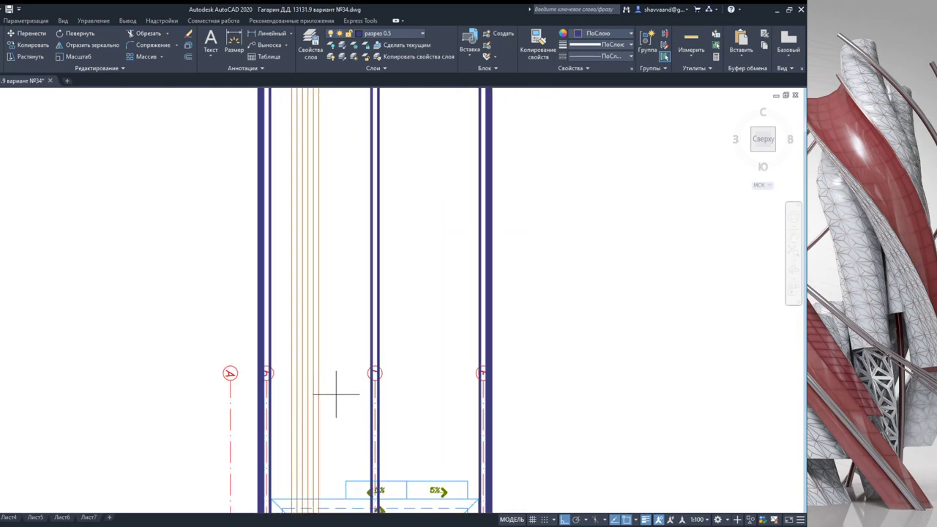
scroll(365, 350, down, 3)
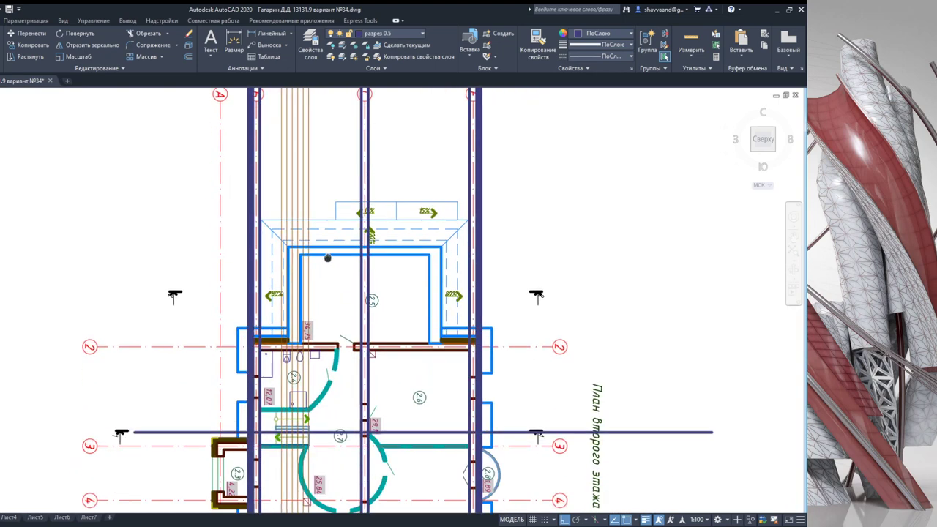
middle_drag(366, 350, 332, 214)
scroll(332, 214, down, 1)
scroll(333, 405, up, 4)
scroll(339, 329, up, 2)
scroll(319, 336, down, 2)
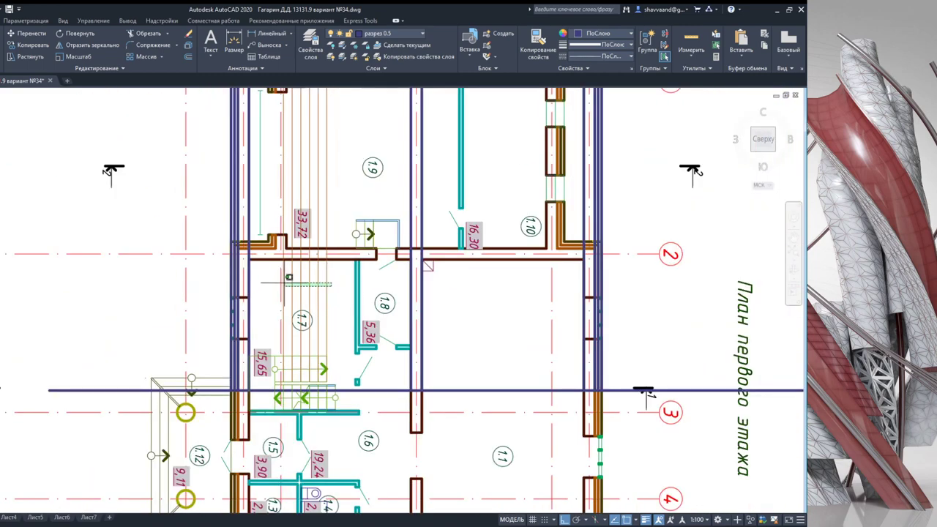
click(311, 287)
key(Escape)
Step: Copy vertical projection lines onto the tread edges of the first-floor stair beside room 1.7
scroll(297, 411, up, 4)
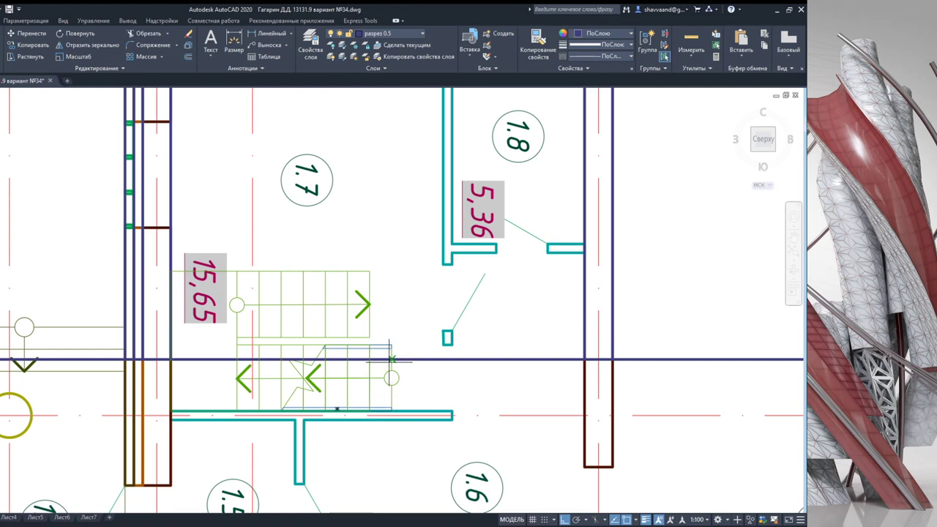
scroll(446, 334, down, 6)
scroll(326, 320, down, 2)
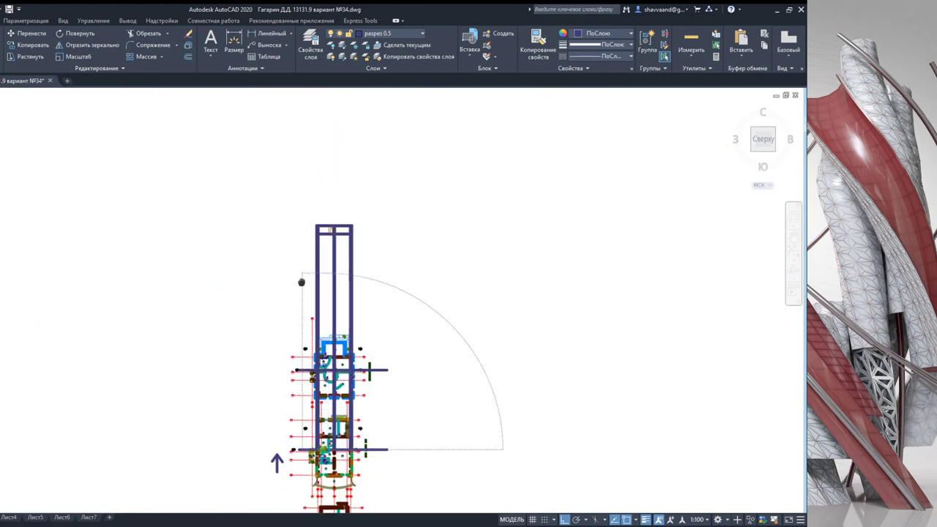
middle_drag(322, 484, 279, 315)
scroll(280, 347, up, 5)
scroll(282, 414, down, 5)
scroll(271, 214, up, 3)
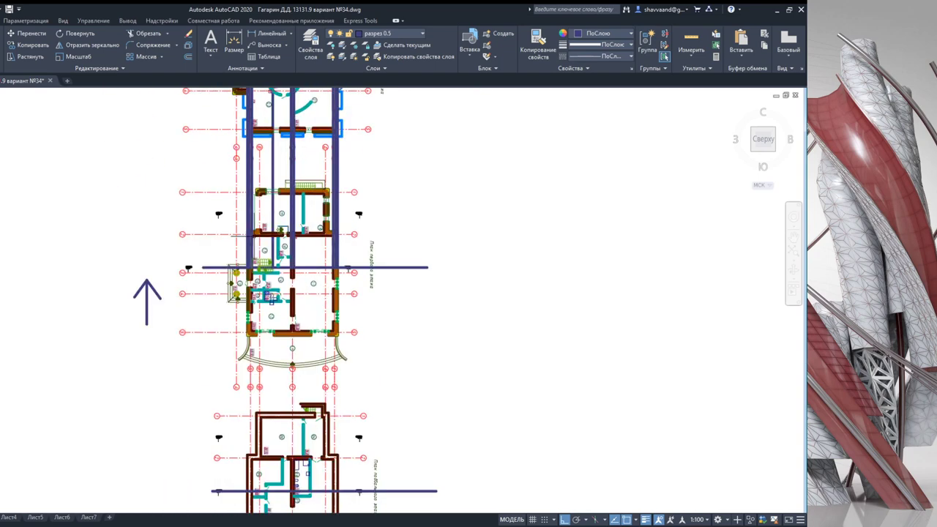
scroll(285, 252, up, 2)
scroll(272, 282, up, 3)
middle_drag(272, 272, 228, 153)
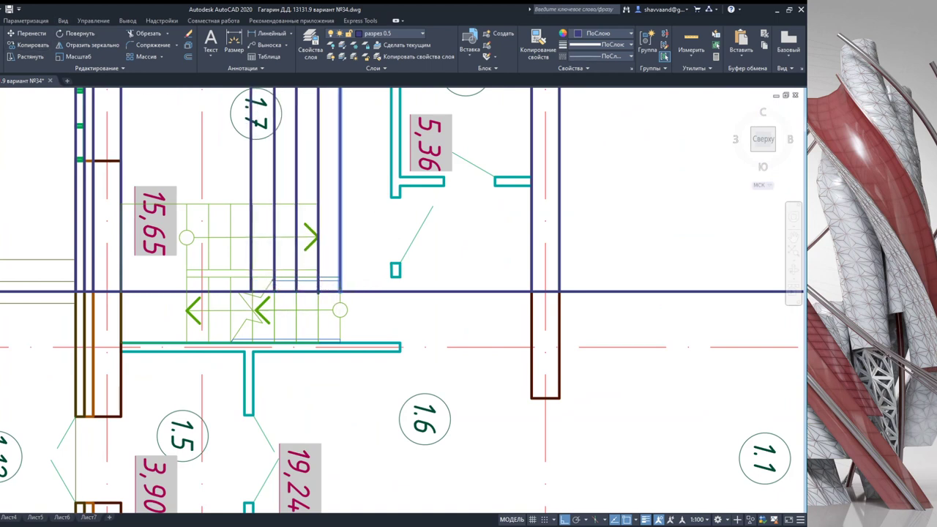
click(186, 261)
key(Escape)
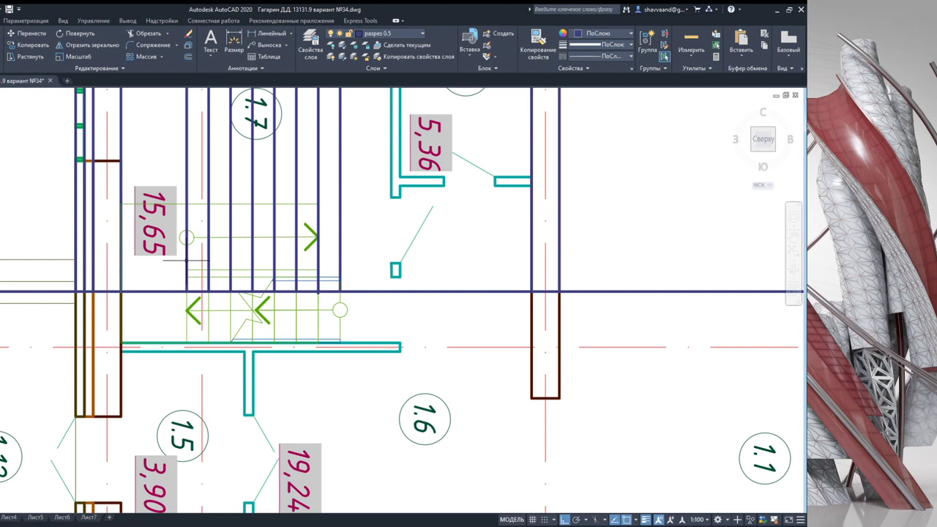
Step: Zoom in on the building section and start the first step line at the slab corner
scroll(303, 237, down, 3)
middle_drag(308, 110, 318, 450)
scroll(270, 308, up, 3)
scroll(267, 310, up, 2)
scroll(263, 311, up, 3)
scroll(262, 313, up, 2)
scroll(261, 316, up, 2)
scroll(258, 316, up, 3)
scroll(251, 317, up, 1)
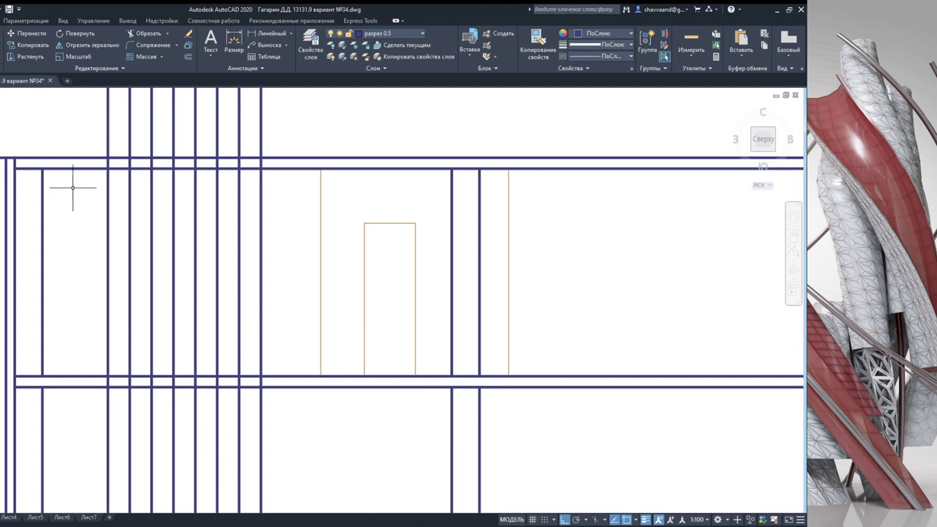
click(260, 376)
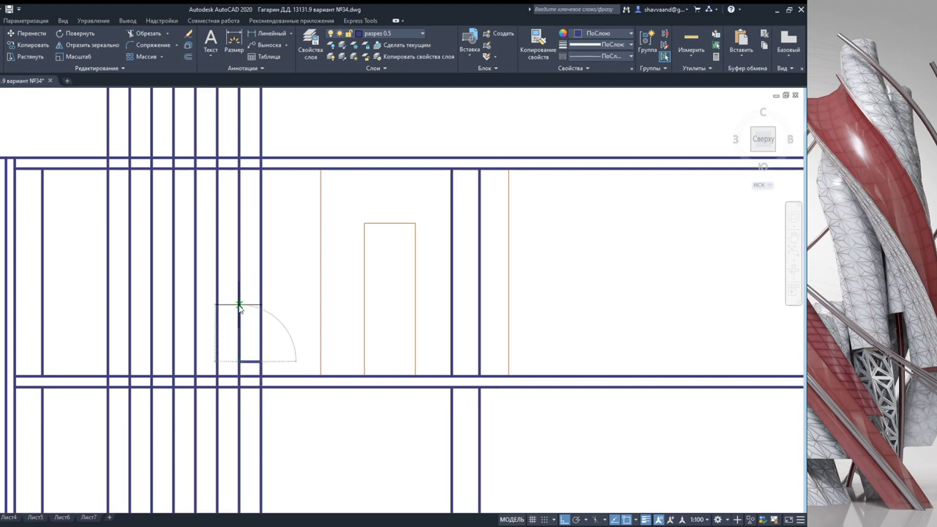
Step: Copy the first riser and tread up from the step corner to form the full flight
key(Escape)
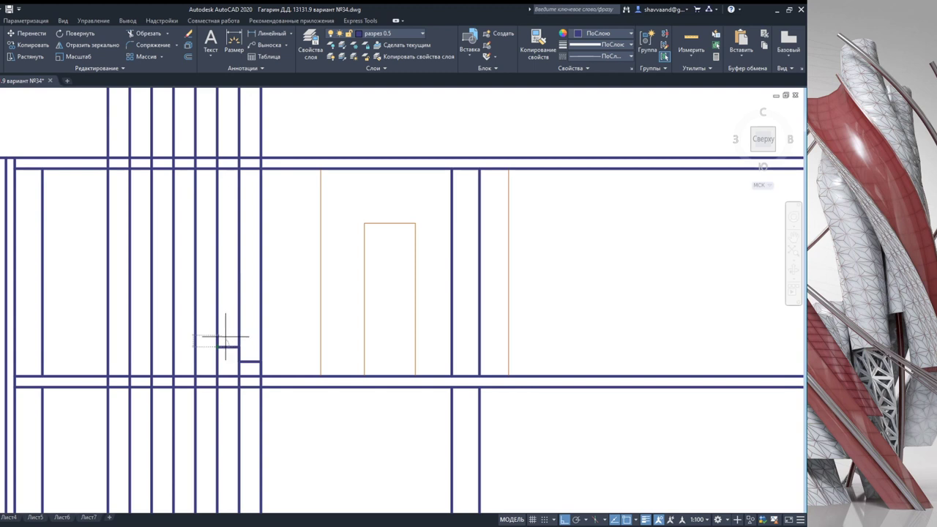
drag(213, 340, 278, 380)
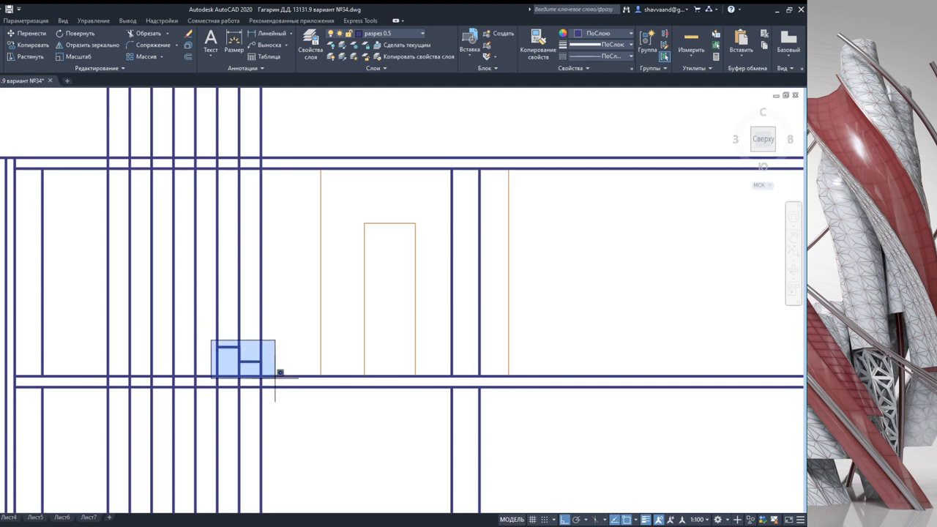
click(80, 33)
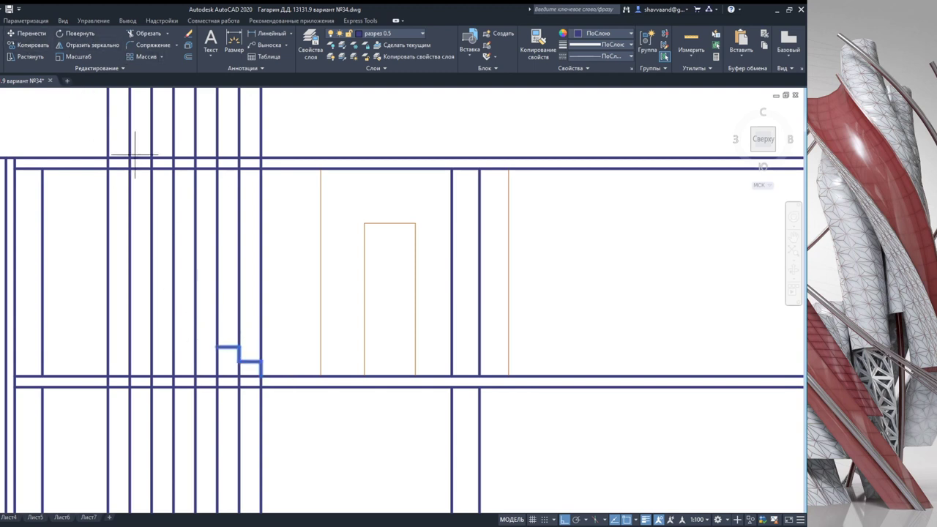
click(260, 376)
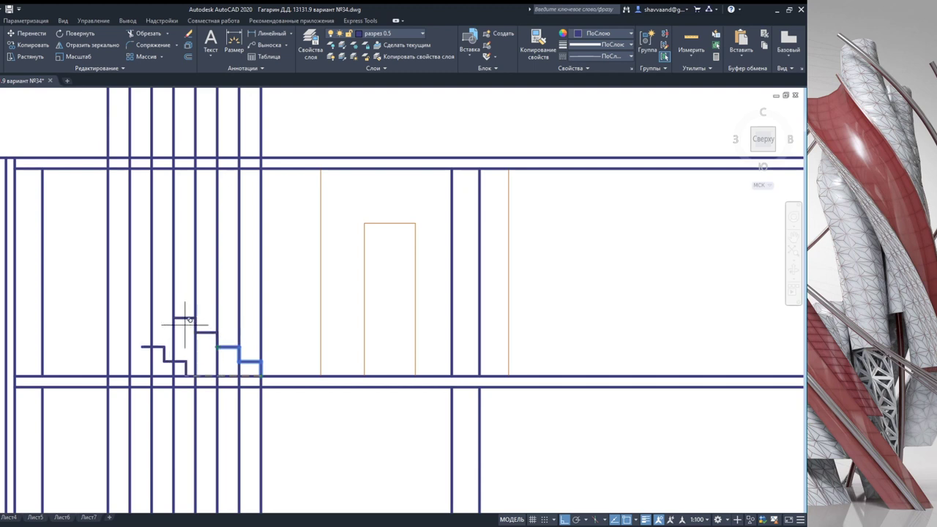
click(132, 286)
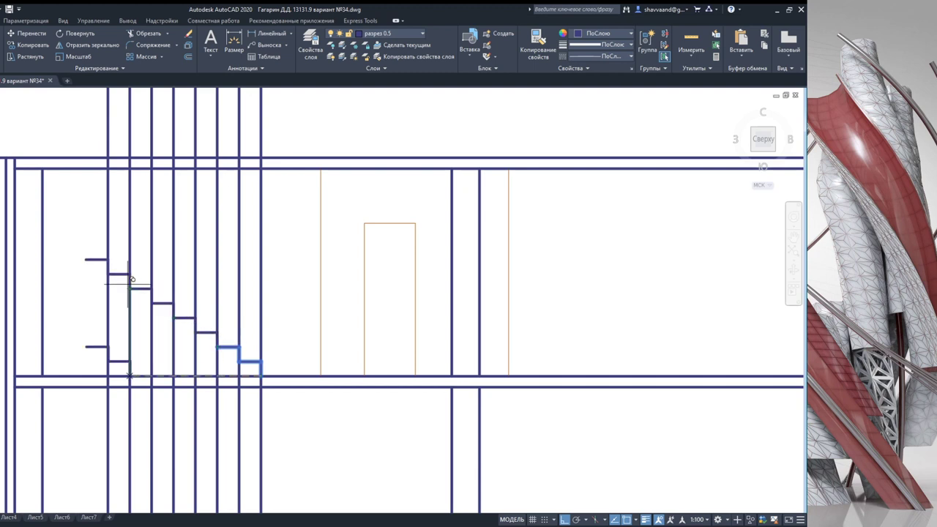
scroll(83, 256, up, 4)
Step: Stretch the top tread left to the wall and draw the landing slab's lower edge
click(85, 258)
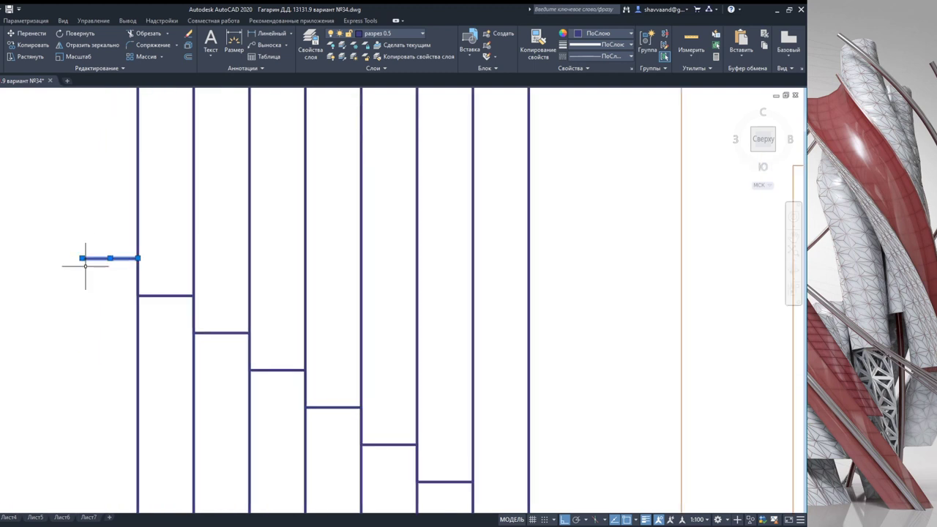
click(4, 258)
key(Escape)
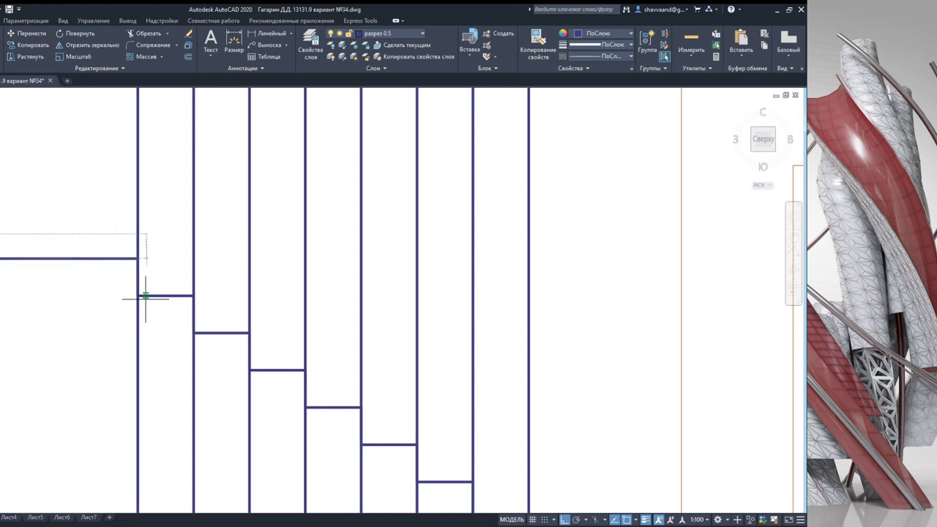
click(3, 295)
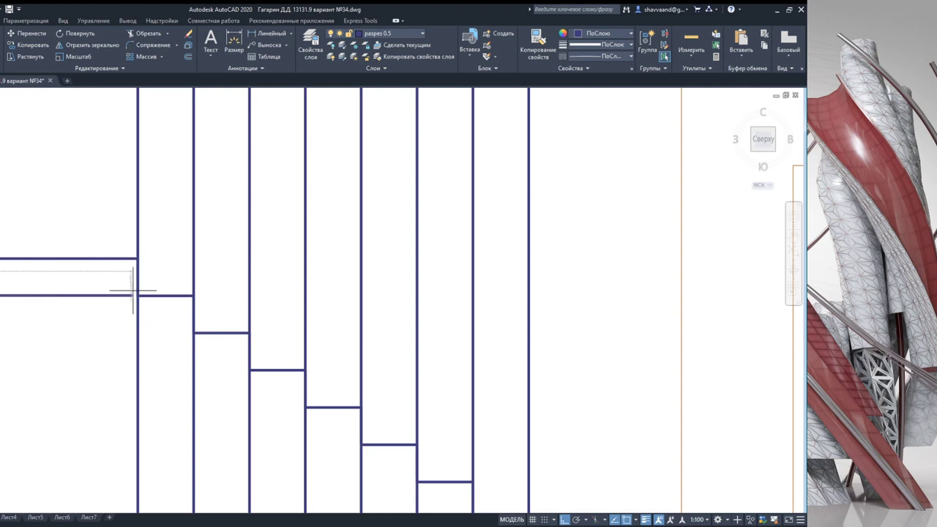
scroll(161, 315, down, 3)
scroll(190, 307, up, 1)
Step: Erase the vertical guide lines with a crossing window
click(275, 358)
click(89, 345)
key(Delete)
scroll(88, 322, down, 2)
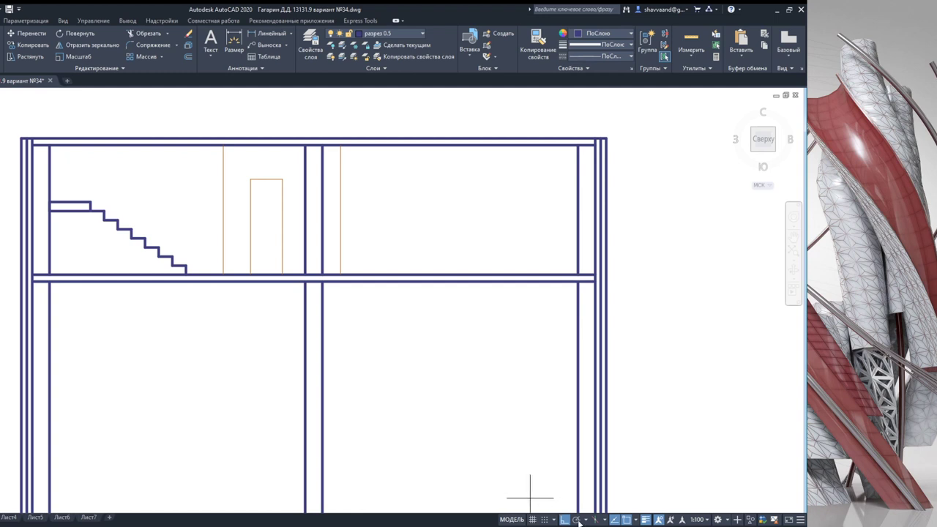
scroll(95, 271, up, 3)
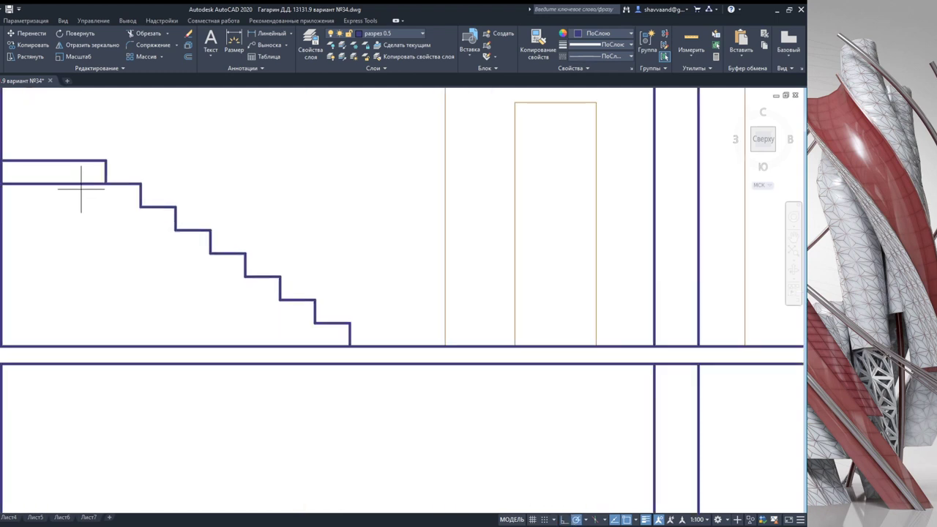
Step: Draw the sloped stair underside from the landing down to the bottom step
click(80, 185)
click(309, 341)
key(Escape)
scroll(314, 340, down, 2)
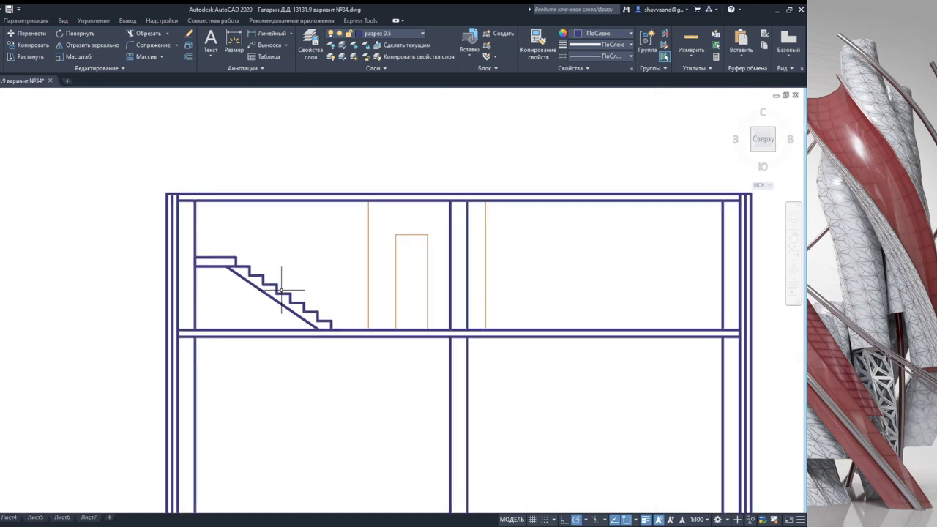
scroll(282, 299, up, 2)
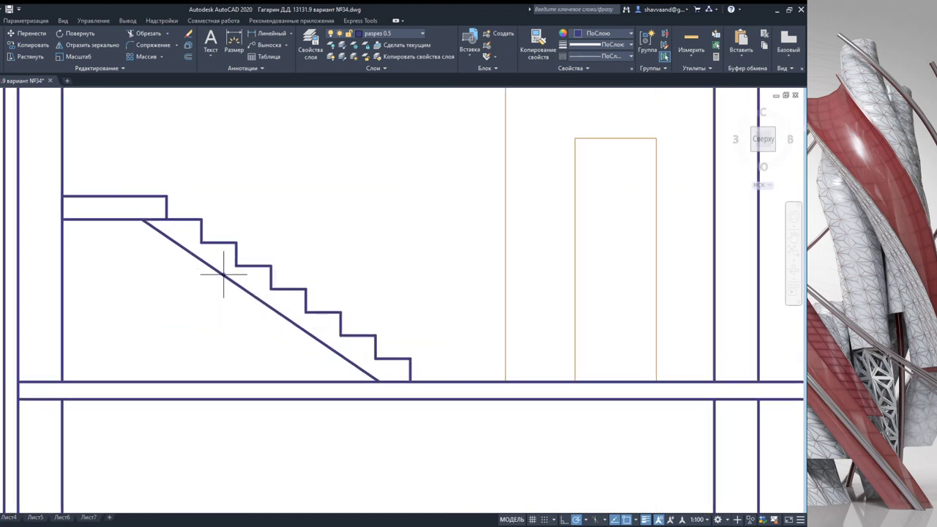
scroll(233, 299, down, 2)
scroll(210, 292, down, 1)
mouse_move(264, 360)
middle_down()
mouse_move(255, 222)
mouse_move(204, 205)
middle_up()
scroll(210, 291, up, 4)
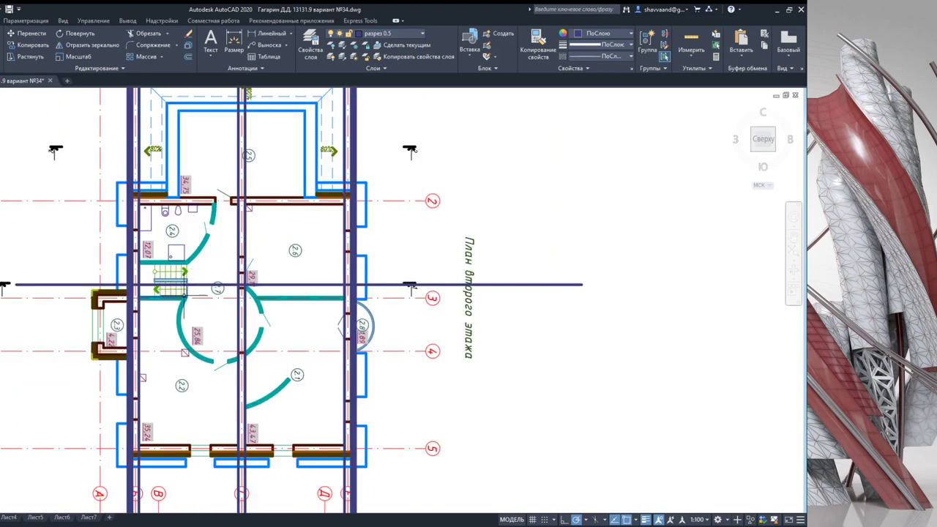
Step: Bring the first-floor plan's stair into view above the section
scroll(210, 291, up, 4)
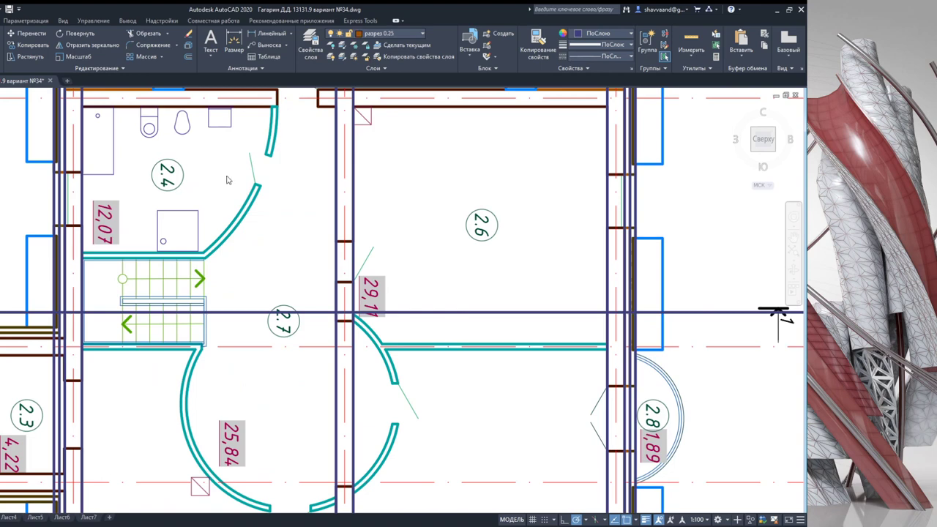
scroll(210, 309, up, 6)
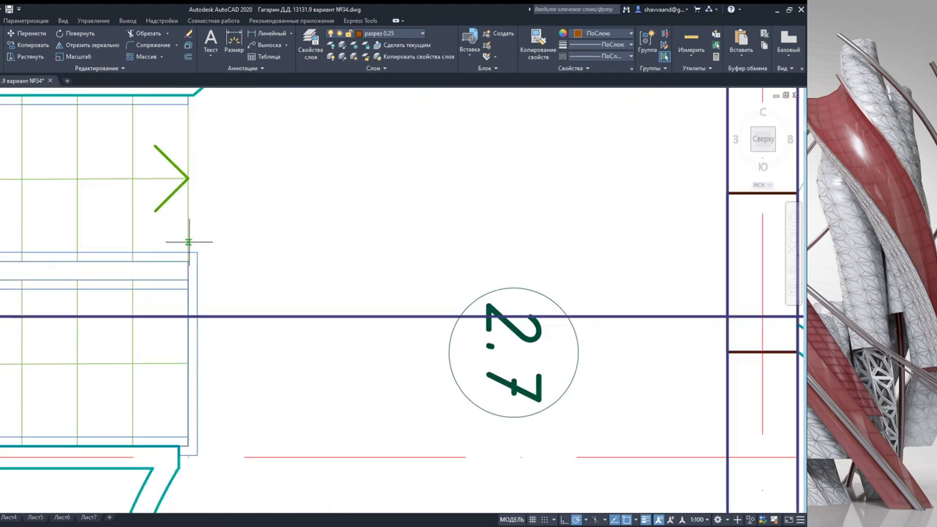
scroll(187, 261, down, 2)
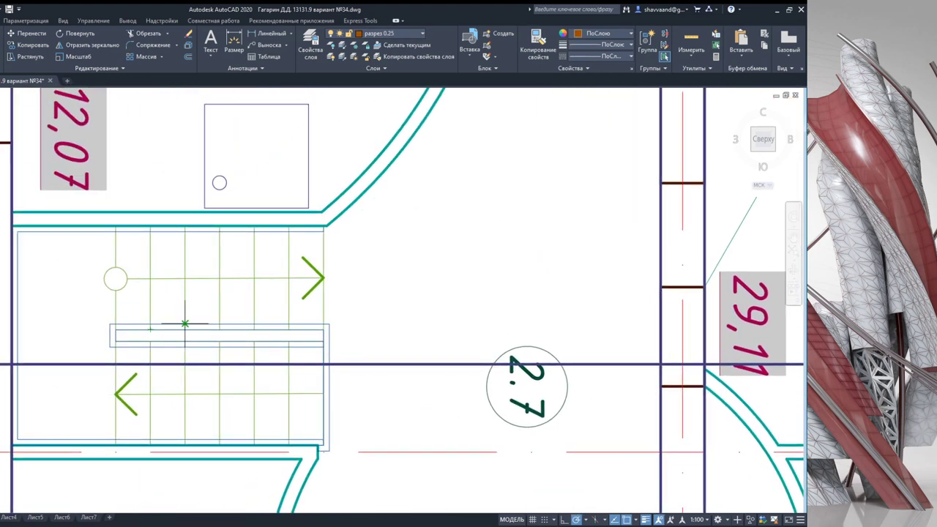
scroll(184, 320, down, 4)
scroll(253, 330, down, 3)
middle_drag(254, 331, 253, 110)
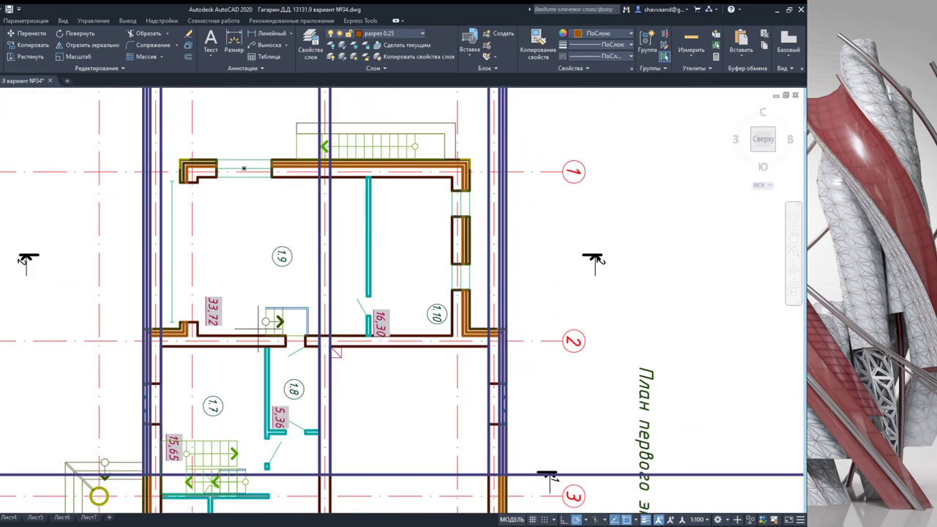
scroll(220, 420, up, 4)
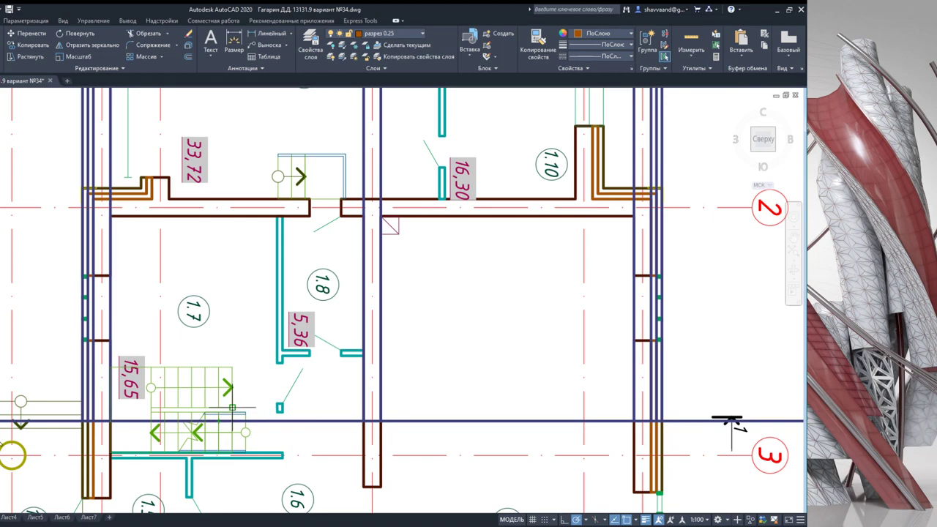
scroll(246, 271, down, 6)
scroll(246, 271, down, 4)
Step: Pan and zoom between the top of the section and the floor plan's stair treads
middle_drag(208, 110, 209, 207)
scroll(208, 207, up, 5)
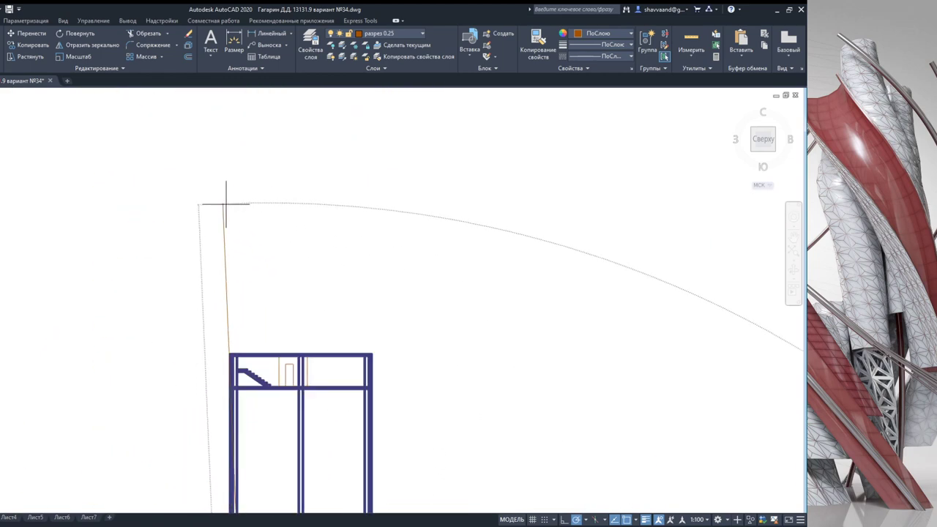
middle_drag(261, 288, 241, 289)
scroll(260, 315, up, 3)
scroll(261, 315, down, 3)
scroll(220, 341, up, 3)
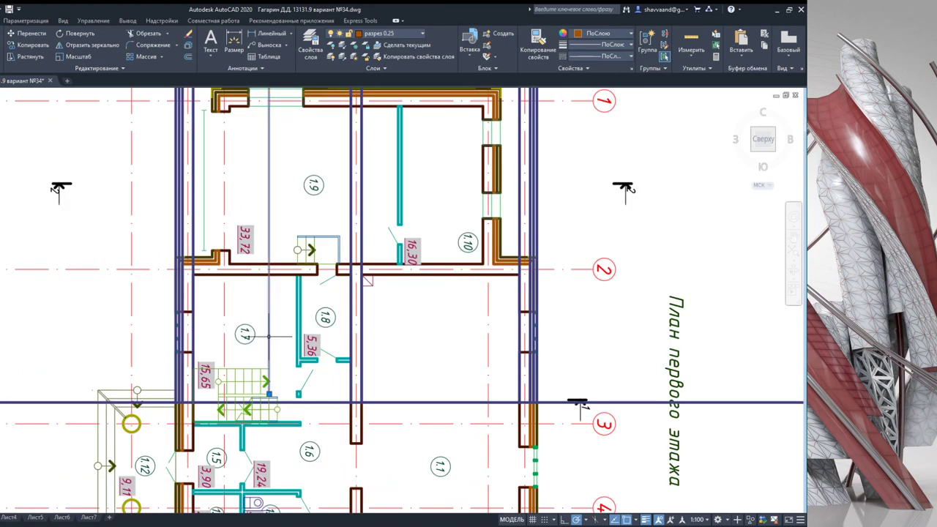
scroll(283, 403, up, 4)
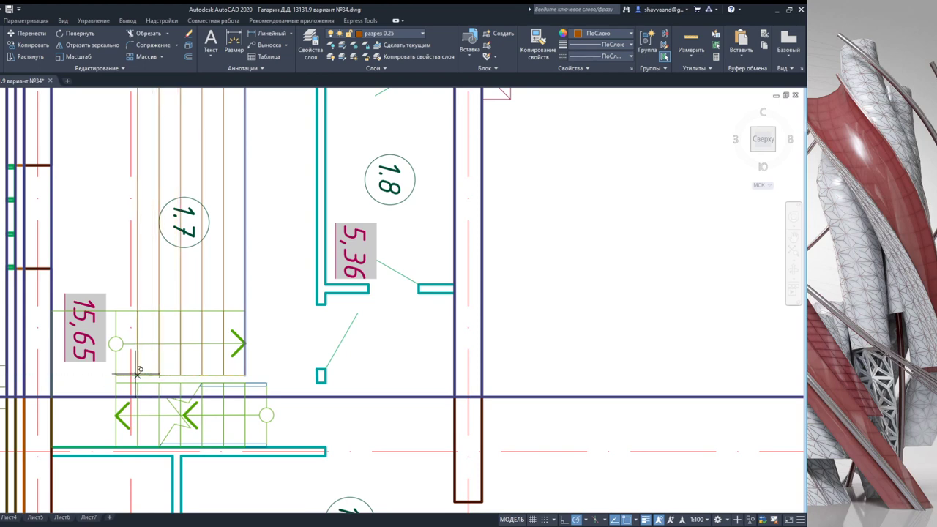
scroll(107, 374, down, 4)
scroll(176, 364, down, 3)
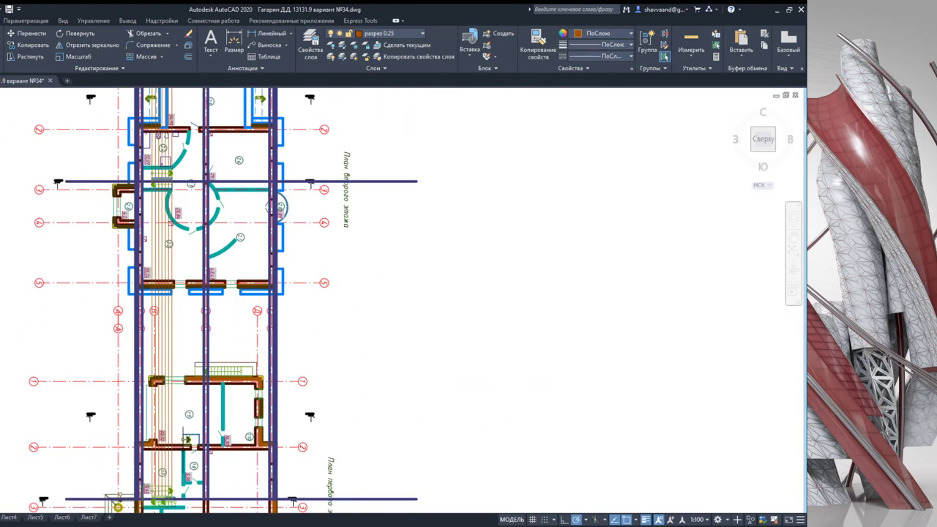
scroll(175, 364, up, 4)
scroll(181, 280, up, 3)
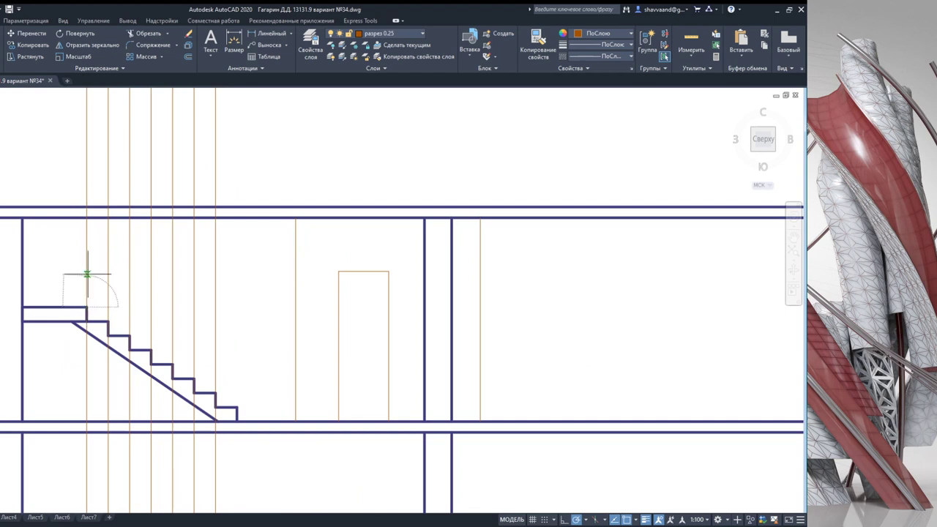
Step: With ortho on, draw a riser and tread rising from the landing corner
click(87, 308)
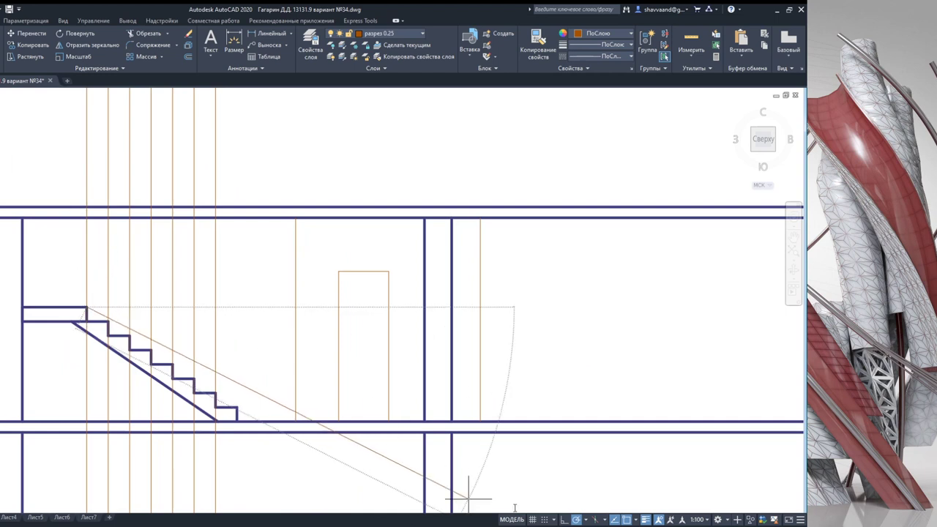
click(563, 520)
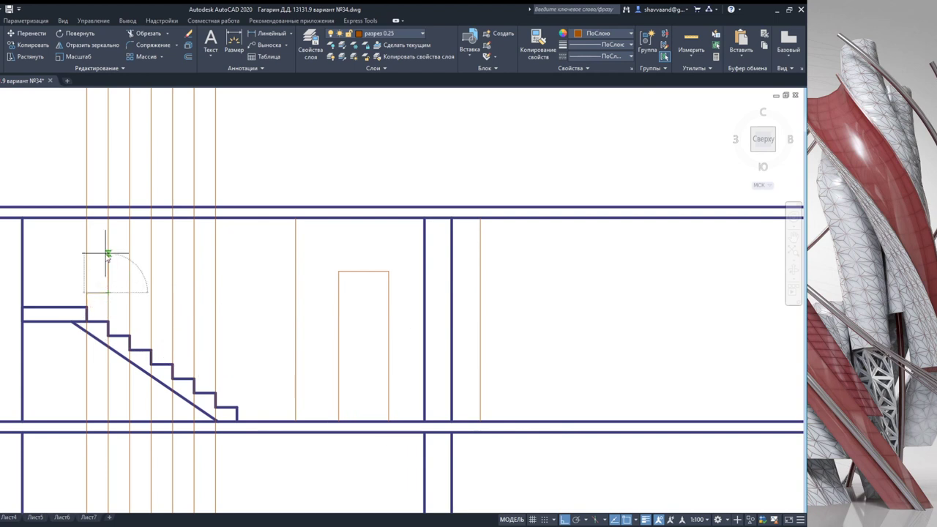
click(108, 278)
click(130, 278)
key(Escape)
Step: Copy the new step lines from the landing corner upward to build the upper flight
click(47, 256)
click(143, 312)
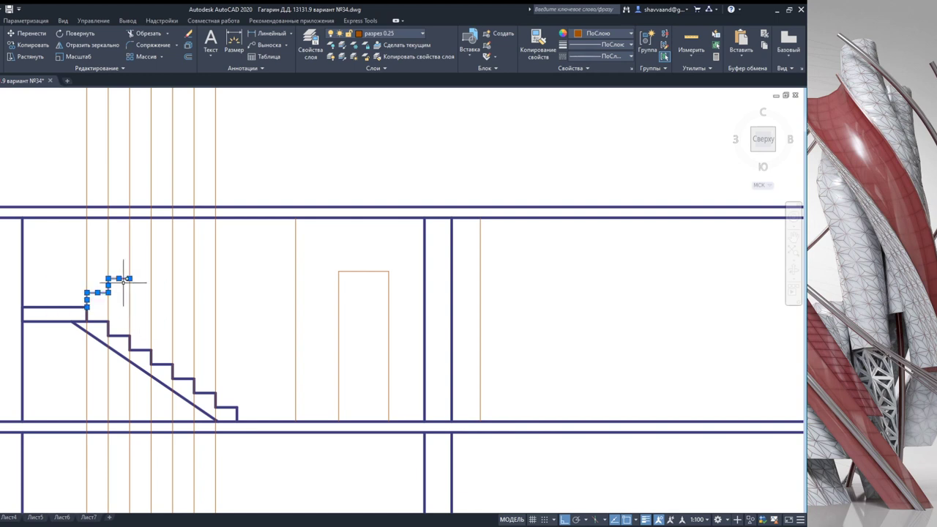
click(29, 48)
click(130, 279)
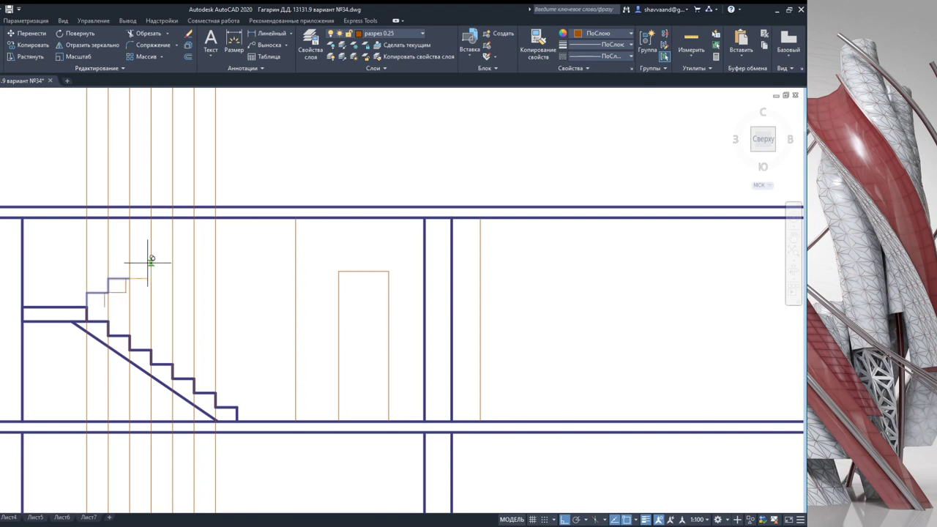
key(Escape)
click(59, 279)
click(146, 299)
click(29, 45)
click(87, 306)
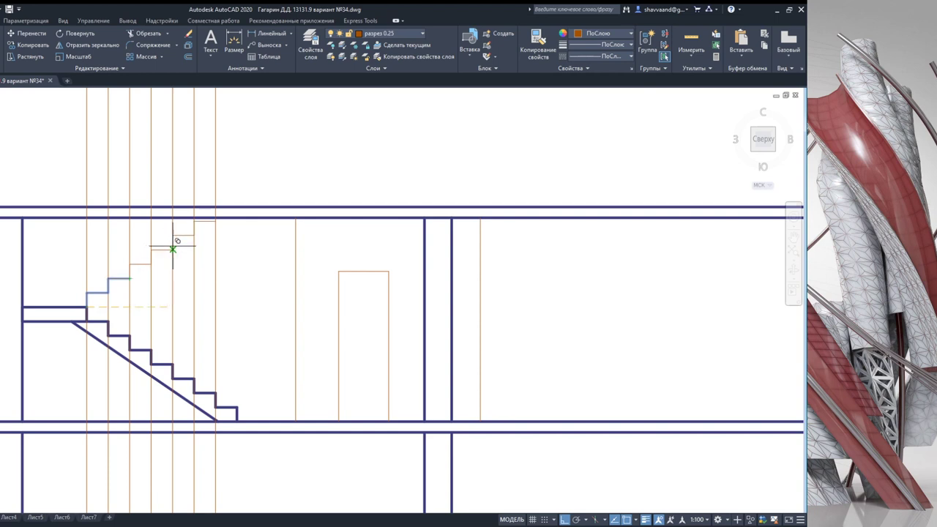
scroll(217, 232, up, 4)
scroll(215, 232, down, 2)
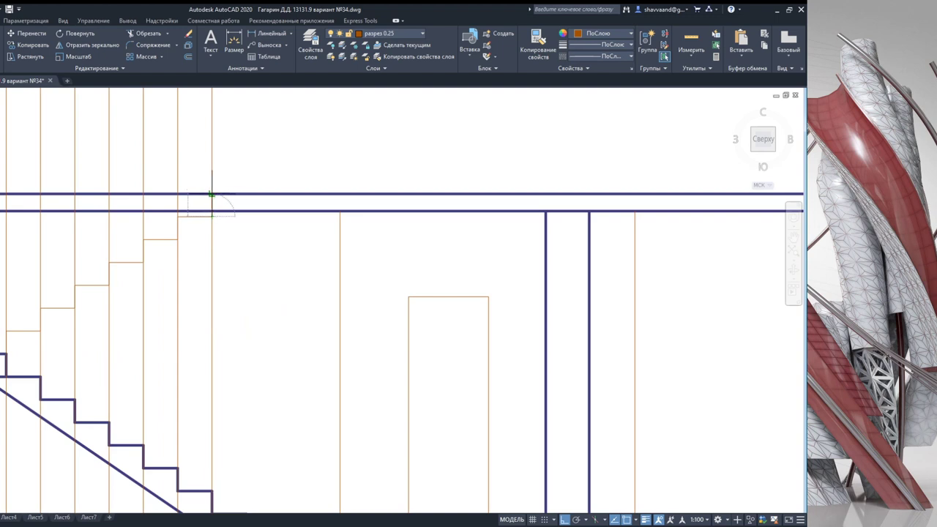
scroll(214, 194, up, 2)
Step: Zoom in where the upper flight meets the upper slab
middle_drag(216, 195, 209, 220)
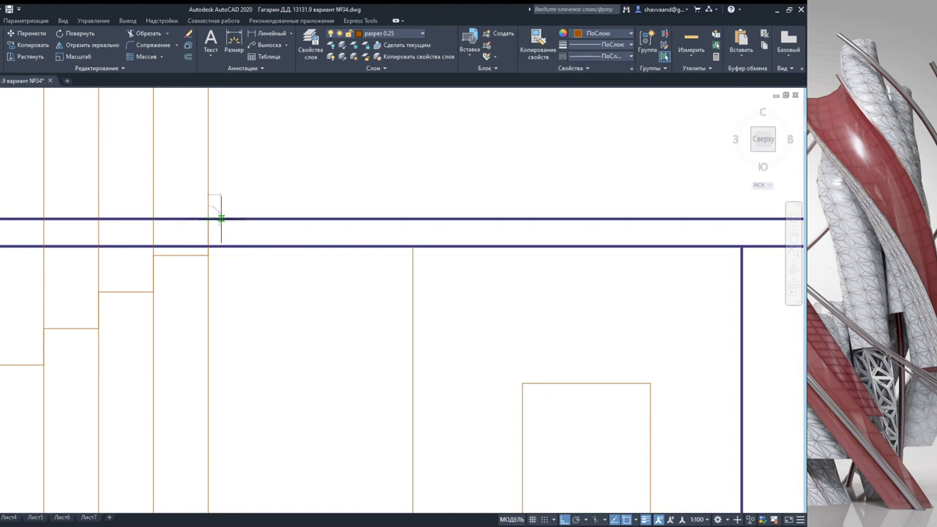
scroll(232, 213, down, 2)
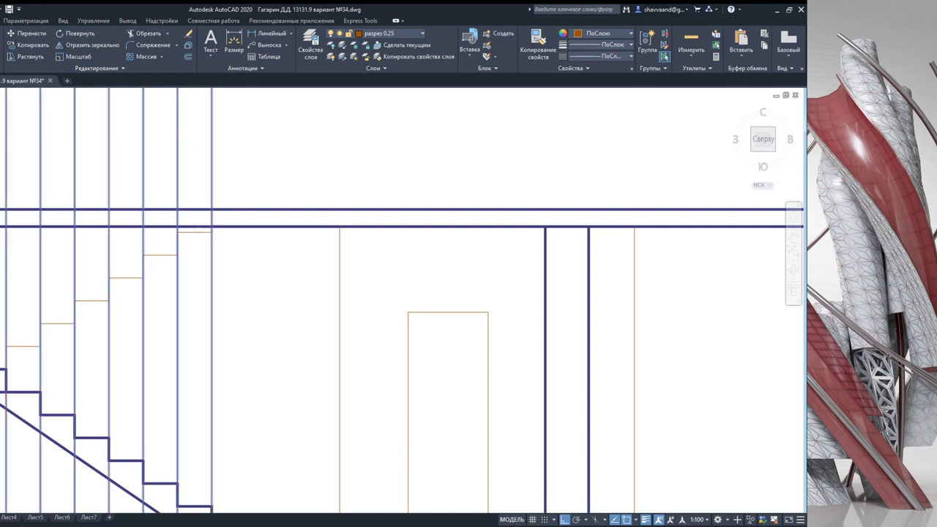
scroll(205, 209, up, 1)
scroll(203, 209, down, 1)
middle_drag(202, 210, 226, 237)
scroll(226, 236, down, 2)
scroll(212, 250, up, 2)
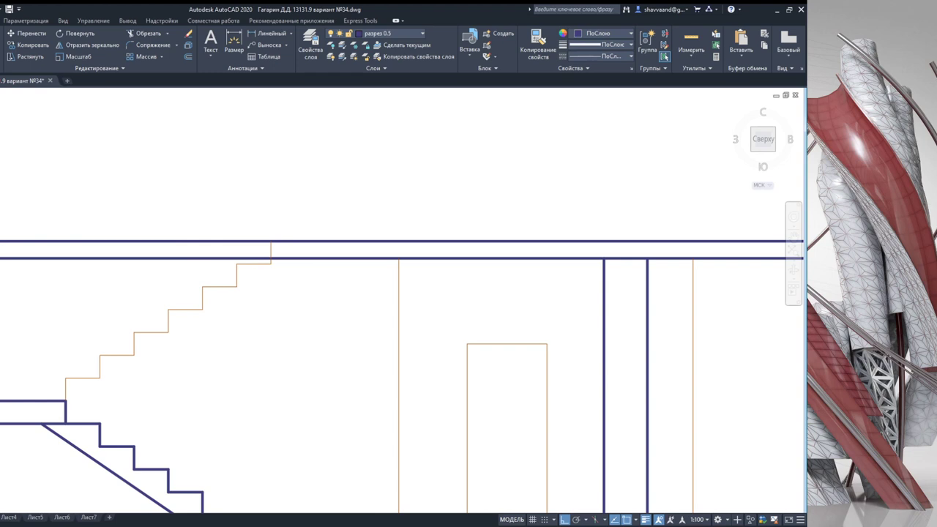
Step: Trim the upper slab's lower line left of the stair top, using the stair and slab lines as edges
key(Escape)
drag(1, 211, 293, 299)
key(Escape)
drag(326, 333, 1, 170)
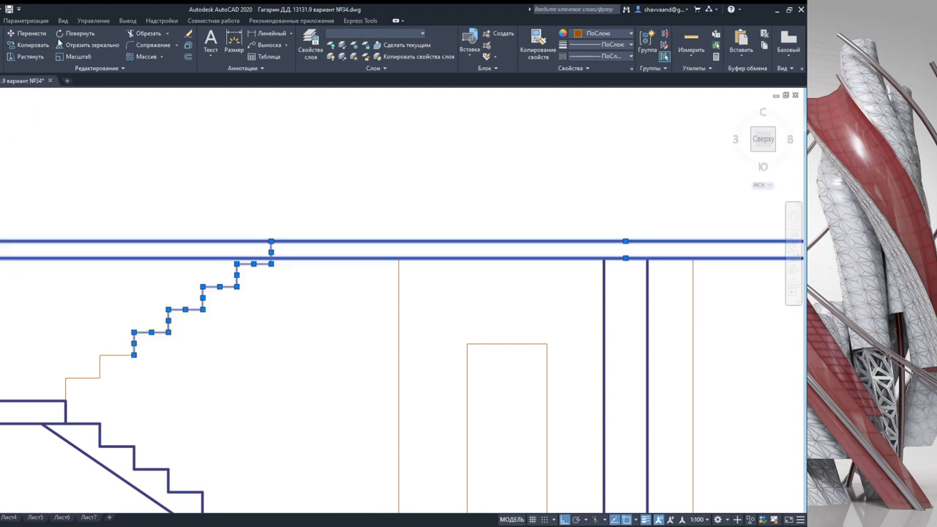
key(Escape)
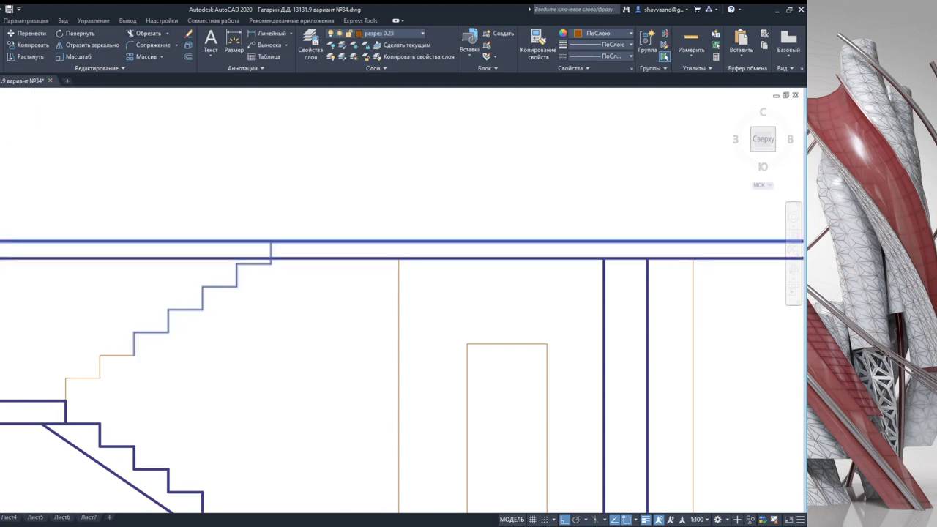
click(10, 257)
key(Return)
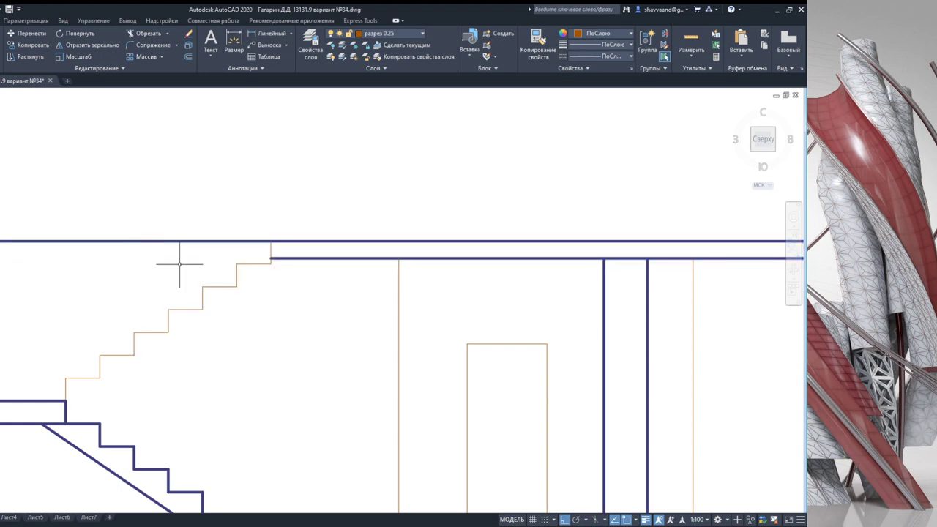
Step: Move the slab's short end line onto layer разрез 0.5
scroll(279, 257, up, 2)
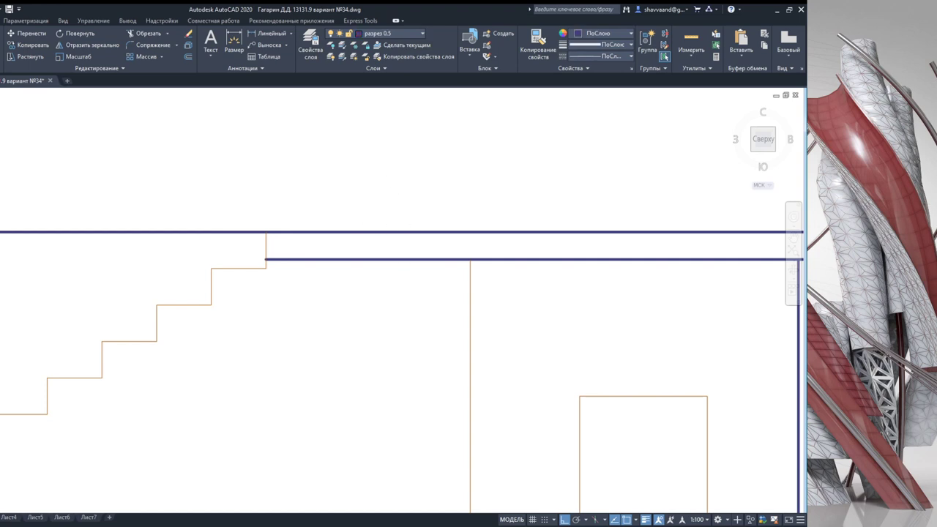
click(267, 252)
scroll(220, 265, down, 2)
scroll(73, 262, down, 1)
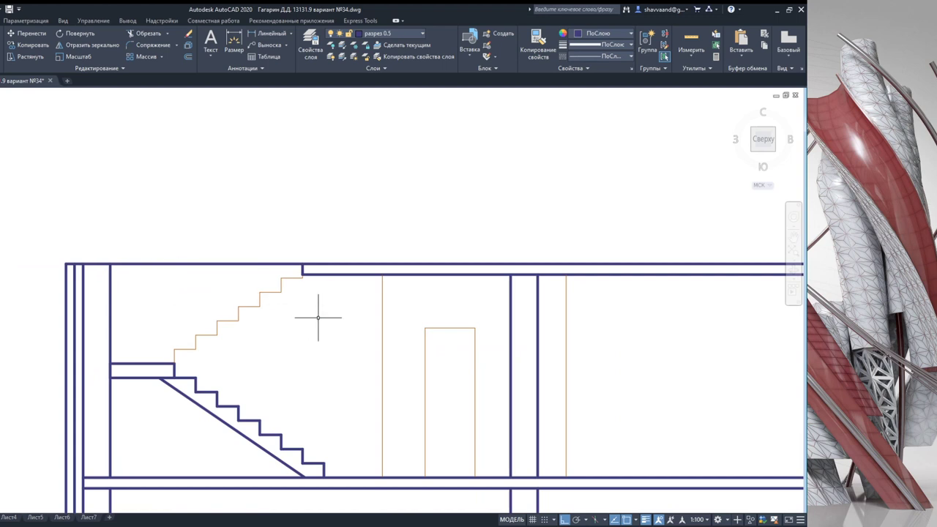
Step: Trim away the top slab line above the stair
click(350, 325)
click(94, 198)
click(145, 34)
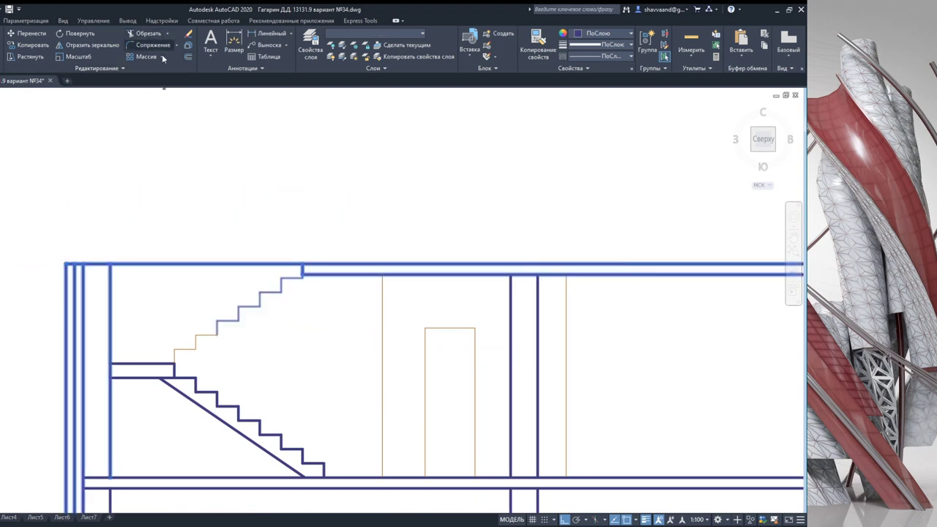
click(198, 263)
key(Escape)
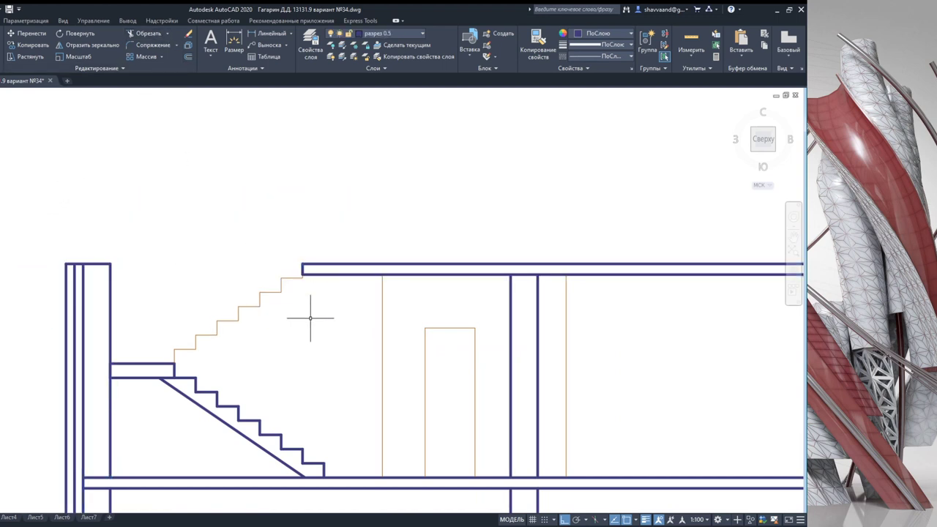
Step: Pan around the section, briefly hiding and restoring the ribbon panels
middle_drag(311, 316, 284, 297)
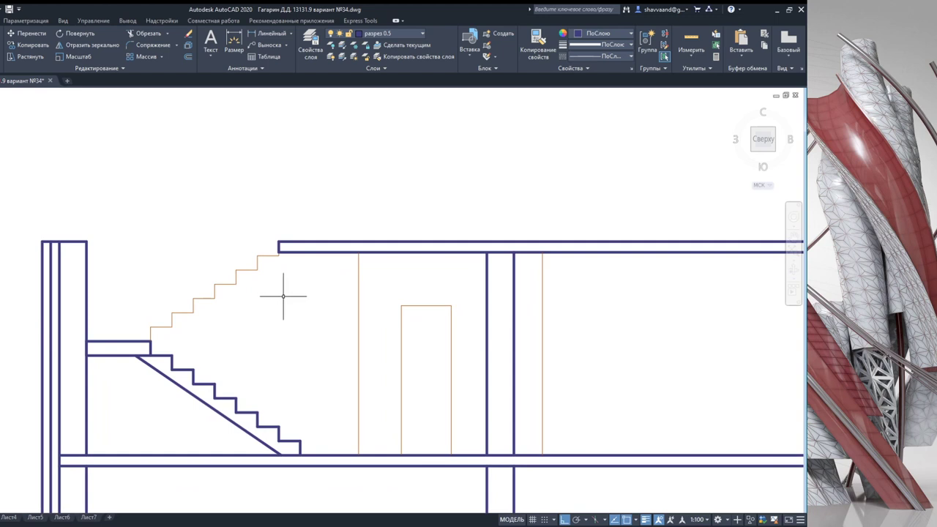
middle_drag(273, 305, 165, 303)
scroll(165, 303, down, 2)
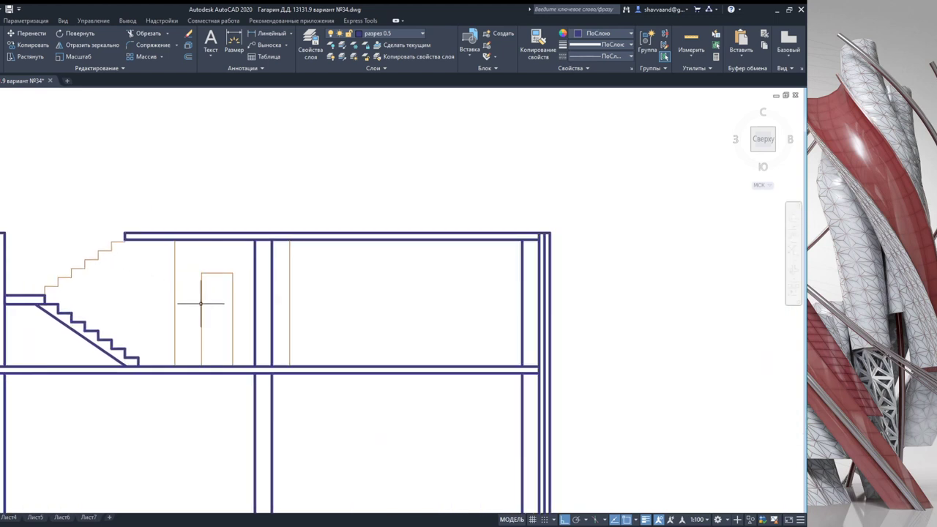
scroll(200, 302, up, 2)
middle_drag(224, 339, 320, 340)
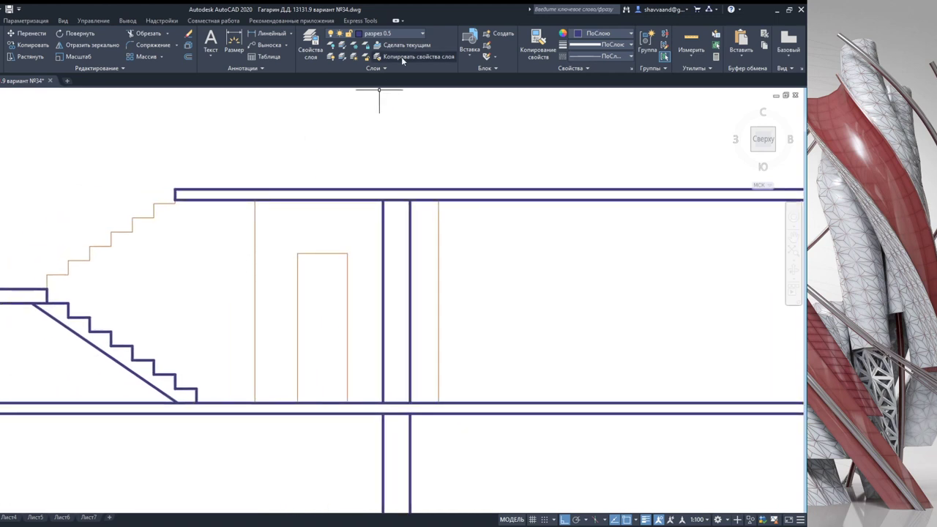
click(396, 21)
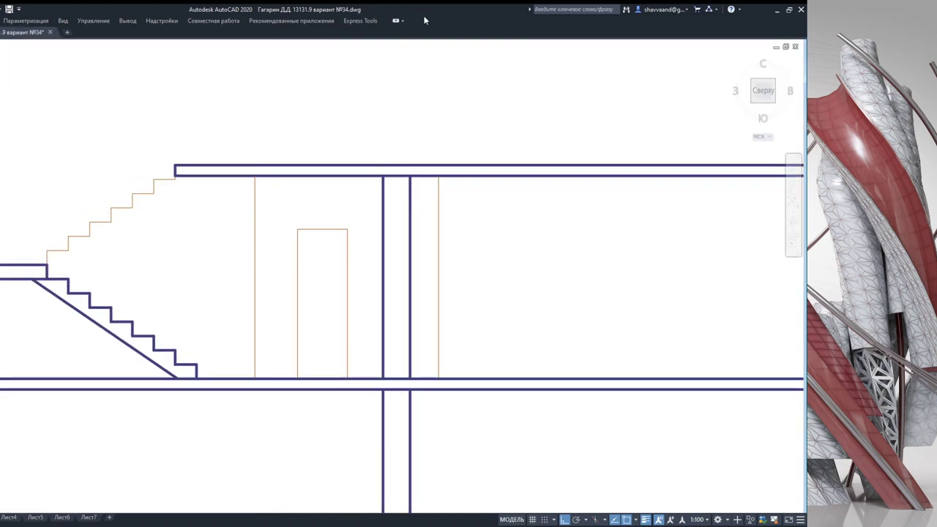
click(400, 22)
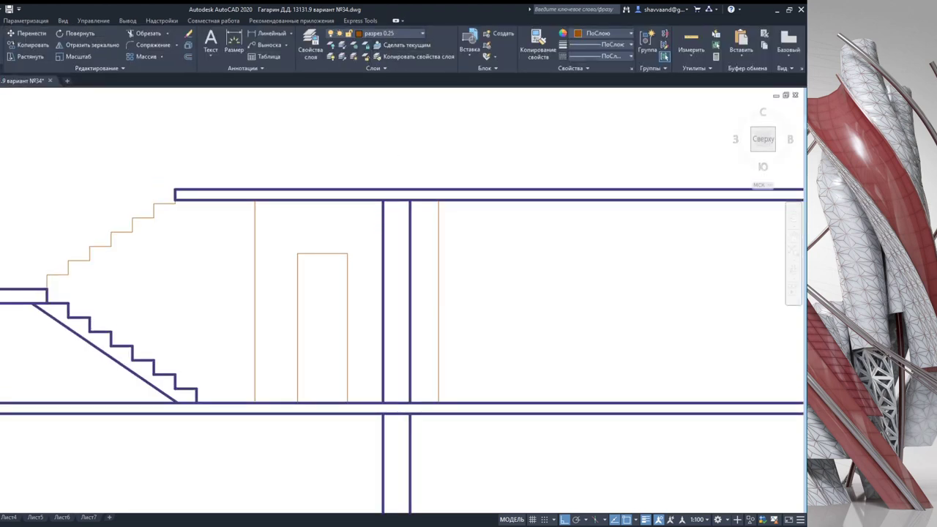
Step: Pan down to check the floor plan below the section
scroll(299, 333, down, 2)
scroll(299, 335, down, 4)
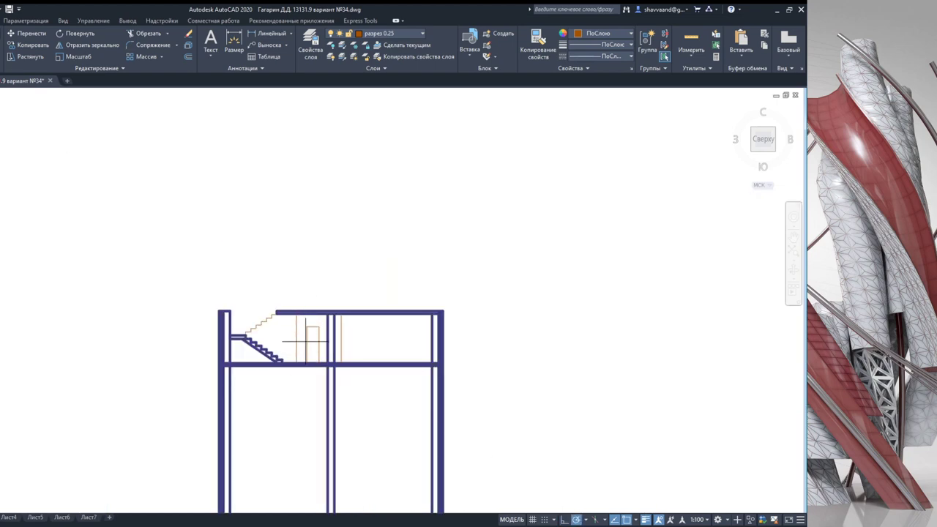
middle_drag(306, 341, 310, 188)
middle_drag(304, 410, 303, 268)
middle_drag(303, 440, 303, 283)
middle_drag(296, 512, 296, 391)
scroll(295, 392, down, 3)
Step: Zoom in on the plan's section line, then back to the door
middle_drag(298, 183, 298, 322)
scroll(298, 300, up, 6)
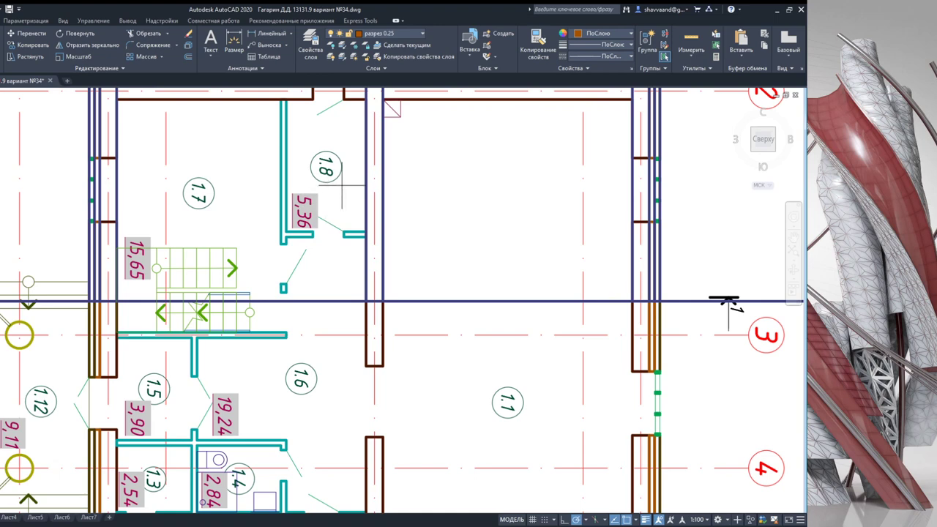
scroll(345, 192, down, 3)
scroll(322, 197, down, 2)
scroll(293, 205, up, 2)
scroll(280, 209, up, 2)
scroll(281, 209, down, 2)
scroll(255, 234, up, 3)
scroll(414, 241, up, 1)
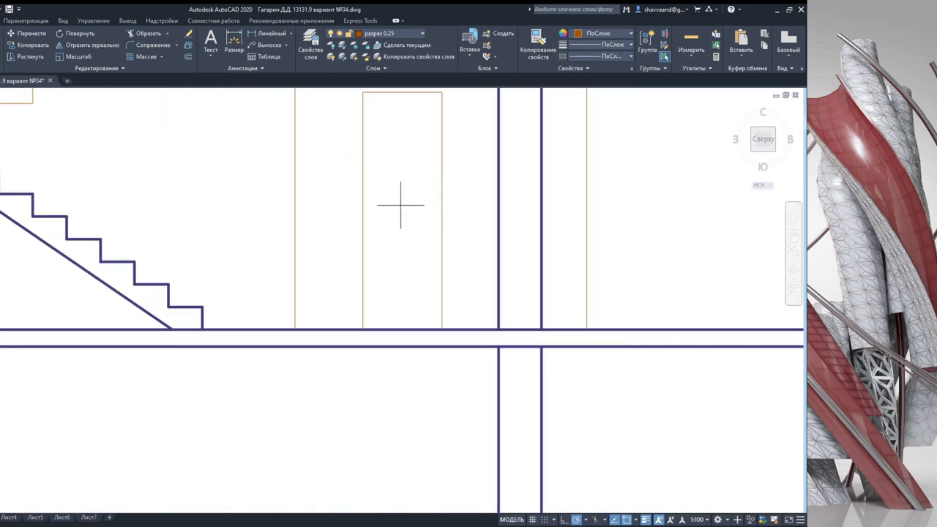
Step: Draw a small handle rectangle inside the door, then turn ortho on
click(373, 211)
click(391, 221)
key(F8)
scroll(415, 267, down, 1)
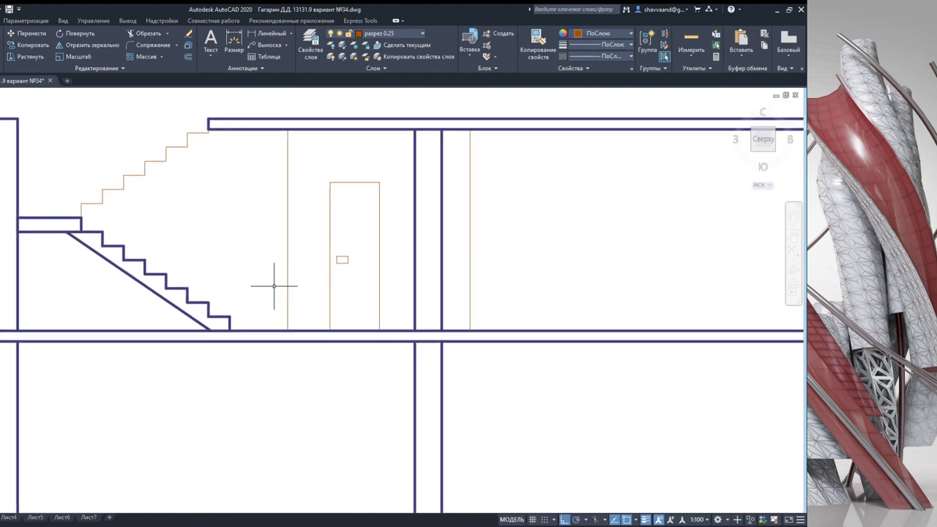
scroll(244, 299, down, 1)
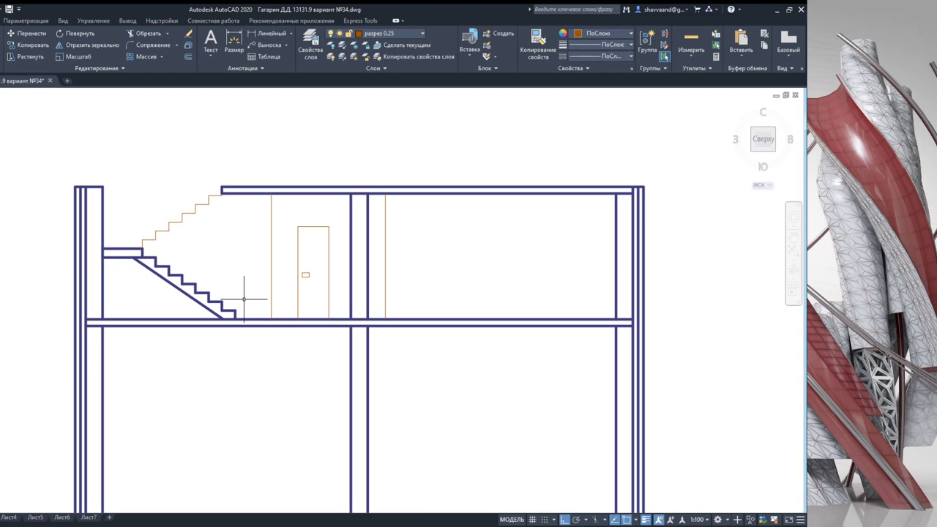
scroll(244, 299, down, 1)
scroll(241, 309, down, 2)
mouse_move(241, 376)
middle_down()
mouse_move(225, 366)
mouse_move(217, 236)
middle_up()
scroll(207, 478, up, 1)
scroll(206, 477, up, 1)
scroll(206, 477, up, 1)
scroll(210, 339, up, 3)
scroll(210, 339, up, 1)
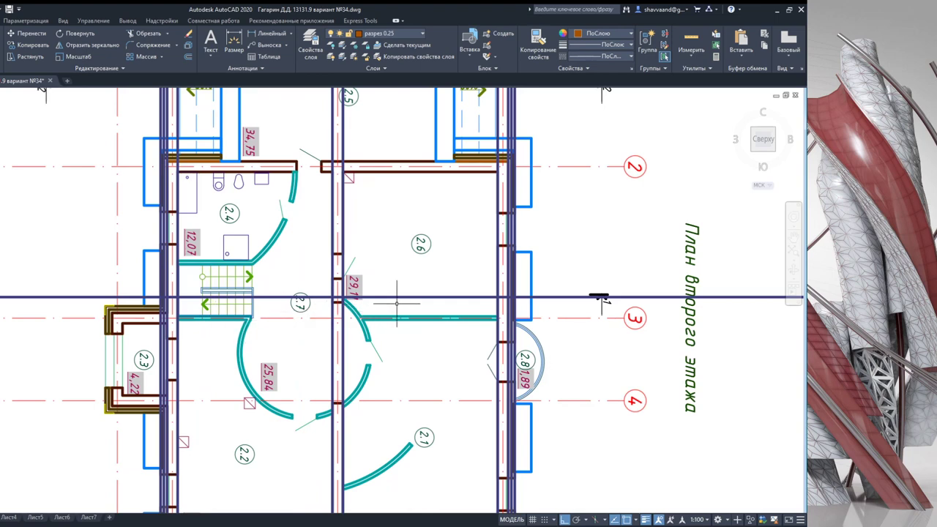
scroll(351, 320, down, 3)
scroll(352, 320, down, 3)
scroll(367, 307, up, 3)
middle_drag(390, 235, 390, 305)
scroll(358, 253, up, 4)
scroll(325, 255, down, 4)
scroll(303, 324, down, 4)
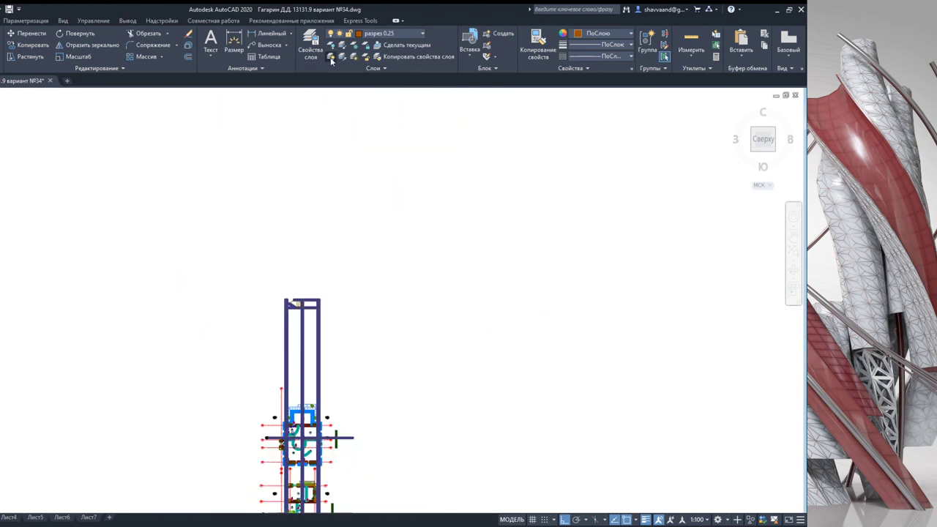
scroll(314, 325, up, 1)
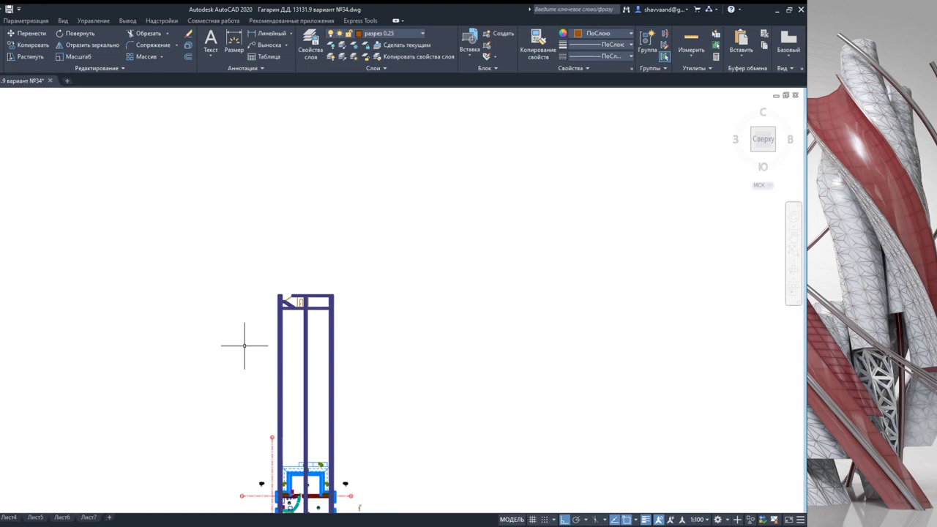
scroll(288, 329, up, 5)
middle_drag(288, 329, 295, 329)
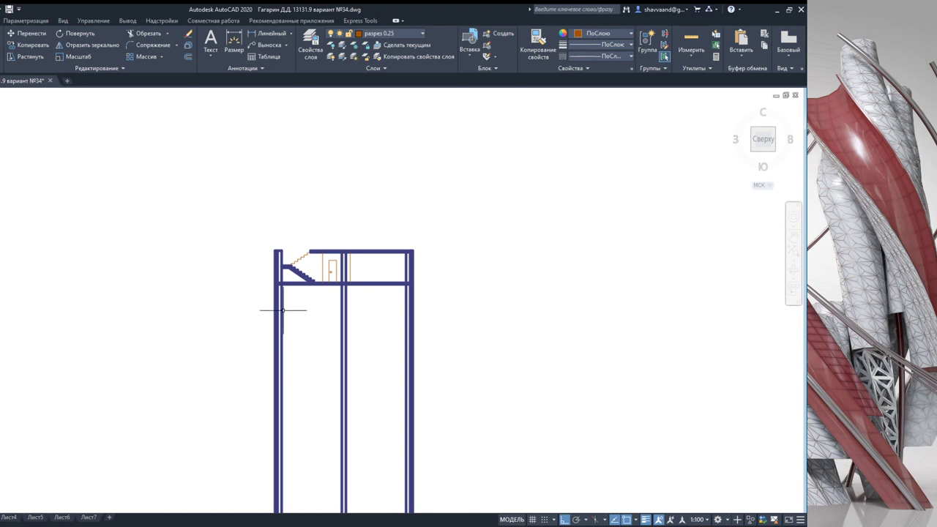
scroll(285, 316, up, 3)
scroll(308, 315, up, 2)
scroll(329, 316, up, 2)
click(301, 247)
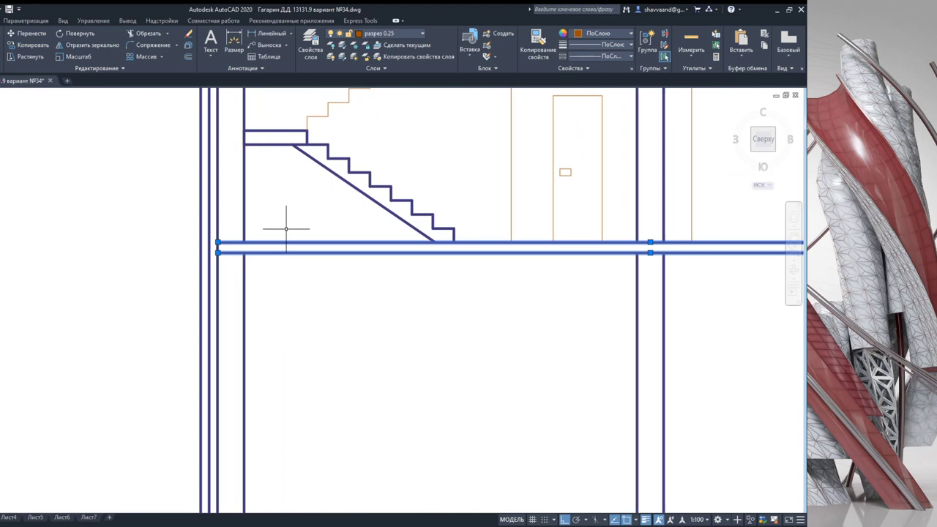
scroll(299, 309, down, 1)
scroll(256, 325, down, 1)
scroll(254, 329, down, 1)
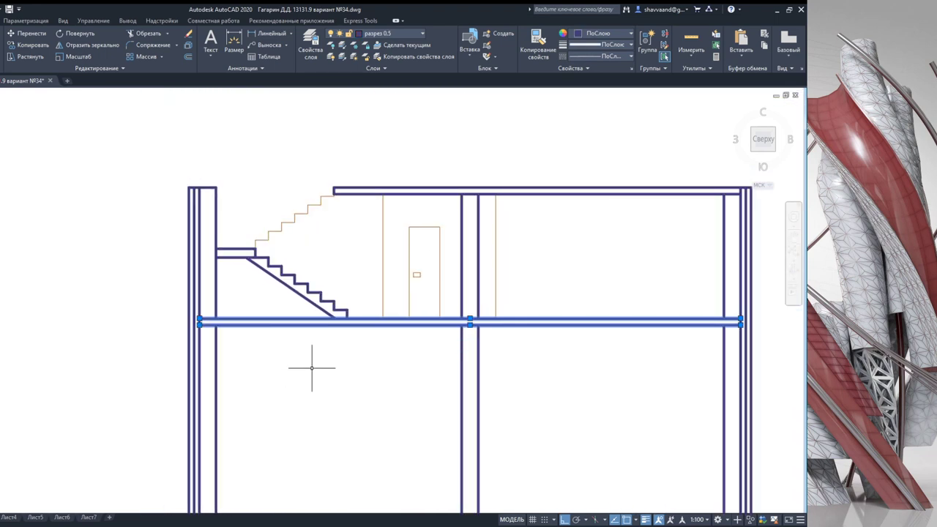
middle_drag(301, 366, 228, 377)
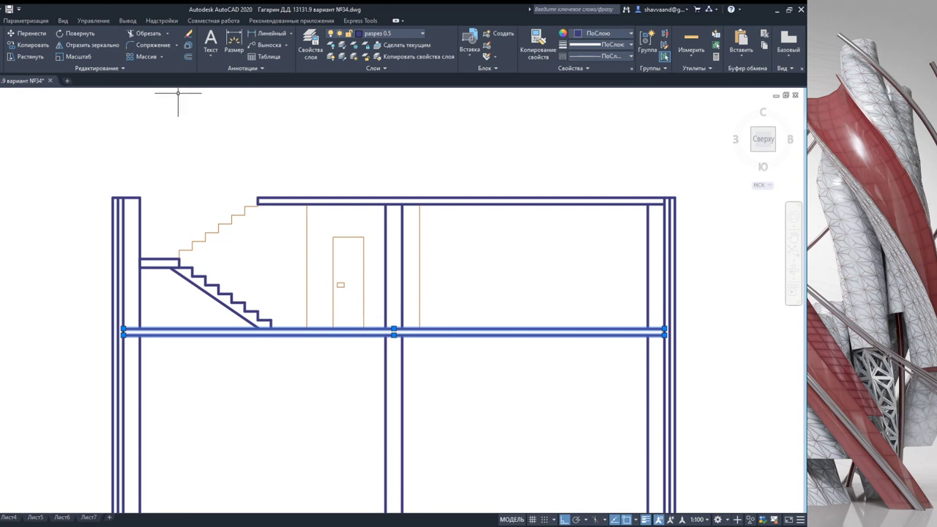
click(189, 57)
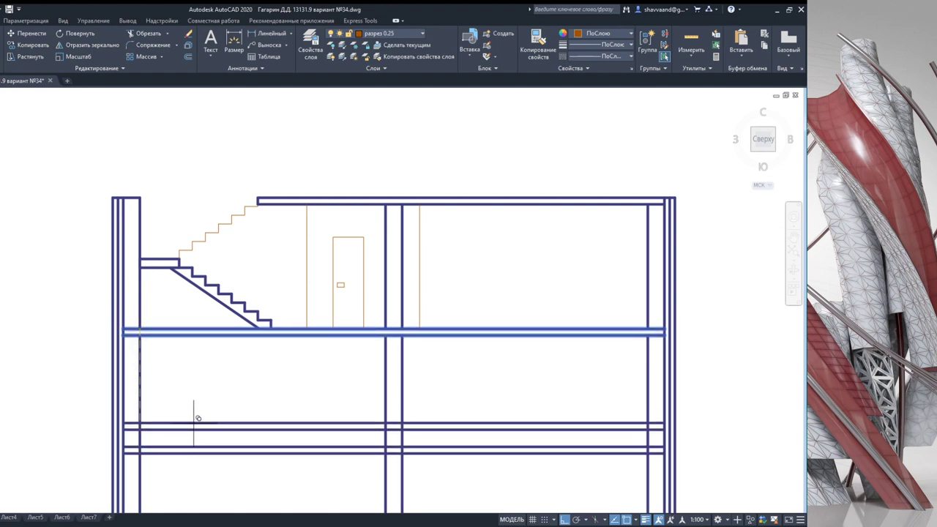
middle_drag(194, 412, 196, 361)
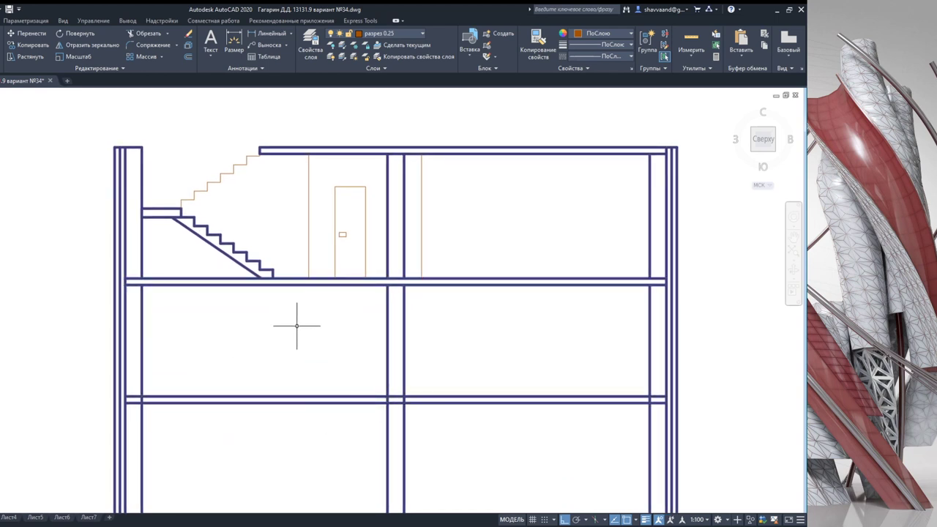
middle_drag(417, 163, 384, 213)
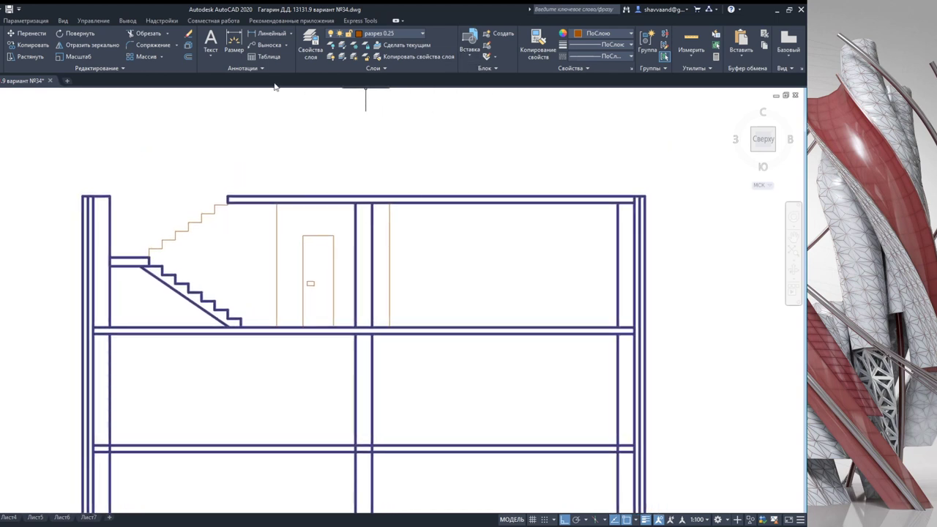
click(260, 32)
Step: Dimension the 150 slab thickness at the top slab beside the stair
scroll(308, 184, up, 1)
click(235, 197)
click(236, 208)
click(233, 204)
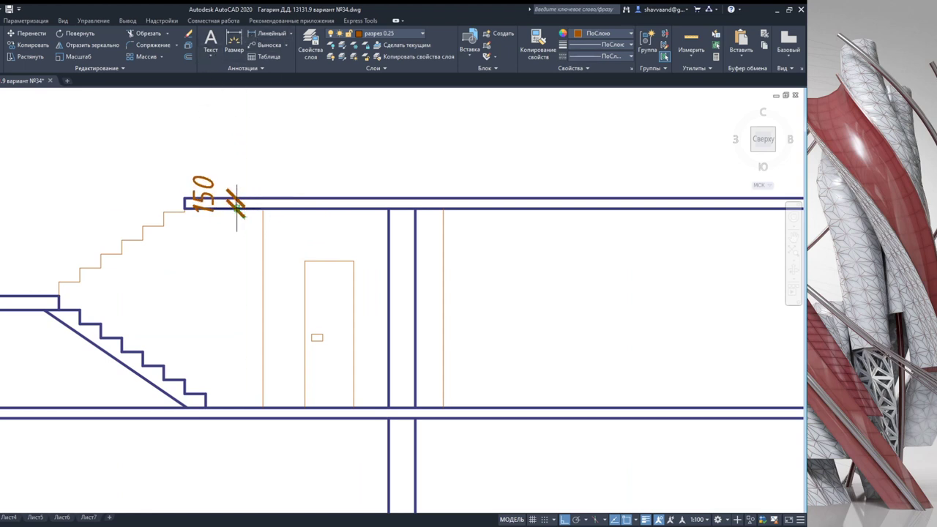
Step: Add the 2550 storey-height dimension from the middle slab down to the lower floor line
scroll(233, 209, up, 2)
middle_drag(236, 268, 211, 123)
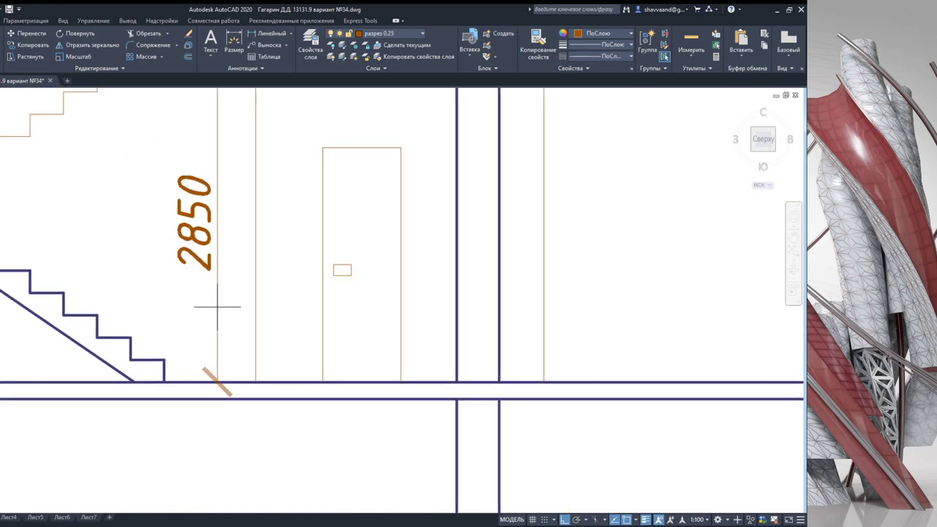
middle_drag(217, 285, 230, 362)
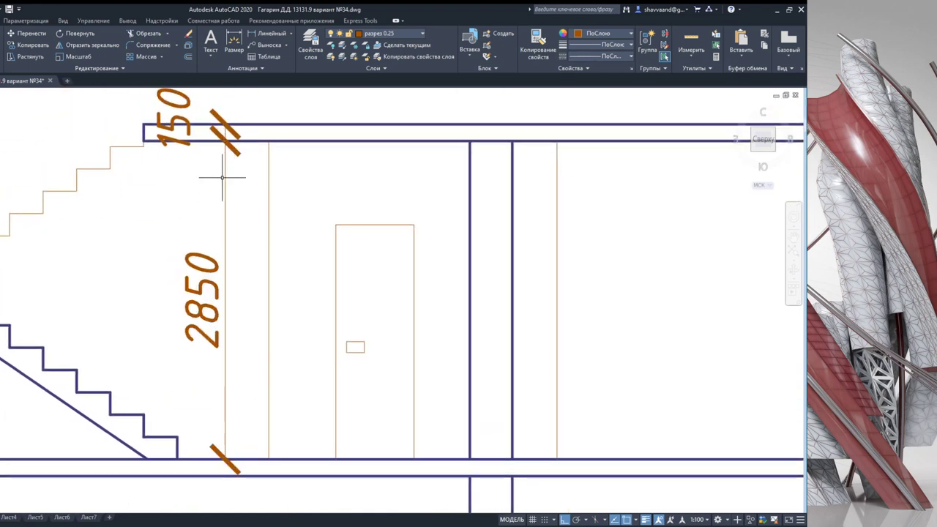
scroll(220, 295, down, 1)
scroll(223, 332, down, 1)
scroll(249, 322, down, 1)
scroll(256, 318, up, 3)
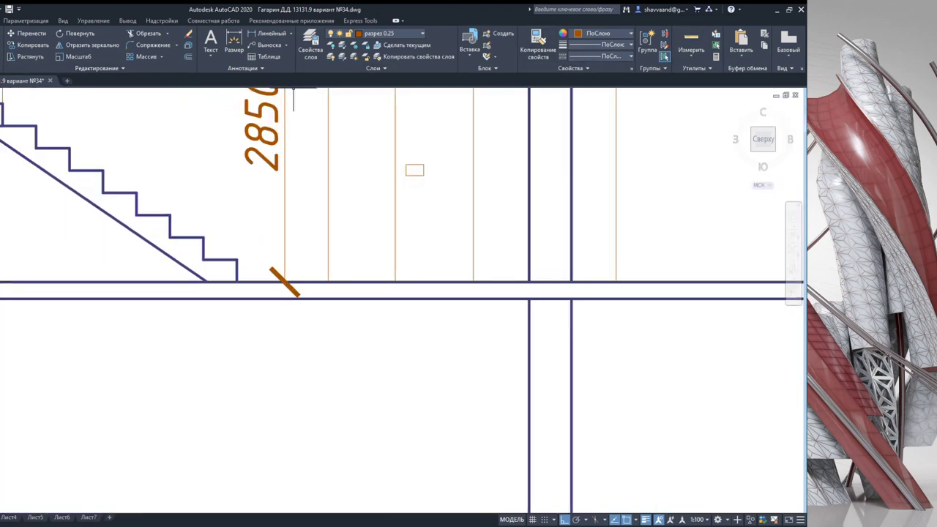
scroll(292, 271, up, 1)
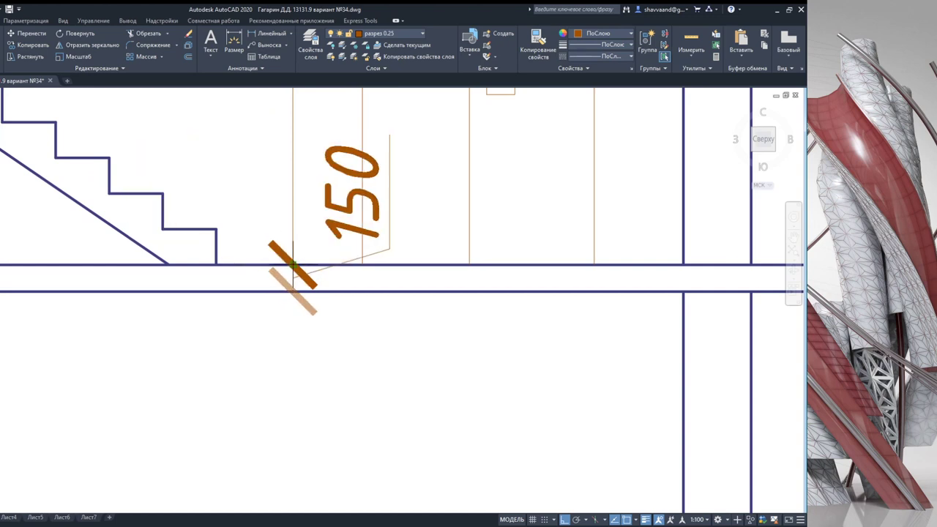
scroll(288, 290, down, 1)
scroll(316, 230, down, 1)
middle_drag(315, 230, 317, 225)
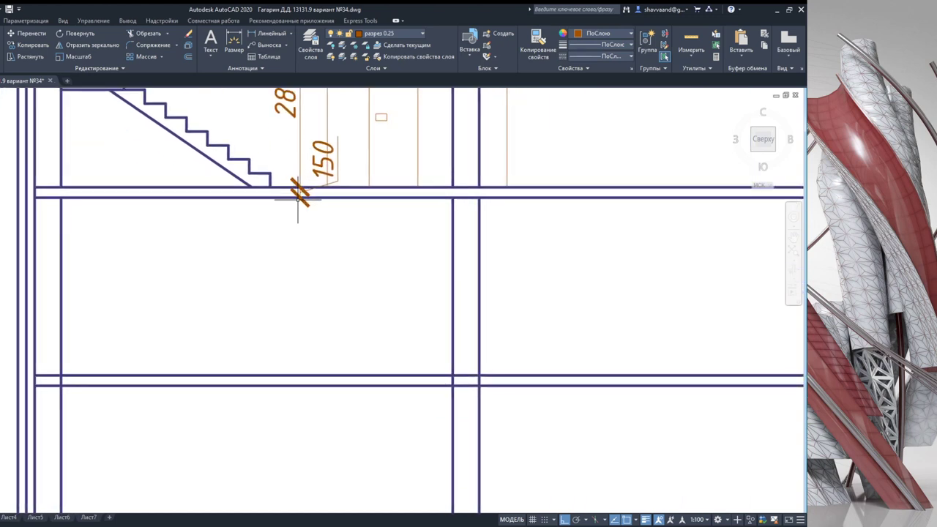
click(271, 33)
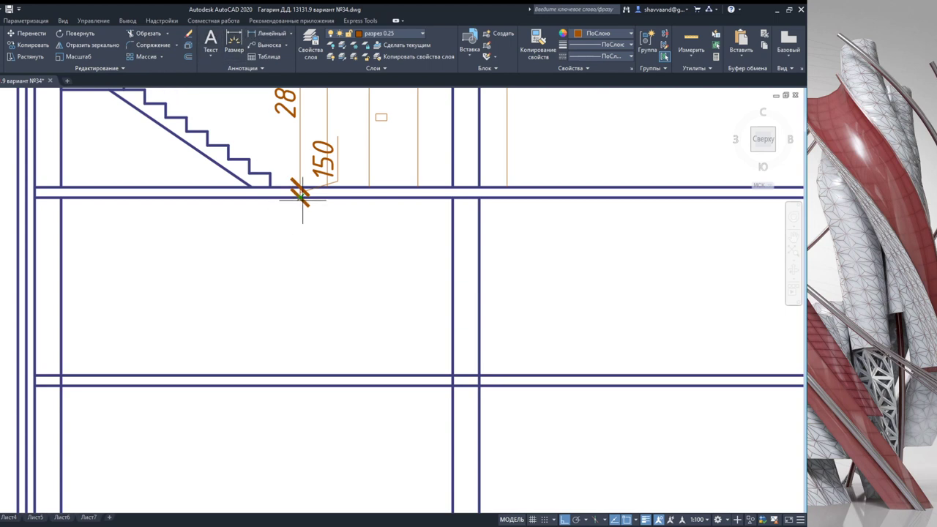
click(301, 376)
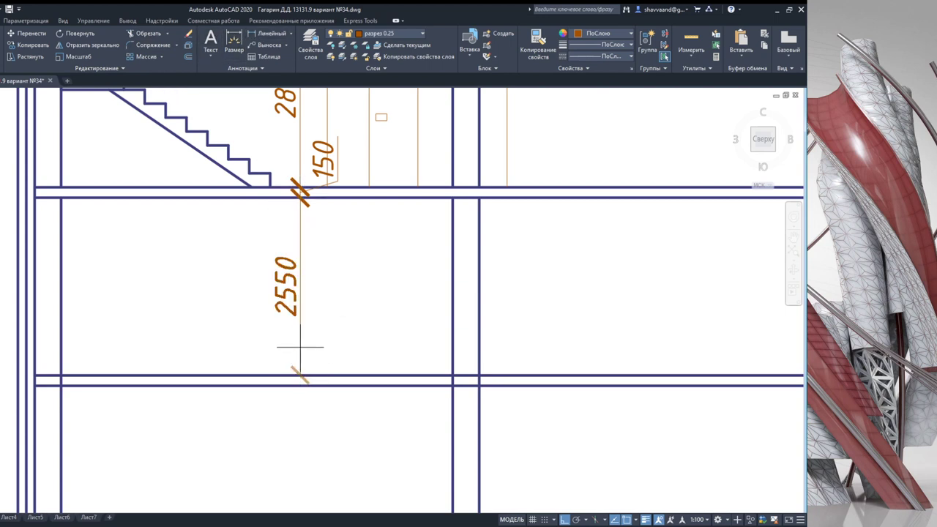
click(298, 261)
scroll(308, 258, down, 1)
scroll(339, 281, up, 1)
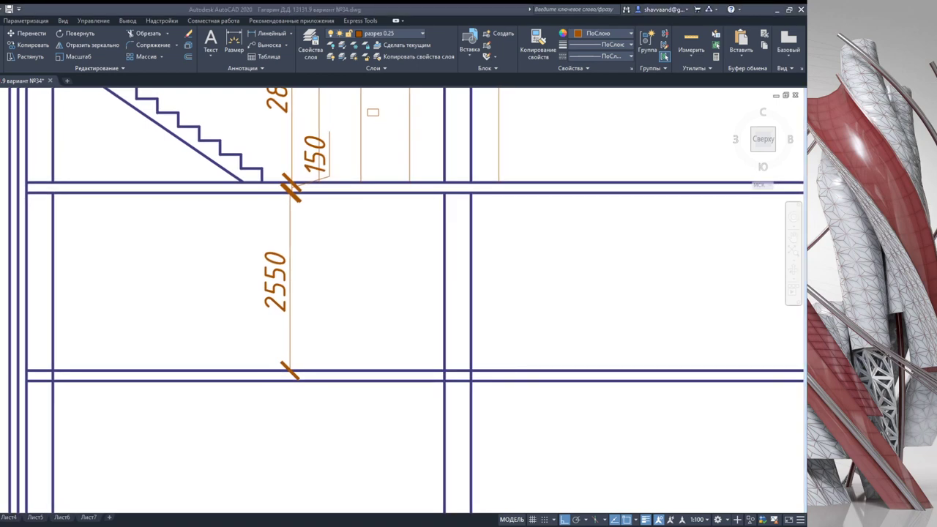
scroll(313, 283, down, 3)
scroll(191, 320, down, 3)
scroll(212, 349, down, 2)
middle_drag(212, 349, 342, 402)
scroll(342, 402, down, 2)
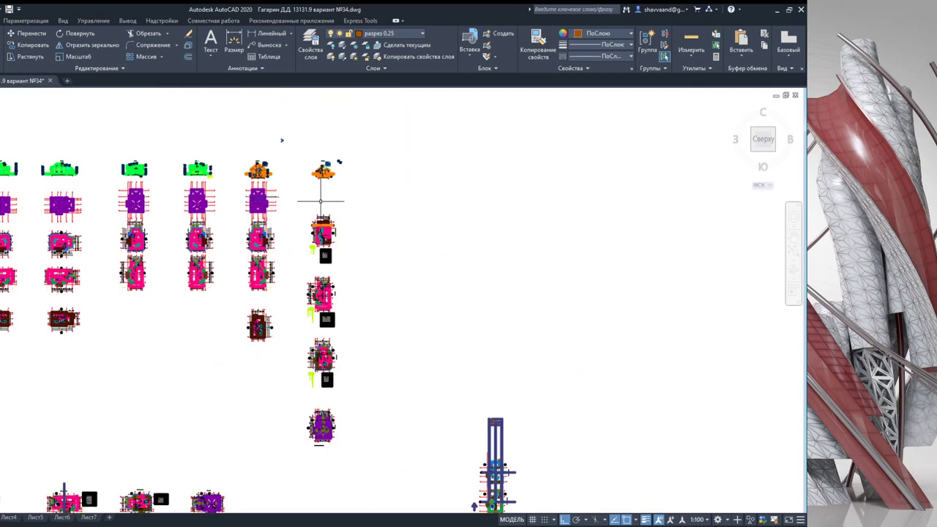
scroll(320, 201, up, 5)
scroll(334, 203, up, 3)
scroll(332, 203, up, 2)
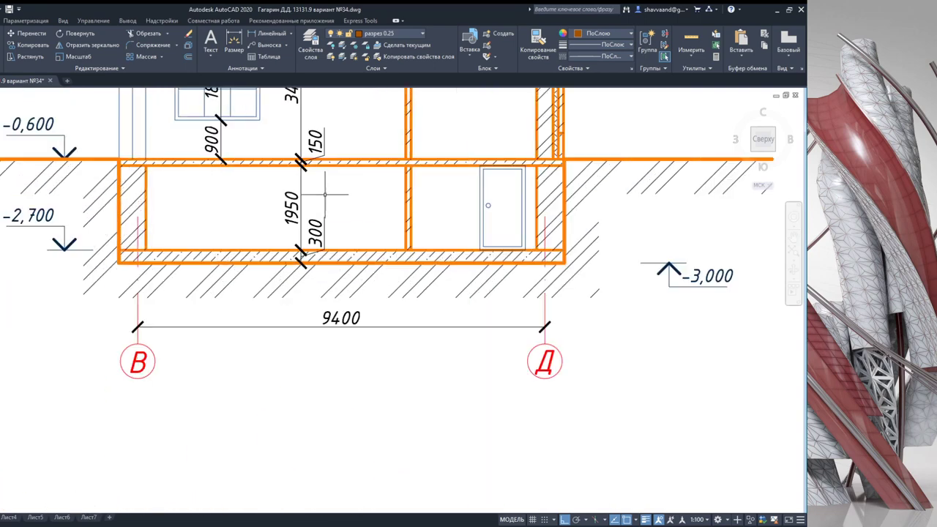
scroll(321, 199, down, 3)
scroll(220, 293, down, 3)
scroll(209, 307, down, 4)
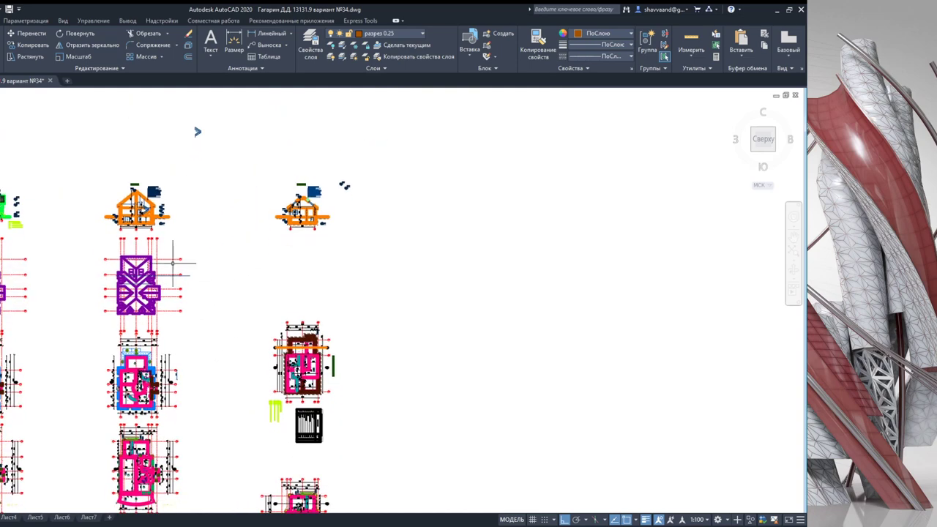
scroll(313, 252, up, 5)
scroll(314, 252, up, 2)
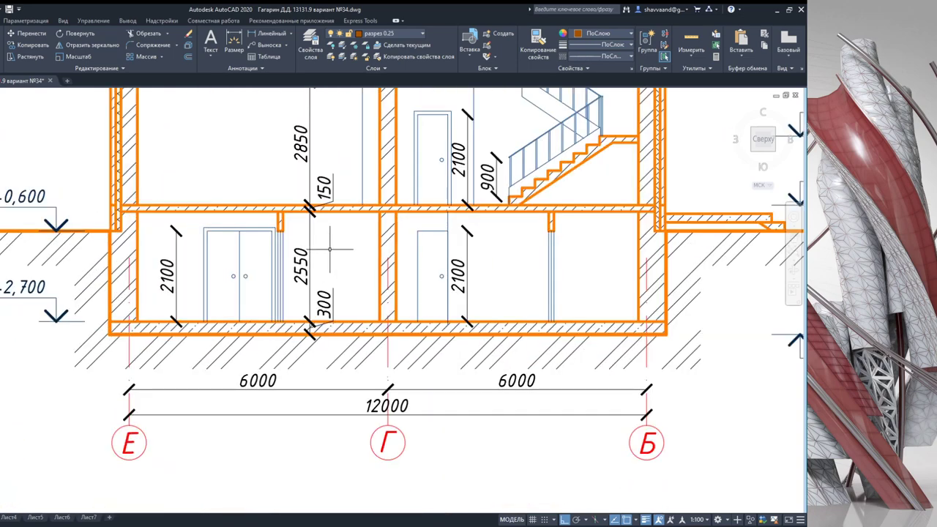
scroll(331, 250, up, 2)
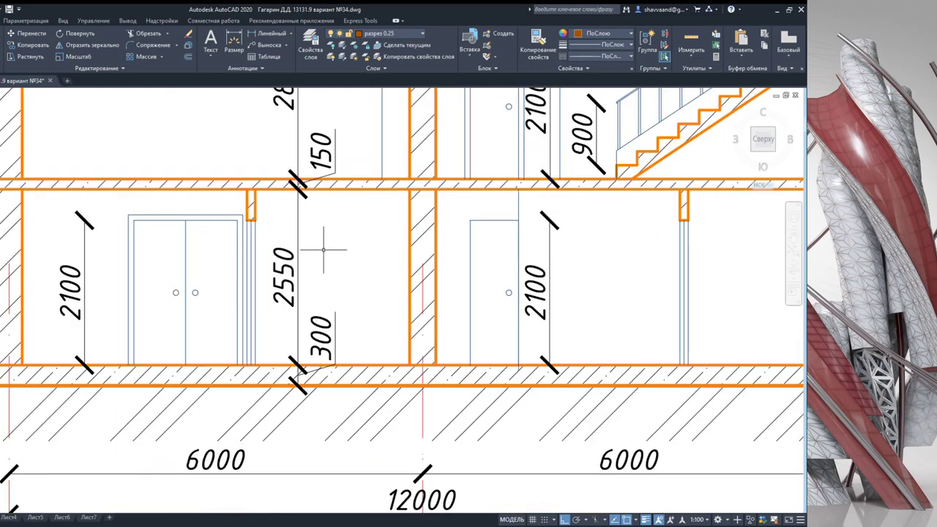
scroll(323, 250, down, 5)
mouse_move(548, 379)
middle_down()
mouse_move(285, 339)
mouse_move(301, 379)
mouse_move(278, 335)
middle_up()
scroll(285, 339, up, 1)
scroll(412, 283, up, 4)
scroll(349, 224, up, 6)
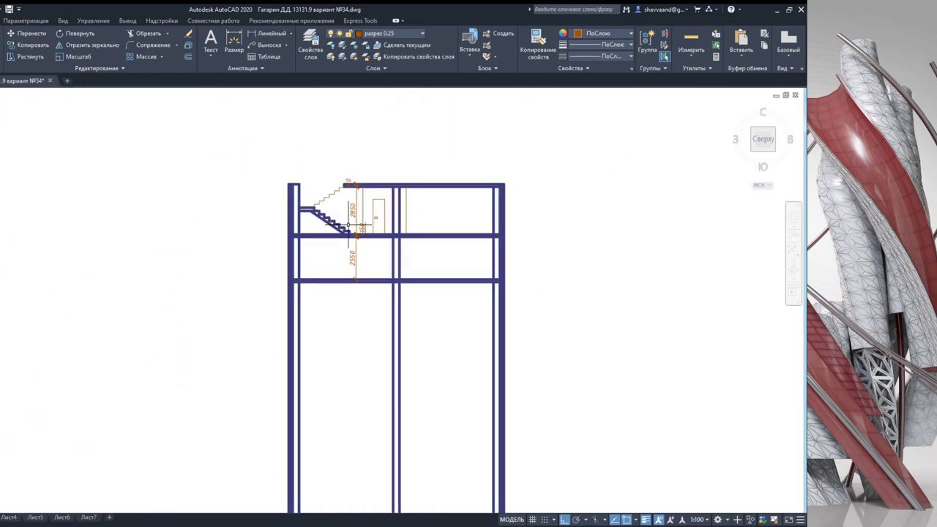
scroll(352, 236, up, 4)
scroll(326, 367, up, 2)
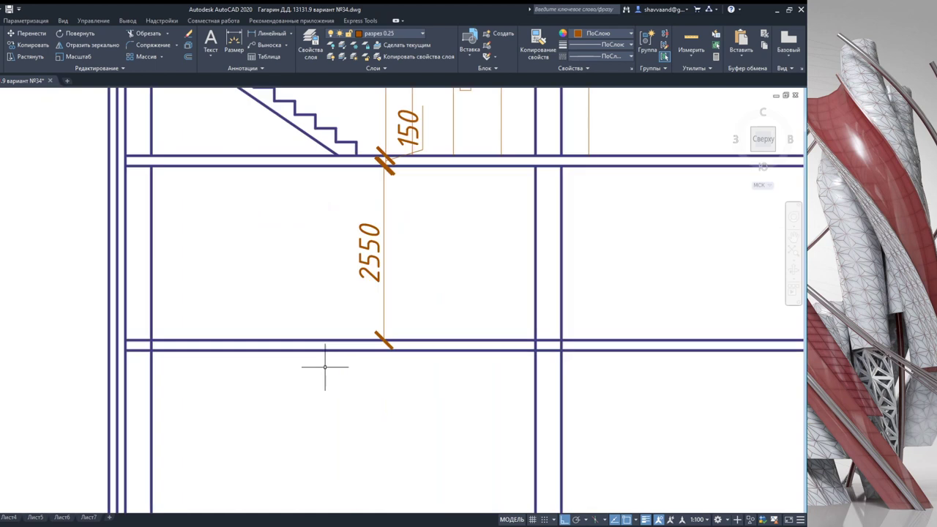
Step: Copy the lower floor line 150 downward
click(285, 351)
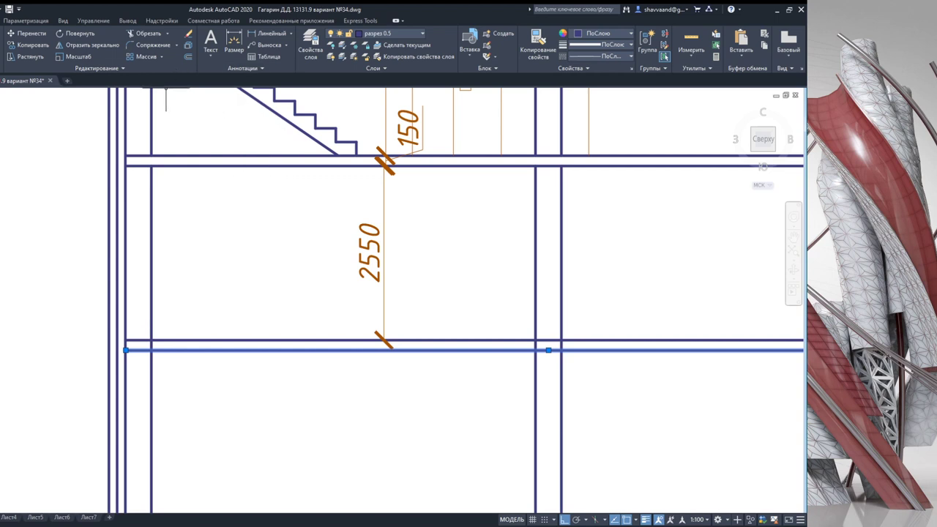
click(77, 49)
click(214, 350)
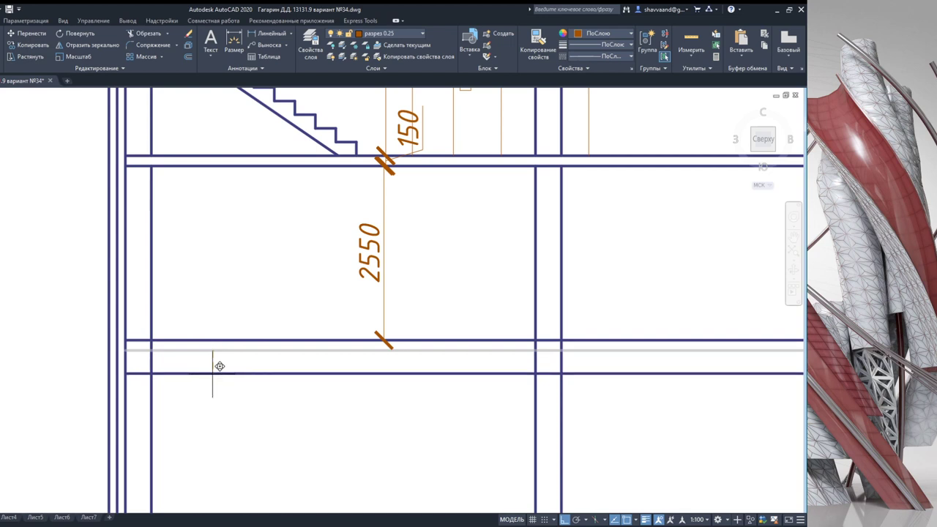
text(150)
key(Return)
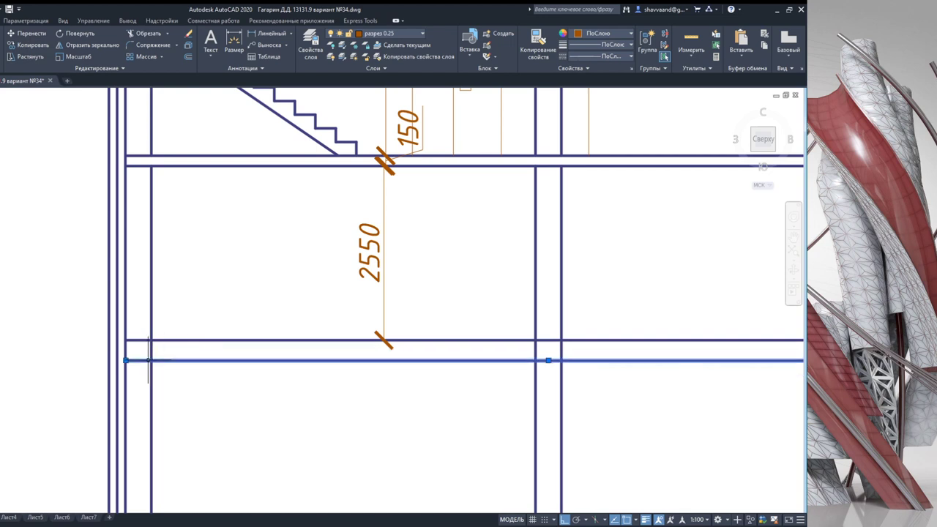
Step: Stretch the left ends of both floor lines past the outer wall
click(126, 360)
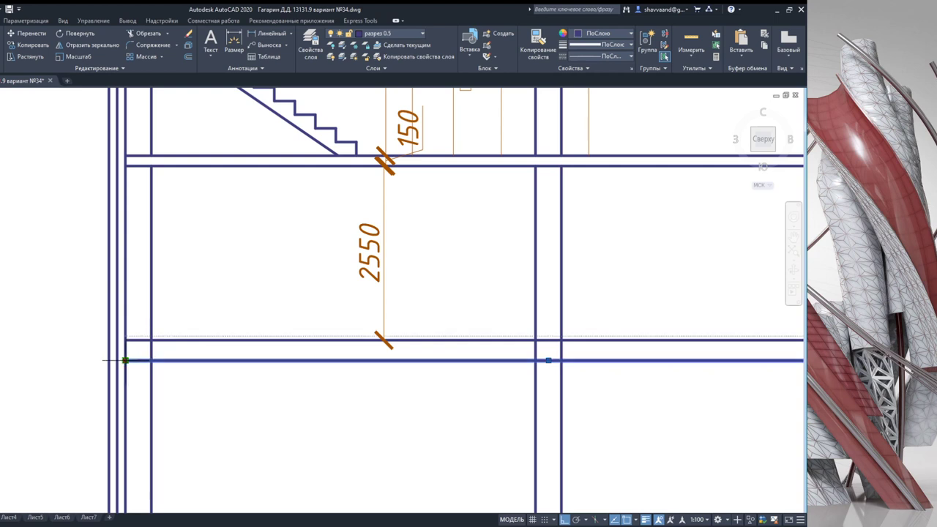
click(109, 360)
click(128, 340)
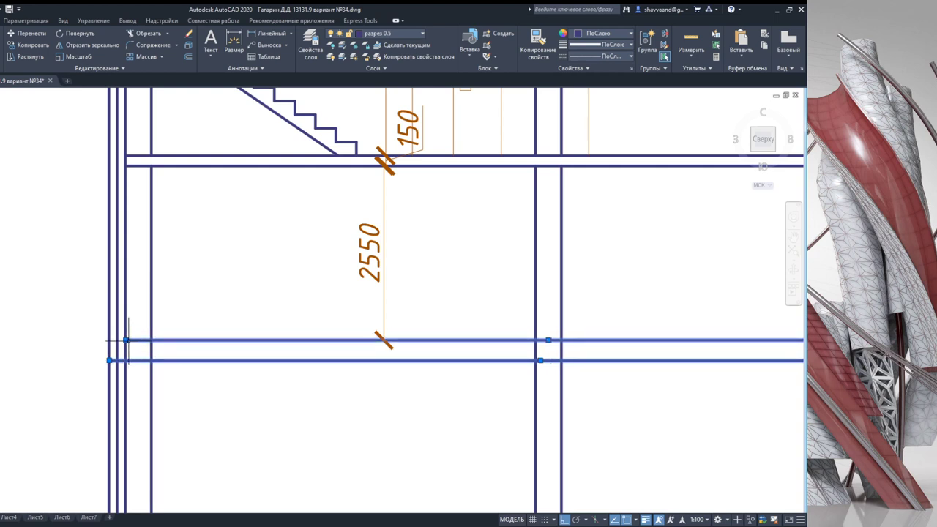
click(126, 339)
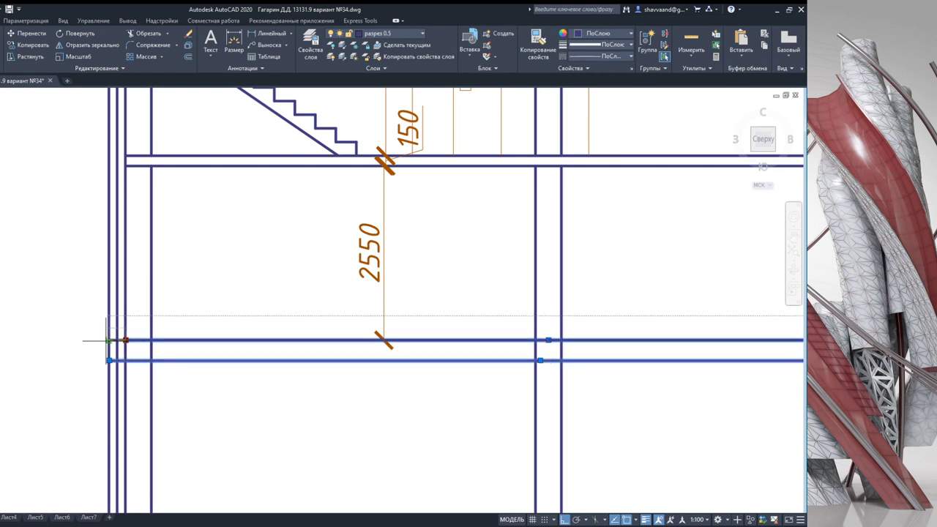
click(88, 340)
click(109, 360)
click(74, 361)
middle_drag(186, 369, 145, 372)
scroll(145, 372, down, 2)
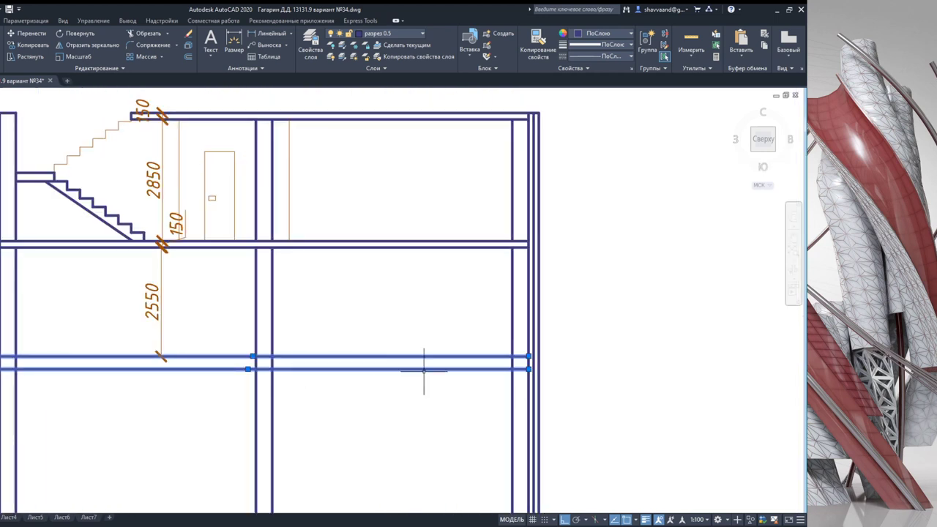
Step: Extend the right ends of both floor lines past the right wall
scroll(524, 346, up, 3)
click(505, 360)
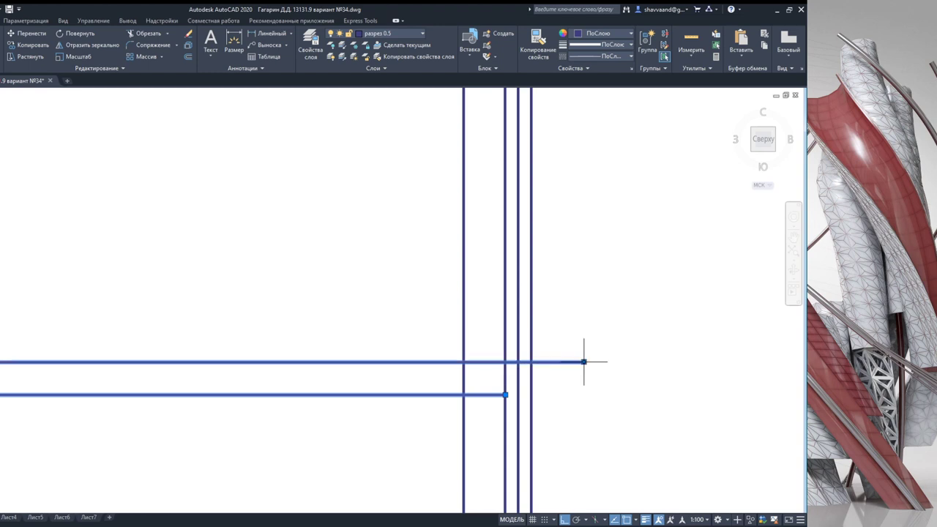
click(506, 394)
scroll(569, 384, down, 2)
key(Escape)
Step: Trim the vertical lines sticking out below the bottom slab, including the left wall lines
middle_drag(533, 407, 532, 336)
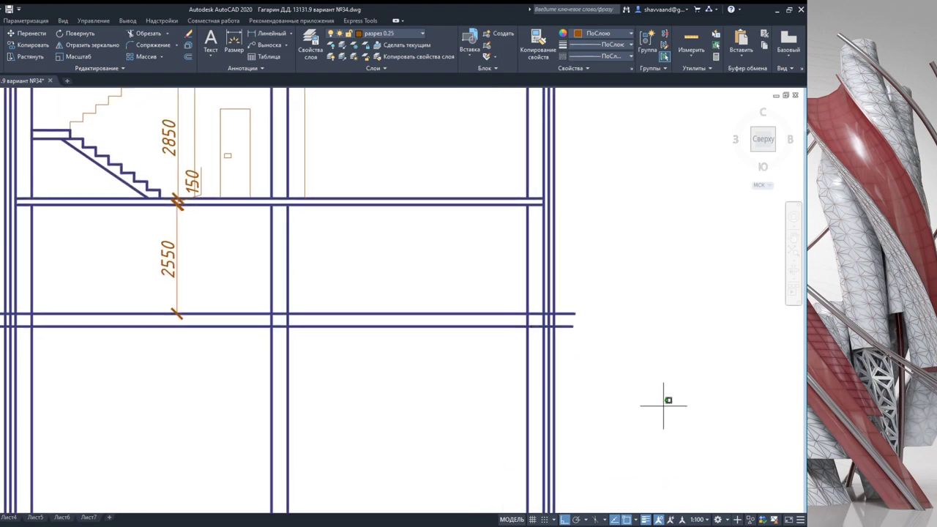
drag(665, 405, 2, 202)
click(144, 35)
drag(350, 372, 274, 360)
drag(597, 385, 465, 377)
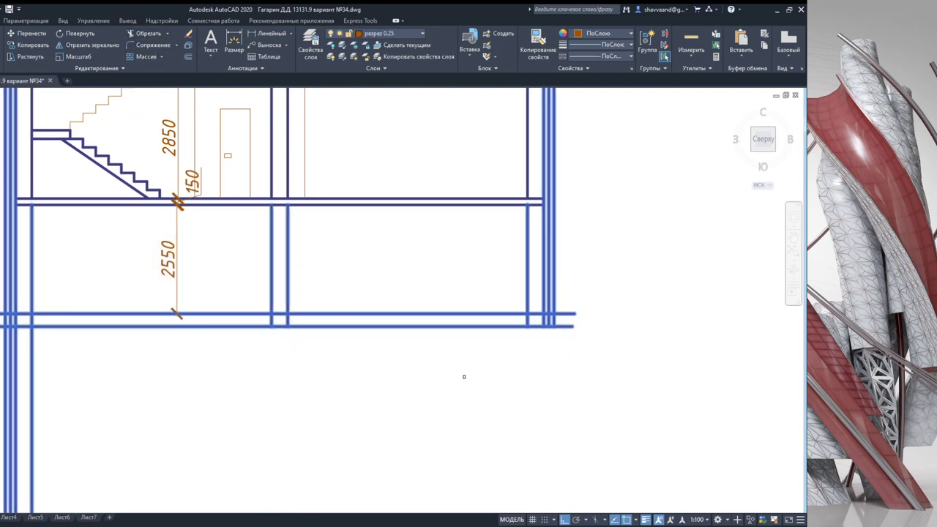
drag(109, 375, 2, 351)
scroll(3, 352, up, 5)
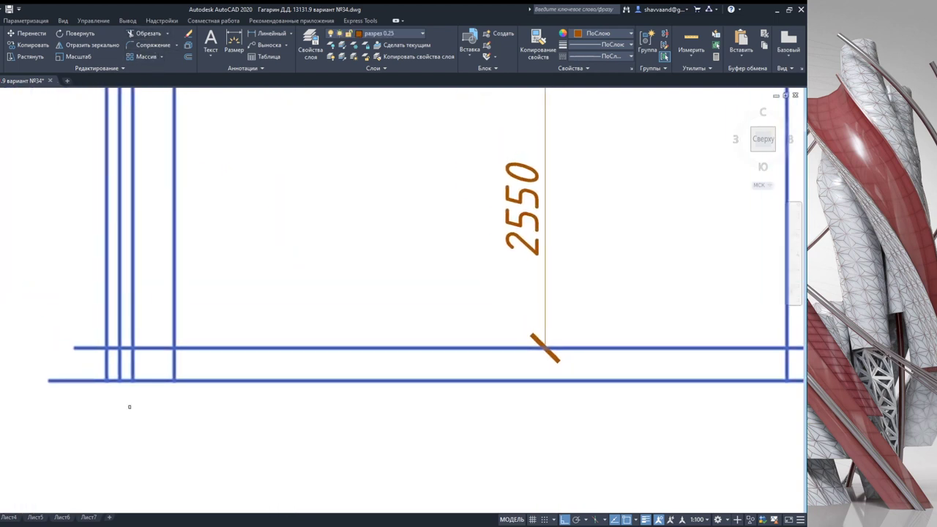
drag(207, 361, 79, 360)
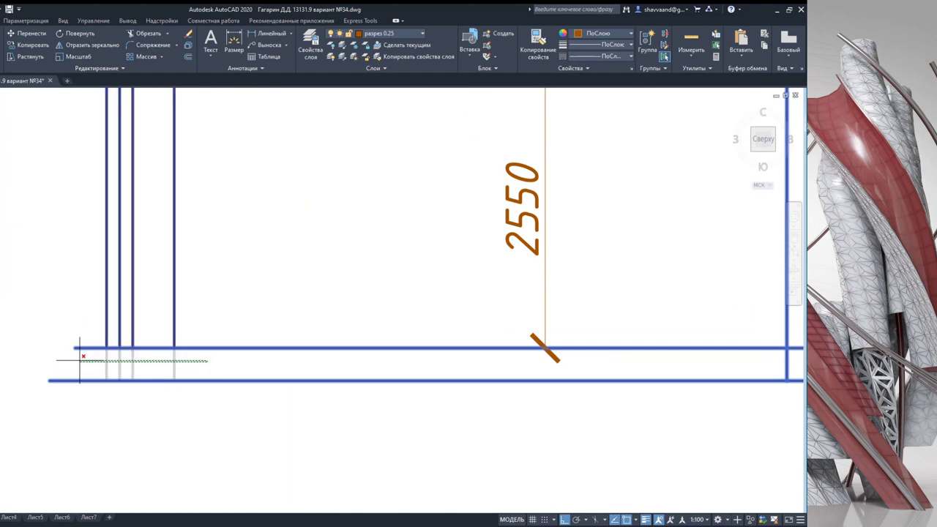
drag(79, 360, 114, 362)
Step: Trim the remaining wall line stubs below the ground with a fence
scroll(114, 362, down, 2)
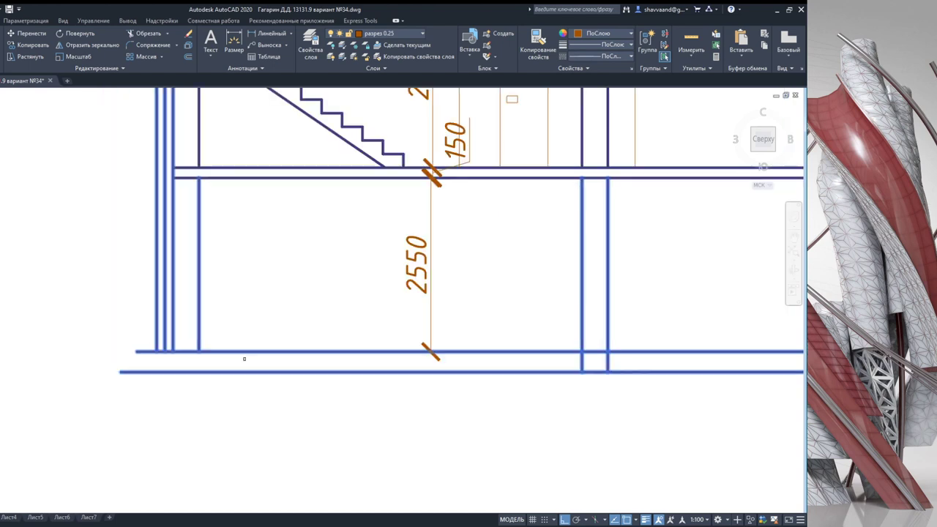
scroll(102, 415, down, 2)
middle_drag(262, 400, 177, 393)
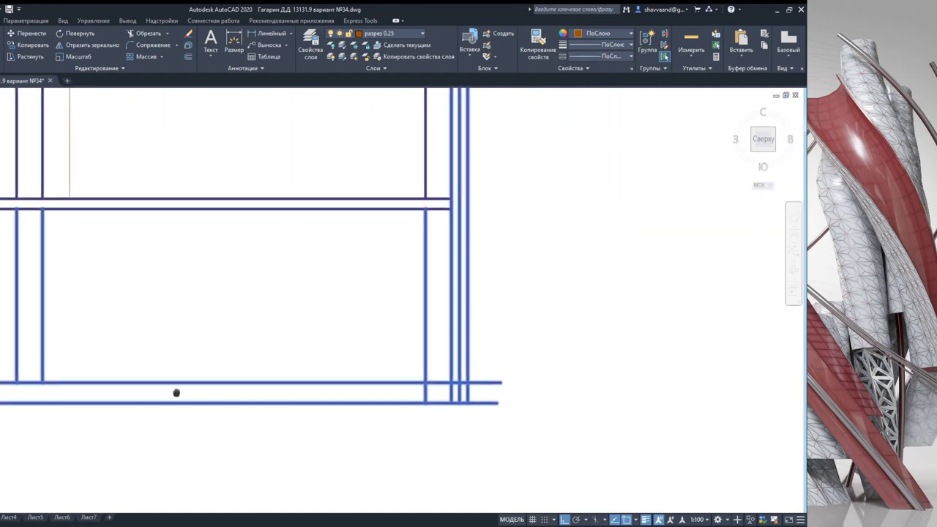
drag(481, 392, 383, 391)
scroll(671, 391, down, 3)
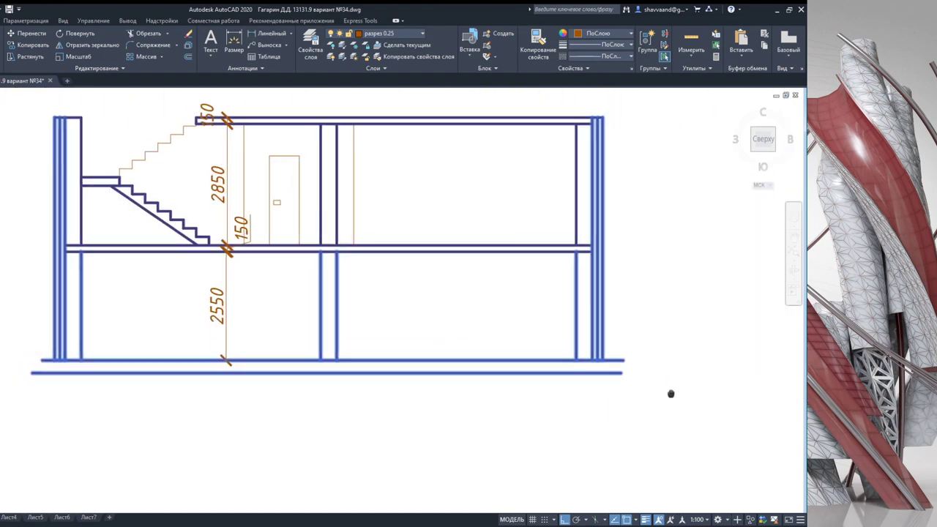
scroll(671, 383, up, 2)
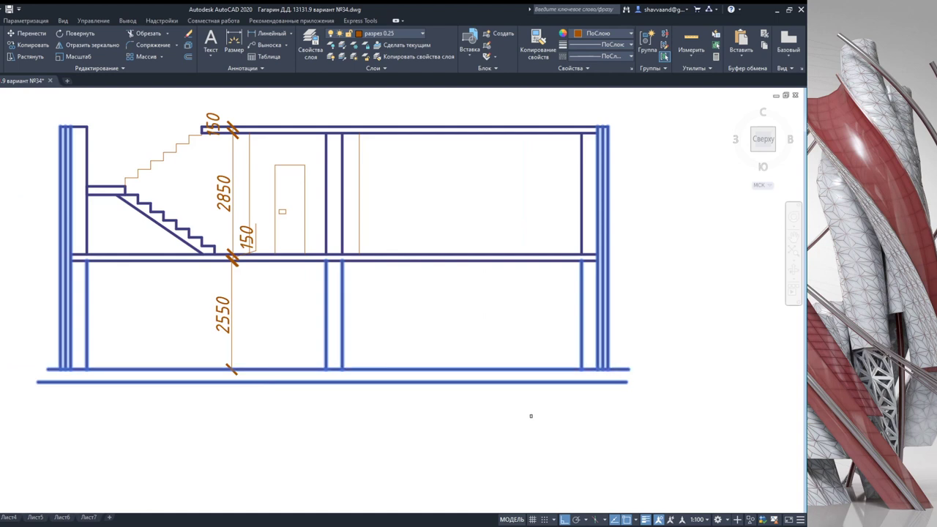
scroll(343, 422, down, 1)
scroll(185, 431, down, 2)
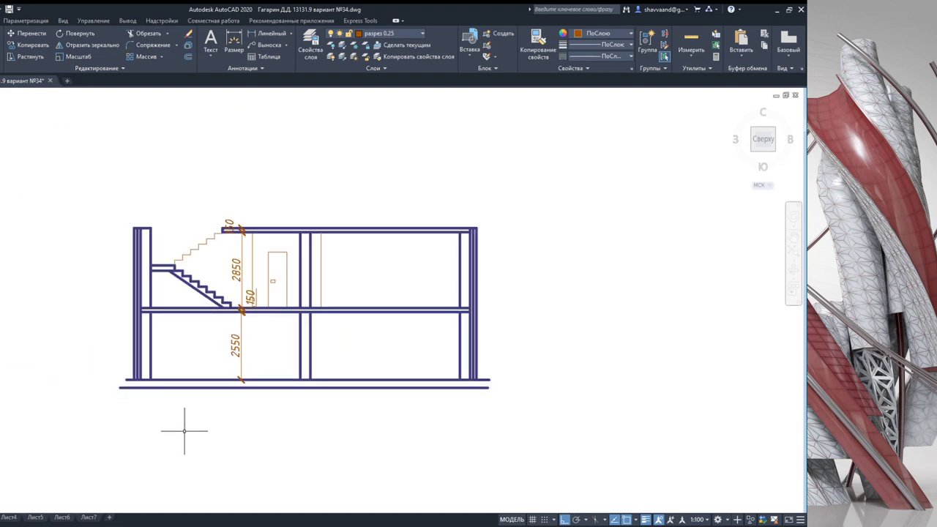
Step: Place the 300 dimension between the two lowest lines, directly beneath the 2550 one
scroll(194, 421, down, 3)
scroll(242, 308, down, 1)
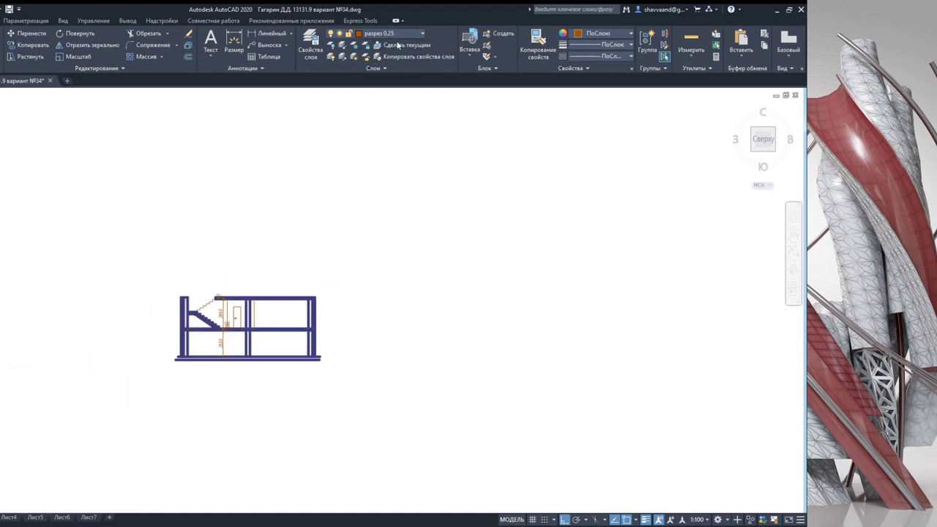
scroll(220, 285, up, 4)
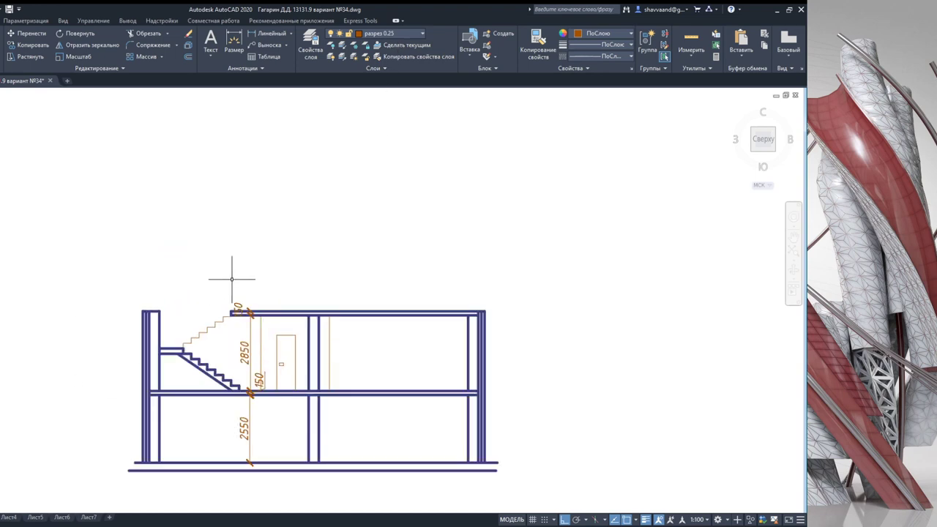
middle_drag(266, 393, 282, 379)
scroll(252, 338, up, 4)
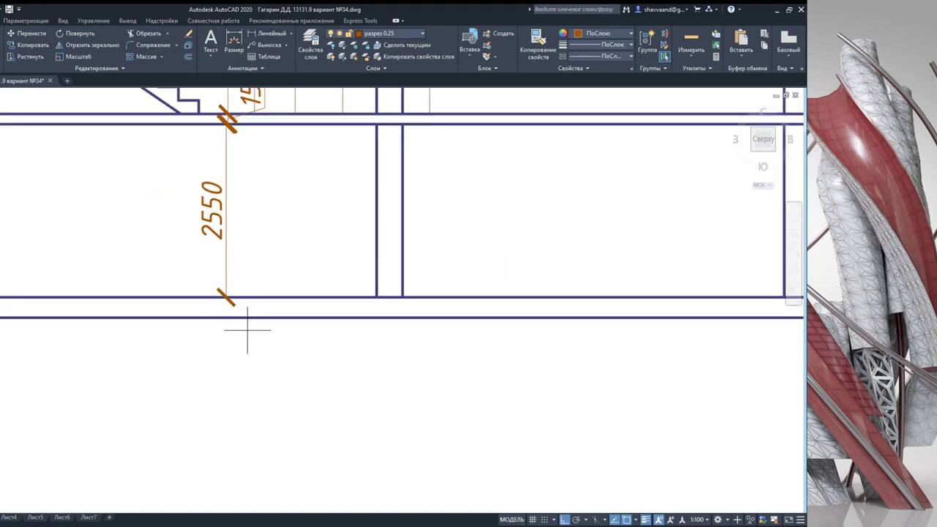
click(246, 317)
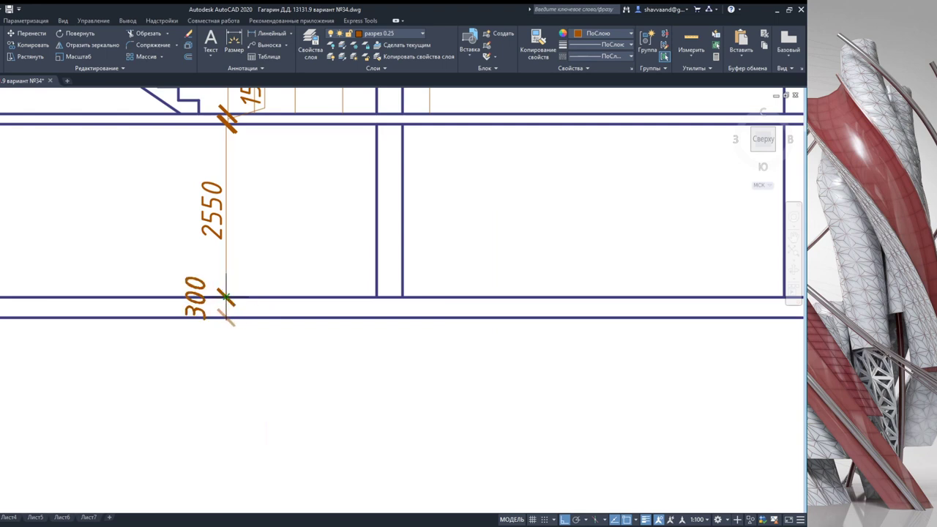
scroll(252, 304, down, 4)
scroll(261, 373, down, 4)
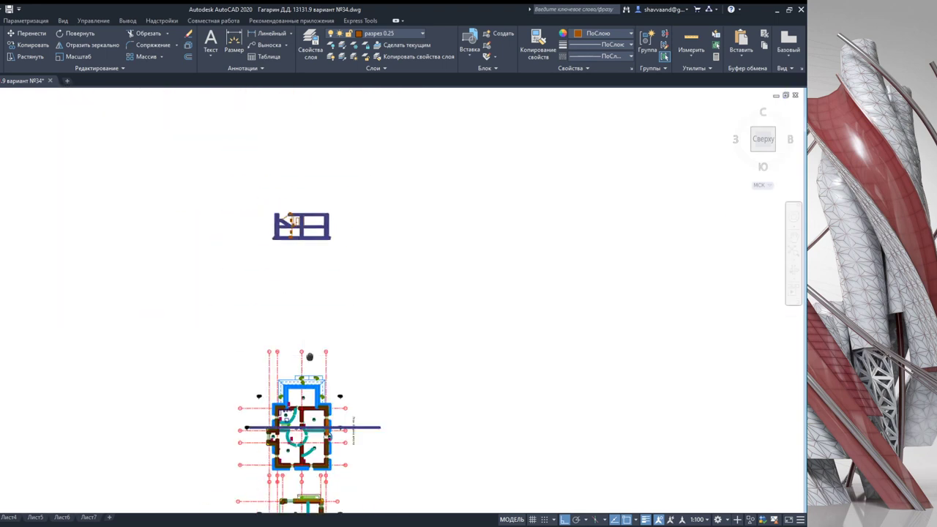
Step: Select the long vertical projection line above the basement plan and copy it from a base point
middle_drag(288, 241, 291, 205)
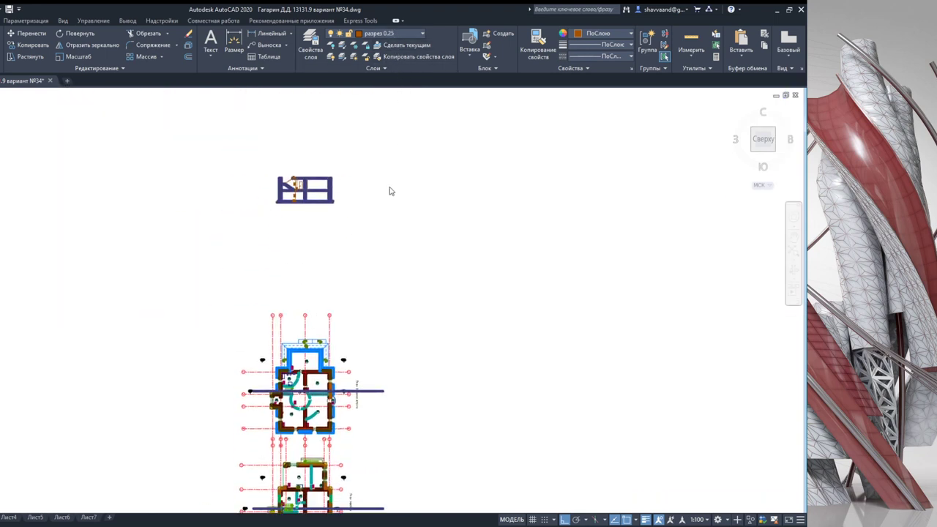
scroll(366, 272, up, 3)
scroll(312, 333, down, 2)
middle_drag(312, 454, 301, 330)
scroll(293, 506, up, 4)
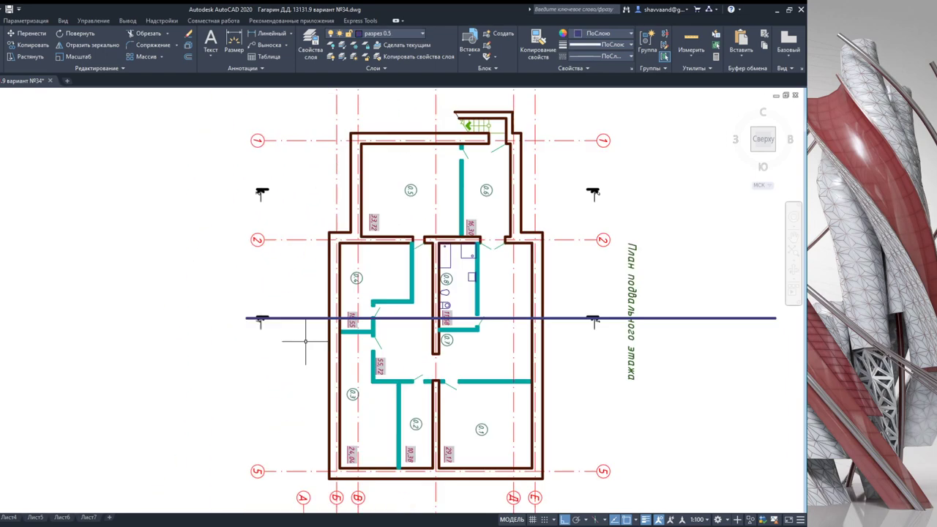
scroll(320, 292, up, 1)
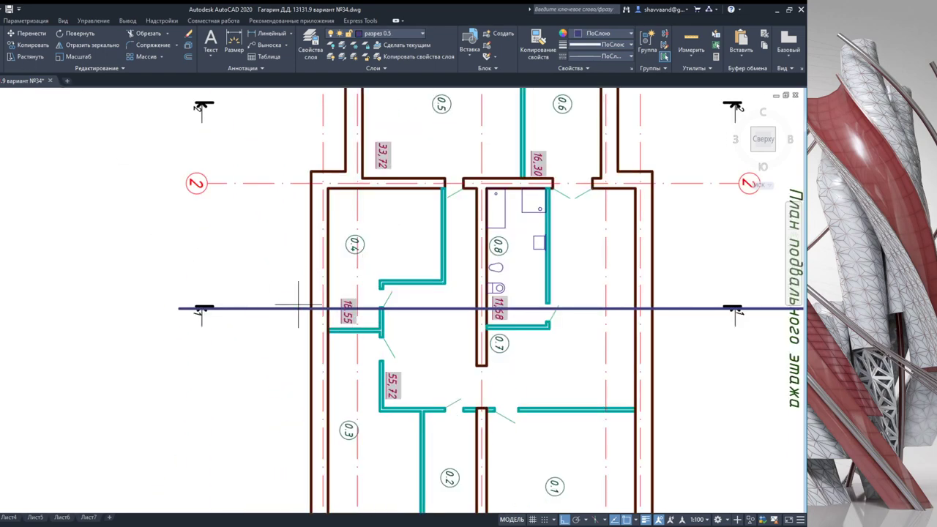
scroll(311, 309, down, 3)
scroll(308, 293, down, 2)
scroll(283, 210, up, 2)
scroll(282, 123, up, 2)
scroll(310, 195, up, 1)
middle_drag(310, 293, 310, 195)
scroll(306, 278, down, 2)
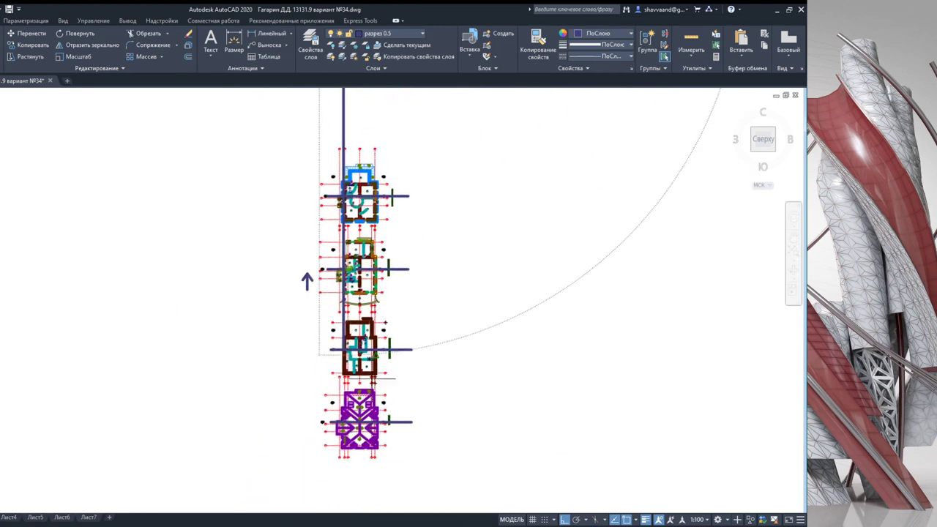
scroll(277, 313, up, 4)
scroll(262, 268, up, 4)
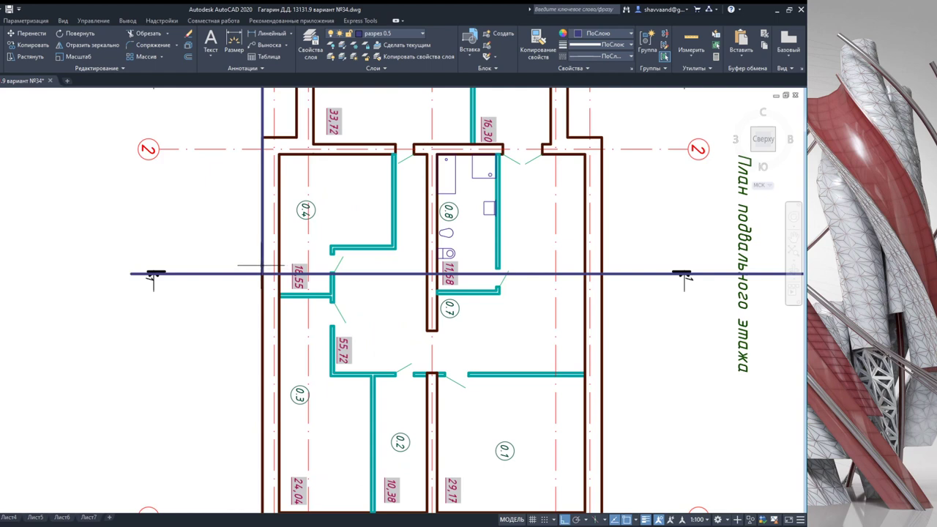
click(262, 267)
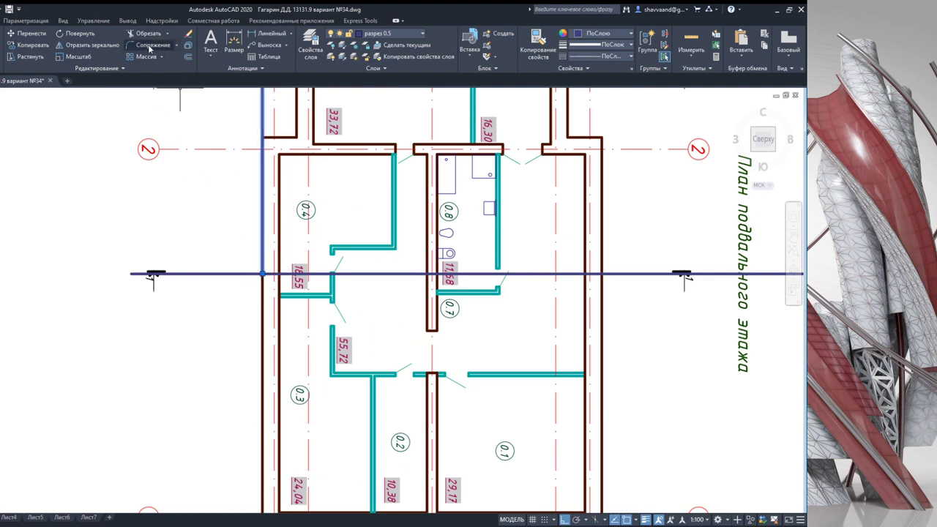
click(32, 45)
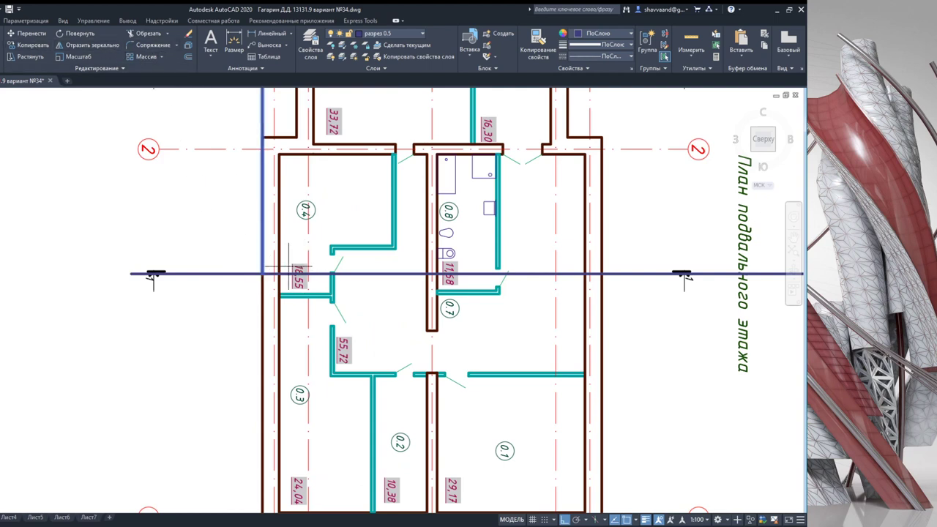
scroll(260, 274, up, 4)
click(258, 269)
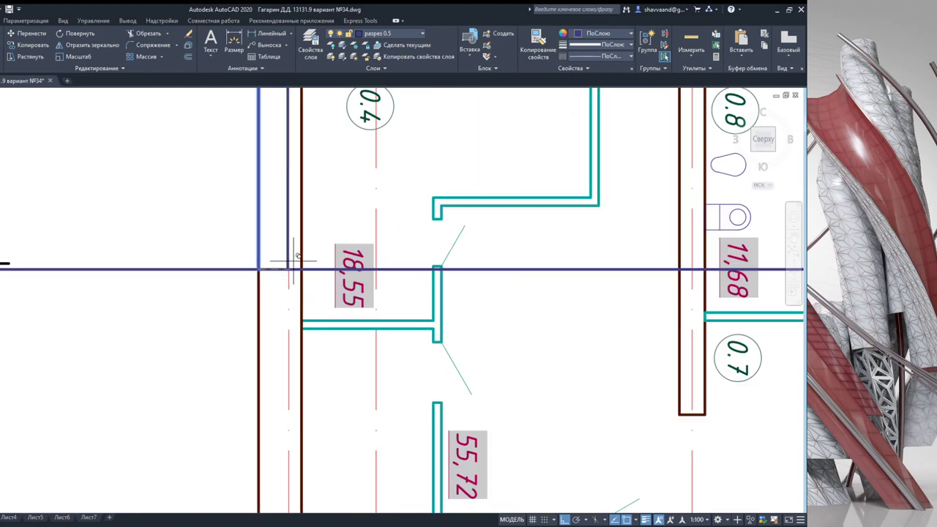
Step: Place a copy of the projection line at the basement plan's doorway edge
scroll(433, 271, up, 6)
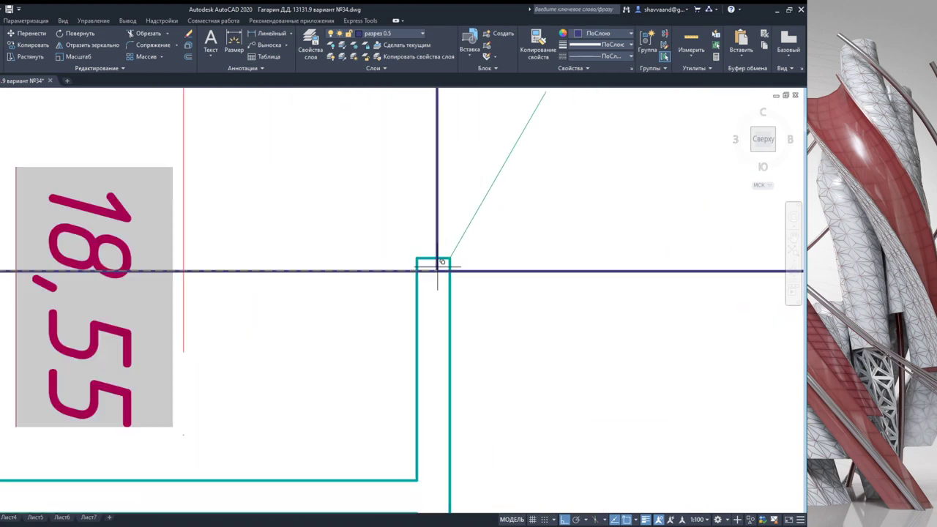
click(417, 270)
scroll(443, 266, down, 3)
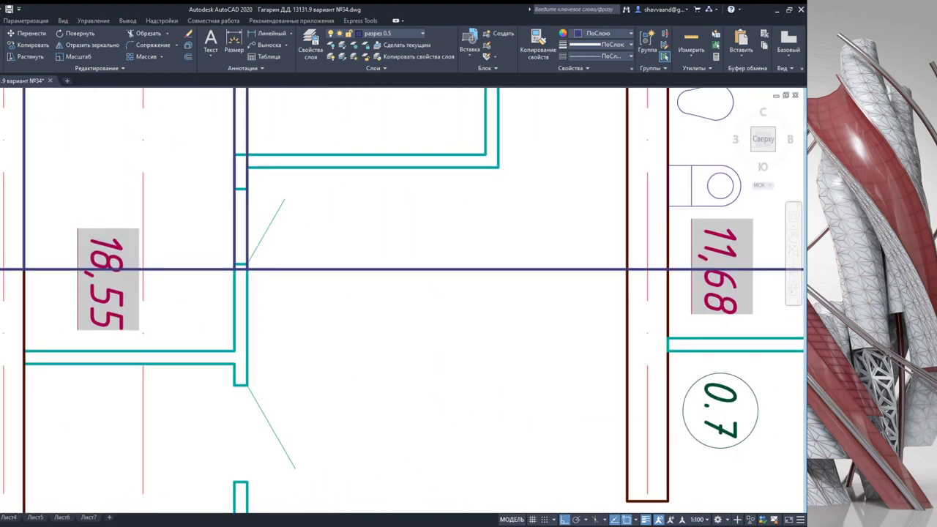
scroll(381, 290, down, 2)
scroll(377, 284, up, 2)
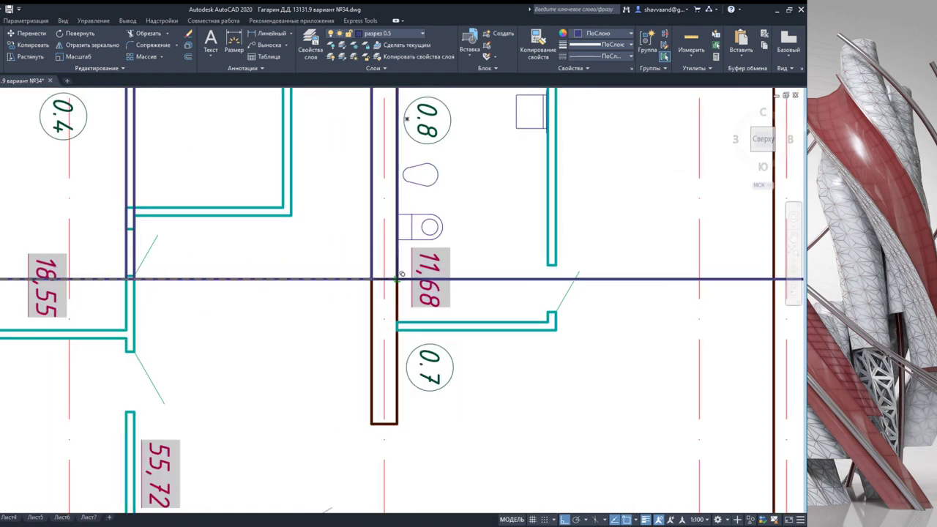
scroll(410, 285, down, 3)
scroll(481, 280, up, 3)
scroll(480, 281, up, 2)
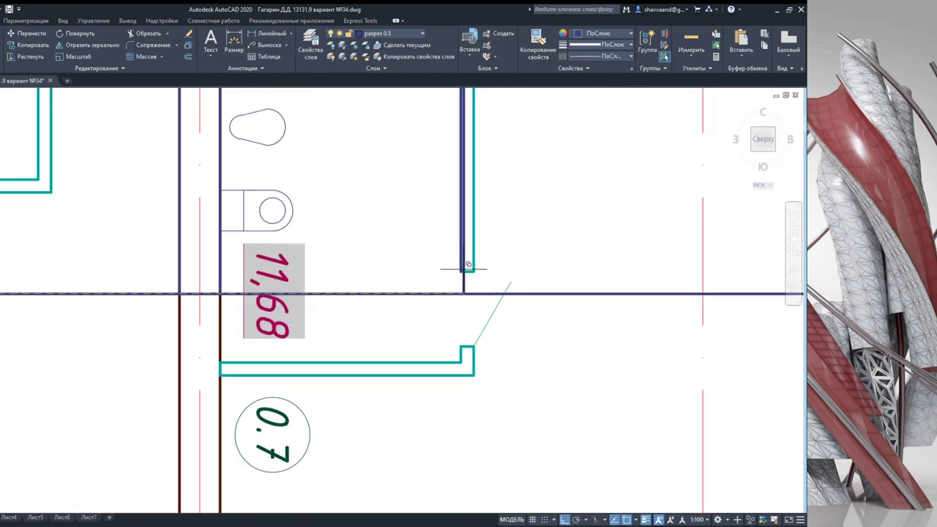
scroll(505, 313, down, 2)
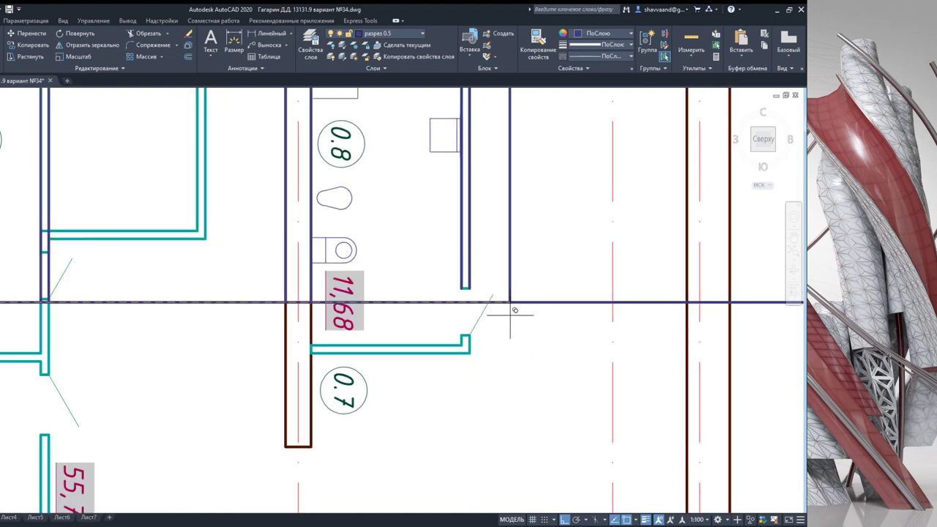
middle_drag(507, 313, 292, 324)
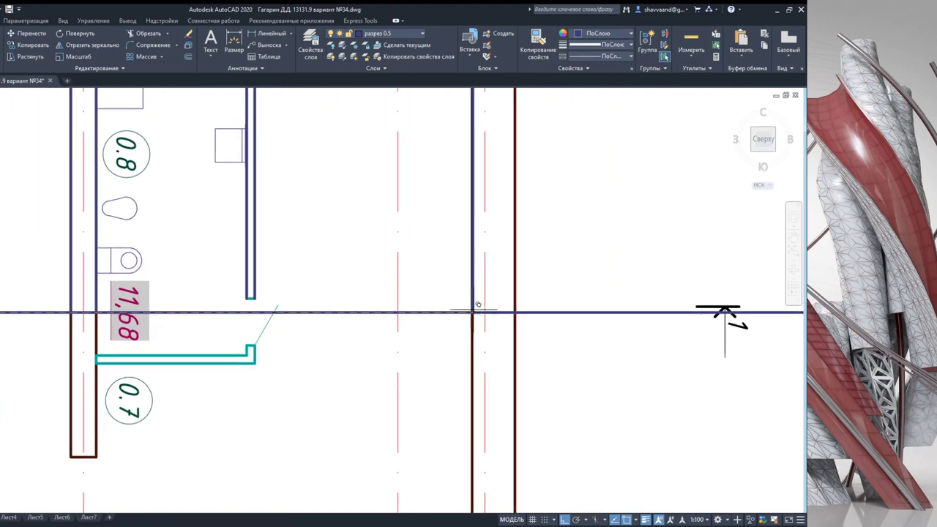
scroll(520, 309, down, 5)
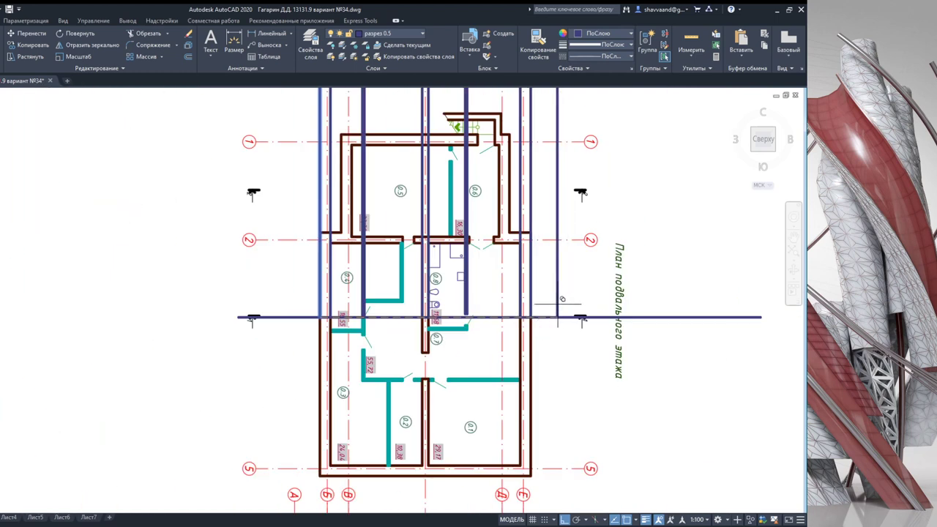
scroll(557, 301, down, 5)
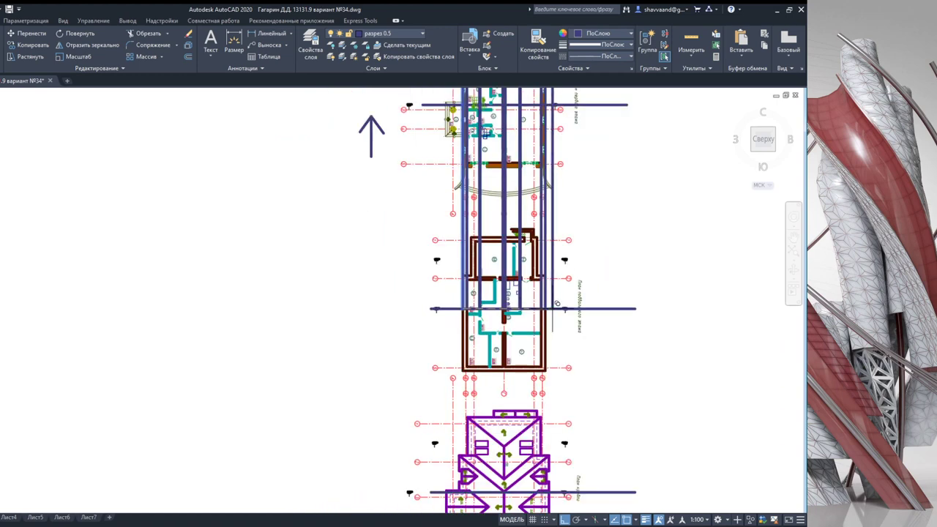
scroll(535, 337, down, 3)
scroll(310, 318, down, 2)
middle_drag(310, 318, 427, 340)
scroll(276, 380, up, 5)
scroll(276, 380, up, 2)
middle_drag(276, 379, 454, 254)
scroll(198, 356, up, 3)
scroll(198, 356, up, 2)
scroll(352, 334, down, 2)
scroll(306, 334, up, 2)
scroll(331, 349, down, 1)
scroll(206, 337, up, 1)
scroll(198, 333, up, 5)
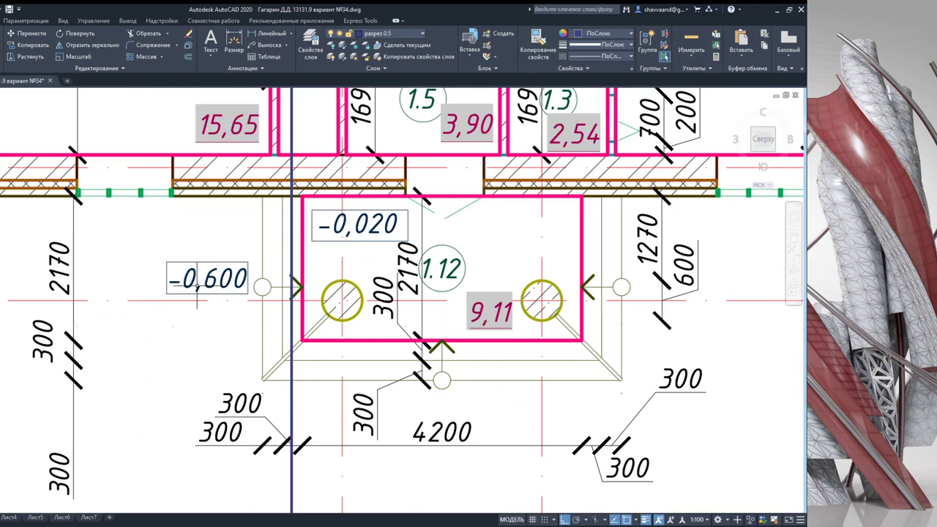
scroll(172, 269, down, 3)
scroll(170, 271, down, 3)
scroll(170, 271, down, 2)
middle_drag(733, 352, 447, 350)
scroll(460, 349, down, 5)
scroll(460, 350, up, 4)
scroll(461, 293, down, 6)
mouse_move(553, 292)
middle_down()
mouse_move(419, 345)
mouse_move(477, 440)
middle_up()
scroll(464, 356, up, 6)
scroll(469, 351, down, 2)
scroll(466, 338, down, 1)
scroll(418, 360, up, 3)
scroll(429, 383, up, 3)
scroll(425, 422, up, 2)
middle_drag(424, 423, 368, 309)
scroll(351, 281, up, 2)
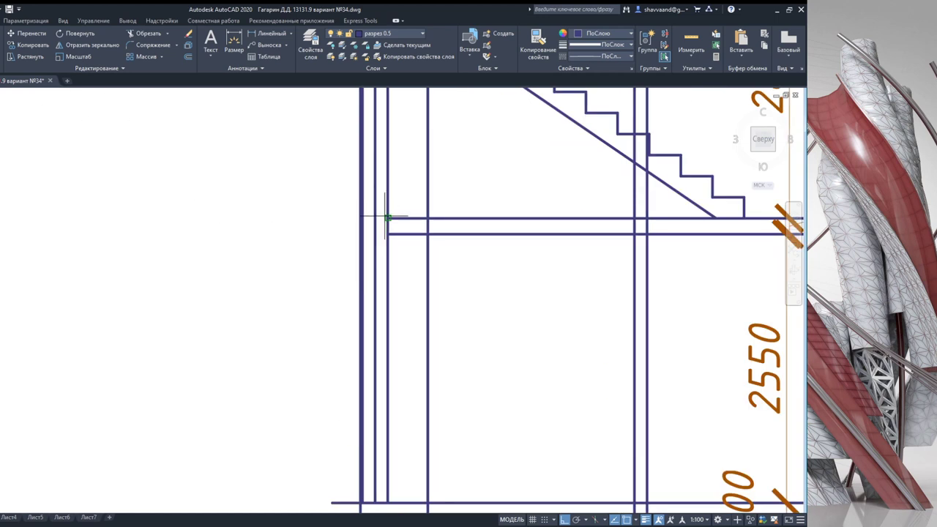
click(306, 218)
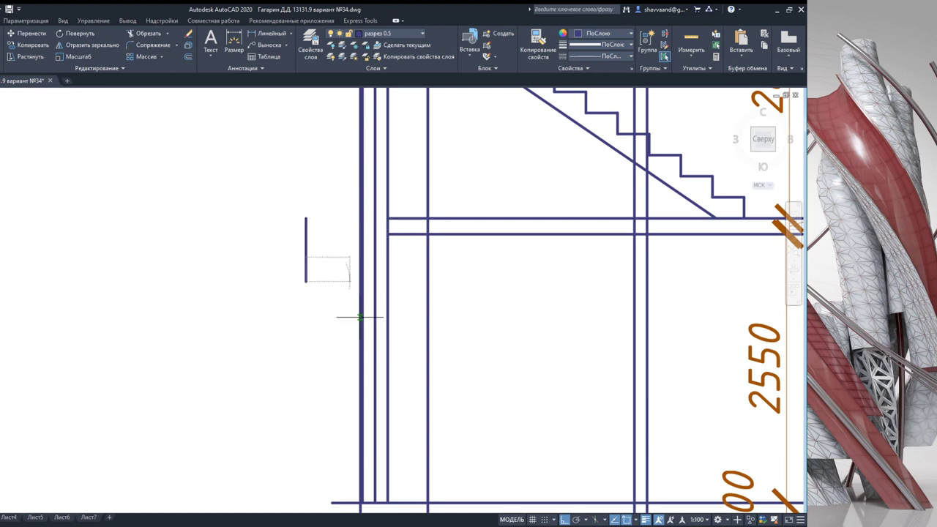
scroll(344, 297, down, 2)
scroll(383, 325, down, 2)
middle_drag(383, 324, 247, 334)
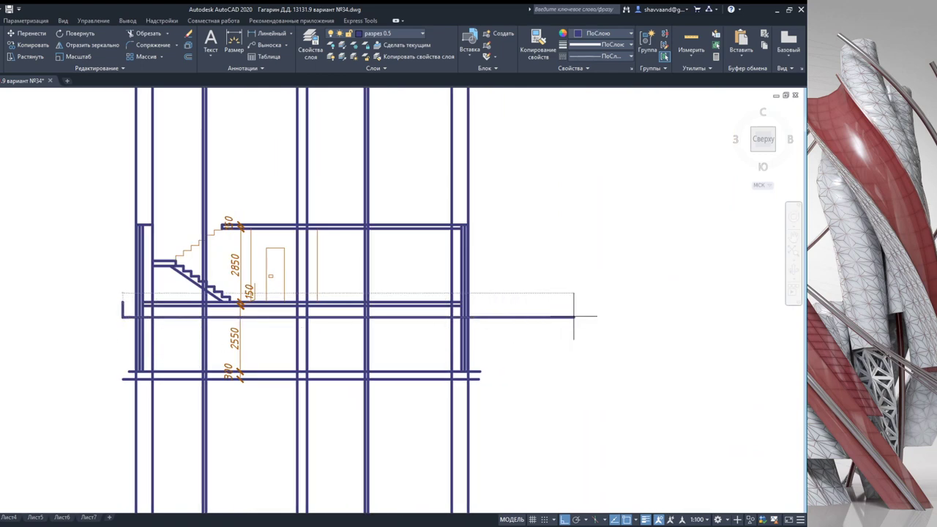
scroll(168, 324, up, 2)
scroll(117, 317, up, 4)
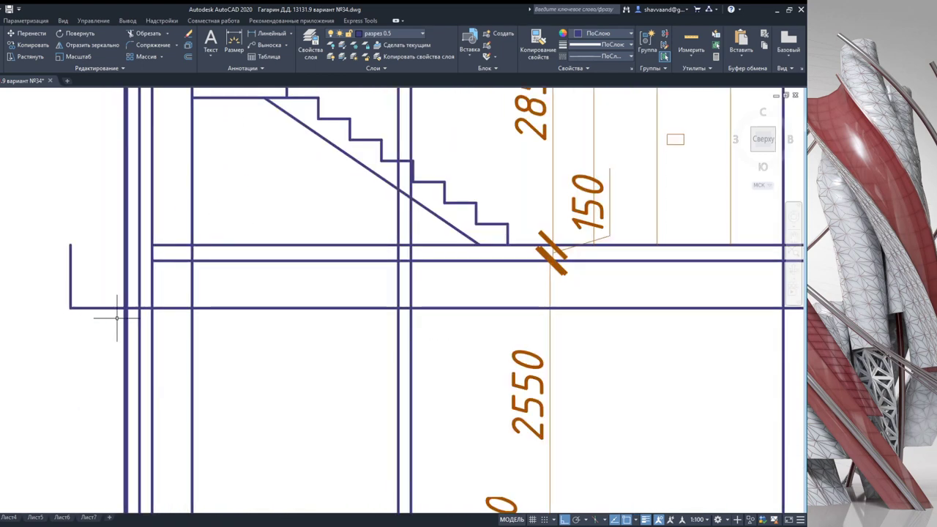
middle_drag(117, 317, 172, 314)
scroll(145, 264, down, 3)
scroll(143, 262, up, 1)
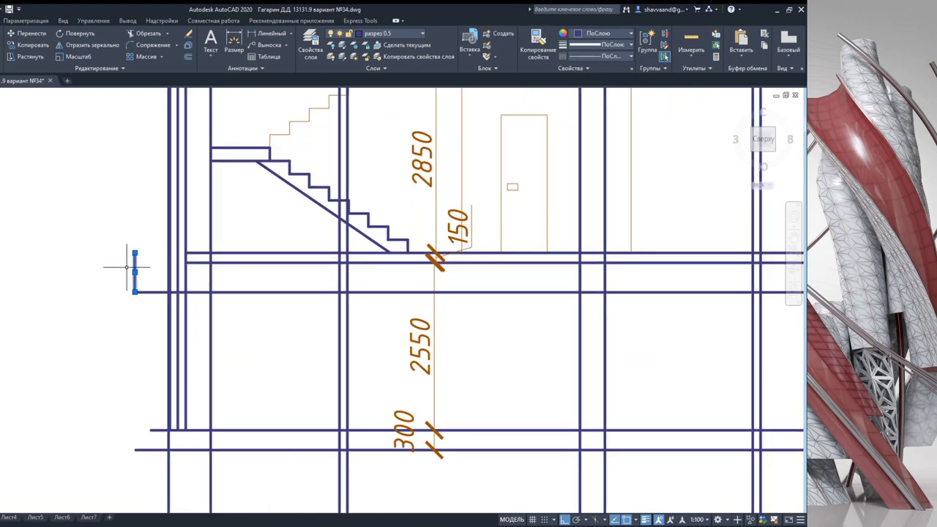
scroll(146, 341, up, 2)
scroll(171, 345, up, 2)
scroll(201, 347, down, 5)
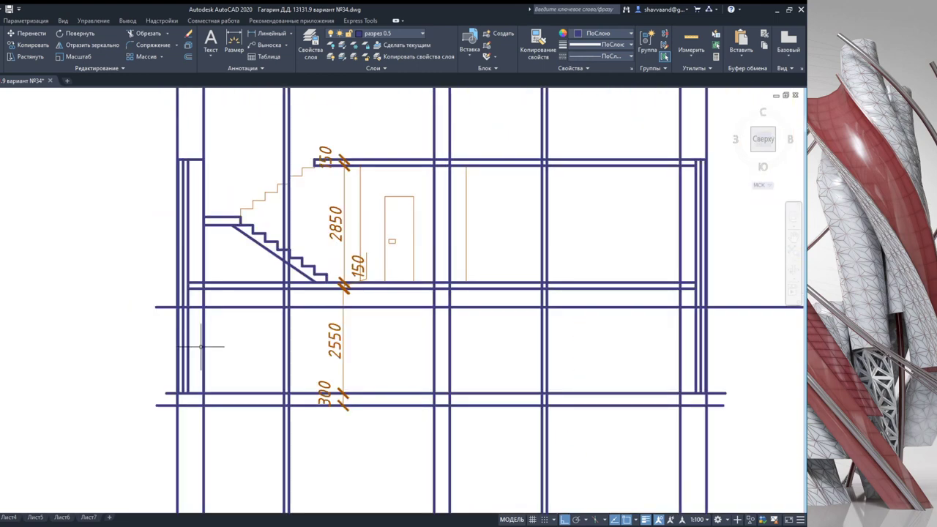
scroll(320, 379, down, 2)
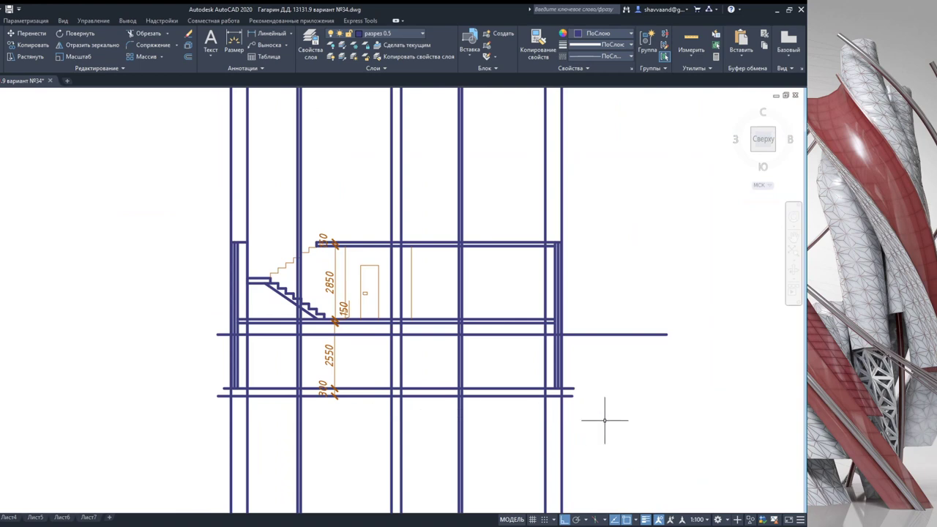
Step: Window-select the whole building section, then clear the selection
click(605, 421)
click(162, 192)
scroll(288, 311, up, 4)
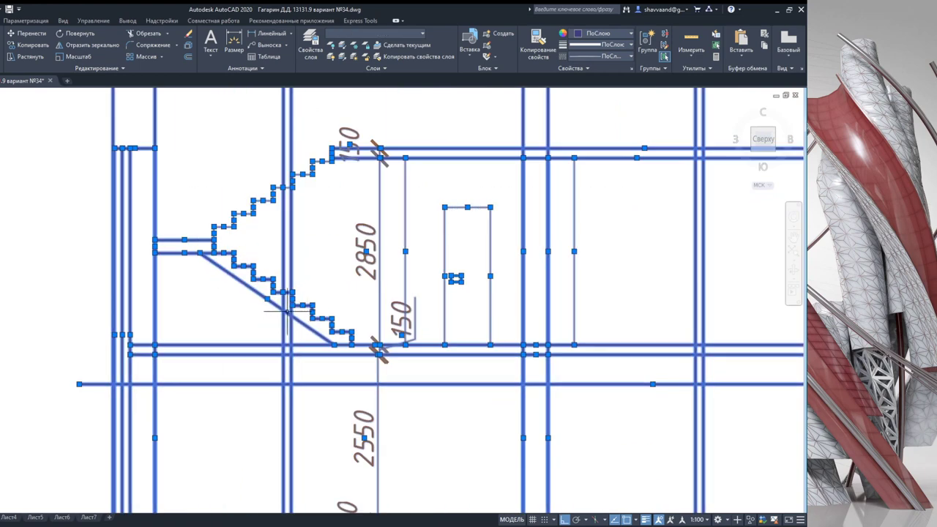
scroll(292, 372, down, 1)
scroll(284, 313, down, 1)
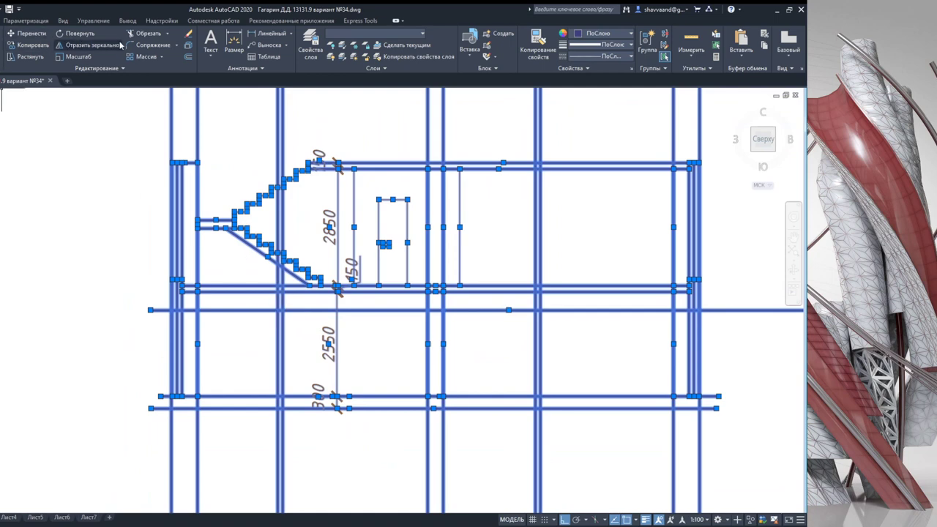
key(Escape)
Step: Crossing-select the tall vertical construction lines above the section and delete them
scroll(233, 287, up, 4)
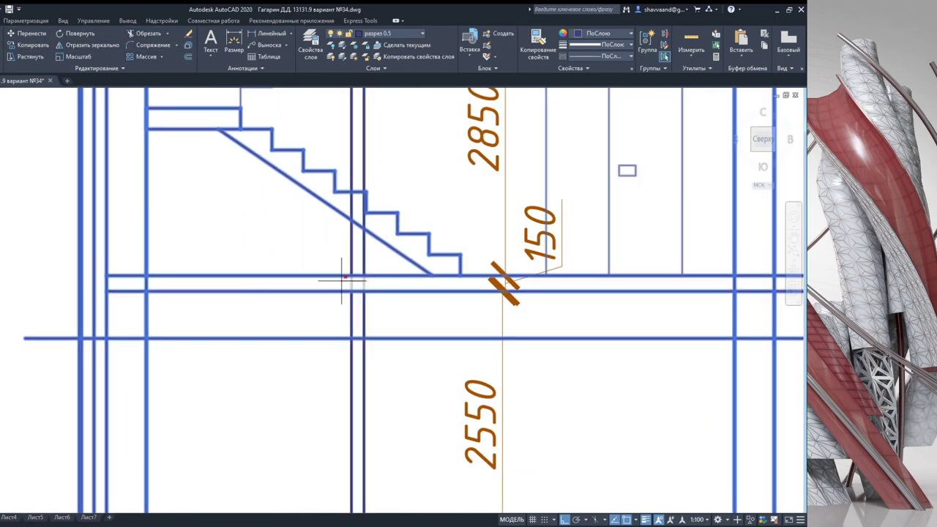
middle_drag(403, 285, 220, 293)
mouse_move(601, 299)
middle_down()
mouse_move(507, 299)
mouse_move(377, 326)
middle_up()
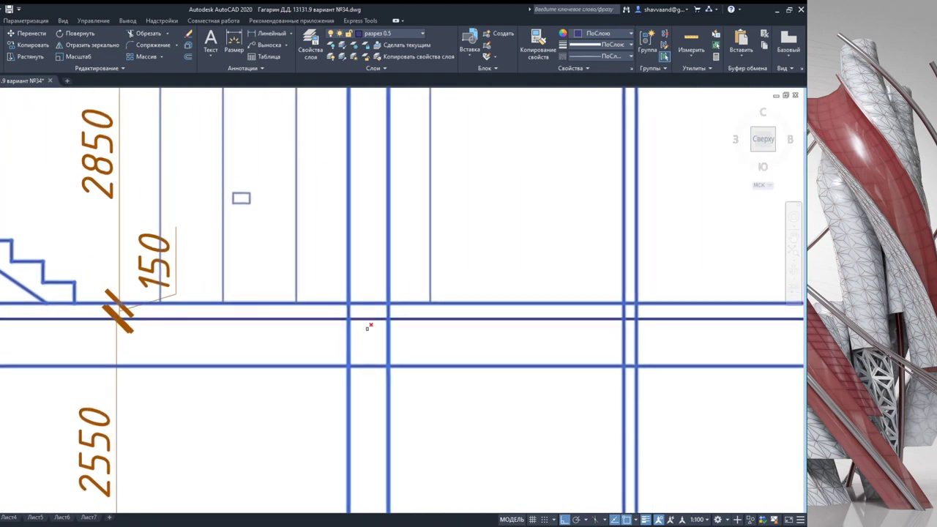
middle_drag(432, 315, 226, 300)
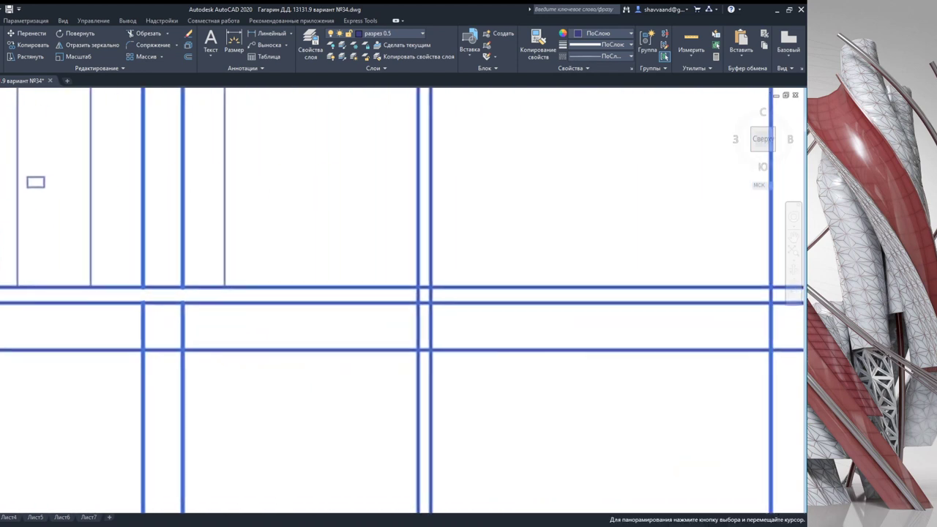
scroll(386, 295, down, 2)
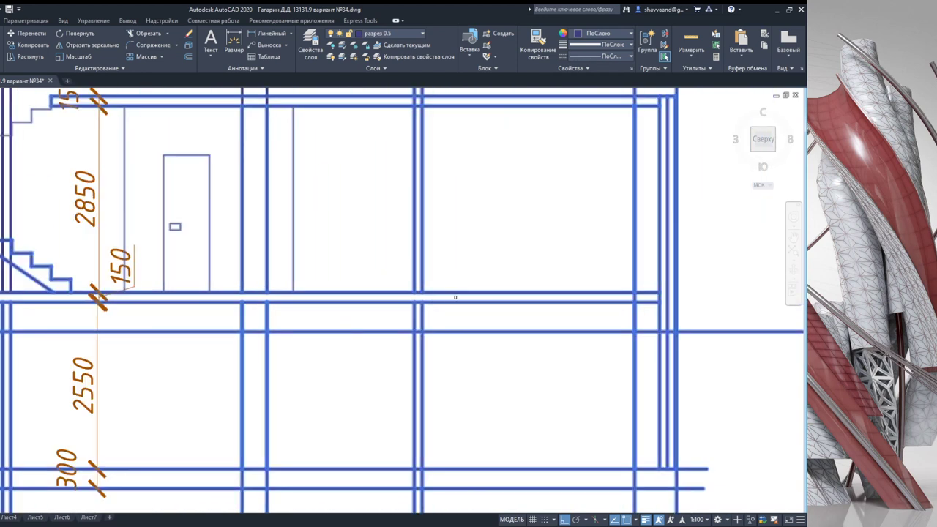
scroll(451, 297, up, 4)
scroll(389, 330, up, 2)
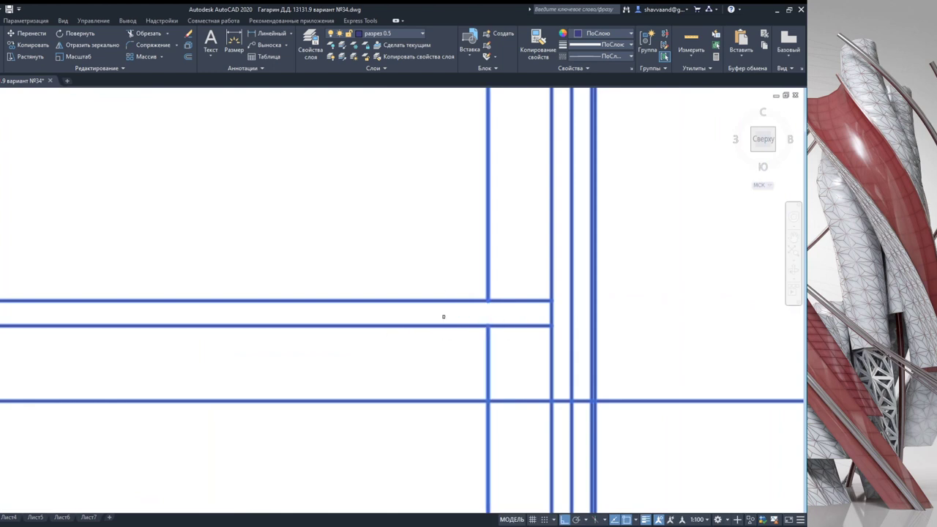
scroll(469, 310, down, 2)
middle_drag(301, 314, 544, 315)
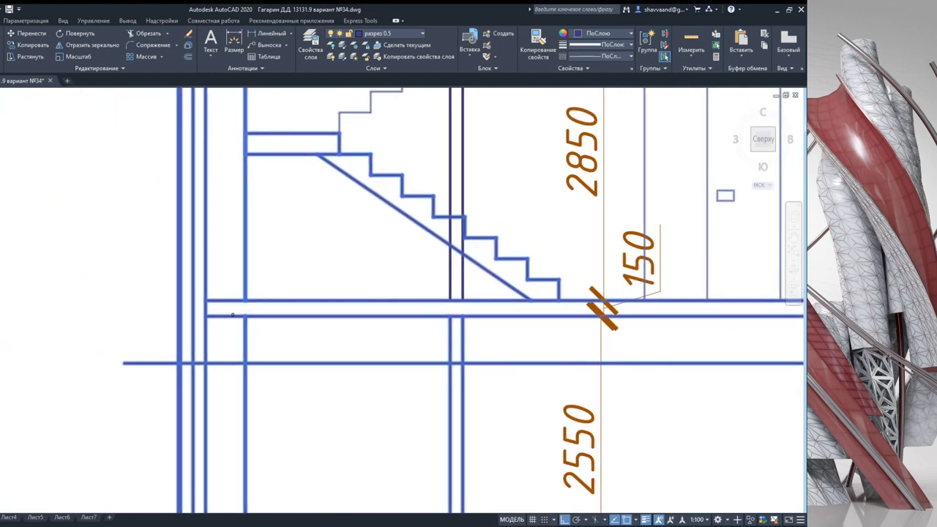
scroll(233, 315, down, 3)
scroll(233, 315, down, 5)
middle_drag(383, 215, 383, 320)
click(436, 260)
click(244, 273)
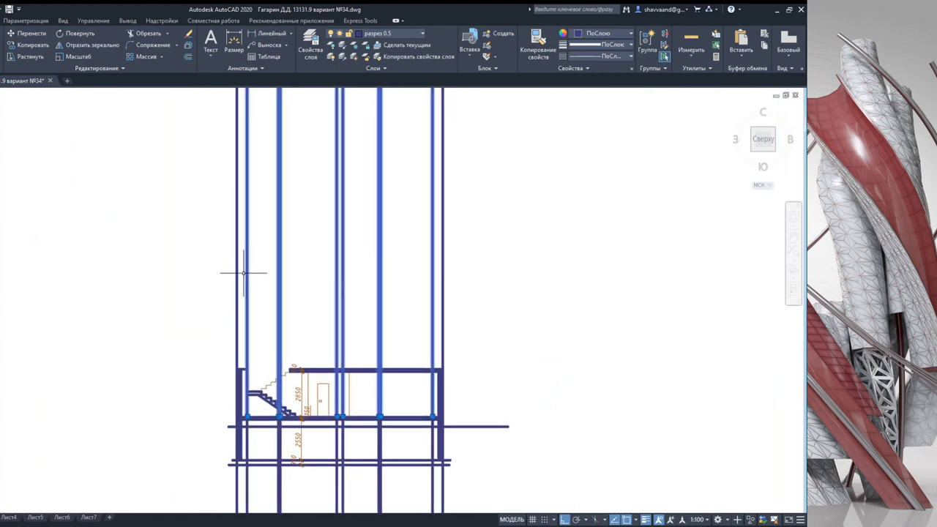
key(Delete)
Step: Select the remaining right-hand vertical construction line
scroll(442, 360, up, 3)
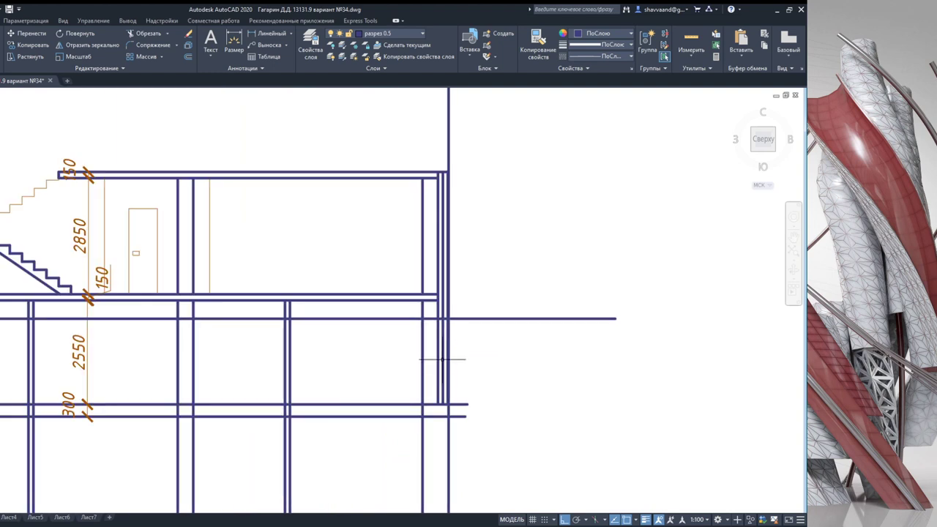
scroll(449, 327, up, 3)
scroll(479, 320, down, 3)
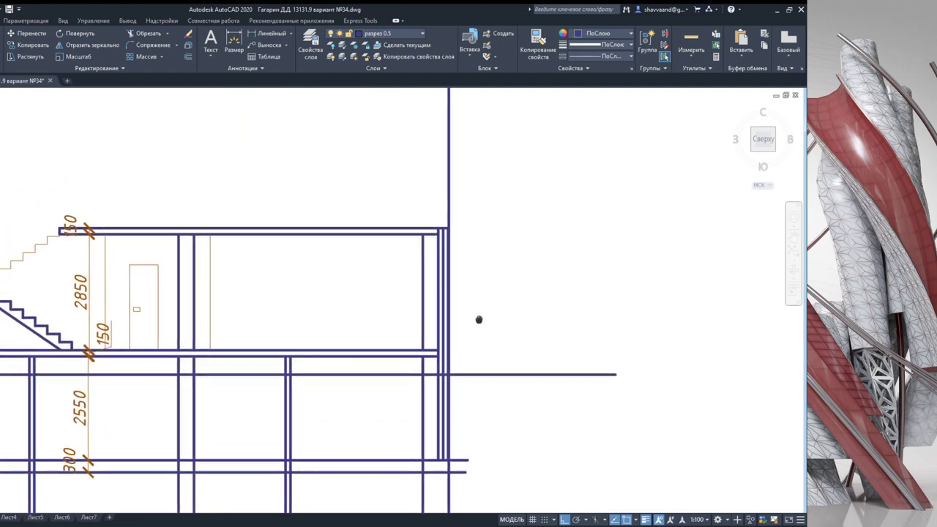
click(458, 182)
click(2, 167)
scroll(334, 288, up, 3)
scroll(361, 255, up, 3)
scroll(360, 255, up, 2)
middle_drag(371, 168, 349, 226)
scroll(357, 216, up, 2)
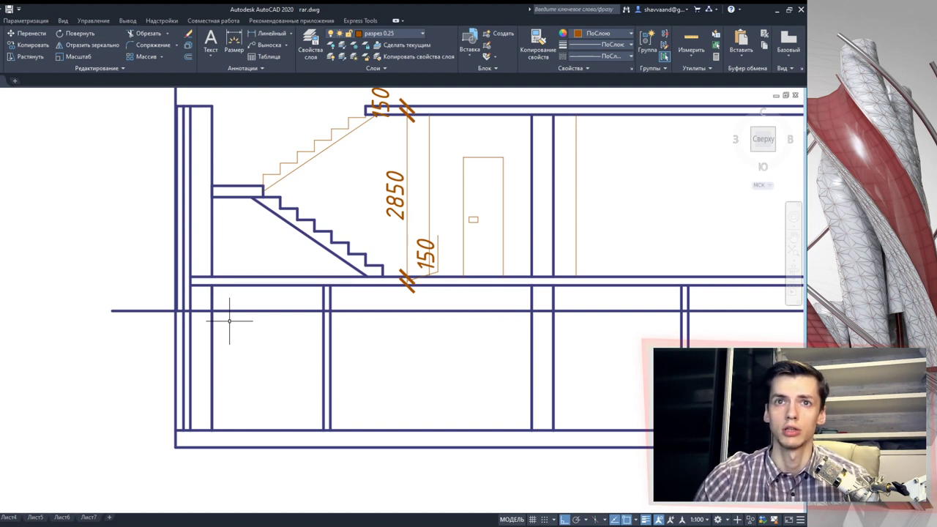
Step: Select the wall and horizontal lines across the section as trim cutting edges
scroll(230, 320, up, 3)
scroll(205, 309, up, 2)
drag(329, 412, 136, 219)
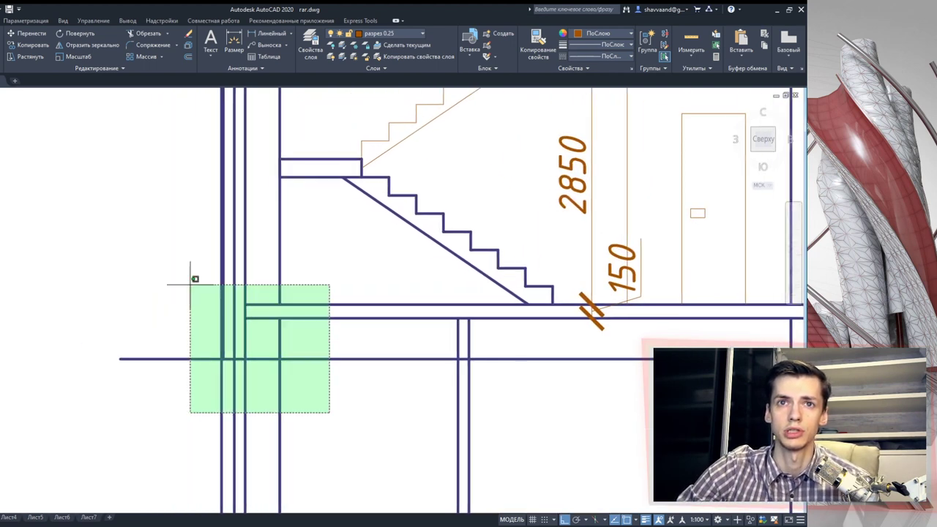
scroll(272, 293, down, 4)
drag(585, 408, 178, 209)
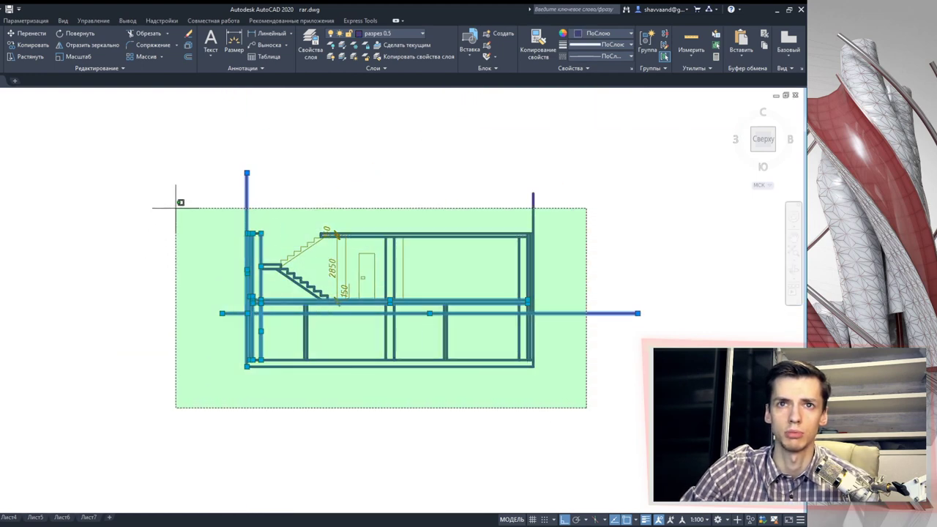
scroll(234, 286, up, 3)
scroll(314, 366, up, 3)
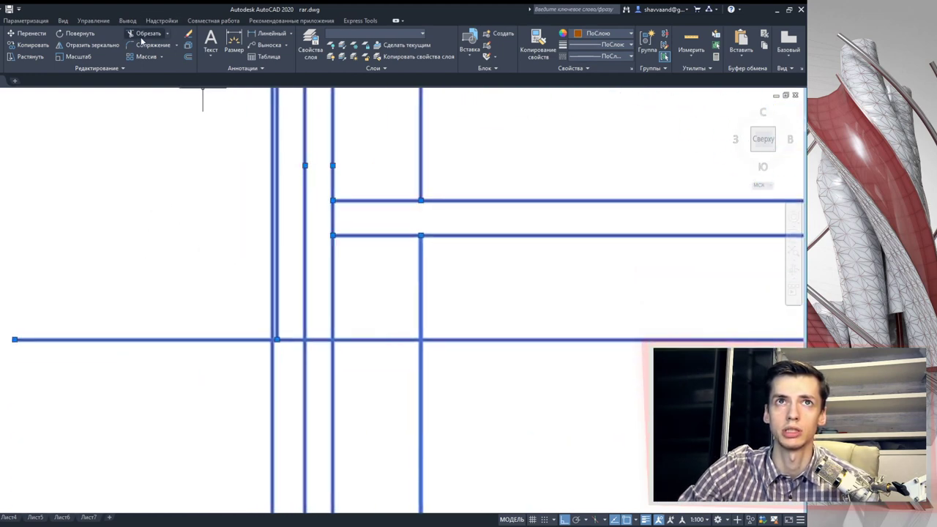
key(Escape)
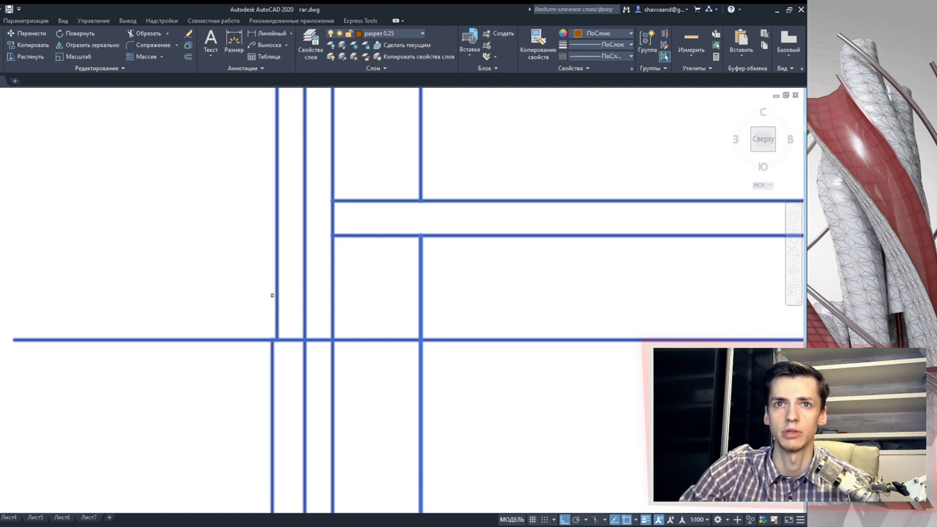
Step: At the left junction, trim two wall lines below the long line and the horizontal overrun
middle_drag(265, 296, 189, 243)
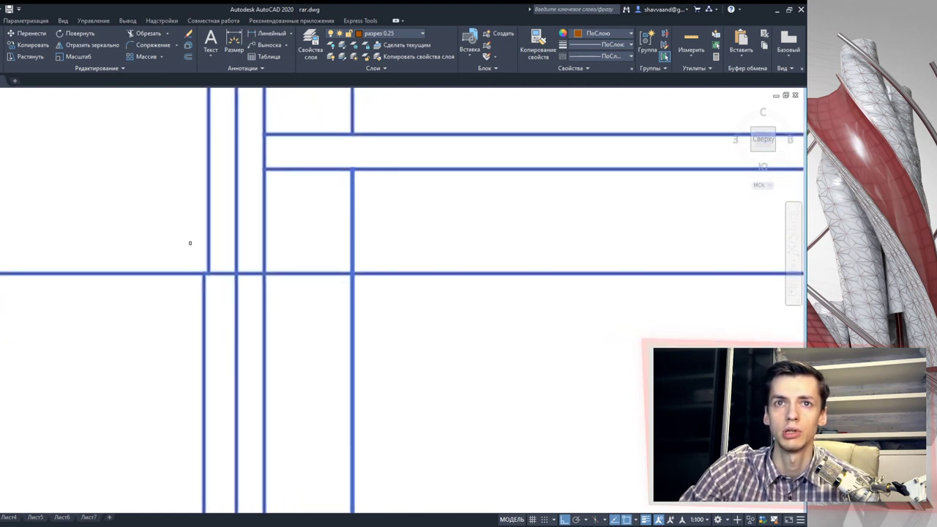
click(236, 307)
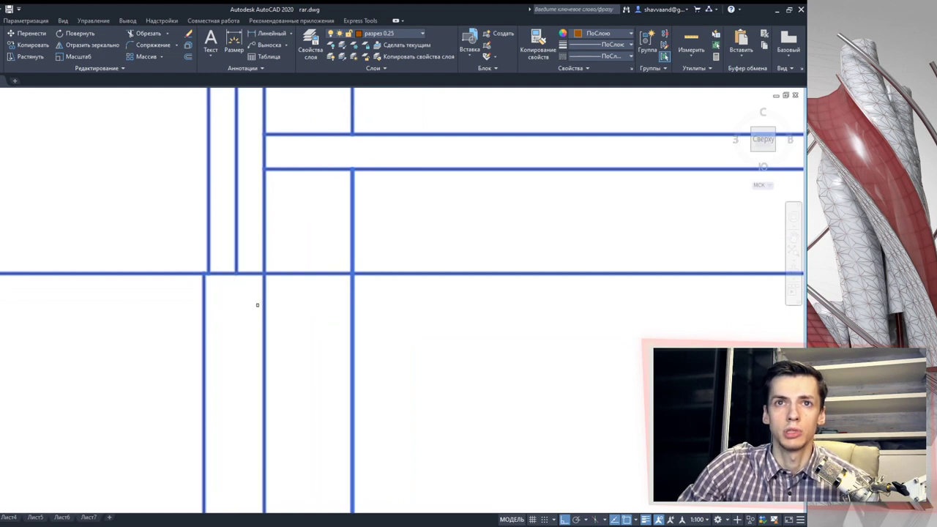
click(263, 303)
click(295, 275)
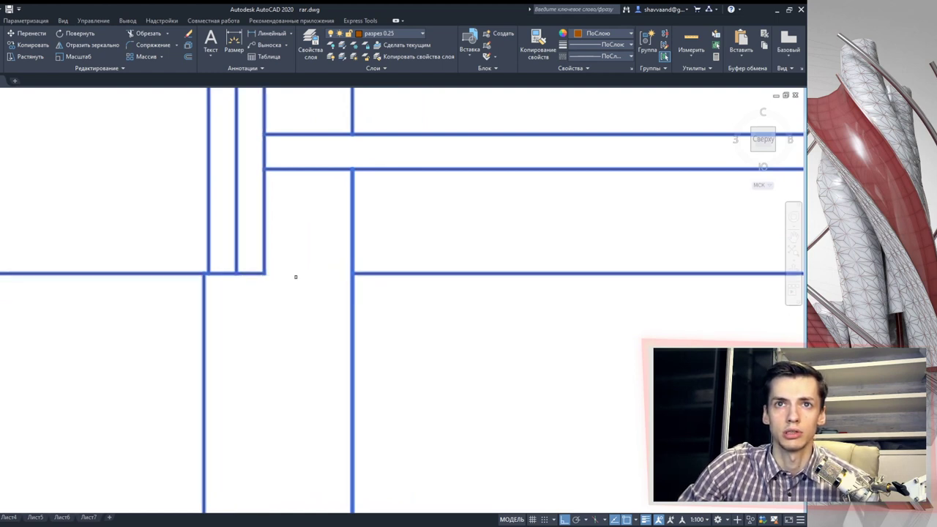
Step: Trim the wall lines and horizontal segment at the slab's right part, undoing one wrong trim
scroll(290, 334, down, 2)
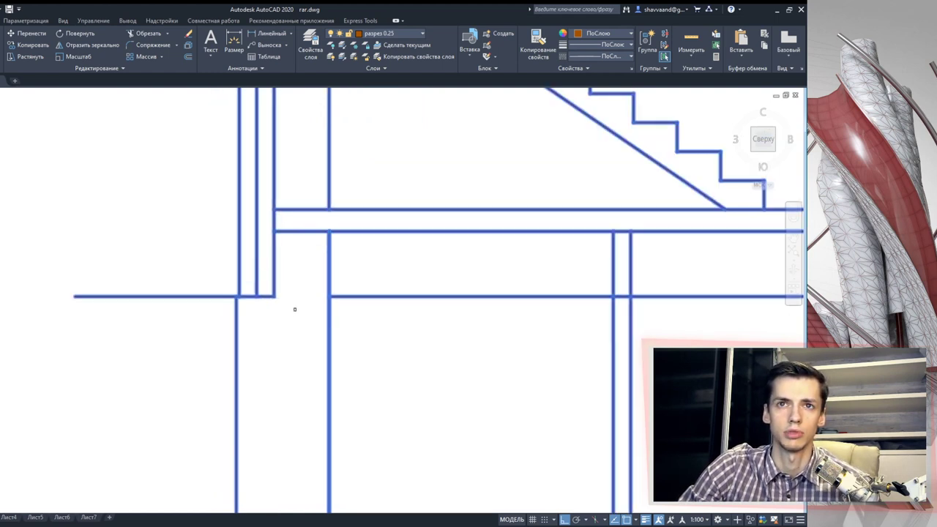
scroll(293, 310, down, 2)
mouse_move(291, 309)
middle_down()
mouse_move(198, 272)
mouse_move(246, 289)
mouse_move(125, 305)
mouse_move(249, 310)
mouse_move(363, 280)
middle_up()
scroll(363, 281, up, 4)
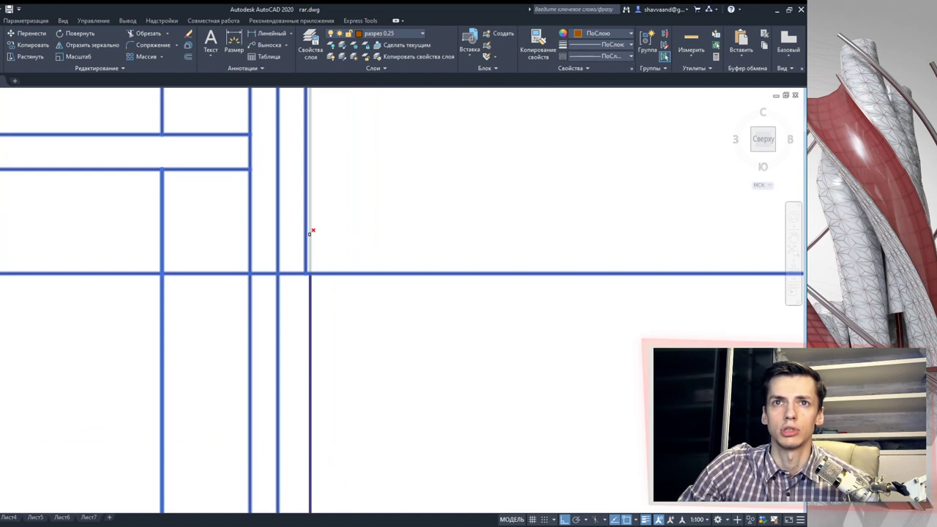
click(276, 291)
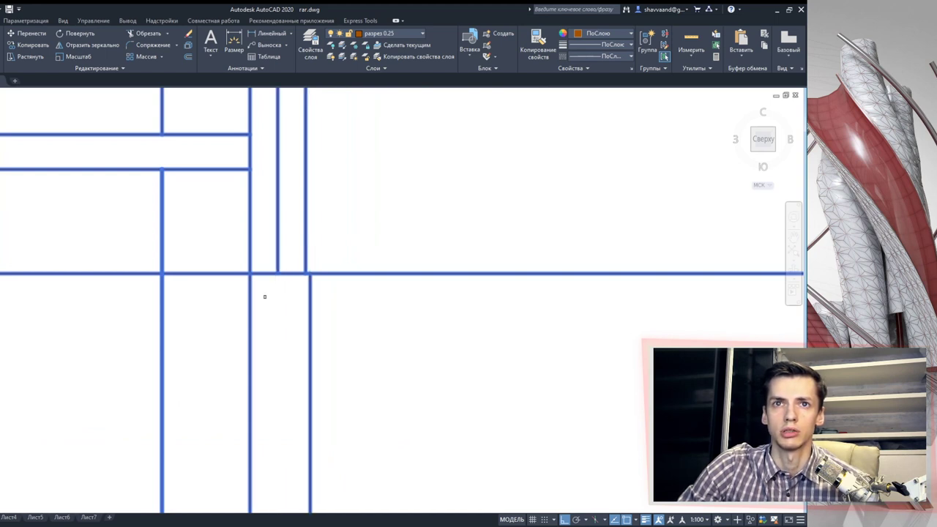
click(250, 297)
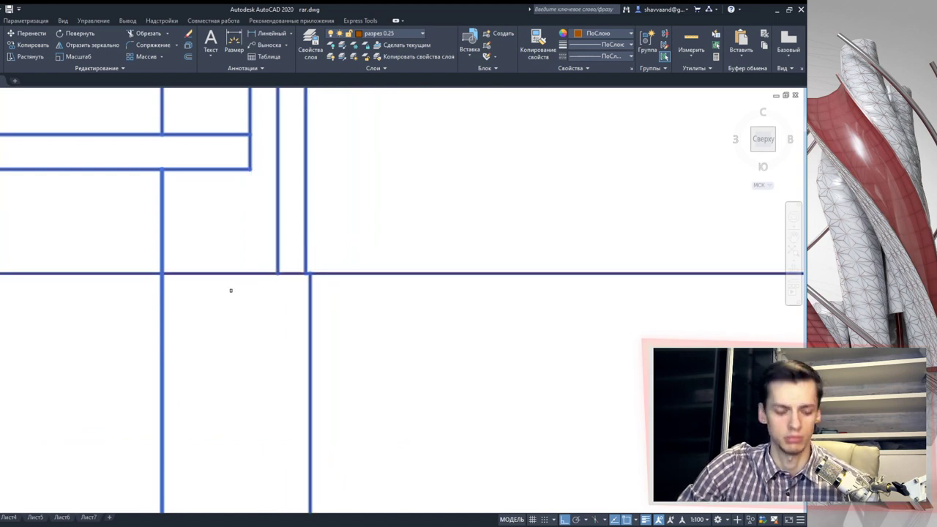
key(ctrl+z)
click(254, 293)
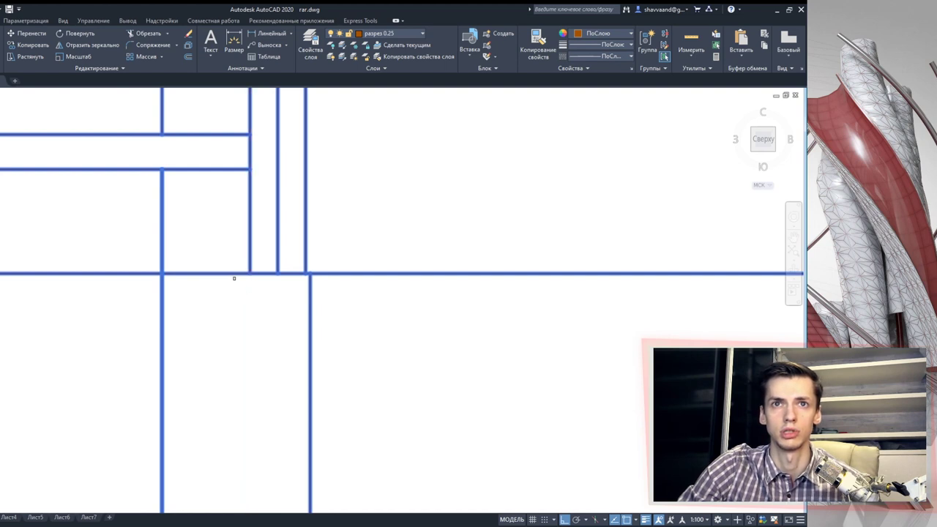
click(233, 272)
Step: Fence-trim the overrun of the left horizontal line
scroll(443, 315, down, 1)
scroll(443, 314, down, 1)
click(252, 316)
click(168, 268)
scroll(326, 316, down, 2)
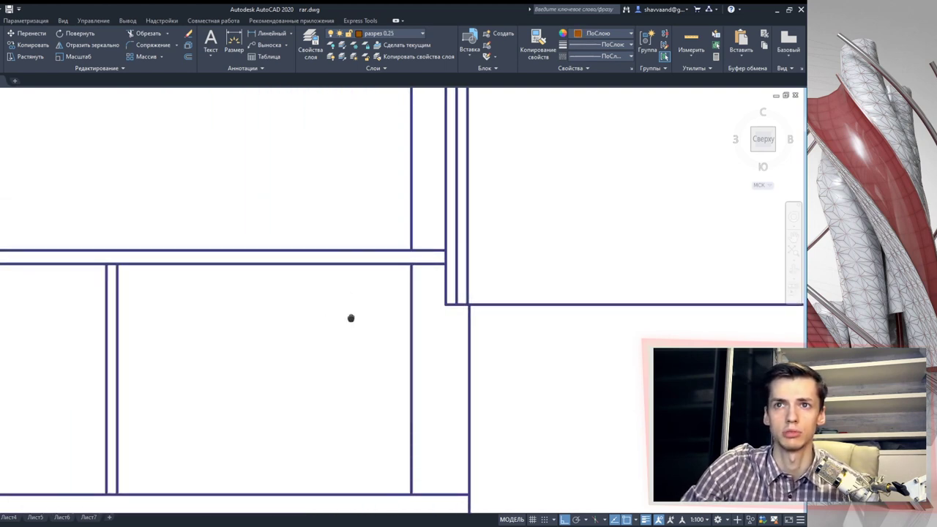
Step: Stretch the right horizontal line's end back so it snaps onto the outer wall corner
click(532, 302)
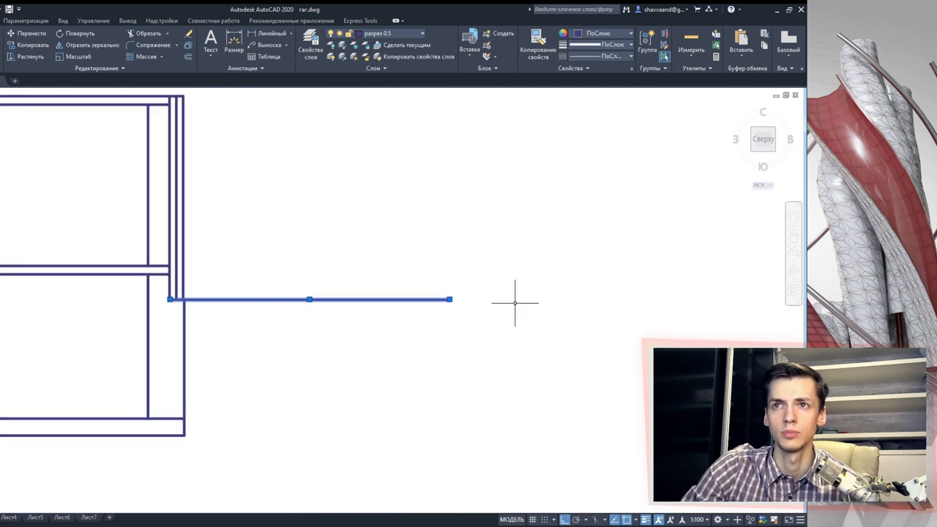
click(450, 299)
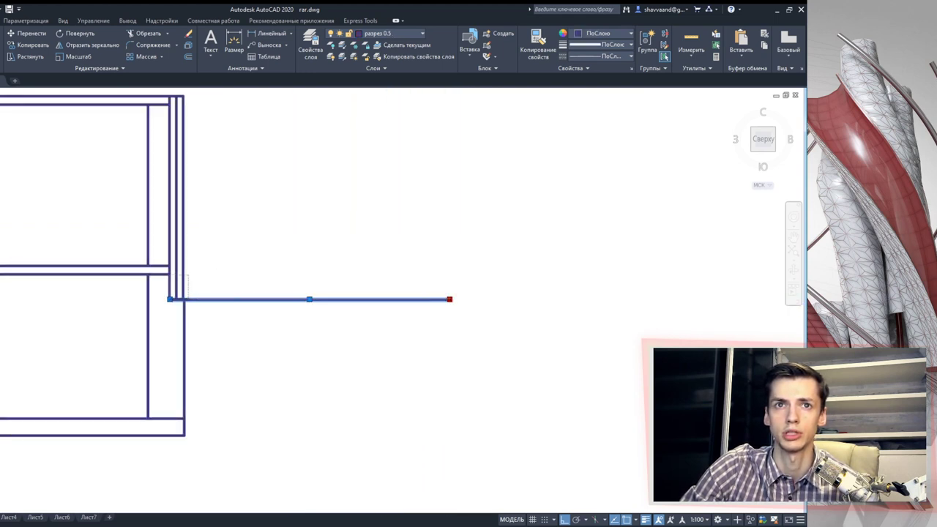
scroll(176, 299, up, 5)
scroll(173, 302, down, 4)
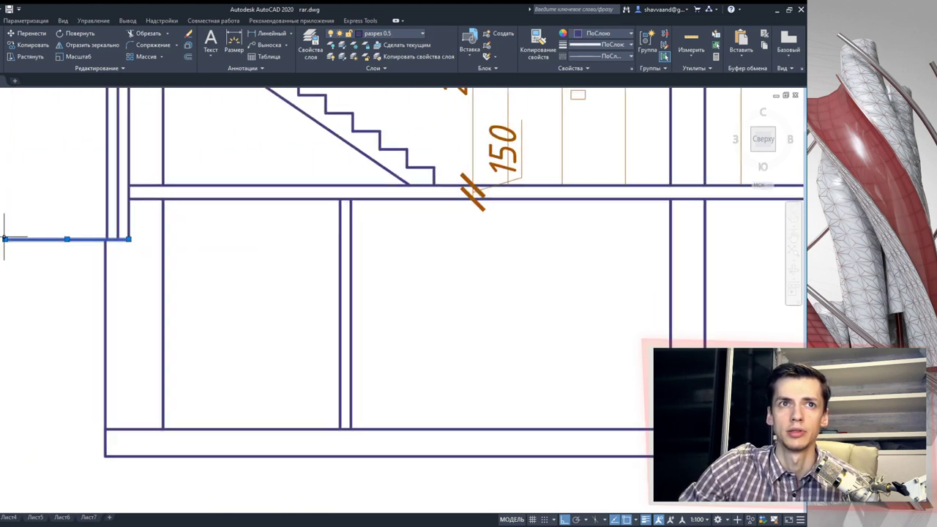
scroll(54, 236, up, 5)
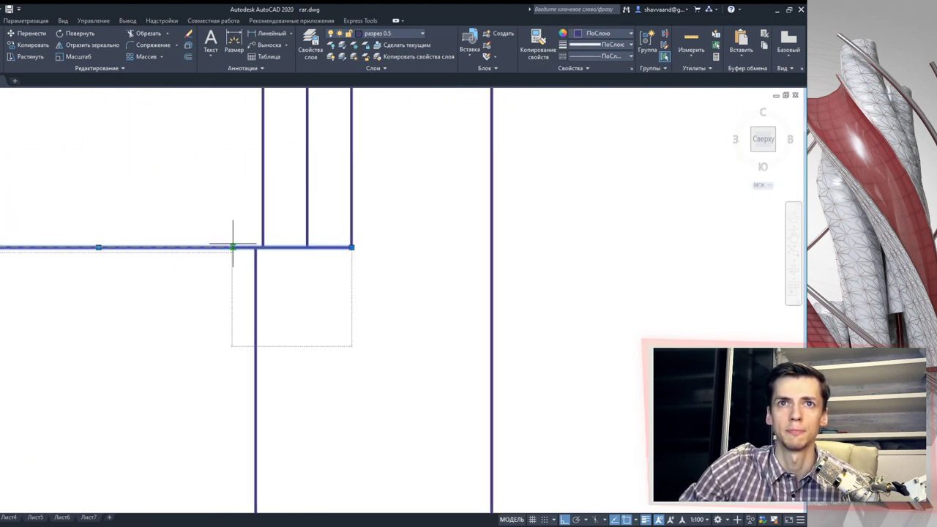
click(255, 247)
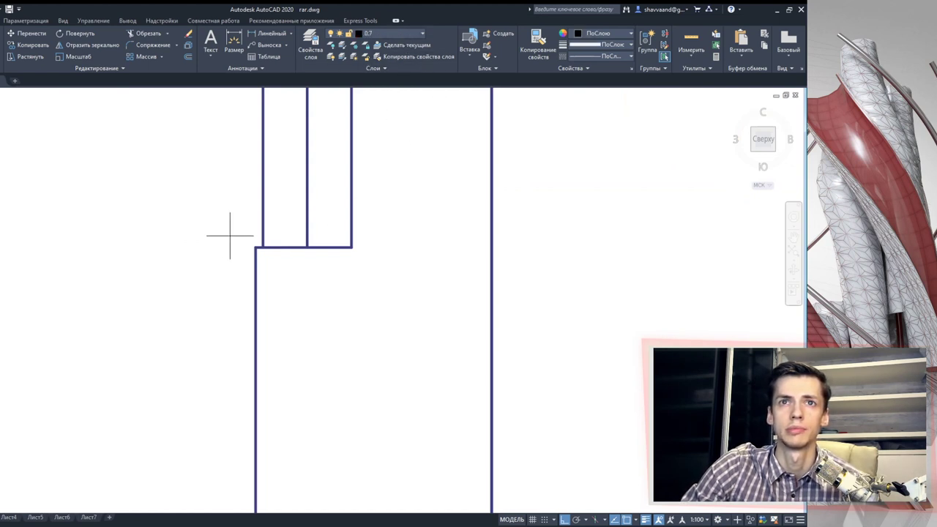
Step: Draw the ground polyline from the left wall corner, down the basement wall, along its bottom, and up the right wall
click(254, 247)
click(13, 232)
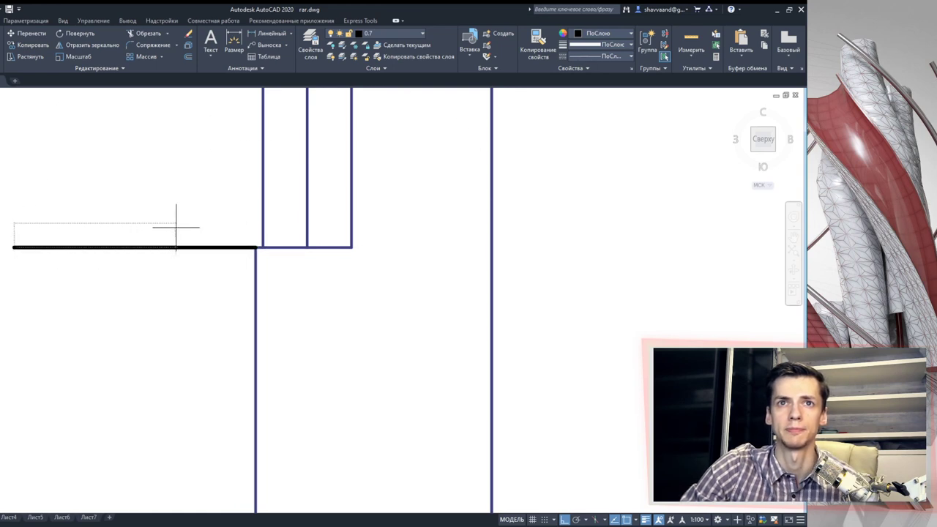
scroll(257, 322, down, 5)
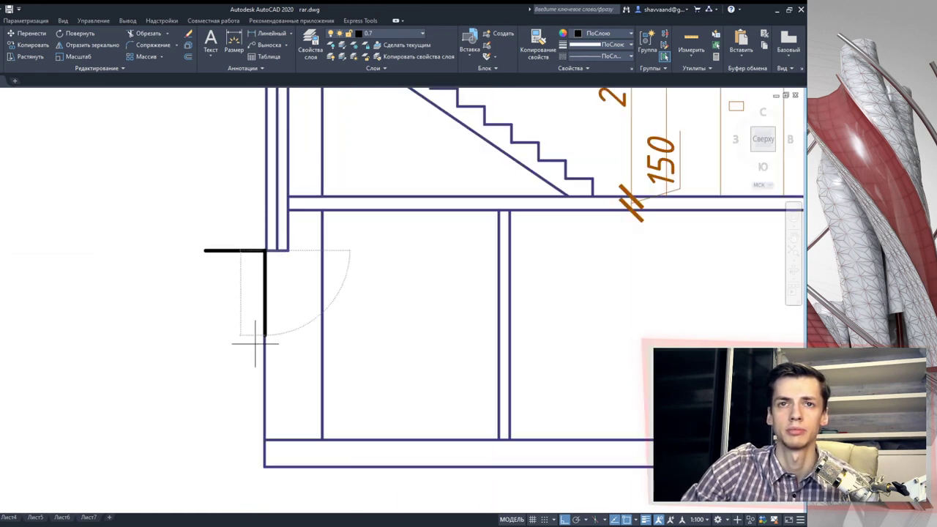
click(244, 368)
scroll(439, 352, down, 3)
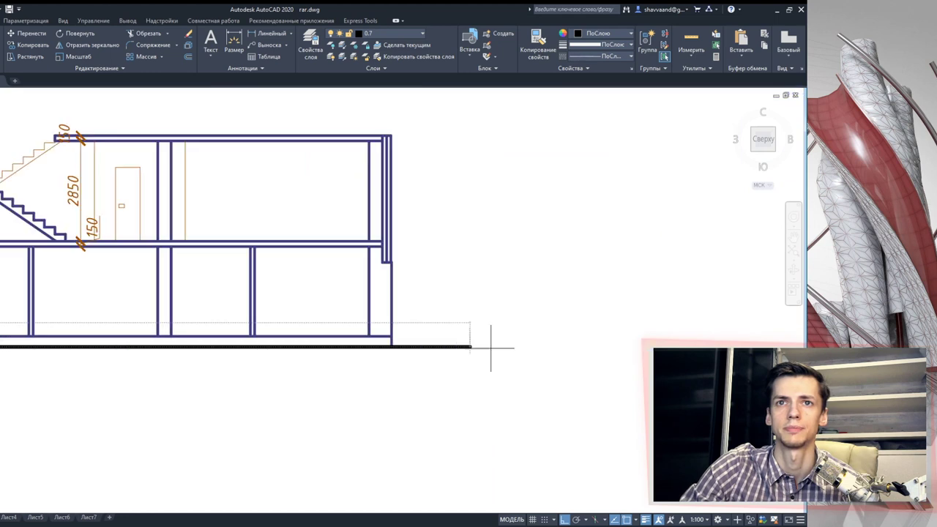
scroll(325, 366, up, 3)
scroll(325, 366, up, 2)
click(383, 324)
scroll(383, 324, down, 3)
scroll(366, 220, up, 3)
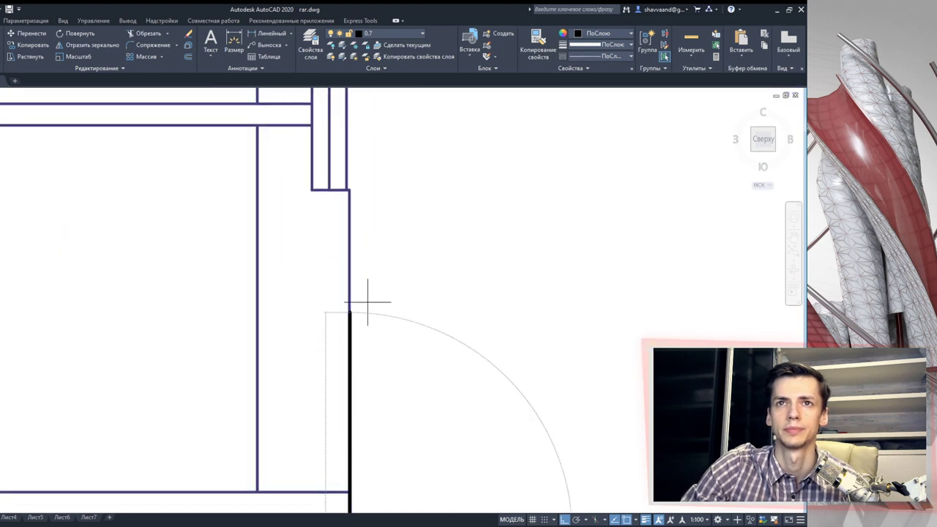
click(364, 184)
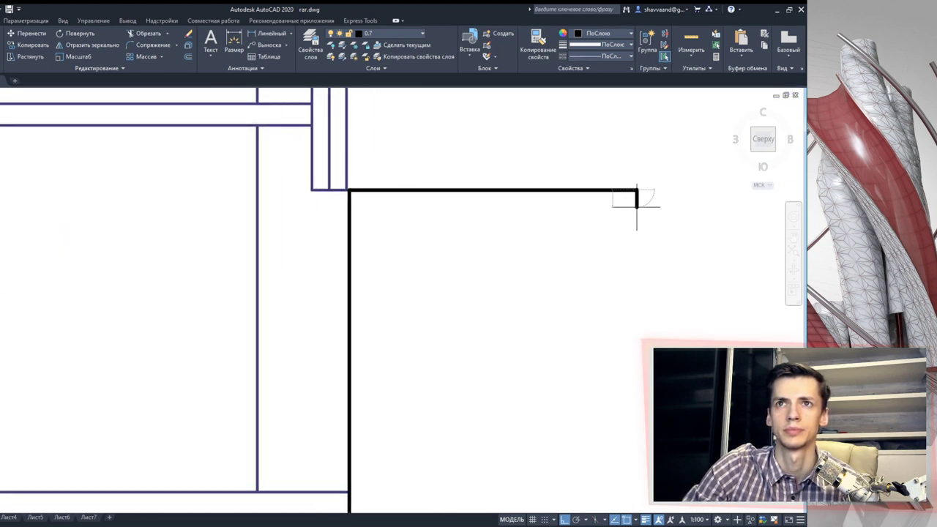
middle_drag(638, 203, 804, 239)
middle_drag(471, 255, 550, 245)
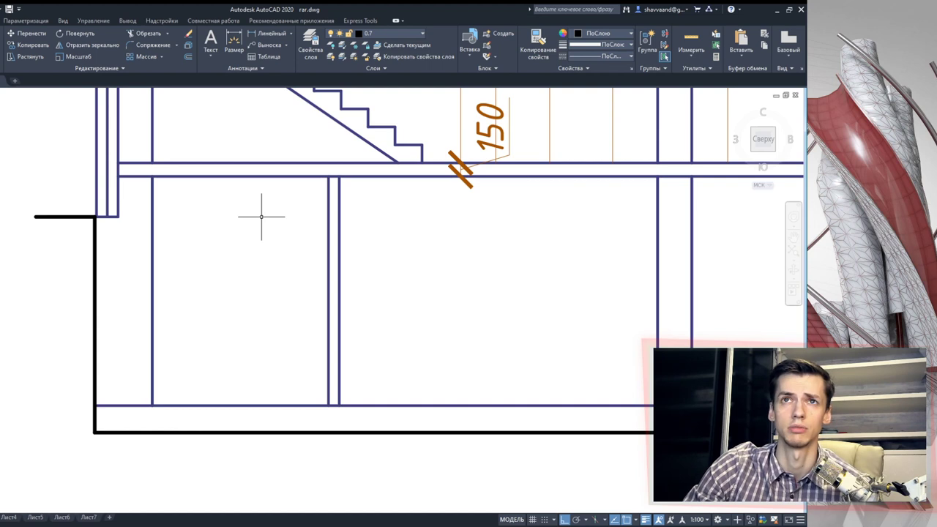
scroll(280, 210, down, 5)
scroll(320, 251, down, 4)
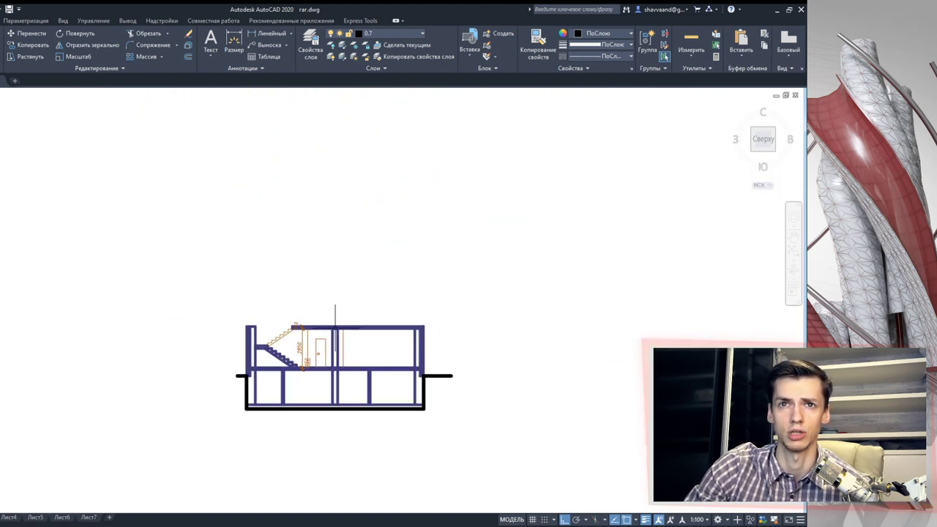
Step: Inspect the section around the stair and 2850 dimension, then pan up to the basement floor plan
scroll(335, 329, up, 4)
middle_drag(249, 358, 300, 325)
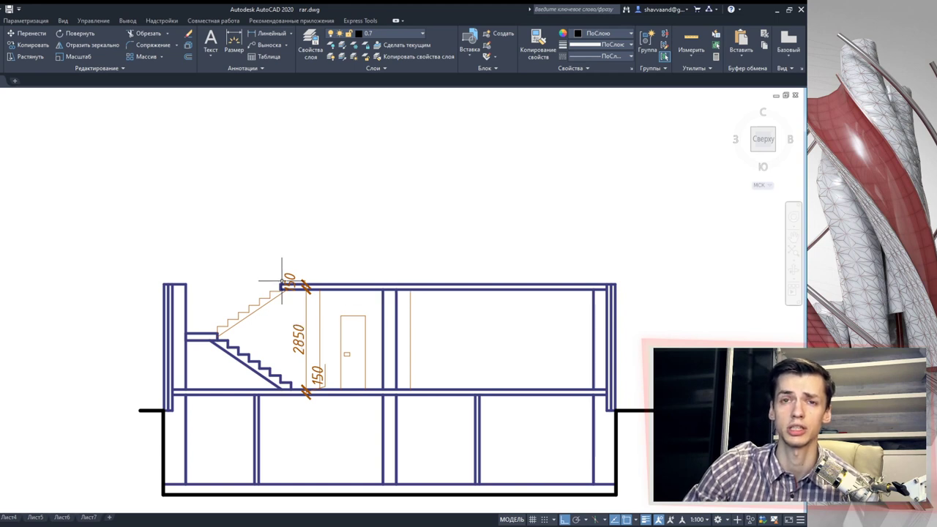
middle_drag(243, 362, 243, 296)
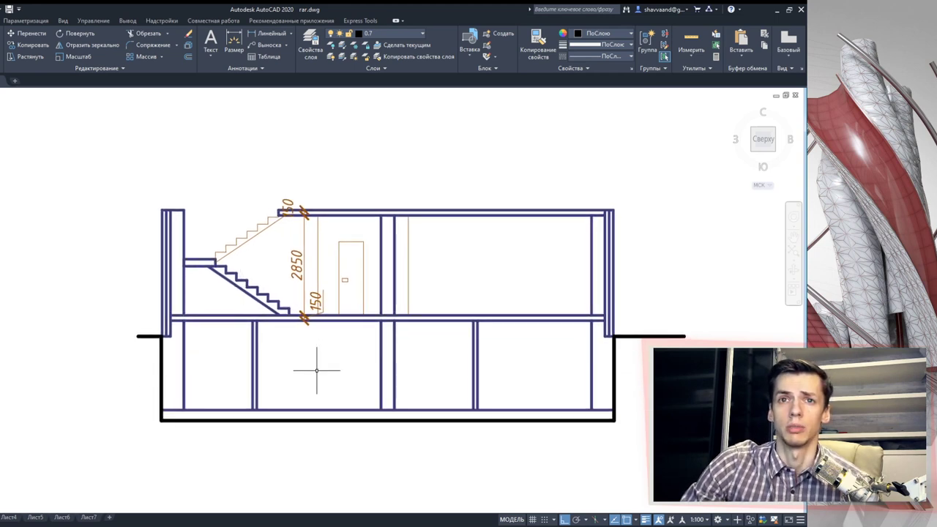
scroll(315, 372, down, 2)
scroll(327, 383, up, 2)
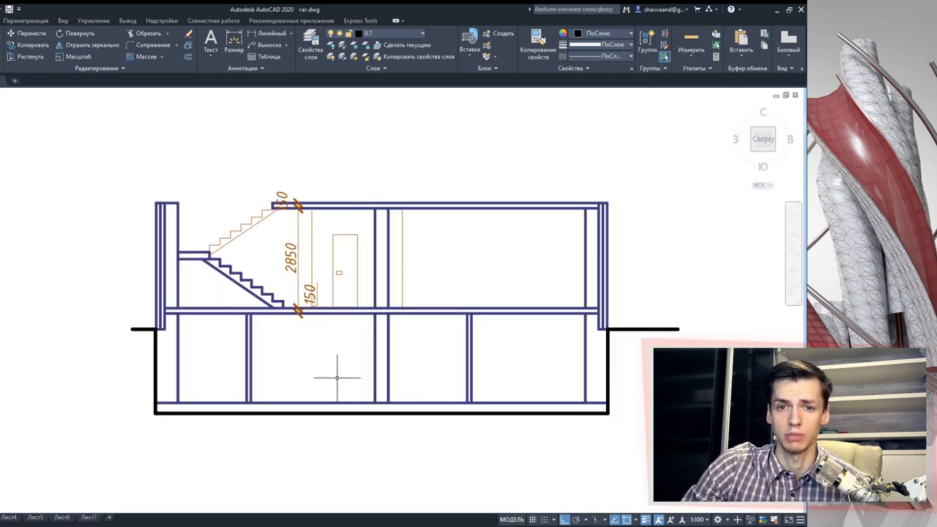
scroll(340, 278, up, 4)
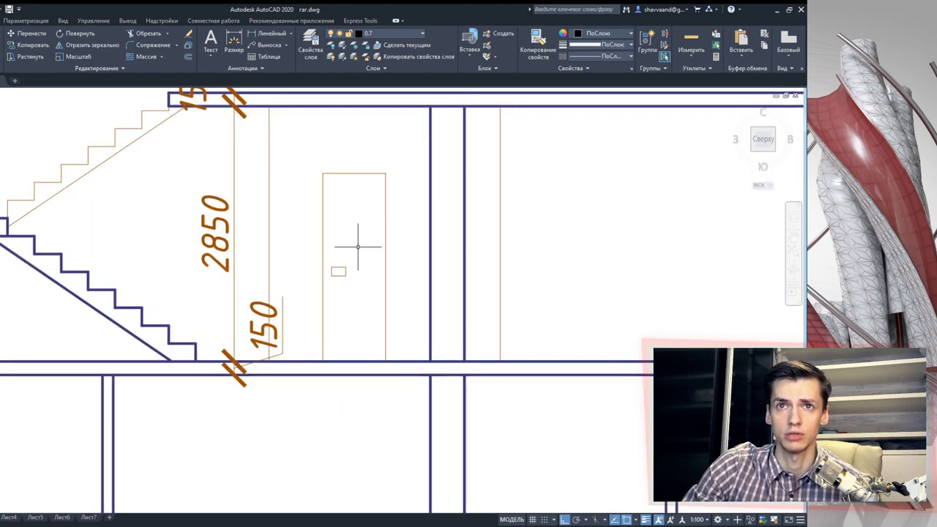
scroll(327, 232, down, 2)
click(291, 211)
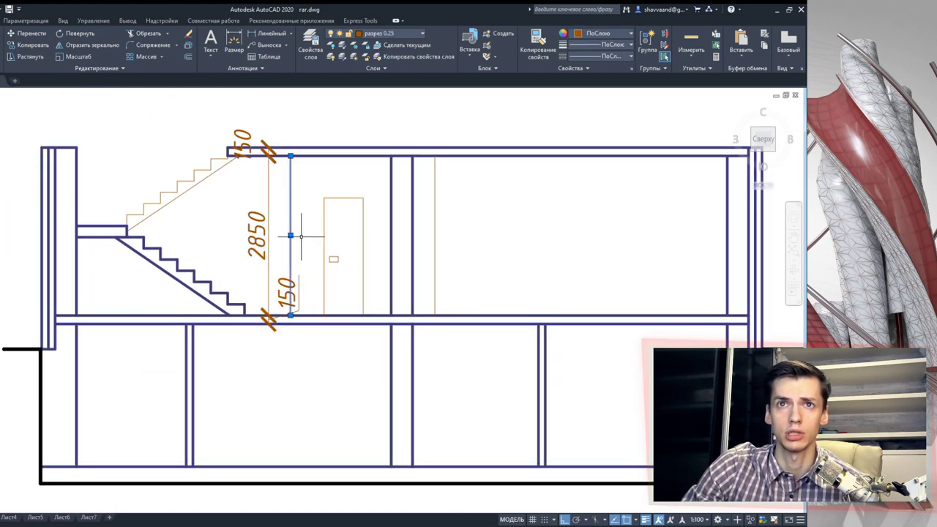
key(Escape)
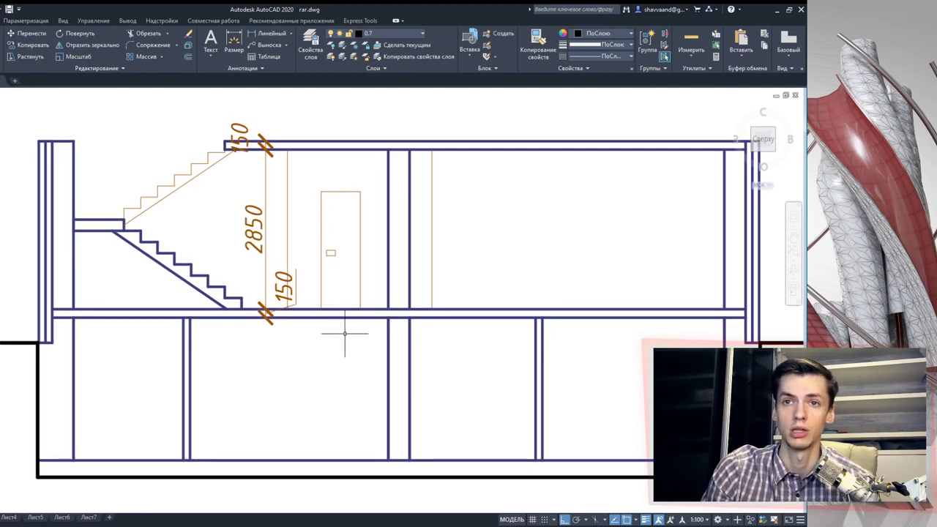
middle_drag(365, 351, 332, 314)
scroll(305, 366, down, 5)
middle_drag(356, 385, 356, 279)
scroll(356, 384, up, 4)
scroll(356, 385, down, 4)
mouse_move(356, 385)
middle_down()
mouse_move(234, 435)
mouse_move(205, 268)
middle_up()
scroll(305, 413, up, 5)
scroll(305, 414, up, 2)
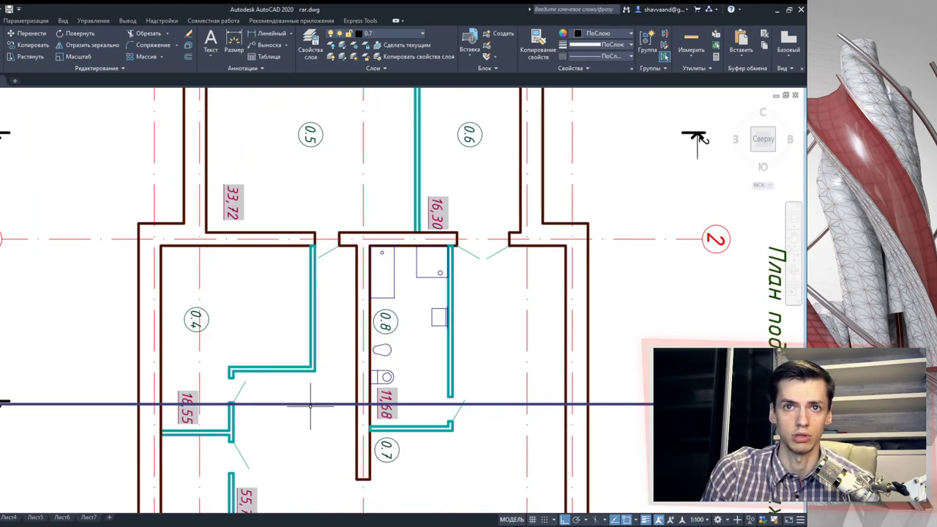
Step: Zoom out and pan down past the plans to the section's lower-left basement corner
scroll(314, 372, down, 3)
scroll(314, 373, down, 2)
middle_drag(315, 220, 316, 293)
middle_drag(326, 121, 331, 476)
scroll(315, 329, down, 2)
middle_drag(341, 230, 342, 398)
scroll(317, 293, up, 2)
scroll(316, 294, up, 5)
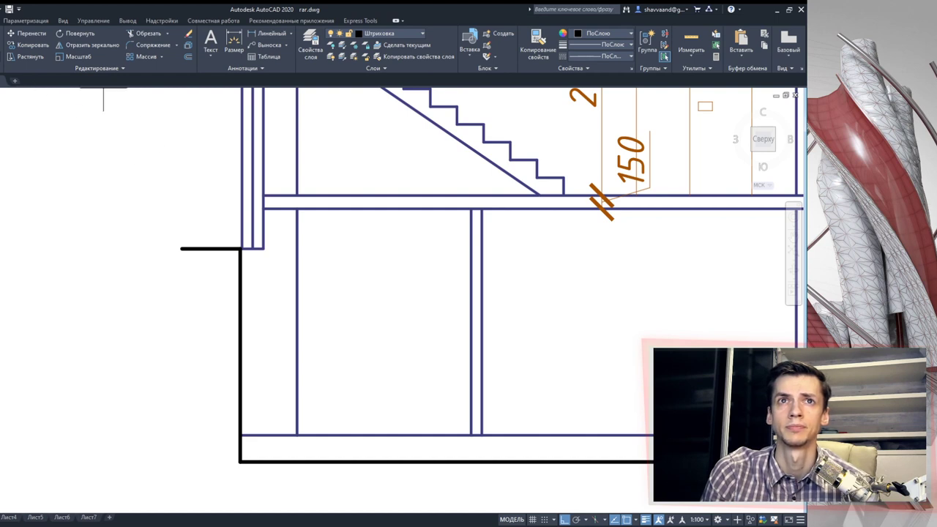
Step: Hatch the left, right and middle basement walls plus the middle wall beside the door
text(h)
key(Return)
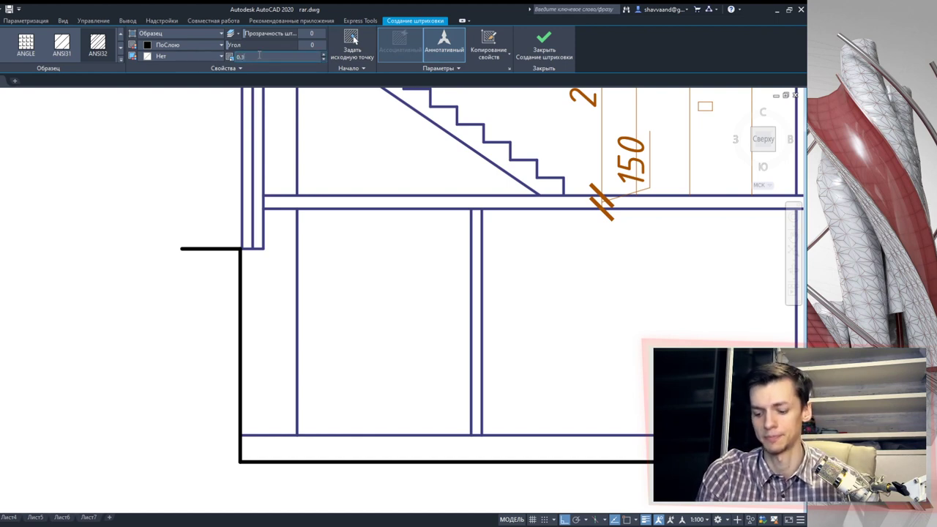
click(279, 268)
middle_drag(326, 286, 303, 274)
scroll(367, 292, down, 4)
click(656, 301)
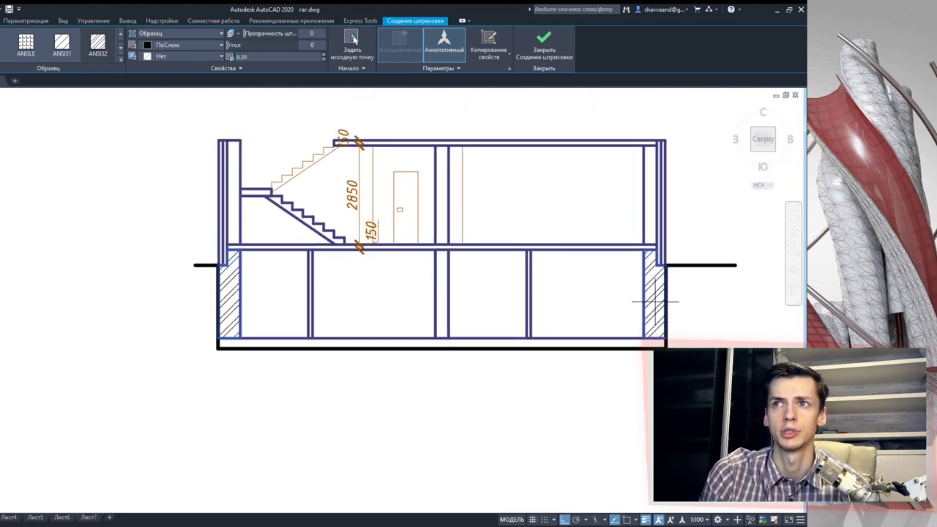
click(442, 293)
click(423, 197)
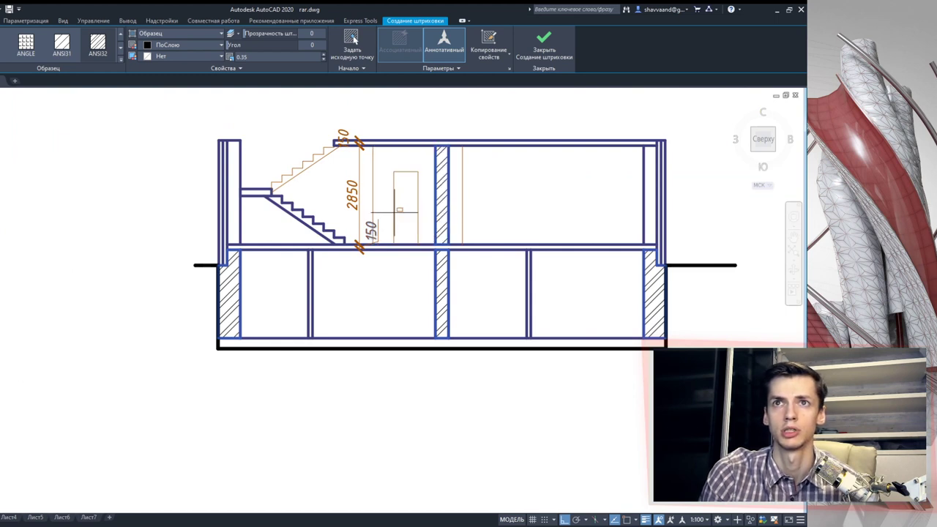
scroll(213, 187, up, 4)
scroll(278, 199, down, 5)
middle_drag(495, 262, 334, 261)
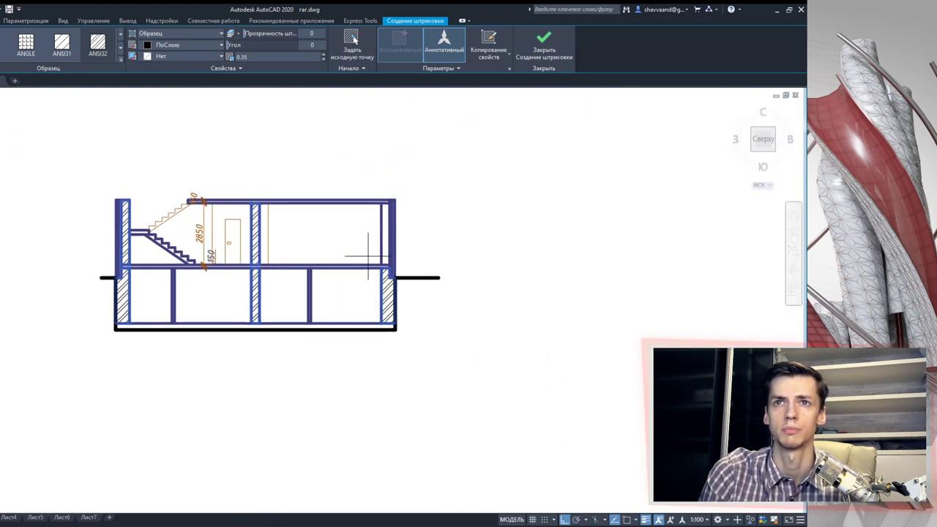
scroll(404, 236, up, 5)
scroll(416, 244, up, 2)
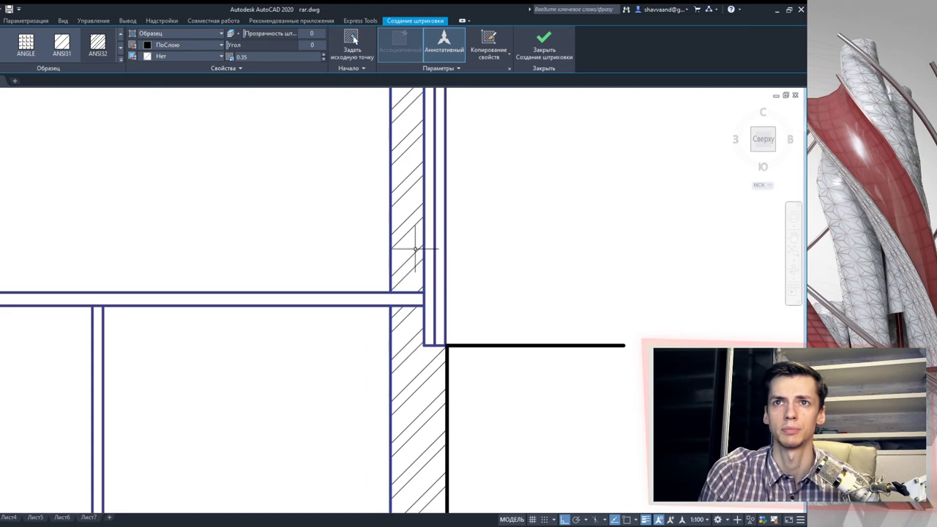
key(Return)
scroll(440, 257, down, 5)
scroll(390, 271, up, 3)
scroll(307, 276, up, 1)
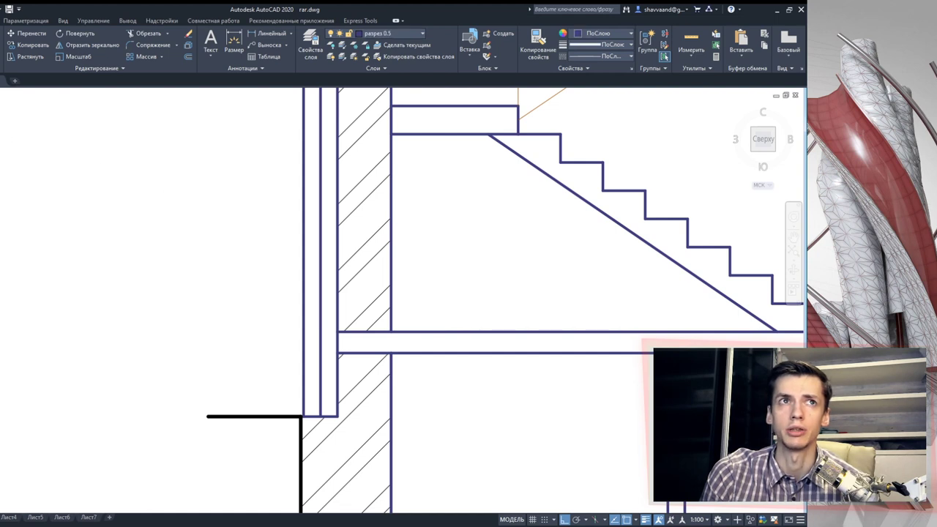
Step: Pan over to the narrow wall gap near the door area
scroll(327, 322, up, 1)
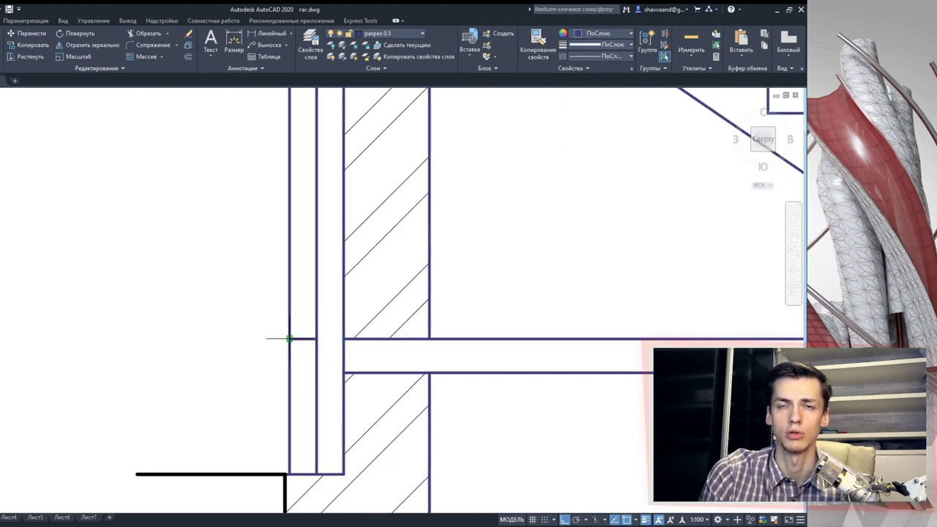
click(258, 326)
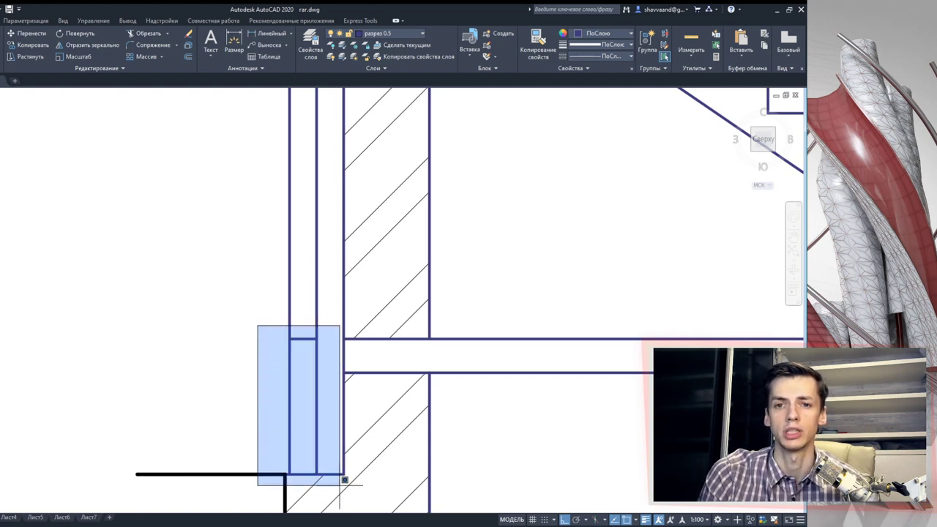
click(345, 481)
middle_drag(334, 465, 322, 426)
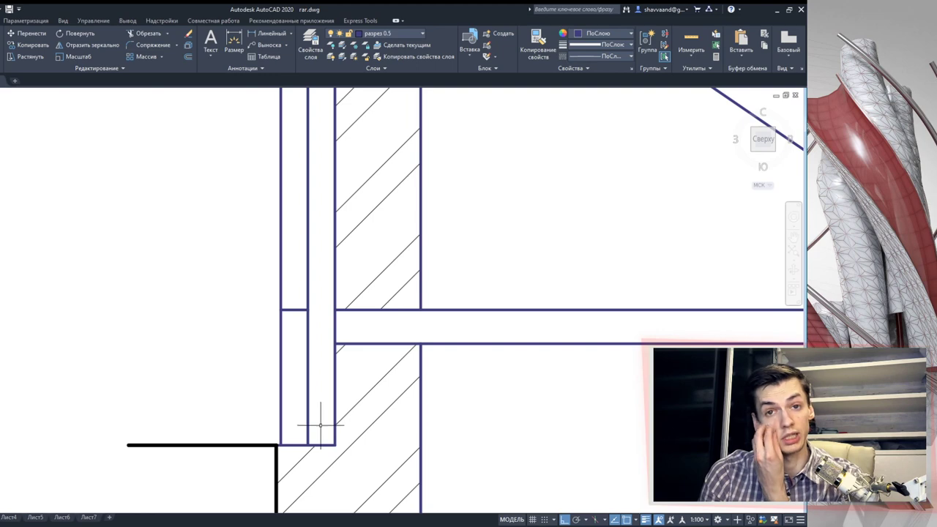
middle_drag(376, 410, 287, 393)
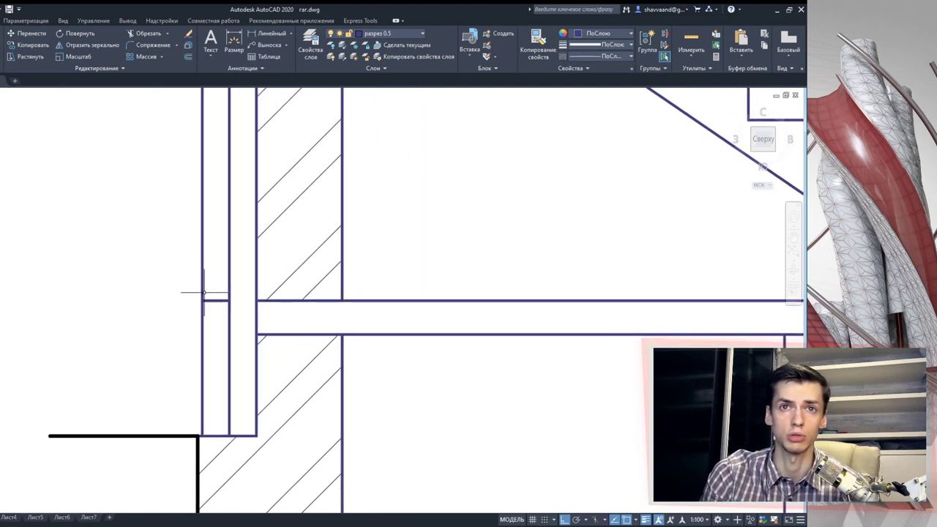
scroll(216, 437, down, 2)
scroll(183, 434, down, 3)
middle_drag(297, 427, 211, 400)
scroll(212, 400, up, 3)
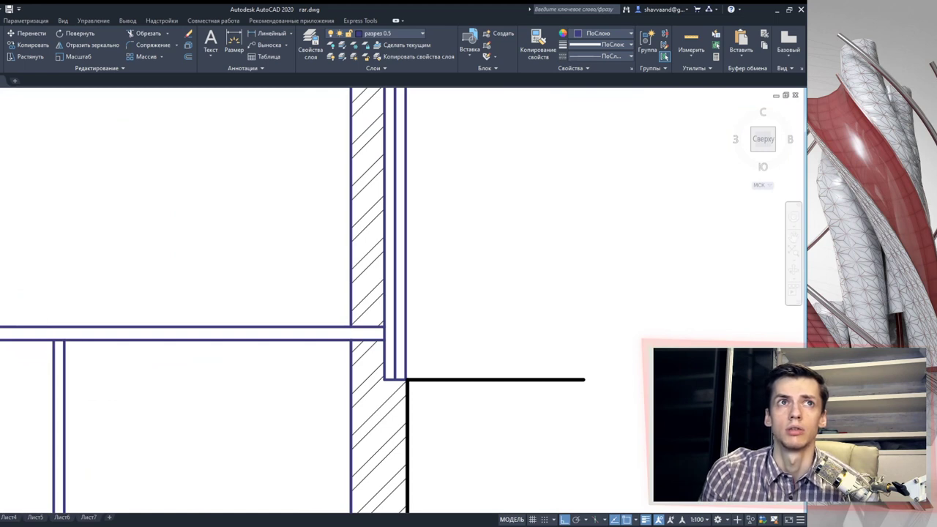
scroll(369, 325, up, 2)
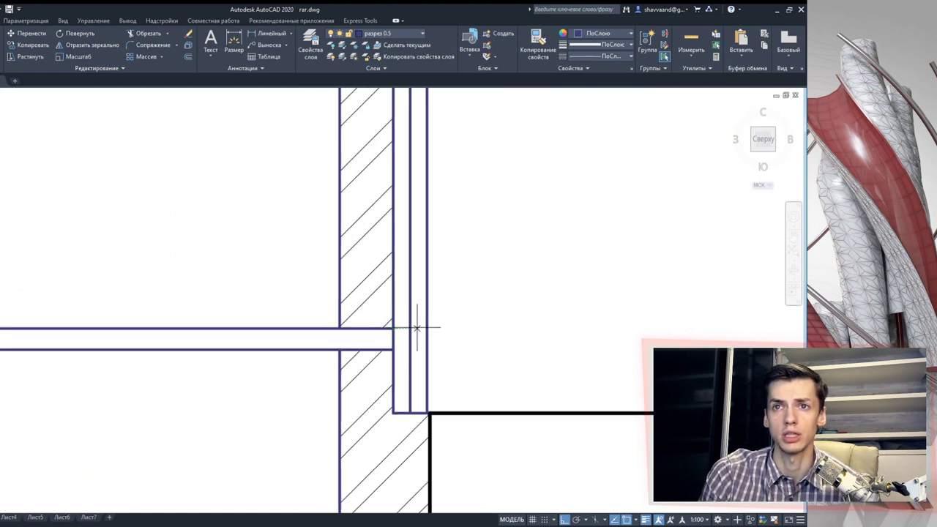
Step: Close the bottom of the narrow wall strip with a short line and make Штриховка current
click(418, 328)
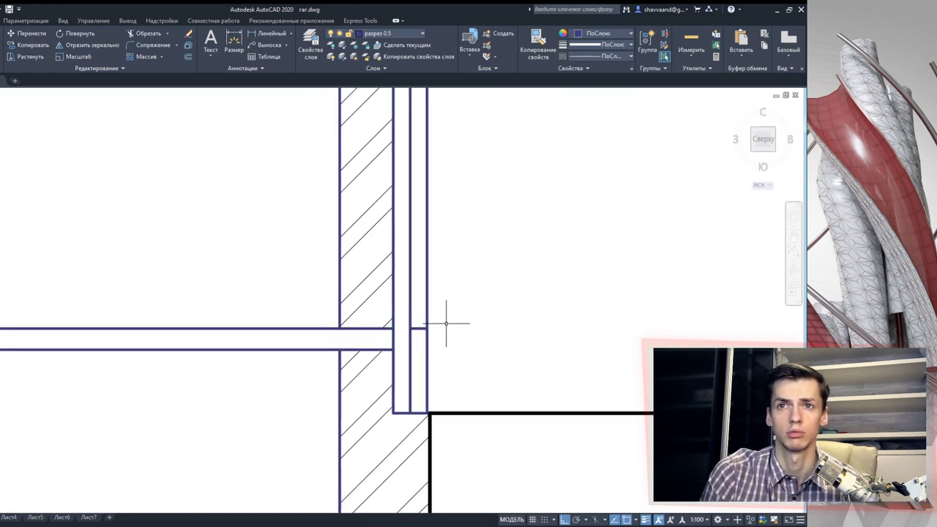
scroll(427, 341, down, 2)
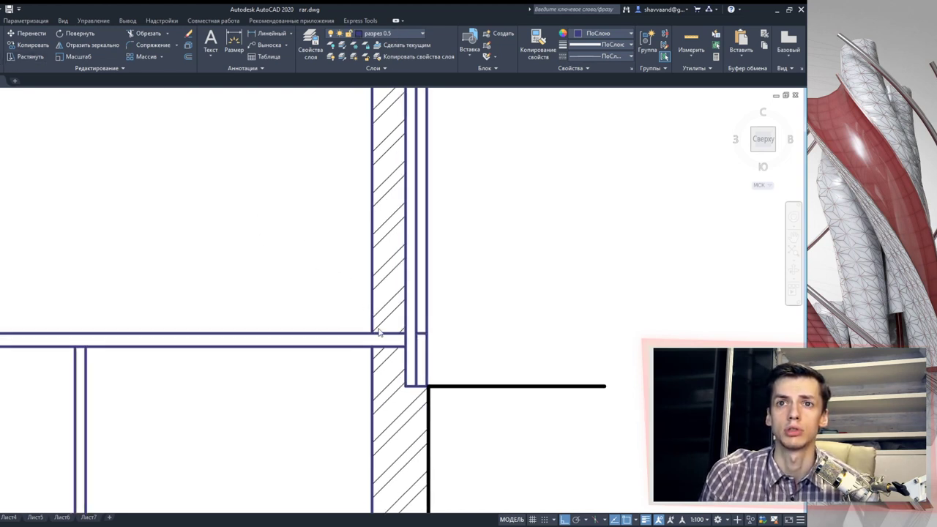
click(386, 389)
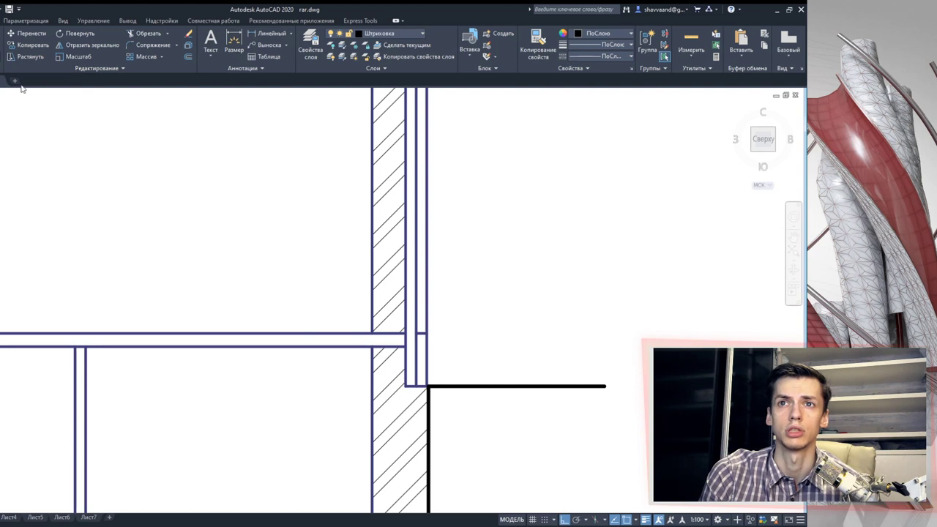
Step: Hatch the narrow wall strips, including the one by the stair and on the lower floor
key(h)
key(Return)
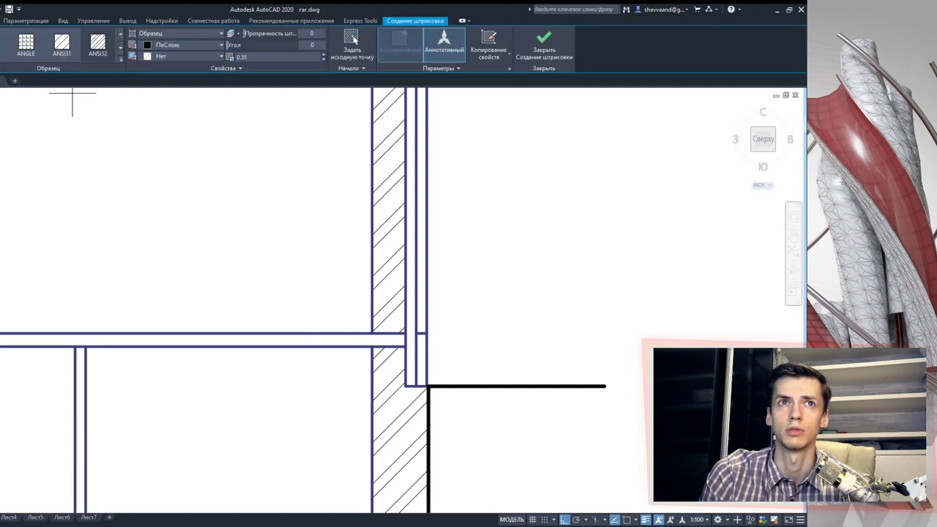
click(418, 212)
mouse_move(406, 254)
middle_down()
mouse_move(490, 268)
mouse_move(241, 246)
mouse_move(203, 224)
middle_up()
scroll(153, 250, up, 2)
click(153, 251)
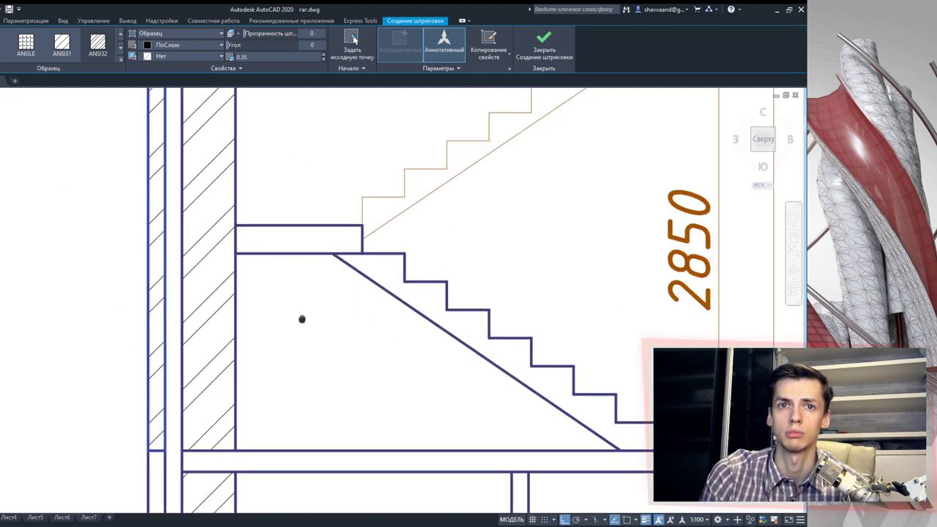
scroll(303, 320, down, 2)
click(280, 288)
middle_drag(342, 296, 86, 307)
scroll(85, 307, down, 2)
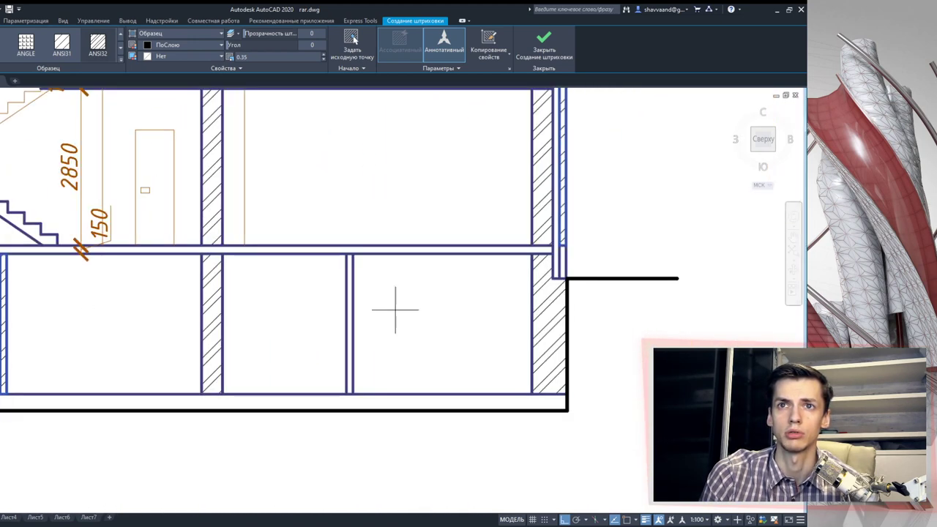
middle_drag(351, 311, 498, 378)
middle_drag(403, 343, 437, 341)
scroll(130, 334, up, 2)
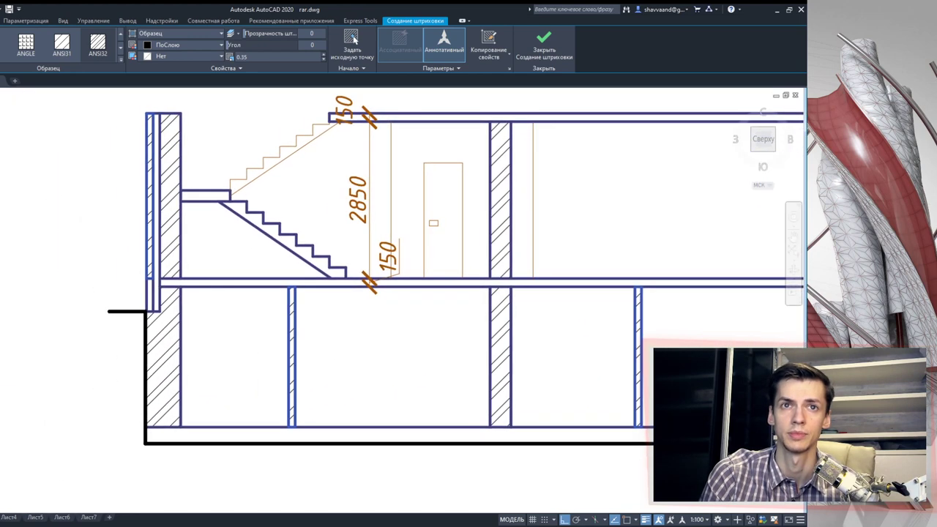
key(Return)
Step: Hatch the remaining narrow wall strip at the wall junction
scroll(139, 293, up, 2)
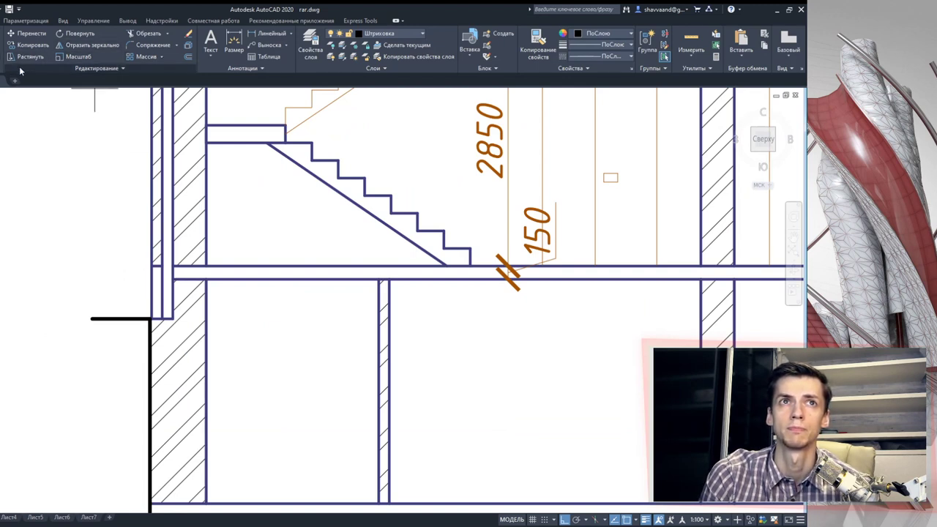
text(h)
key(Return)
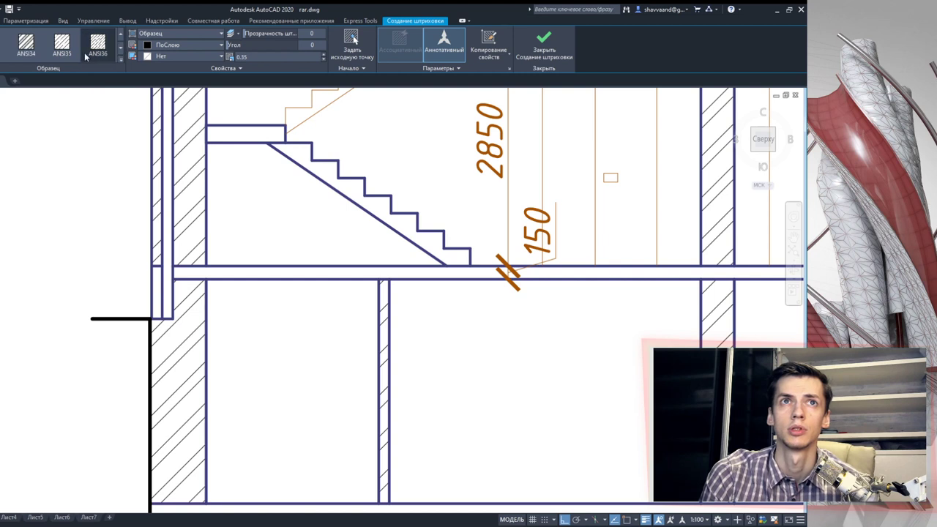
scroll(107, 46, up, 1)
scroll(106, 45, up, 1)
scroll(107, 45, up, 1)
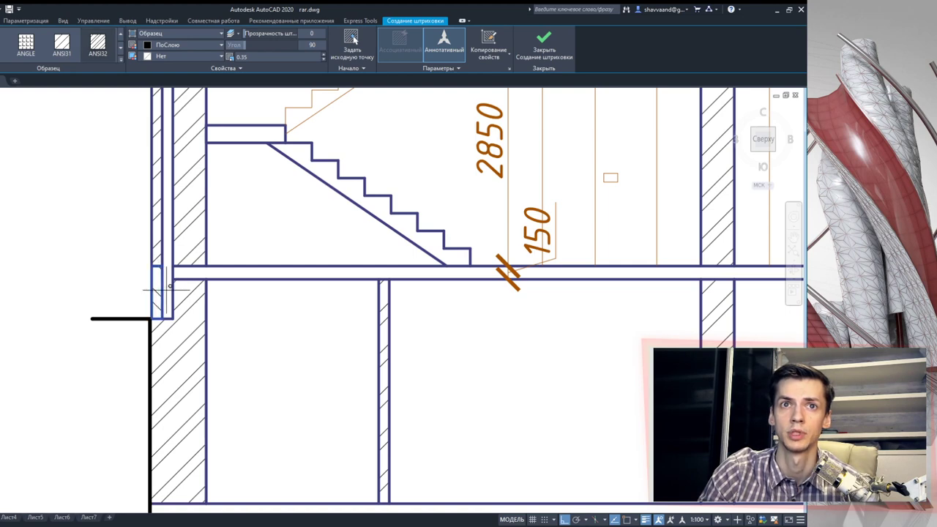
scroll(161, 289, down, 2)
scroll(243, 318, up, 3)
scroll(439, 304, up, 2)
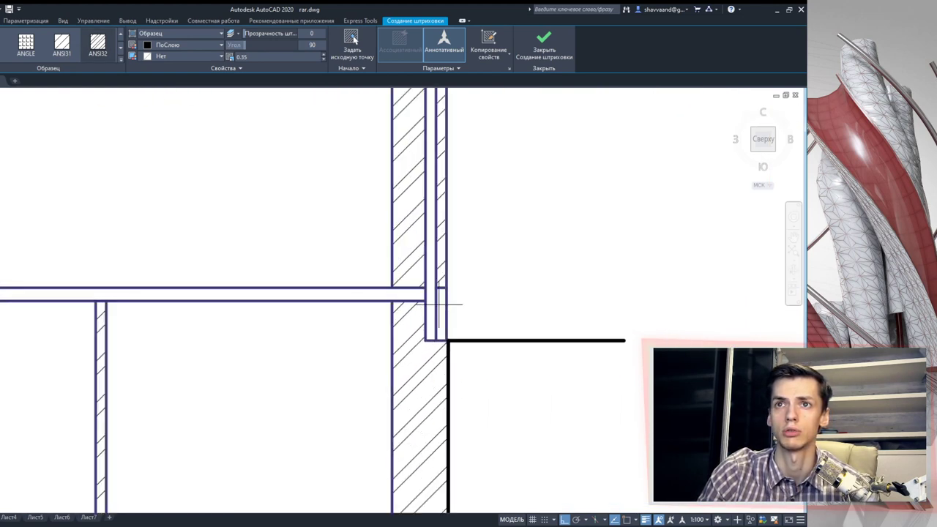
scroll(440, 300, up, 5)
click(416, 225)
key(Return)
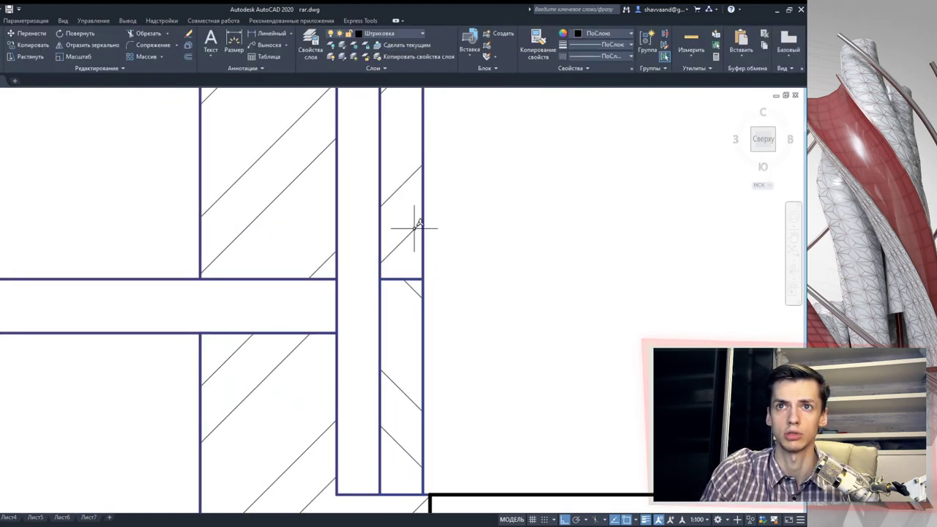
Step: Hatch the middle and bottom floor slabs
scroll(413, 289, down, 2)
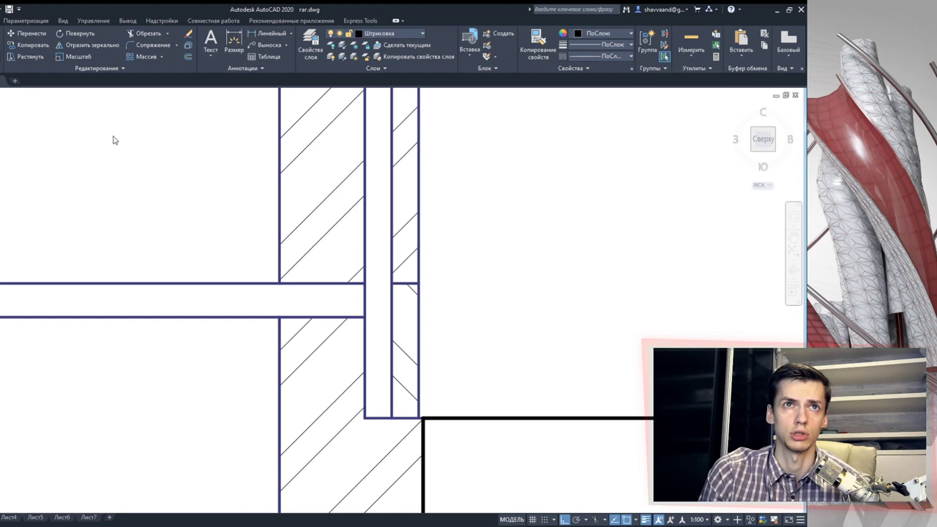
key(Return)
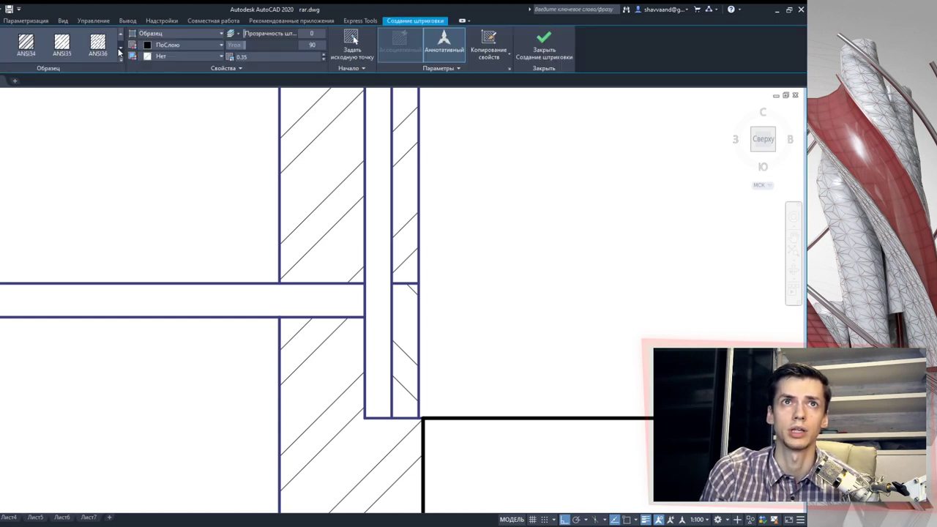
scroll(185, 299, down, 2)
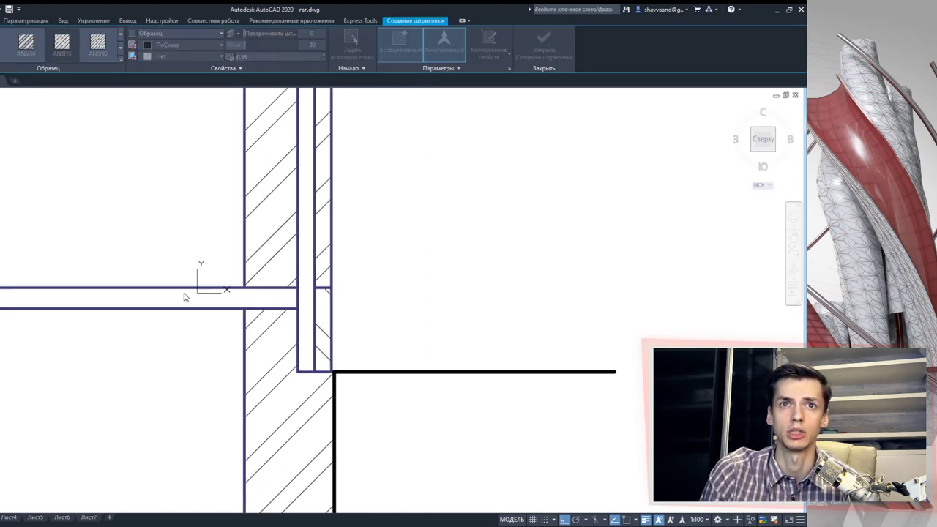
scroll(185, 298, down, 2)
middle_drag(74, 282, 286, 288)
click(286, 288)
click(287, 440)
mouse_move(24, 417)
middle_down()
mouse_move(280, 402)
mouse_move(298, 431)
middle_up()
key(Return)
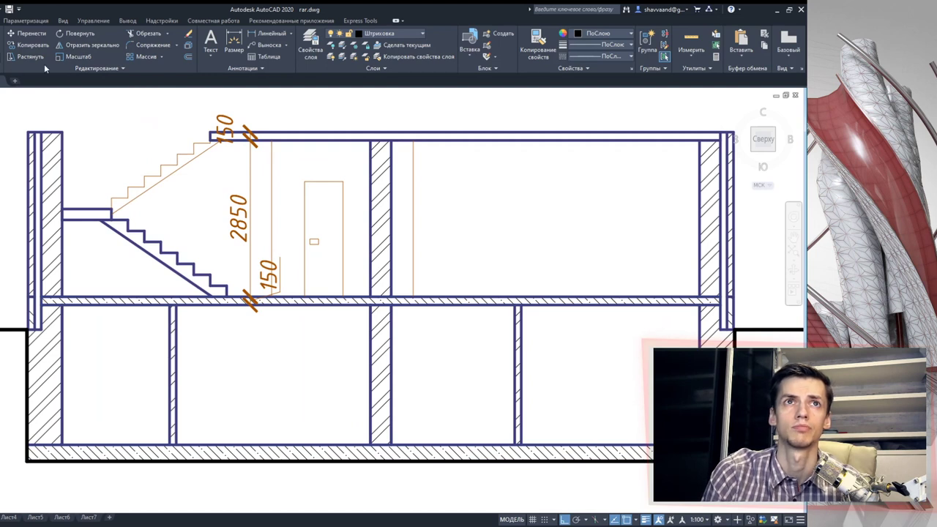
Step: Hatch the thin left and right outer wall strips of the section
key(Return)
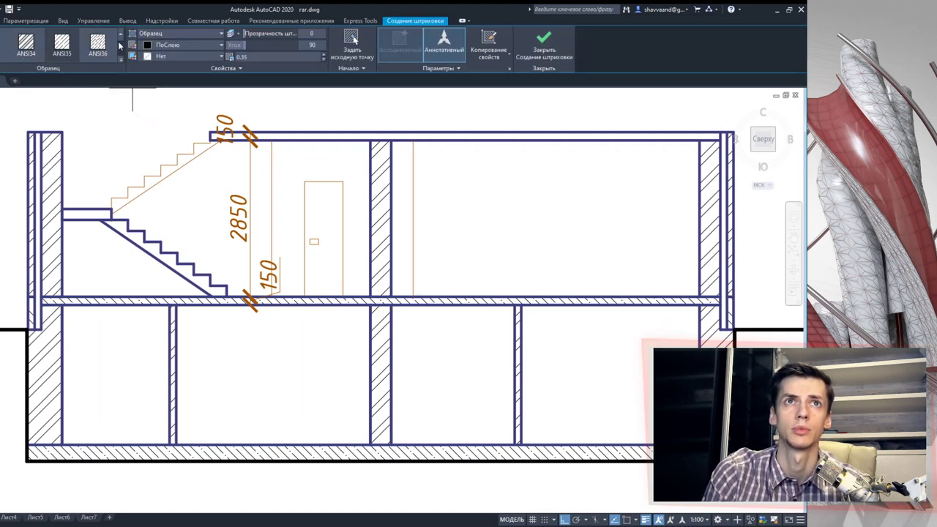
click(38, 177)
middle_drag(277, 217, 53, 202)
click(506, 234)
key(Return)
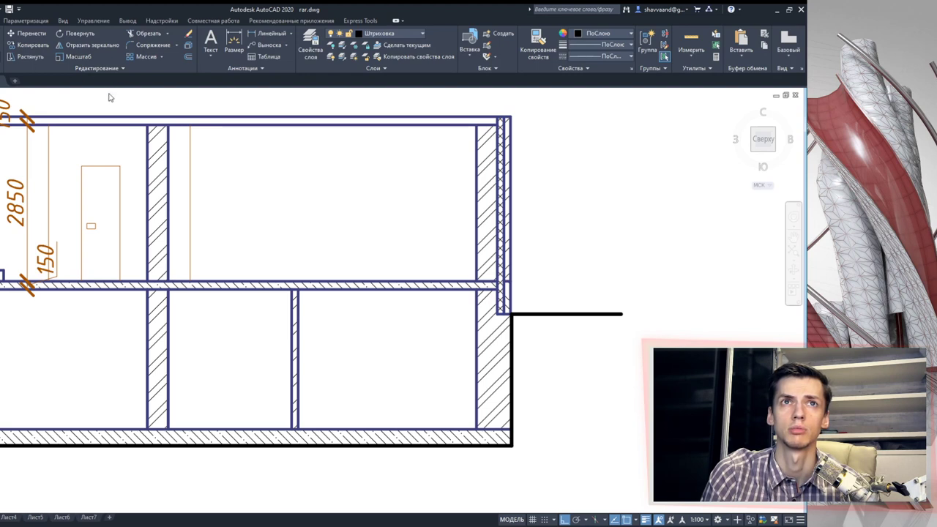
Step: Hatch the top floor slab with a pattern from the ANSI34–ANSI36 range
key(Return)
click(122, 38)
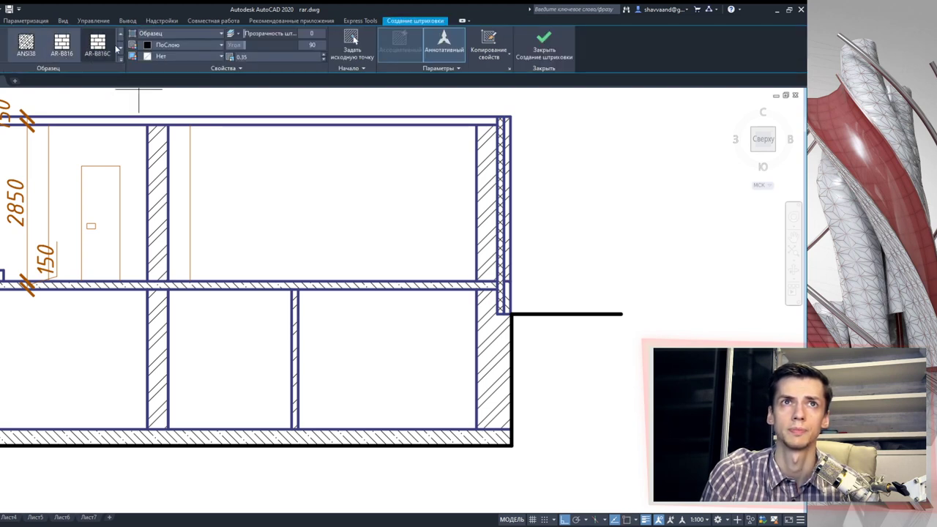
click(122, 38)
click(123, 38)
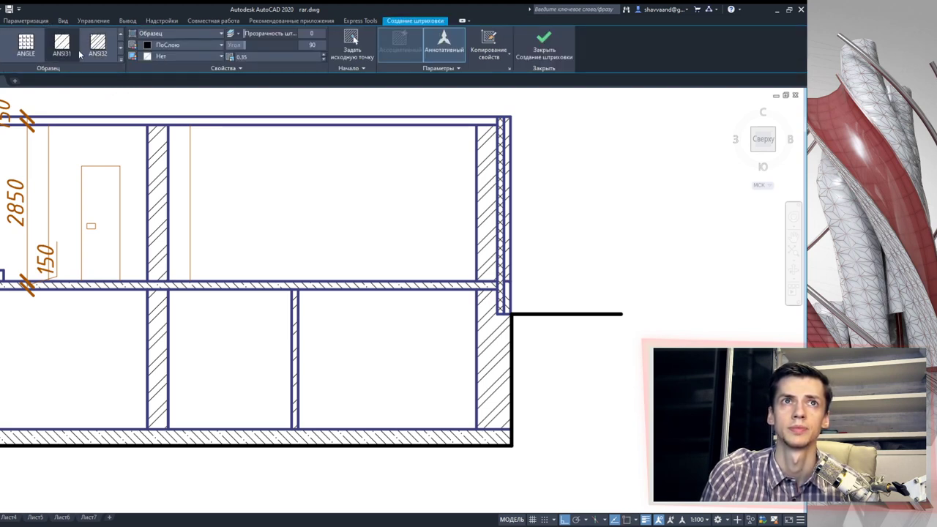
click(121, 53)
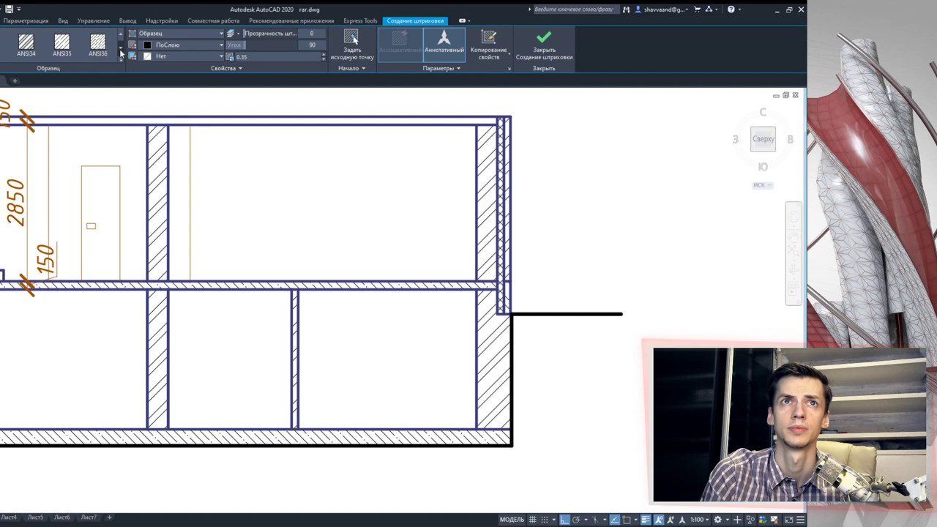
click(199, 120)
key(Return)
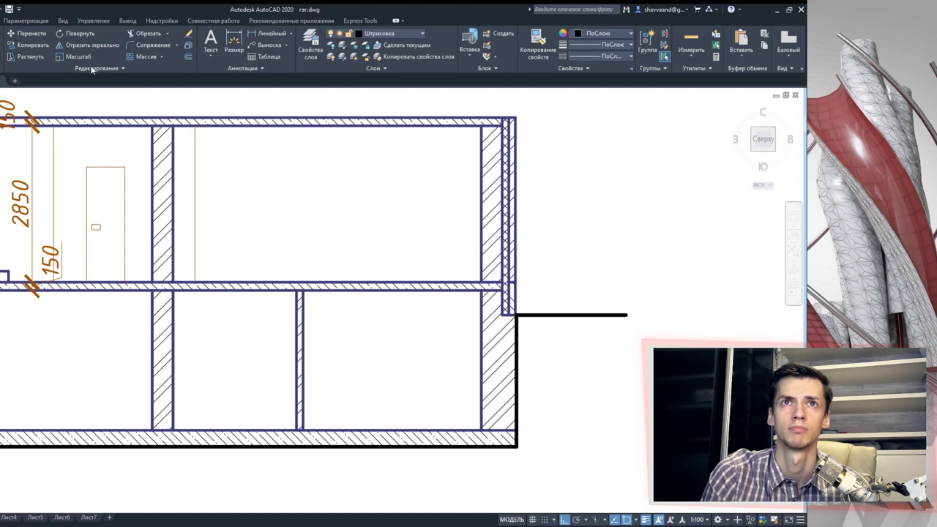
Step: Cancel an unused hatch and pan down to the staircase and dimensions
key(Return)
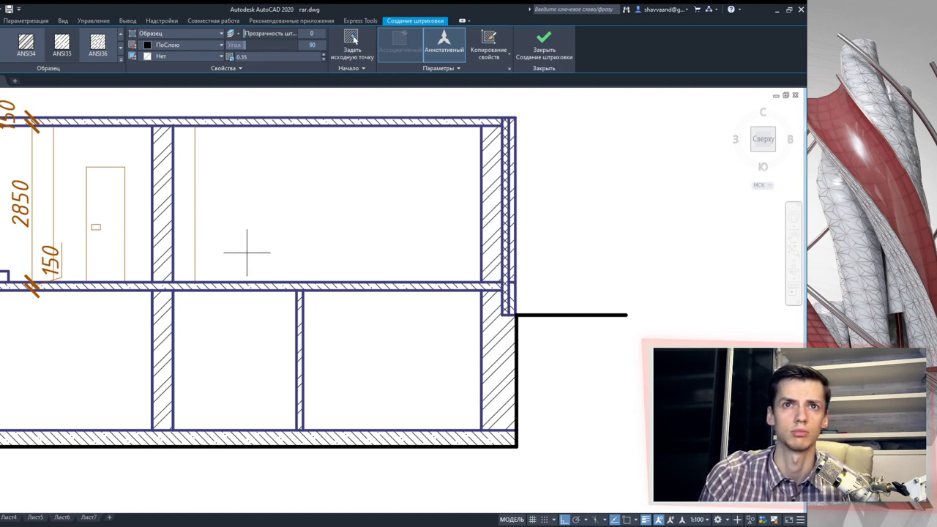
key(Escape)
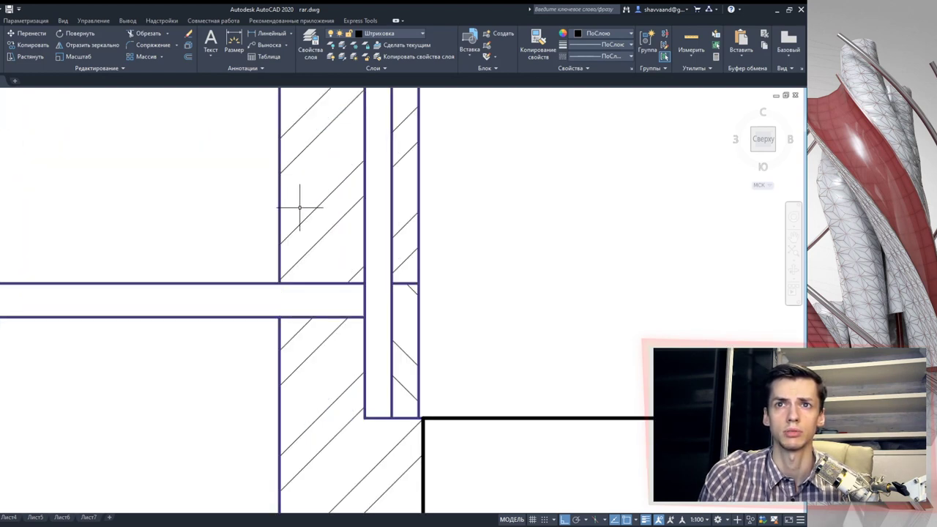
scroll(299, 207, down, 1)
scroll(286, 195, down, 1)
scroll(199, 197, down, 1)
mouse_move(198, 196)
middle_down()
mouse_move(373, 257)
mouse_move(471, 263)
middle_up()
middle_drag(305, 211, 422, 224)
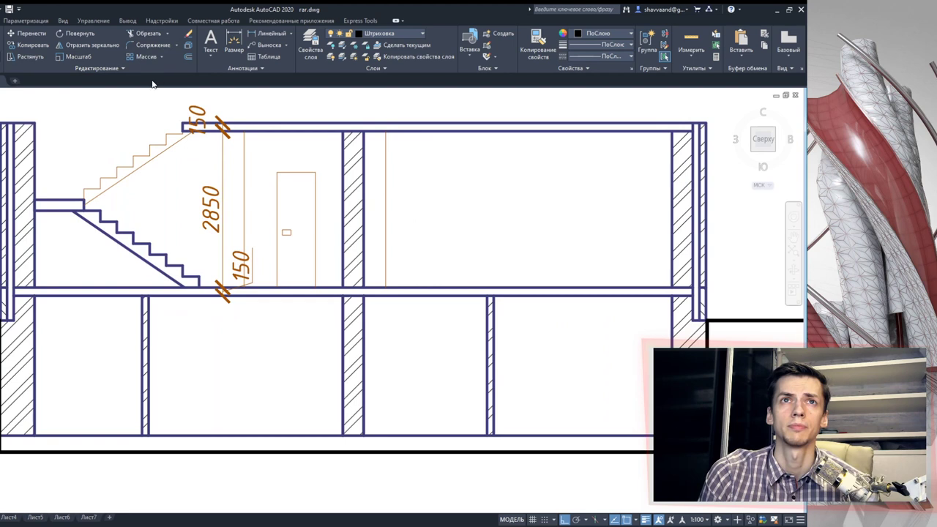
key(h)
key(Return)
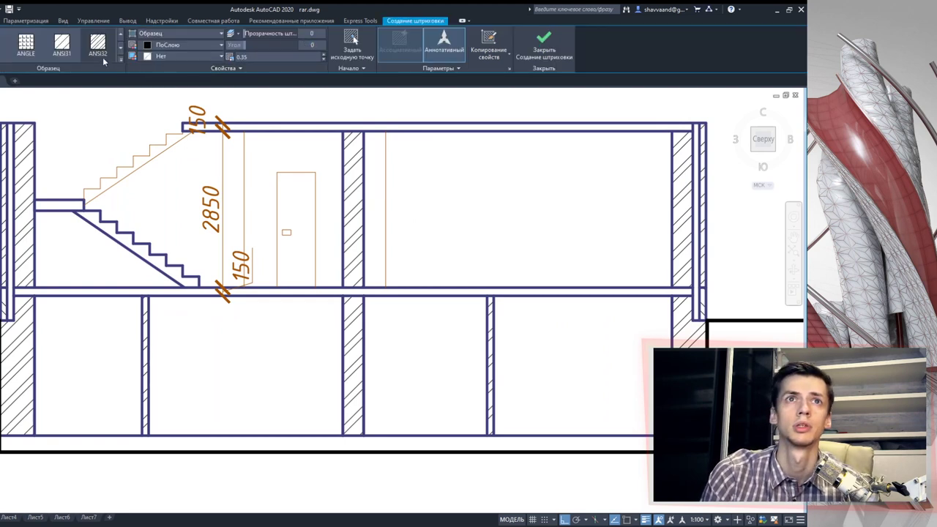
Step: Hatch the top and bottom floor slabs with the ANSI35 pattern
click(121, 45)
click(121, 45)
click(62, 44)
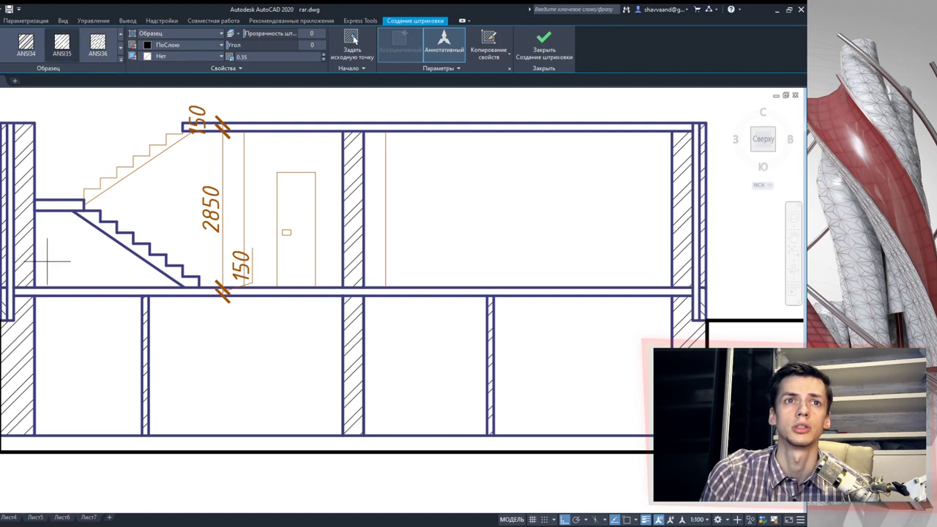
click(273, 127)
middle_drag(172, 200, 241, 204)
middle_drag(205, 236, 154, 233)
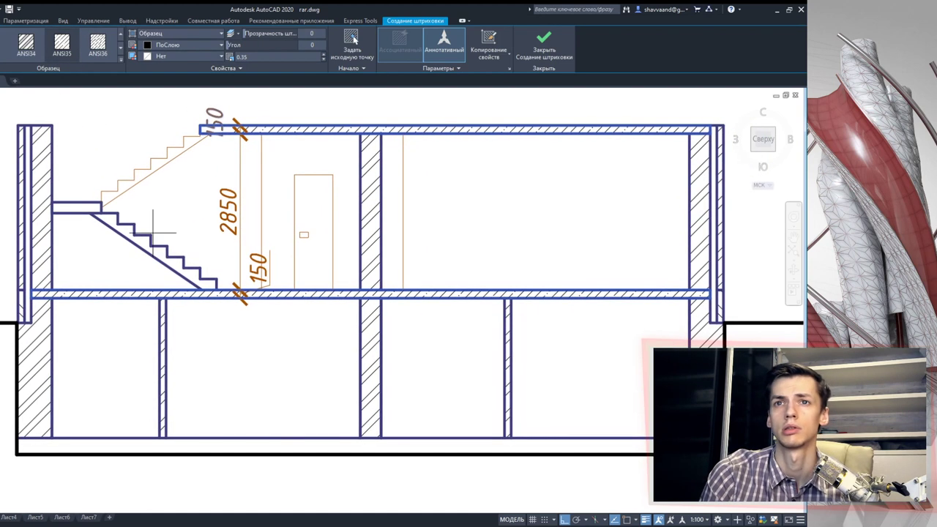
click(184, 441)
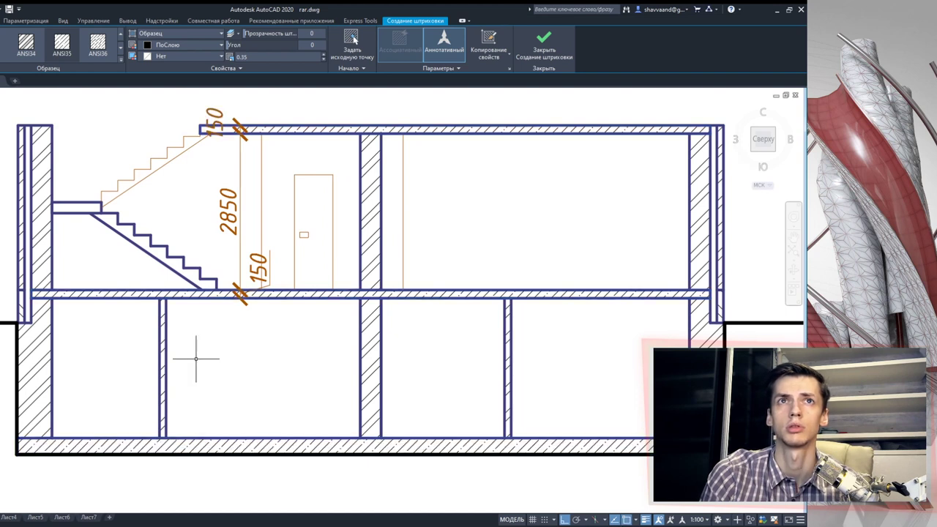
key(Return)
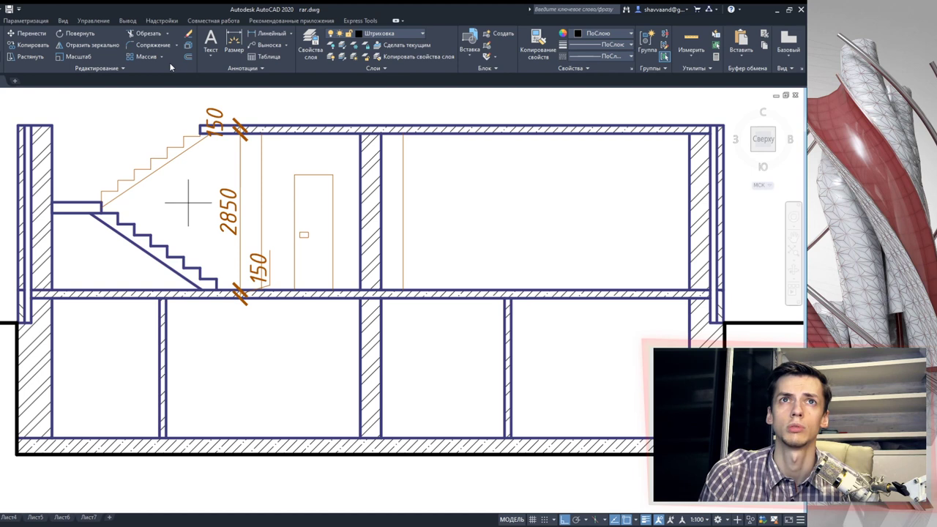
Step: Hatch the narrow outer strip of the right upper-storey wall, then pan back to the stair
key(Return)
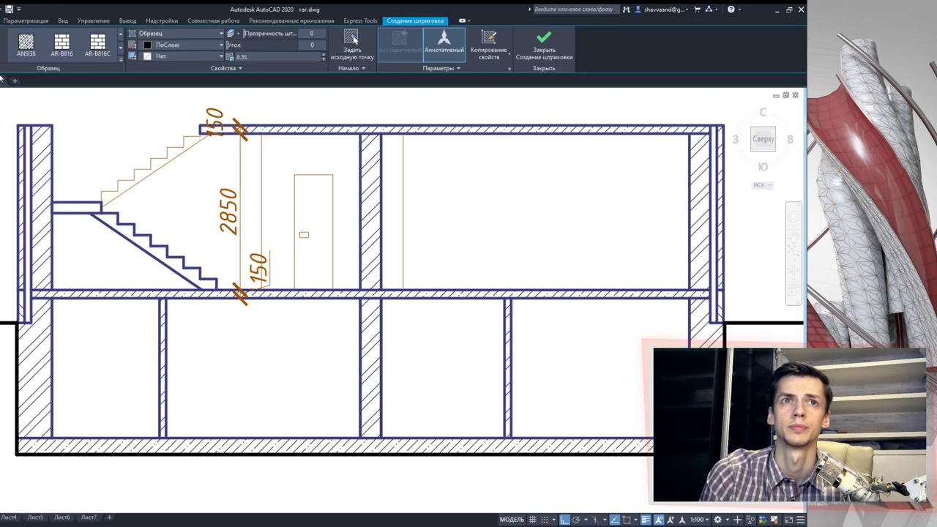
middle_drag(557, 216, 362, 195)
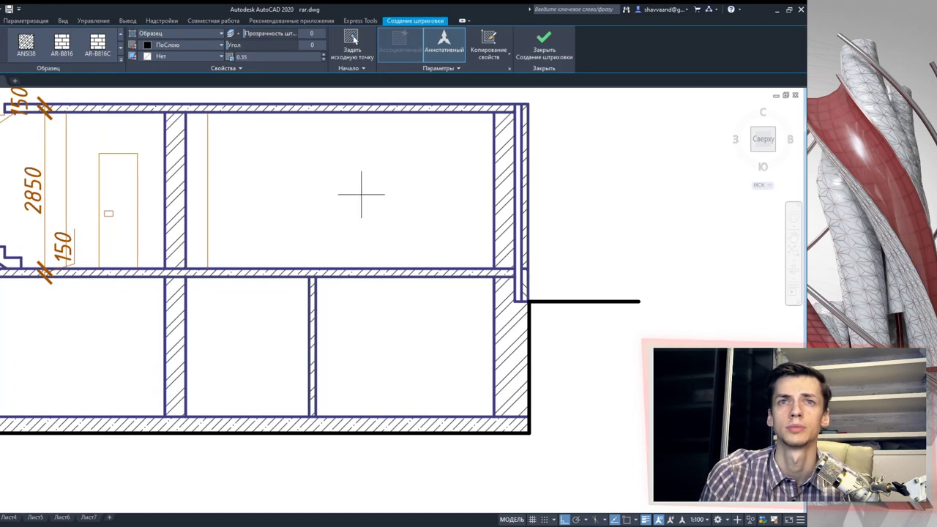
click(517, 206)
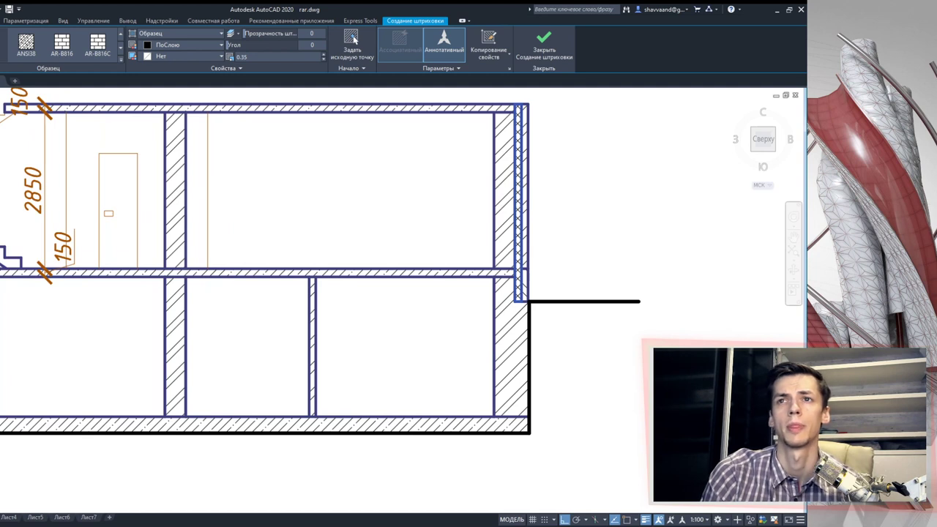
key(Return)
middle_drag(355, 257, 413, 242)
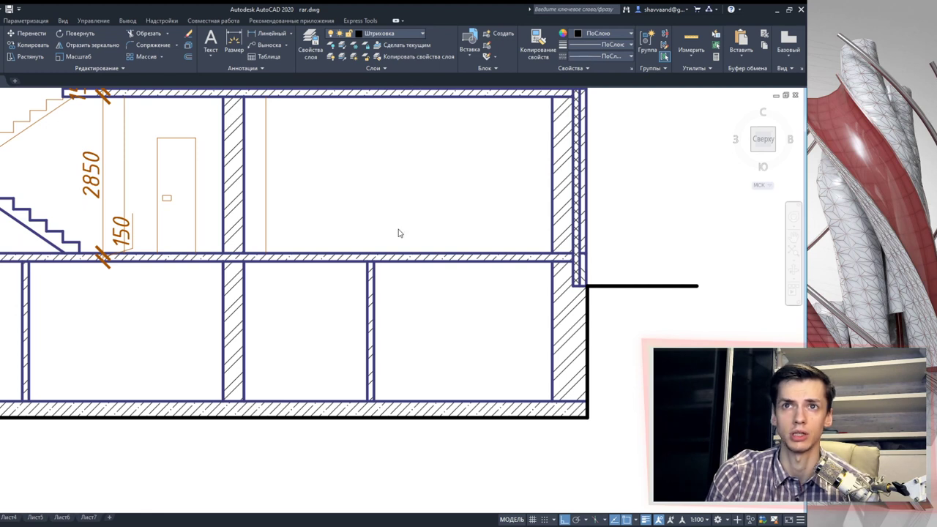
middle_drag(200, 264, 337, 260)
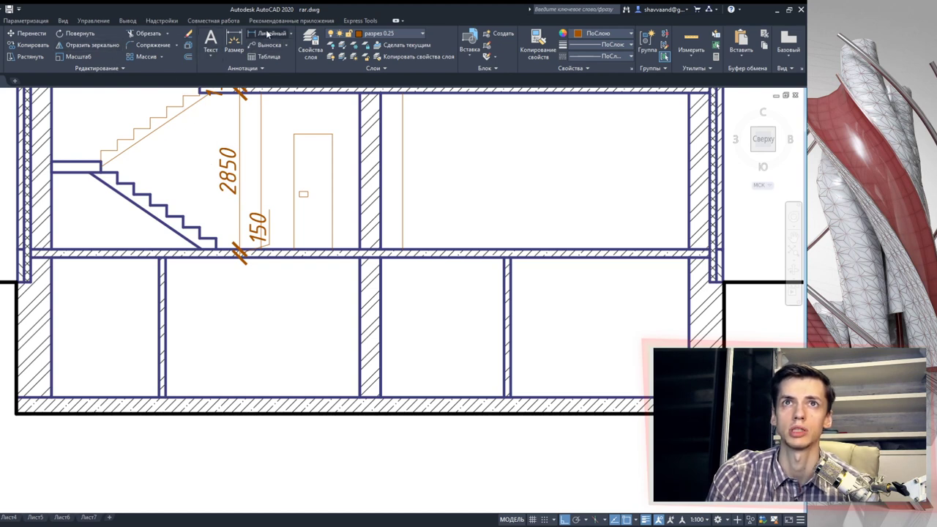
Step: Dimension the 2550 basement storey height in line with the 2850 dimension
click(275, 256)
click(279, 396)
click(238, 255)
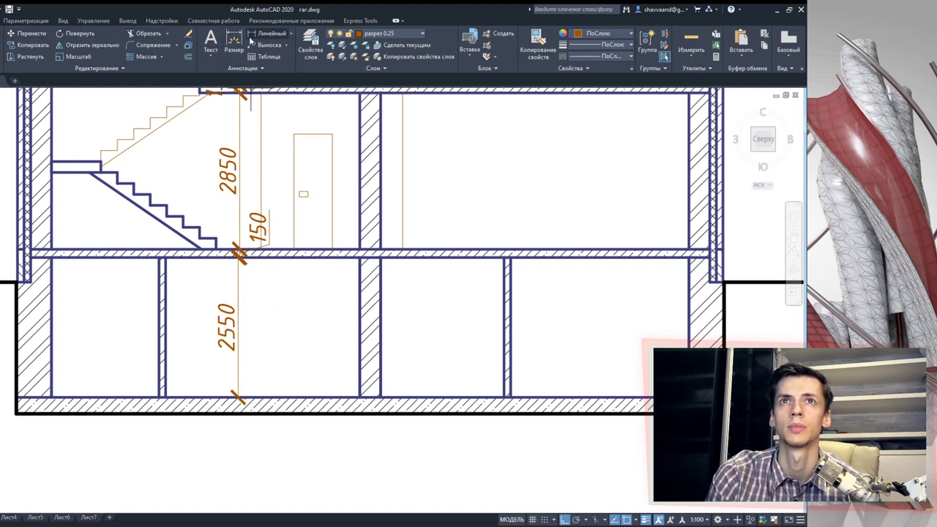
Step: Add a 300 dimension to the bottom slab and move its label up beside 2550
click(258, 414)
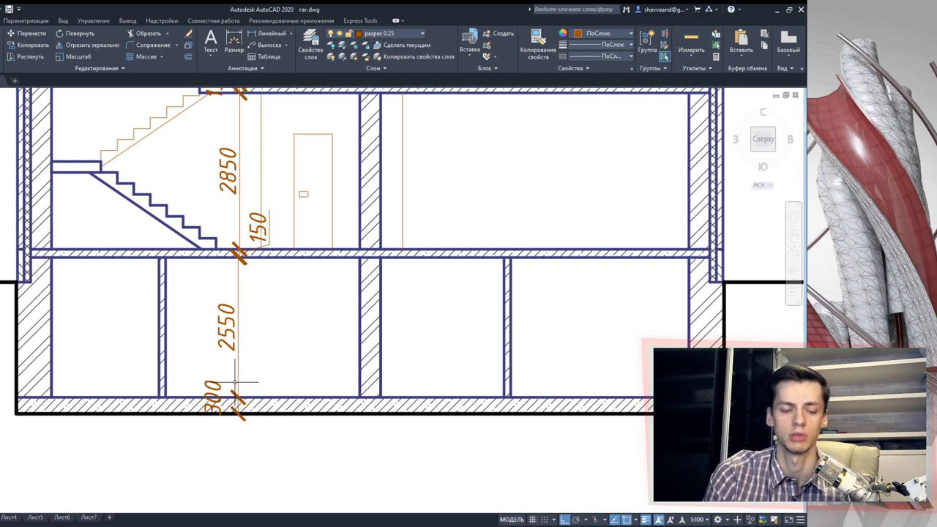
click(215, 396)
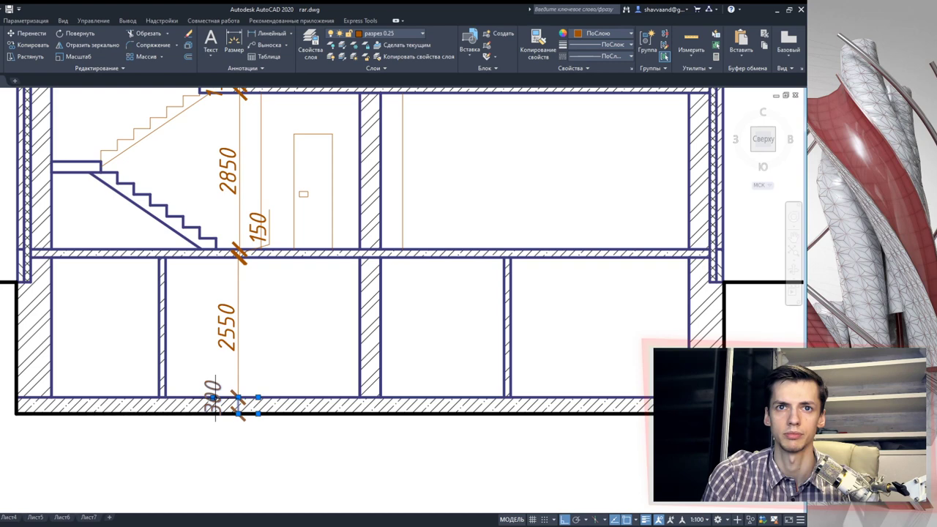
drag(215, 396, 204, 343)
middle_drag(204, 342, 412, 353)
scroll(249, 291, up, 6)
scroll(293, 256, up, 3)
scroll(300, 260, up, 2)
click(266, 37)
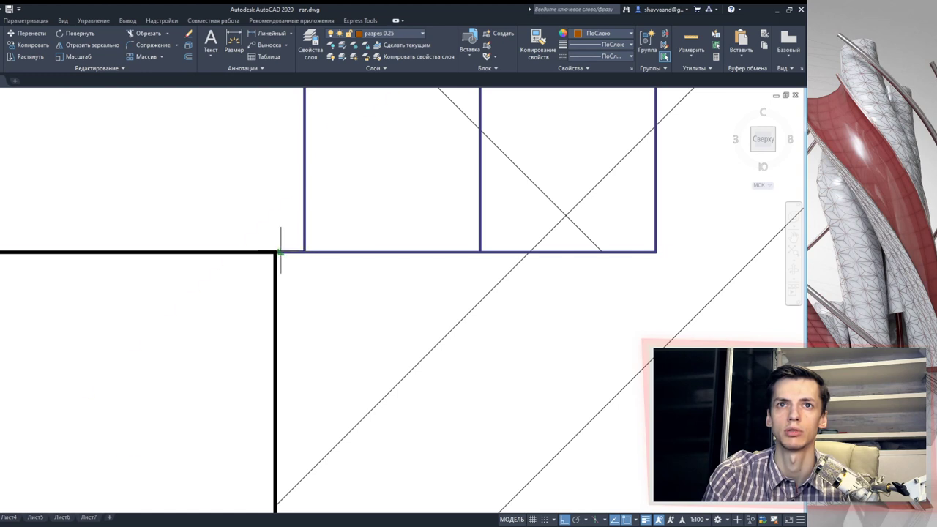
Step: Dimension the 20 offset at the ground-line wall corner, pulling the label up-left
click(264, 32)
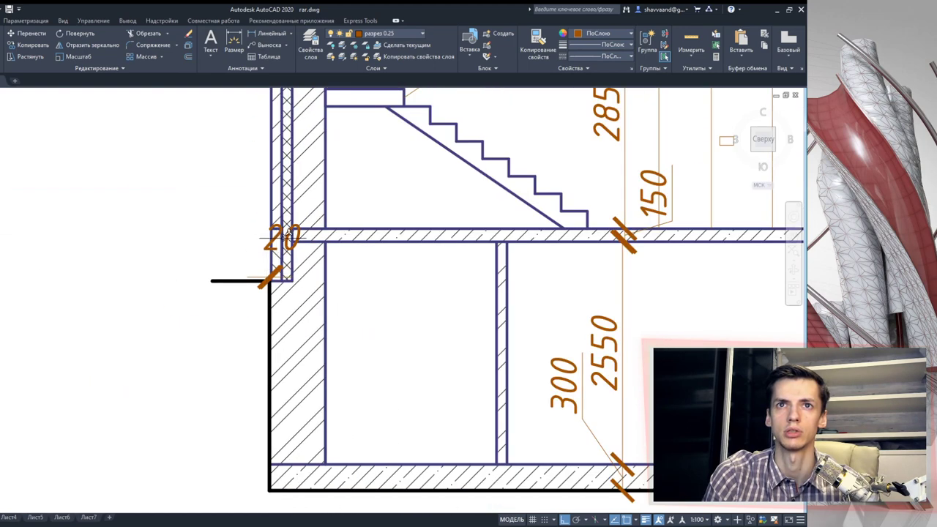
scroll(281, 242, up, 4)
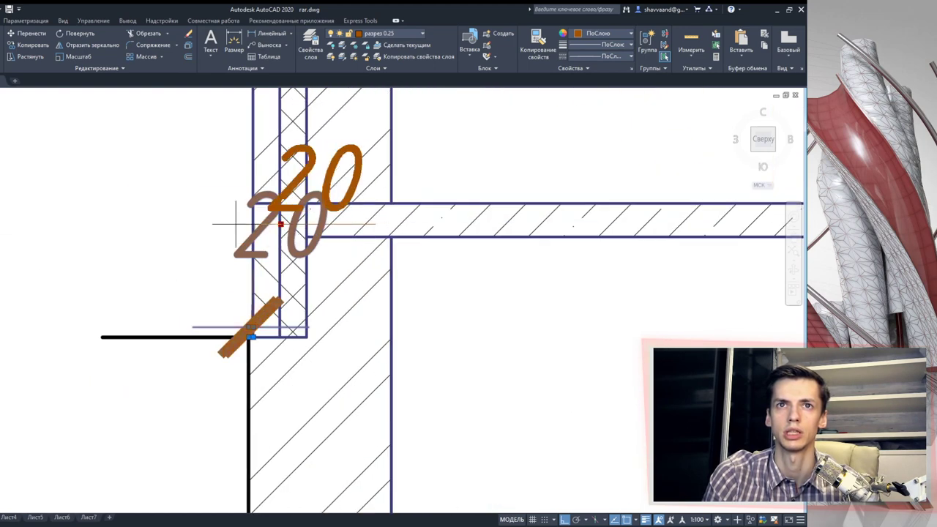
drag(280, 225, 156, 178)
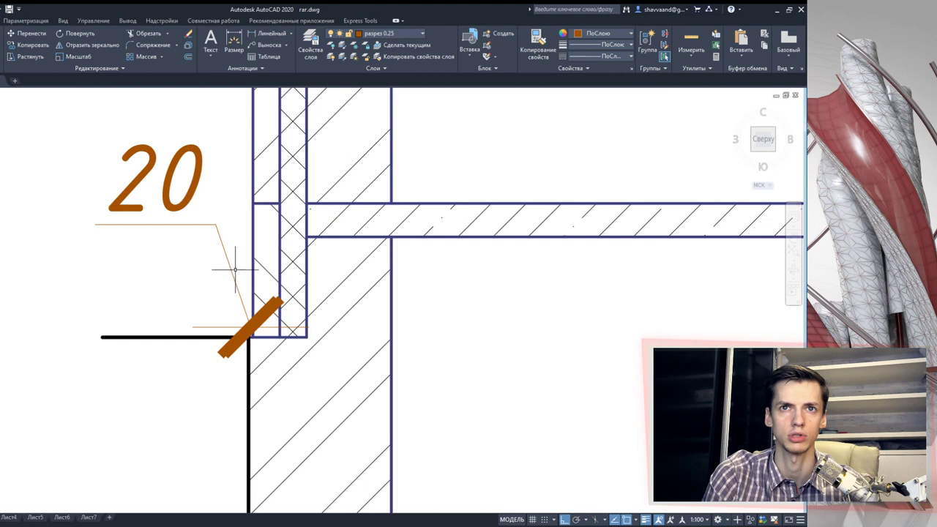
Step: Add a 600 vertical dimension from the wall corner beside it
click(248, 34)
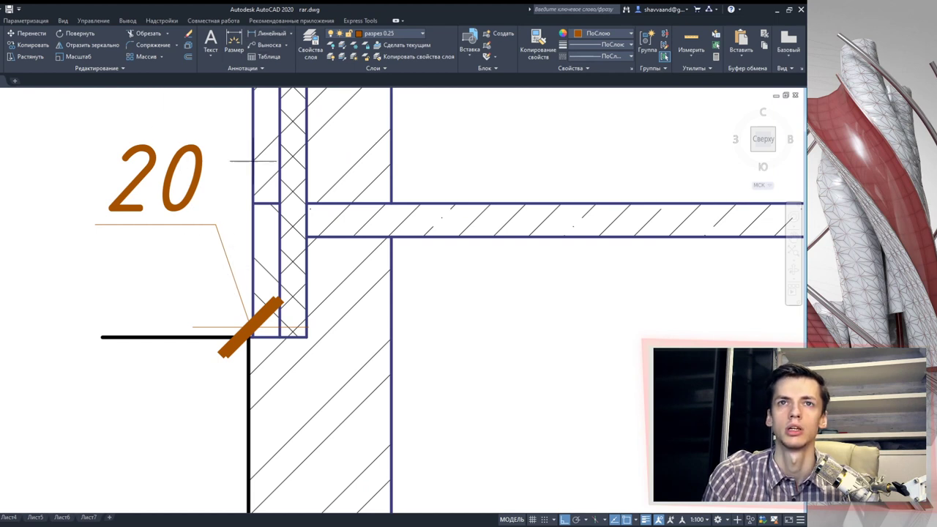
click(258, 335)
click(253, 205)
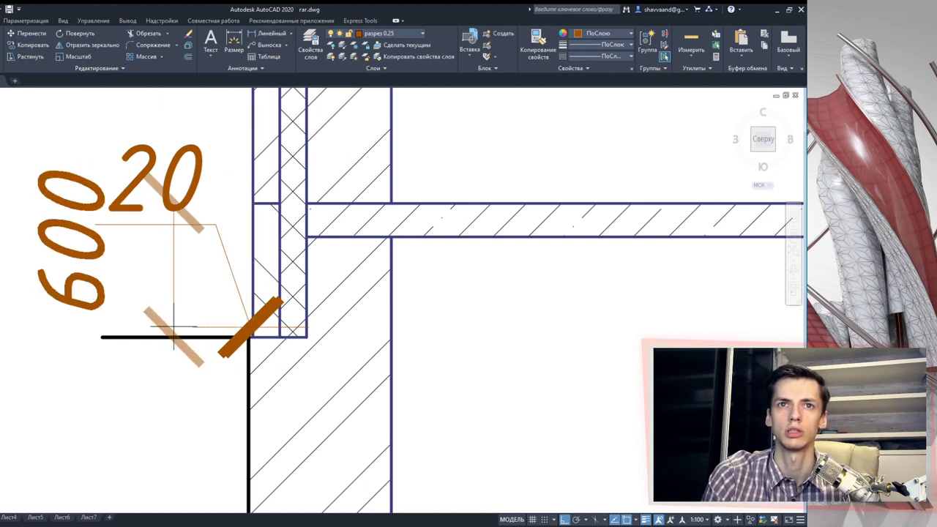
scroll(65, 307, down, 1)
middle_drag(65, 307, 121, 307)
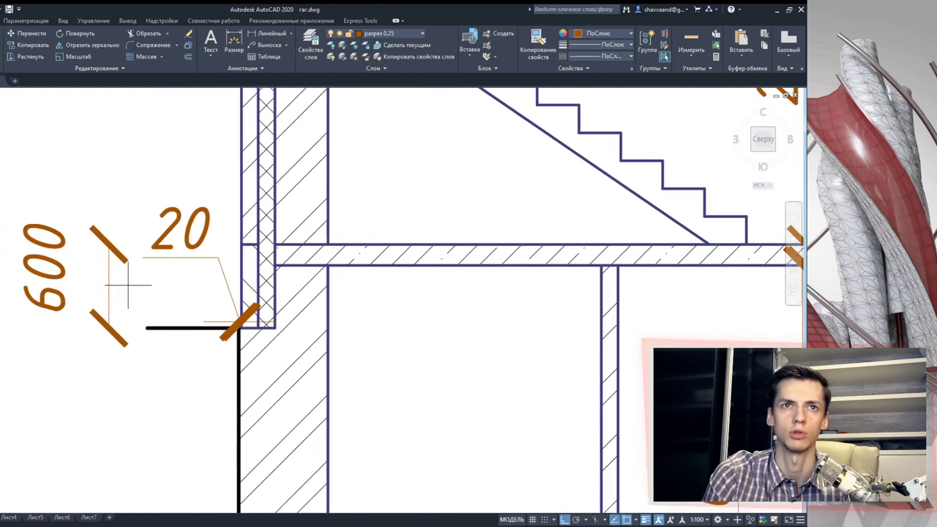
scroll(124, 302, down, 3)
scroll(136, 317, down, 3)
scroll(115, 282, down, 4)
scroll(464, 291, down, 2)
mouse_move(115, 282)
middle_down()
mouse_move(464, 291)
mouse_move(149, 307)
mouse_move(300, 262)
middle_up()
scroll(464, 291, down, 2)
scroll(299, 261, down, 2)
scroll(251, 379, up, 5)
scroll(234, 330, up, 4)
scroll(175, 264, up, 2)
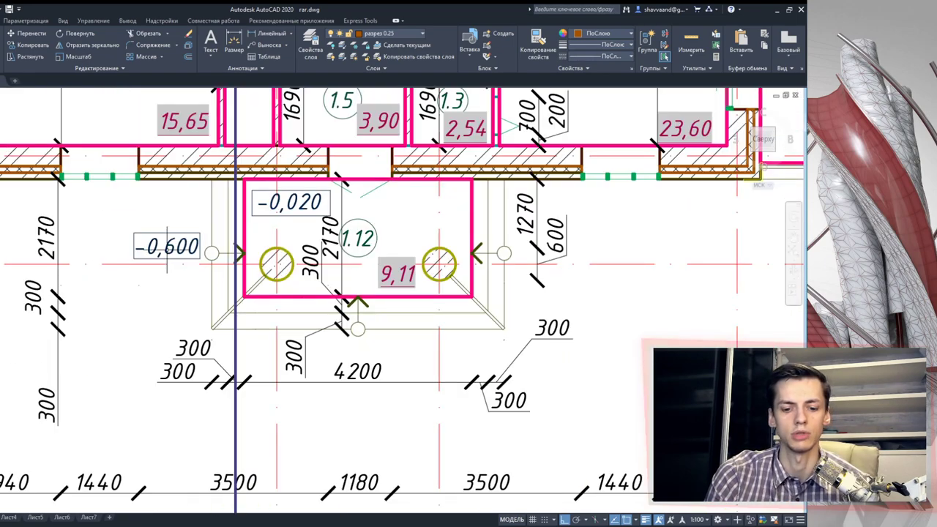
scroll(192, 249, down, 2)
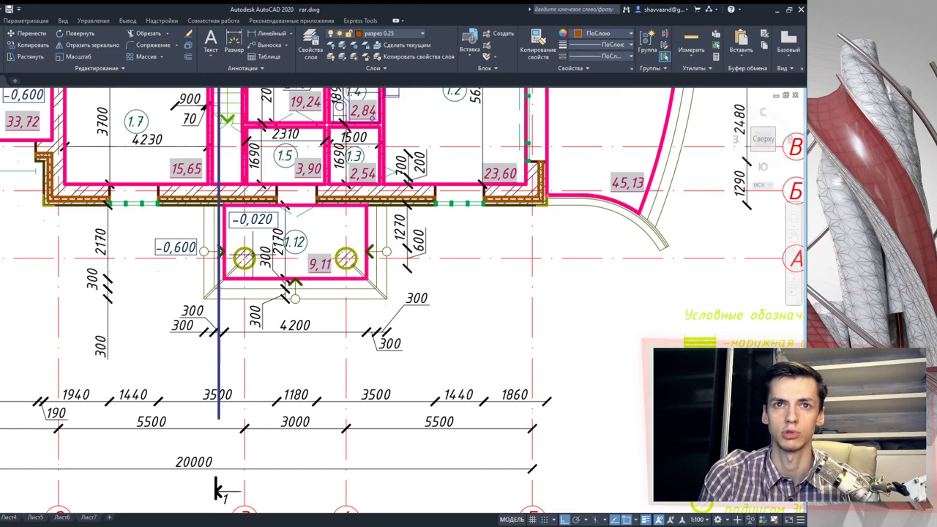
scroll(194, 249, down, 4)
scroll(410, 300, down, 3)
middle_drag(413, 308, 393, 311)
scroll(397, 314, up, 4)
scroll(367, 308, down, 4)
scroll(395, 286, up, 3)
scroll(454, 351, up, 3)
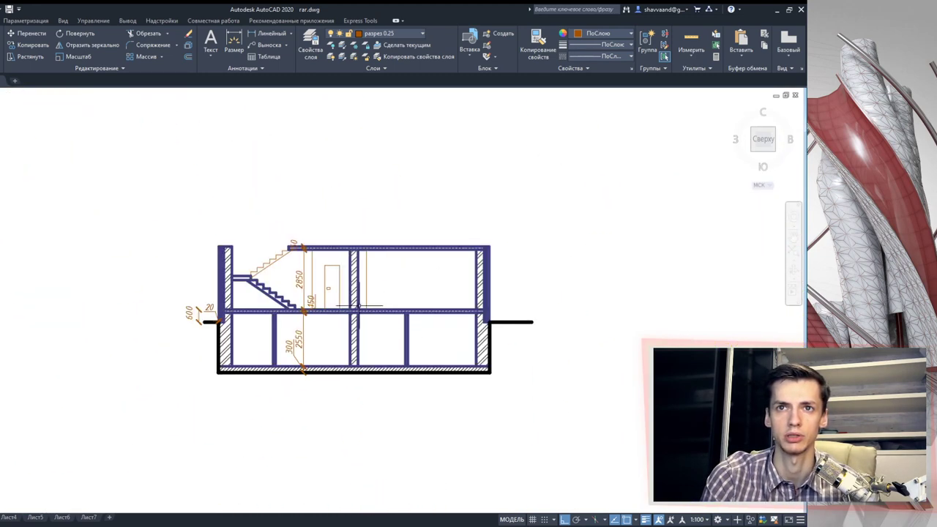
scroll(373, 359, up, 2)
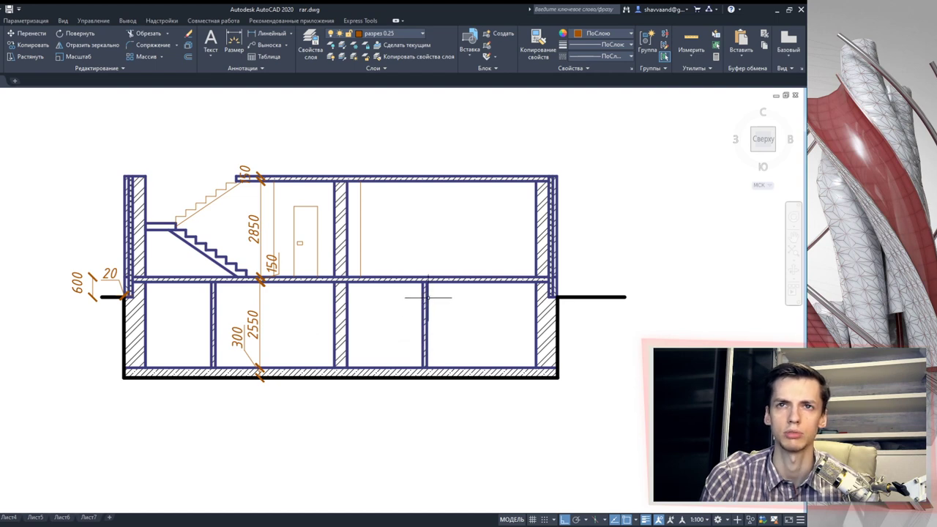
middle_drag(330, 157, 399, 228)
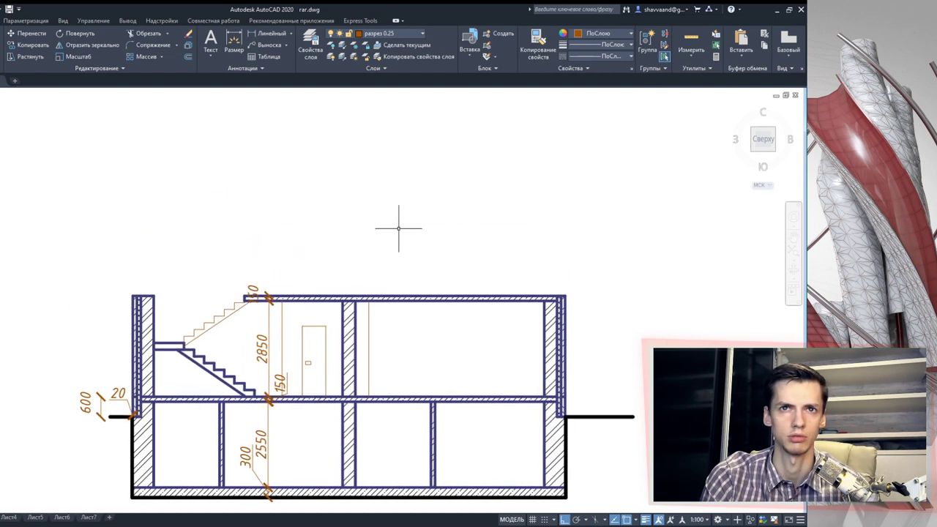
scroll(302, 263, down, 2)
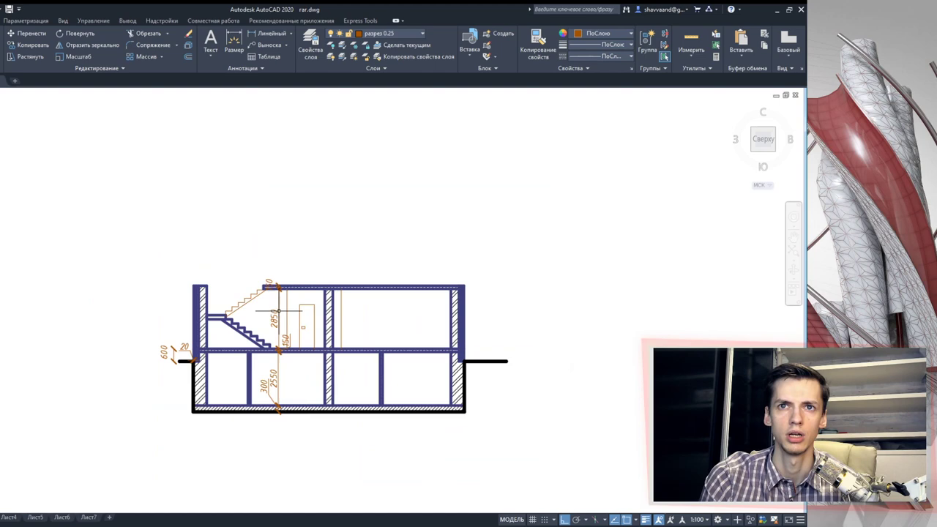
scroll(312, 270, up, 2)
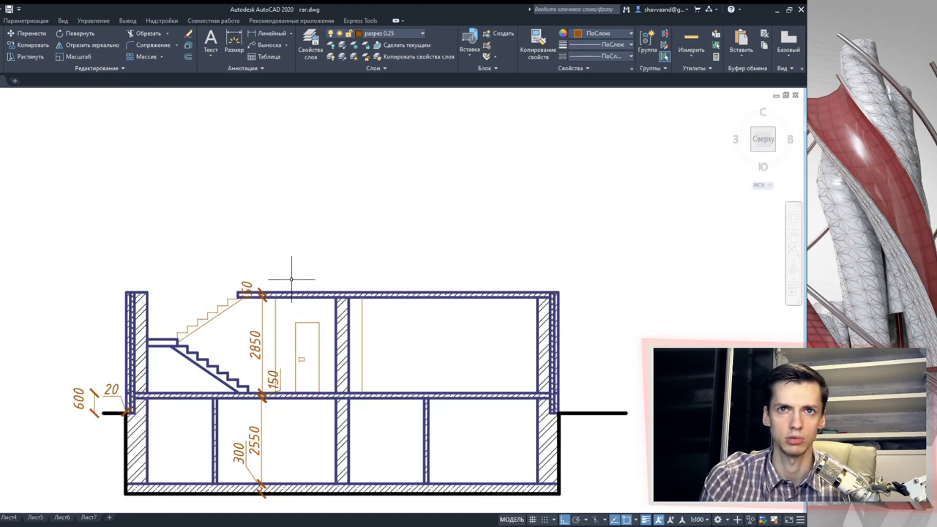
scroll(268, 293, up, 2)
scroll(275, 301, down, 2)
middle_drag(280, 307, 276, 288)
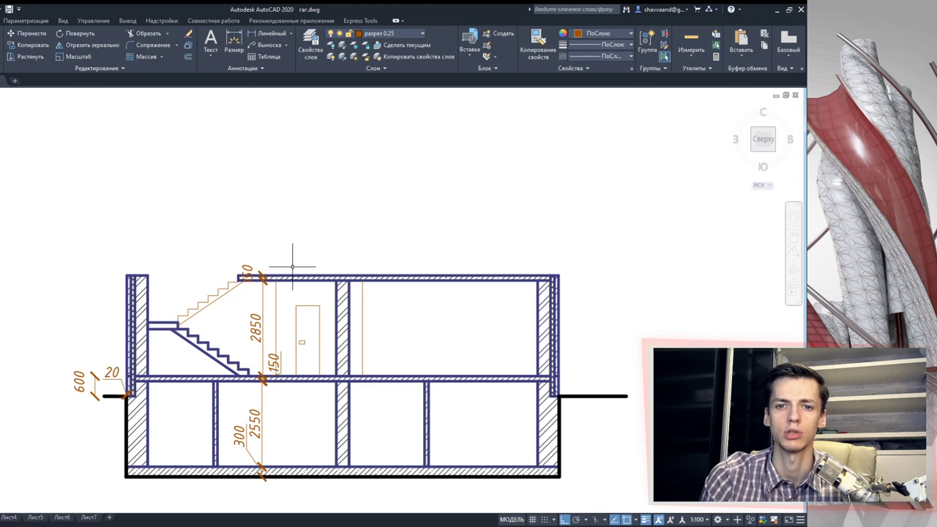